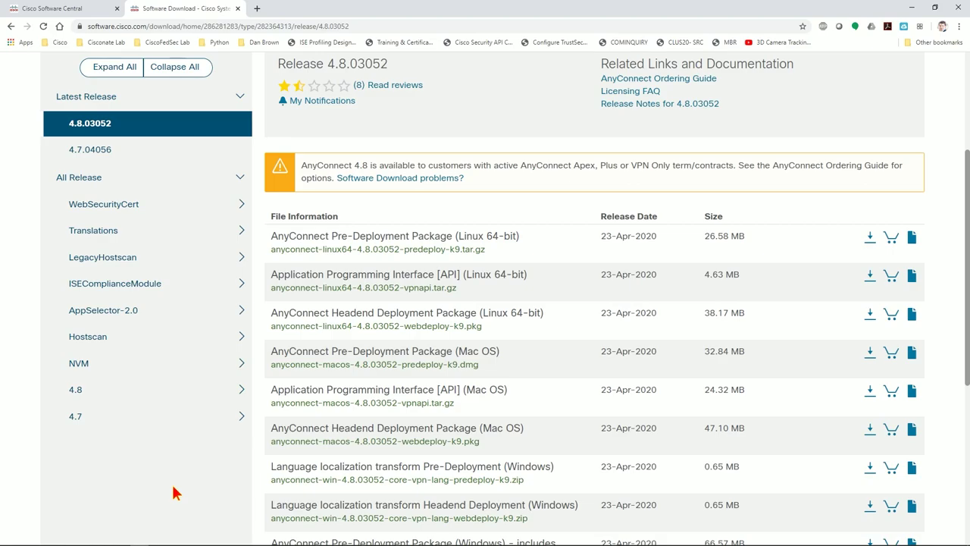
# Look over the details of the language pre-deployment and Mac OS headend packages
pyautogui.scroll(-2, 413, 387)
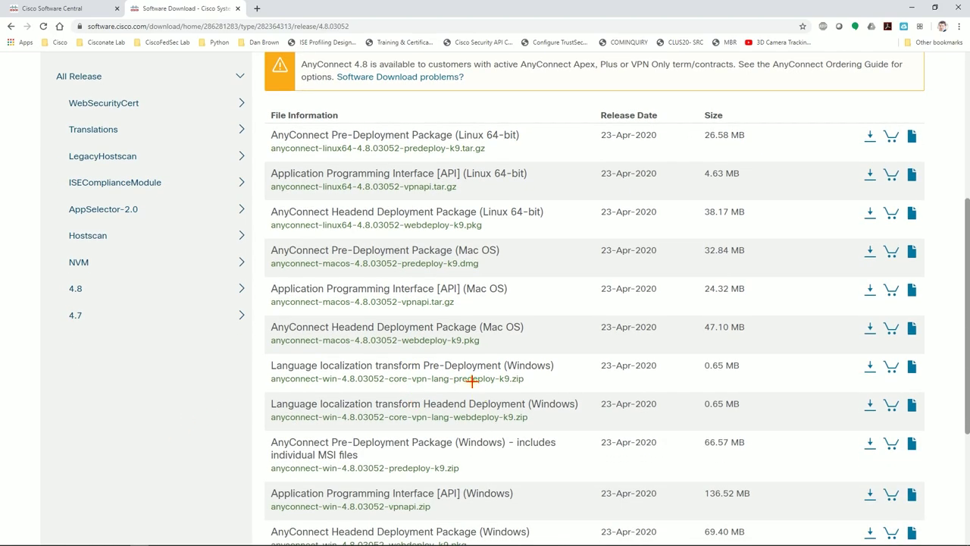
pyautogui.click(466, 378)
pyautogui.click(196, 388)
pyautogui.click(344, 322)
pyautogui.click(191, 402)
pyautogui.scroll(-2, 201, 381)
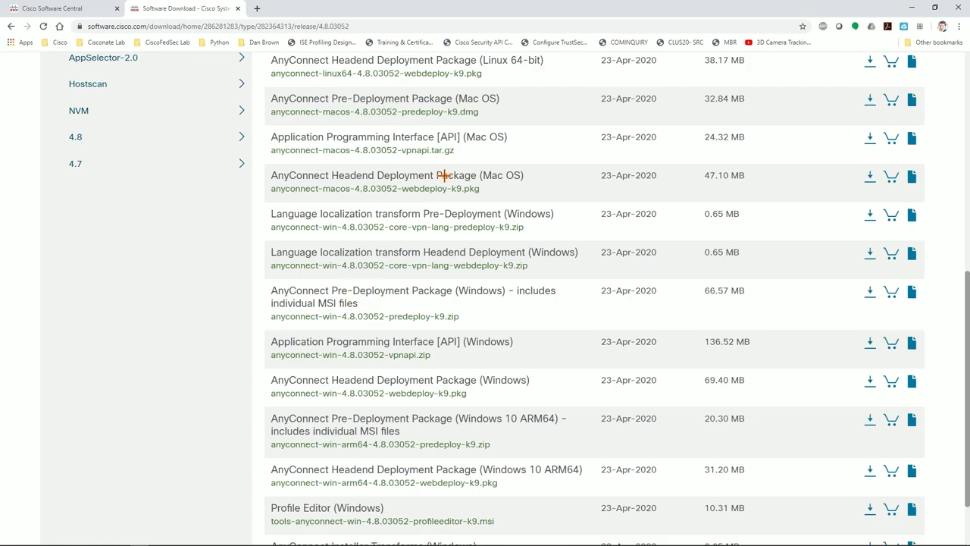
pyautogui.scroll(-1, 346, 353)
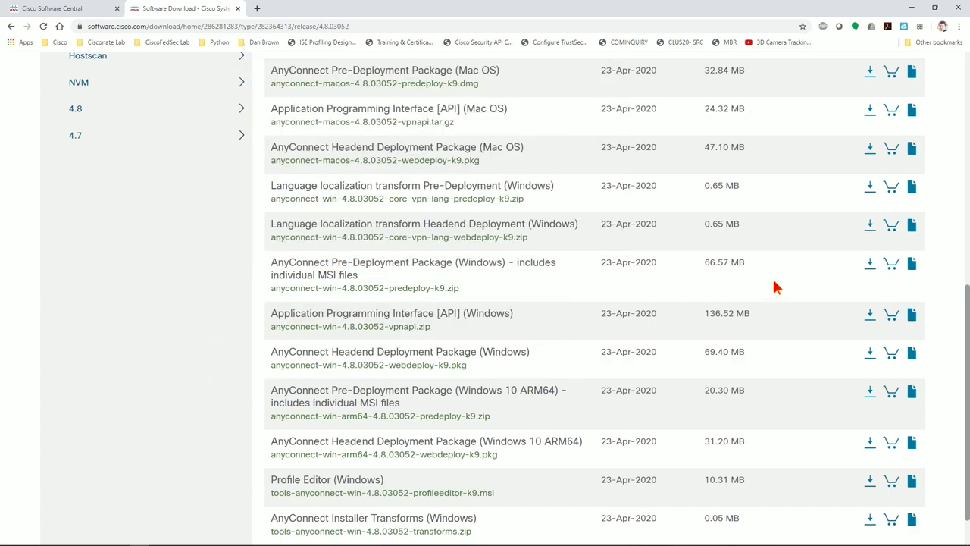
# Download the Windows pre-deployment and headend deployment packages, accepting the license agreement for each
pyautogui.click(869, 263)
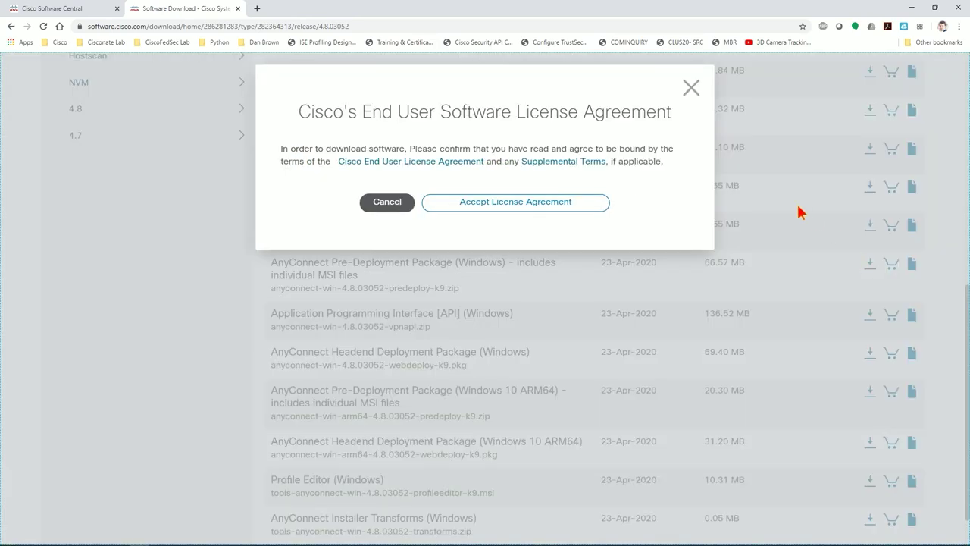
pyautogui.click(481, 203)
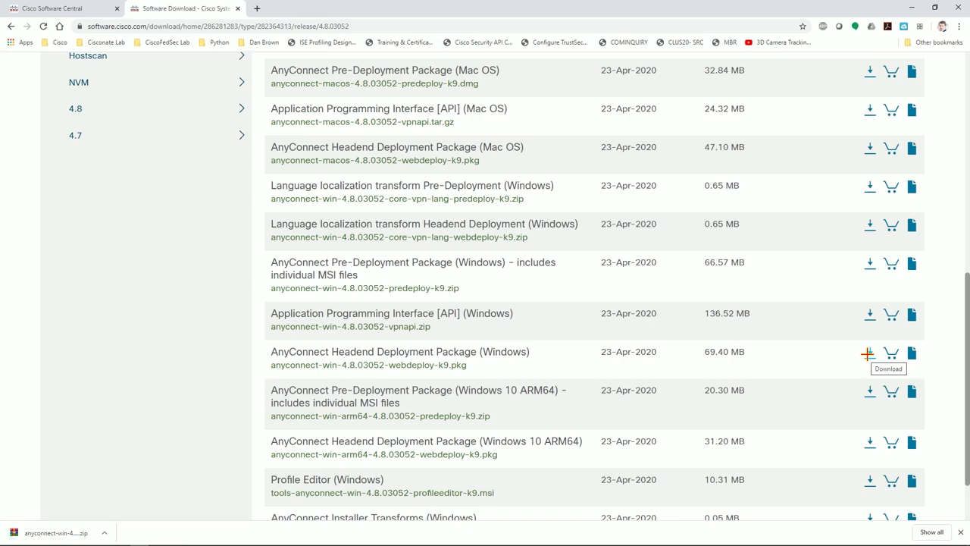
pyautogui.click(868, 353)
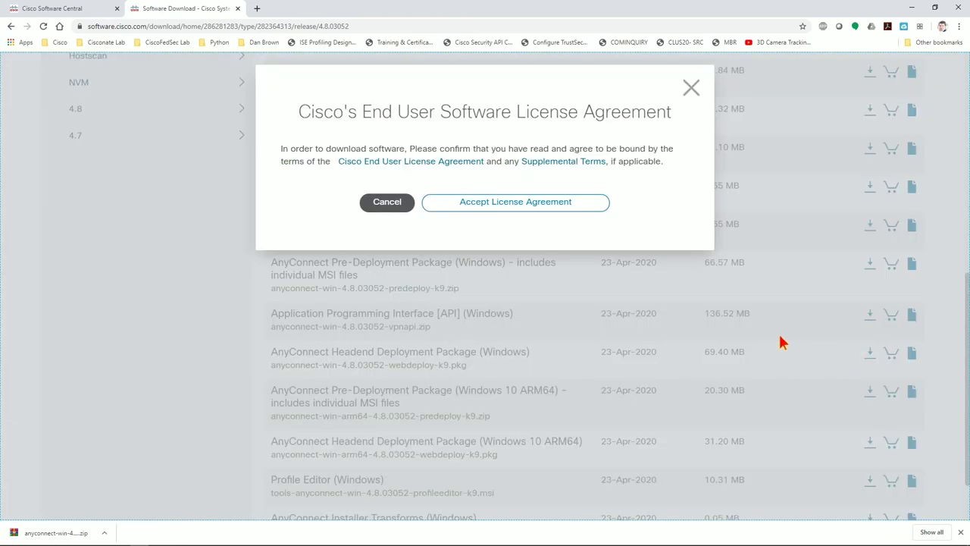
pyautogui.click(572, 204)
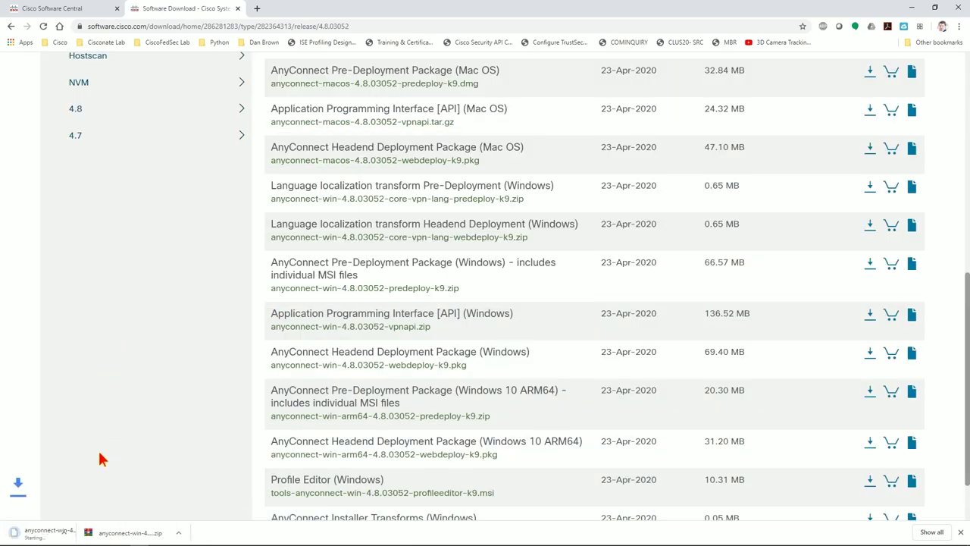
# Close the Chrome browser window to reveal the desktop
pyautogui.scroll(3, 179, 410)
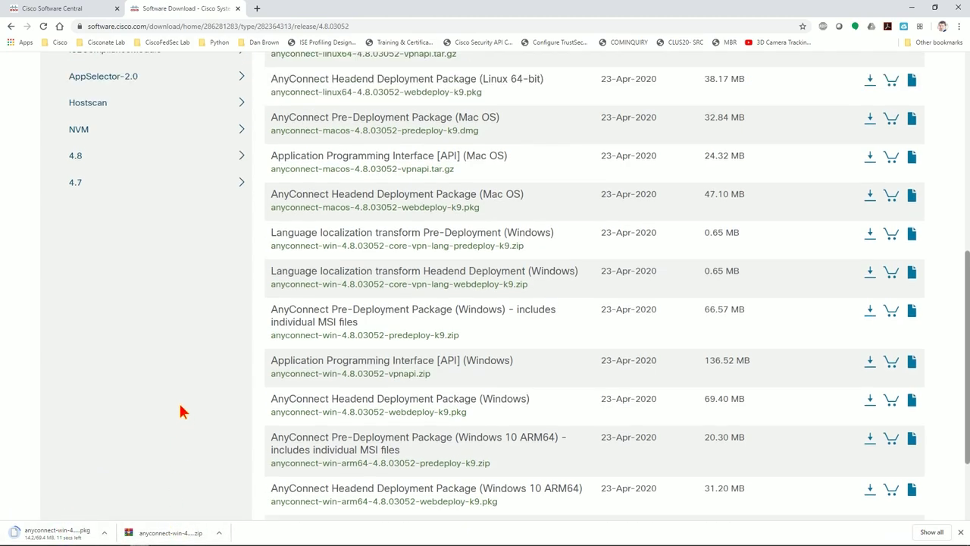
pyautogui.scroll(1, 179, 405)
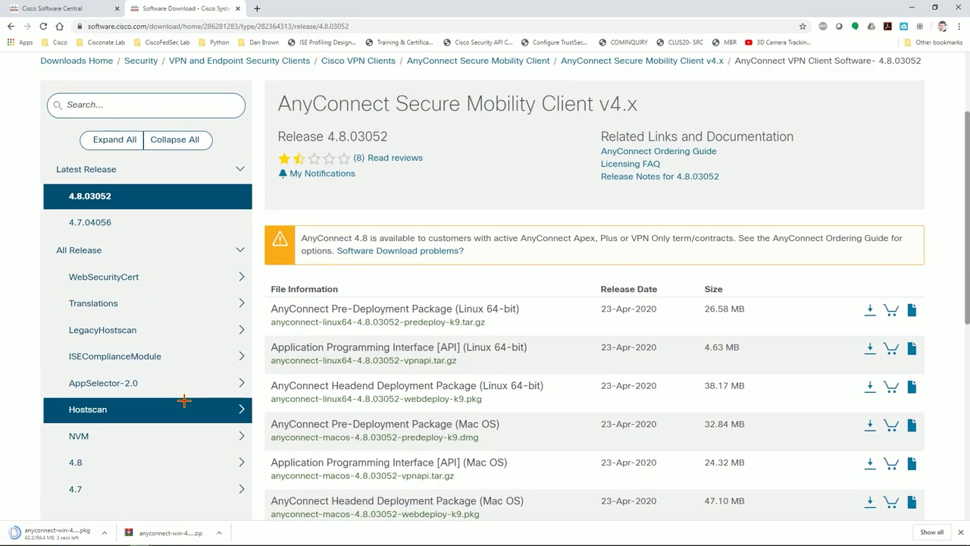
pyautogui.moveTo(408, 379)
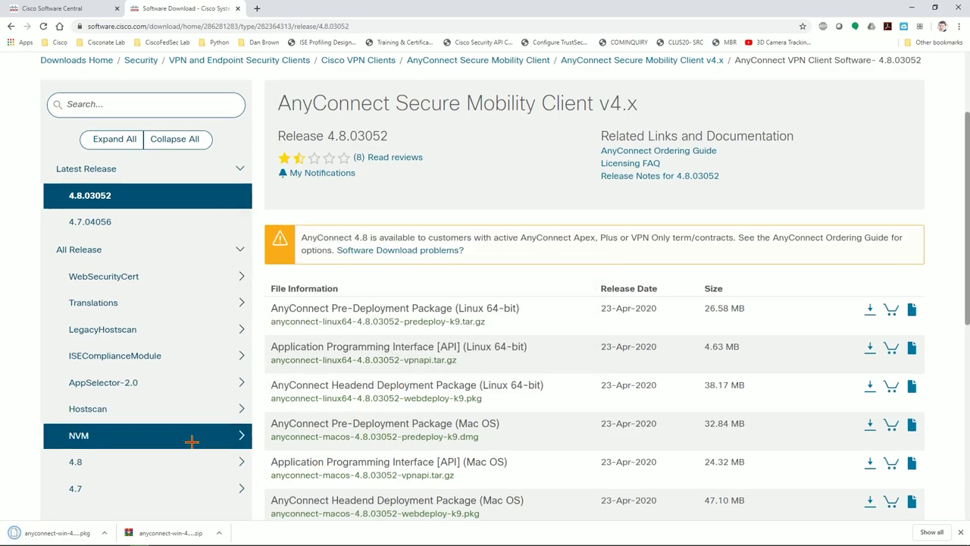
pyautogui.scroll(-3, 190, 443)
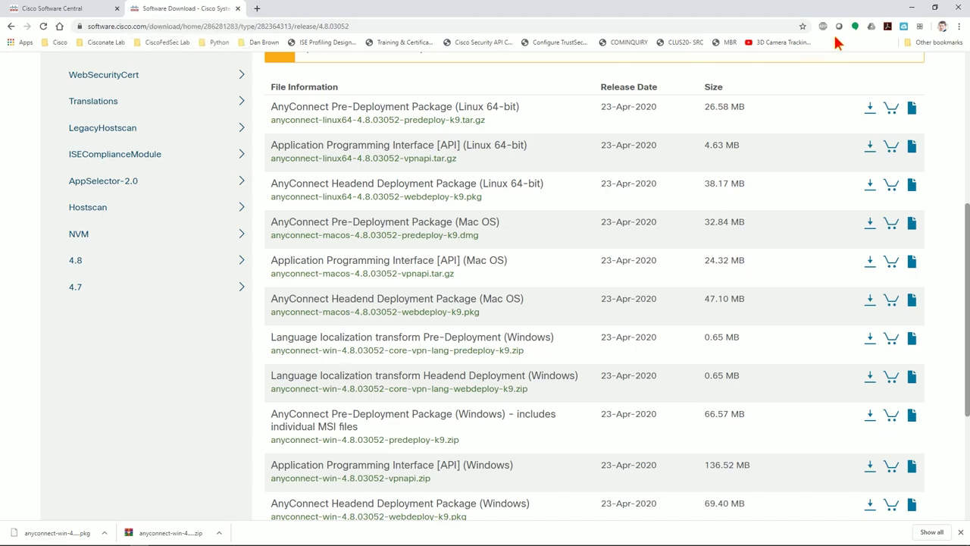
pyautogui.click(910, 7)
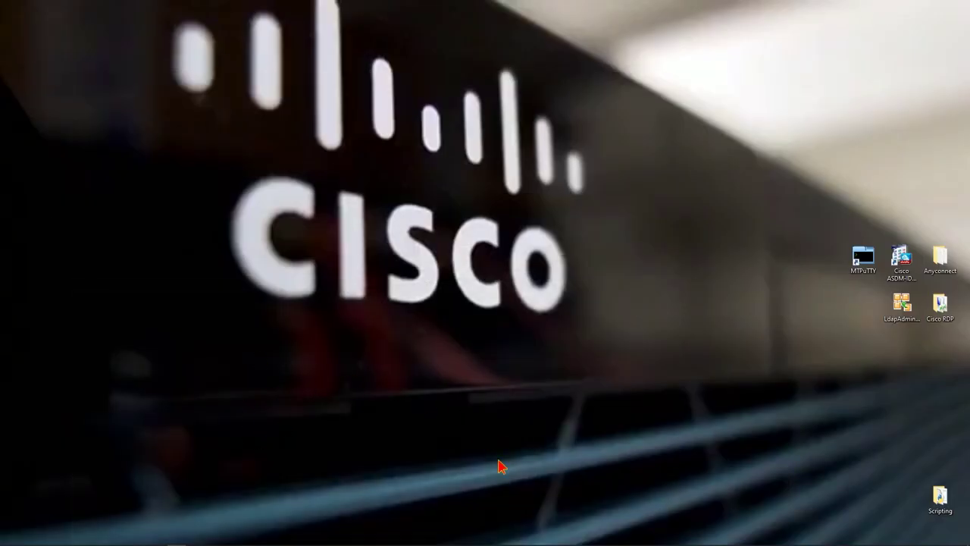
# Open the predeploy-k9.zip archive from the Downloads folder, then minimize File Explorer
pyautogui.moveTo(114, 543)
pyautogui.click(83, 538)
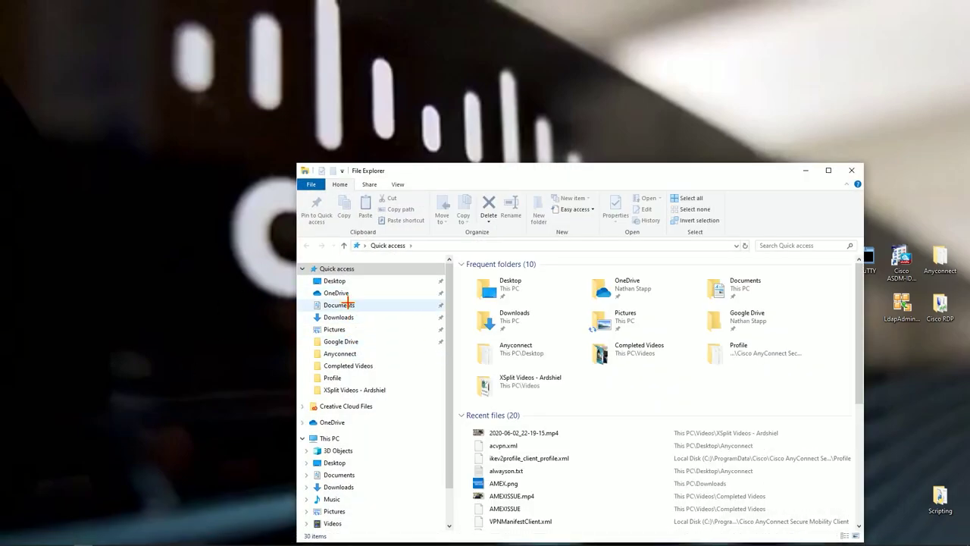
pyautogui.click(339, 316)
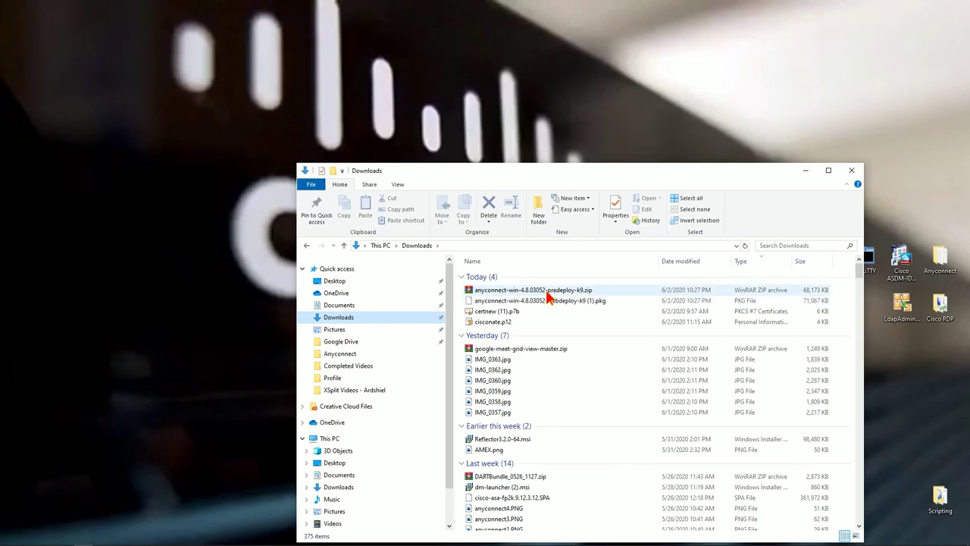
pyautogui.click(549, 290)
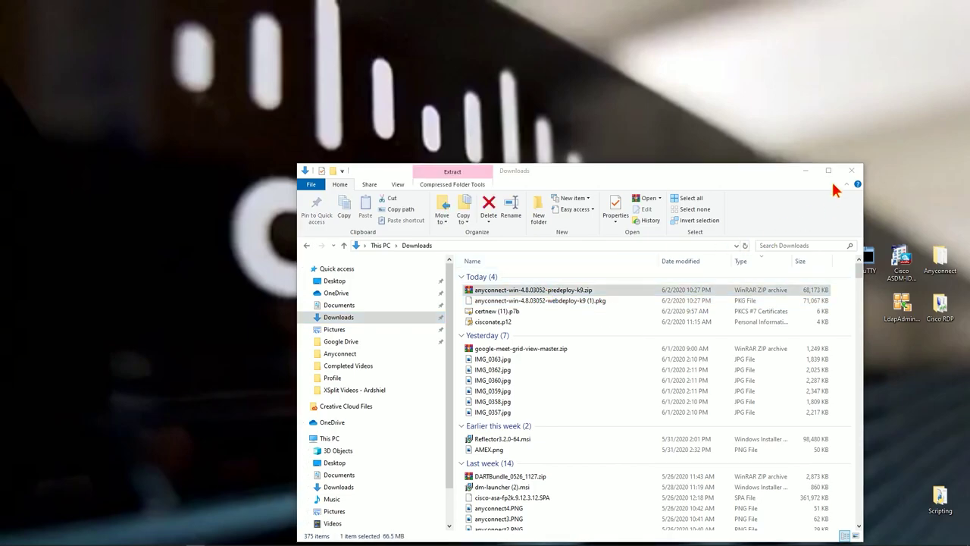
pyautogui.click(806, 172)
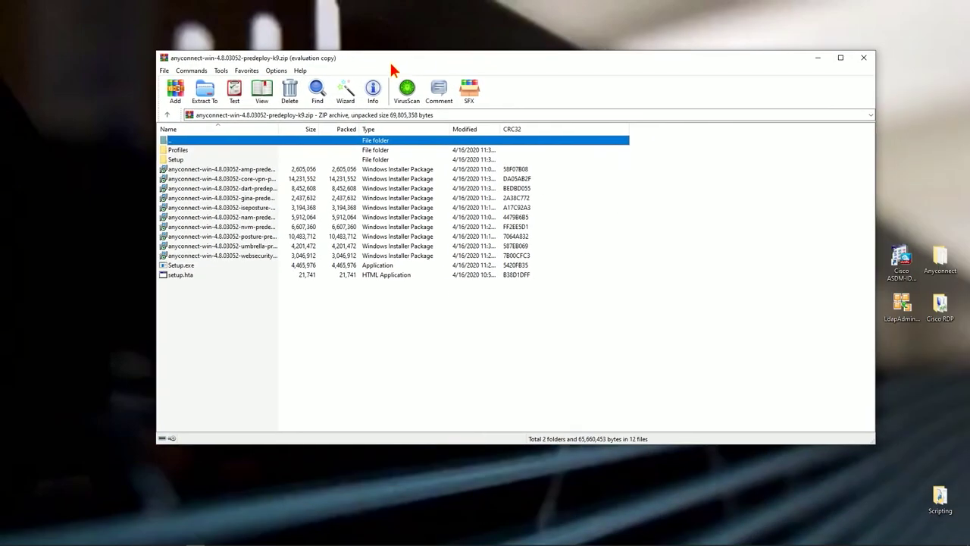
# Auto-fit the Name column, then select the core-vpn MSI and Setup.exe
pyautogui.doubleClick(279, 127)
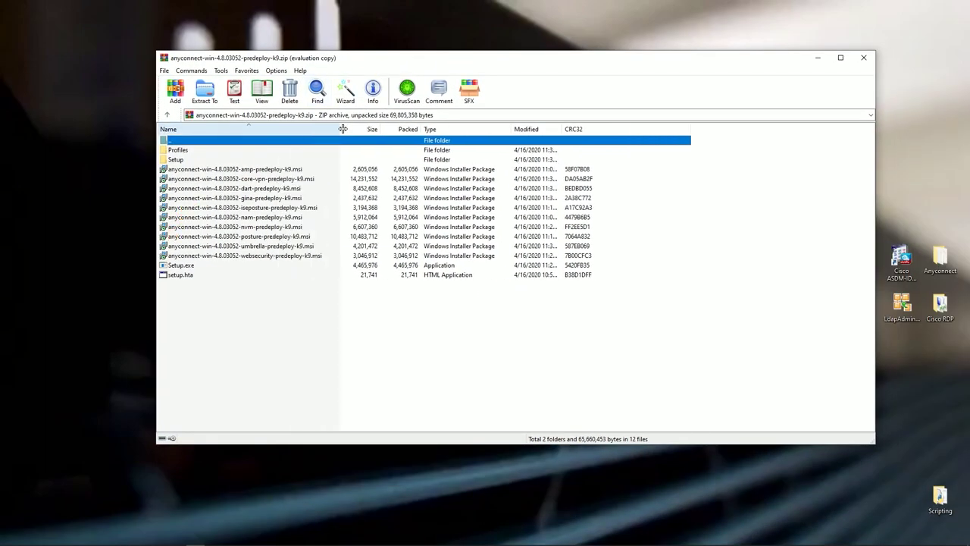
pyautogui.click(237, 180)
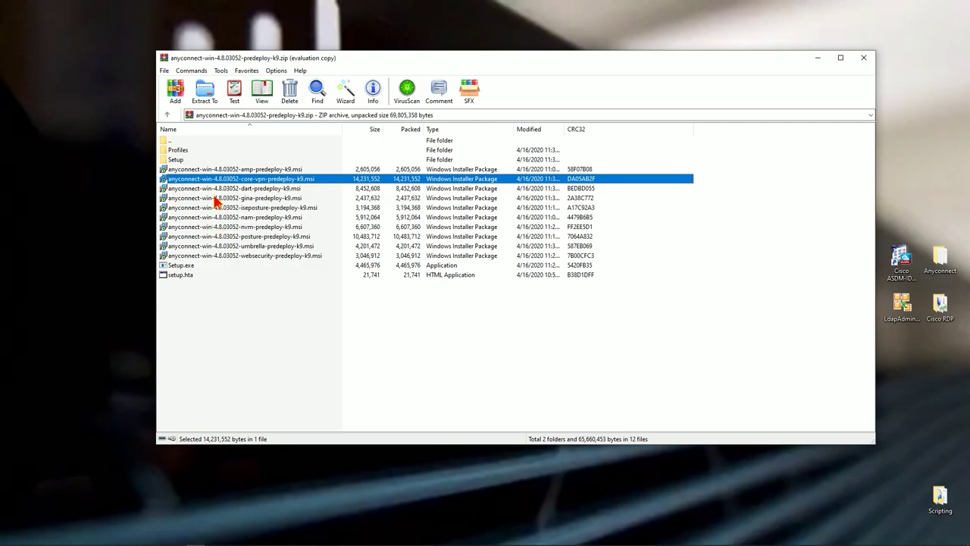
pyautogui.click(180, 266)
# Run Setup.exe and uncheck every module except Core & VPN and Diagnostic And Reporting Tool
pyautogui.doubleClick(182, 267)
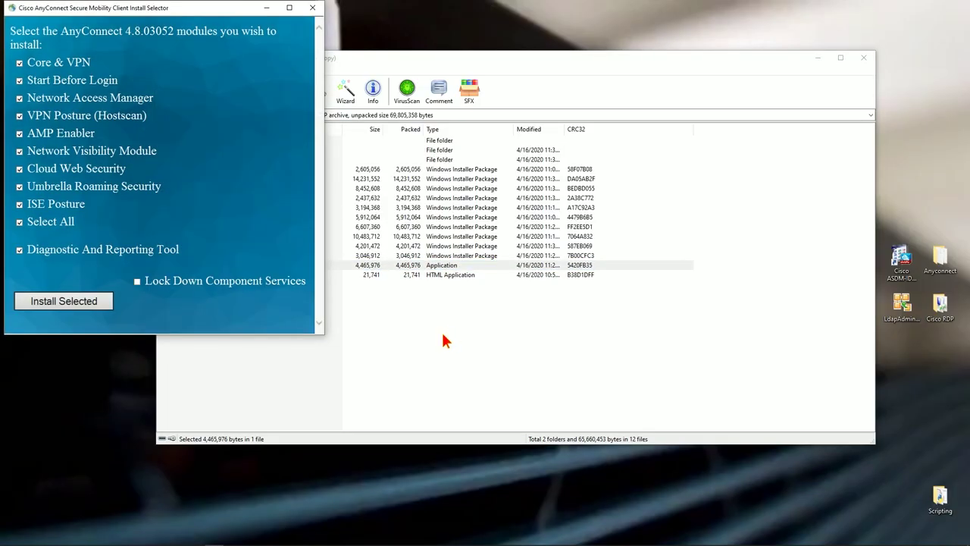
pyautogui.click(19, 80)
pyautogui.click(19, 98)
pyautogui.click(19, 115)
pyautogui.click(19, 133)
pyautogui.click(20, 151)
pyautogui.click(20, 169)
pyautogui.click(20, 186)
pyautogui.click(19, 204)
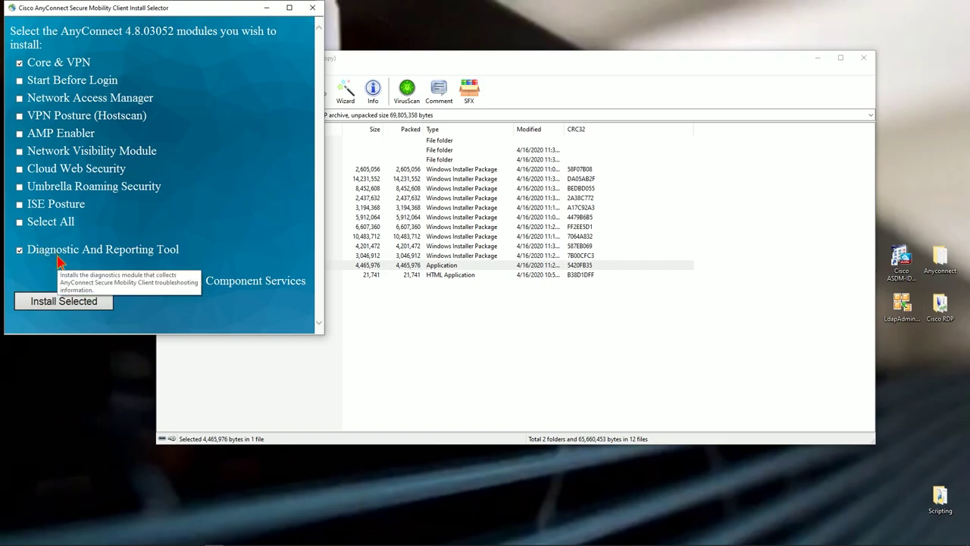
# Install the two selected modules, accepting the supplemental license and acknowledging completion
pyautogui.click(89, 301)
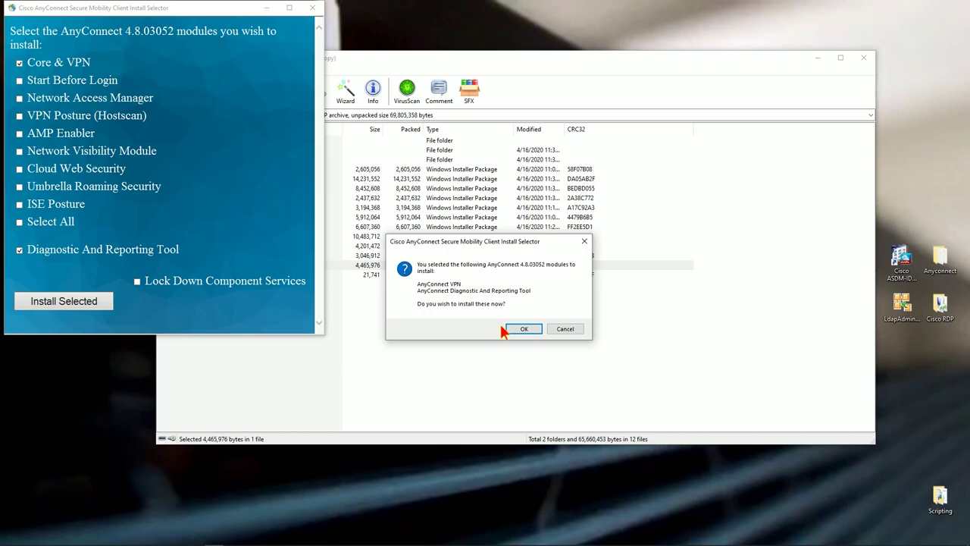
pyautogui.click(517, 330)
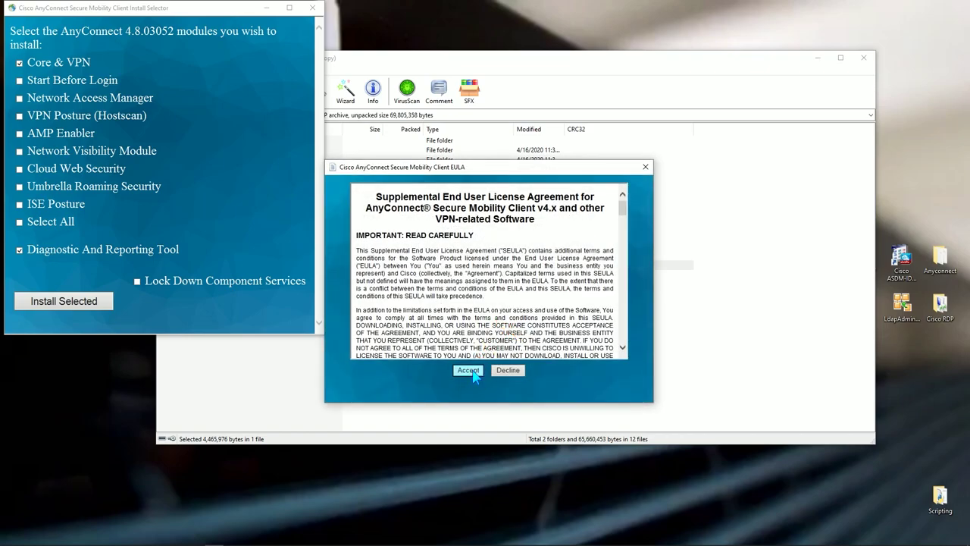
pyautogui.click(469, 371)
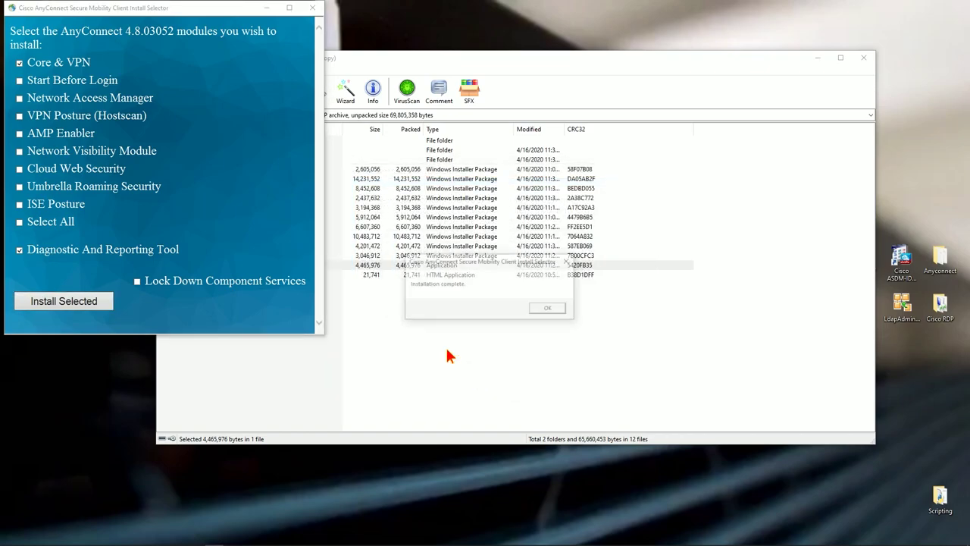
pyautogui.click(549, 308)
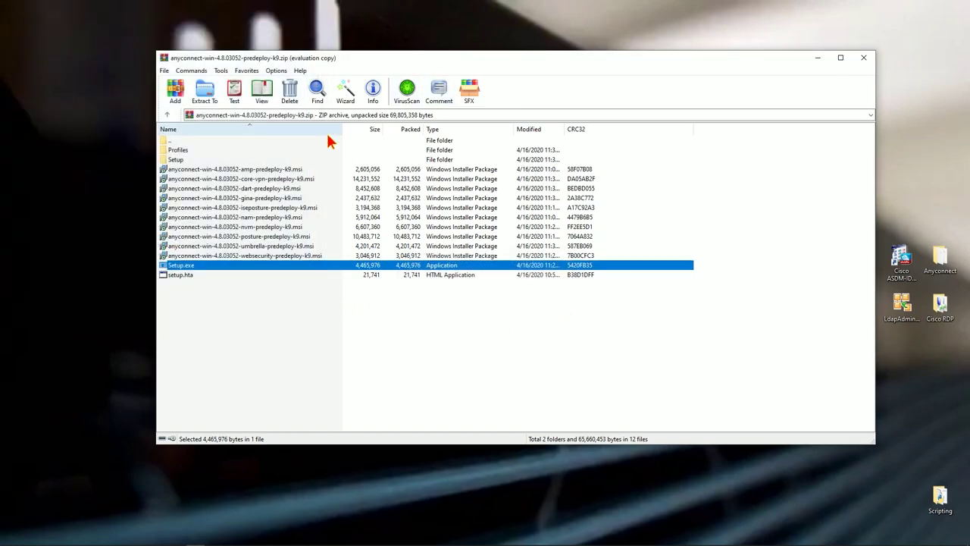
# Close WinRAR, review the 11-item Anyconnect desktop folder, then minimize it
pyautogui.click(863, 58)
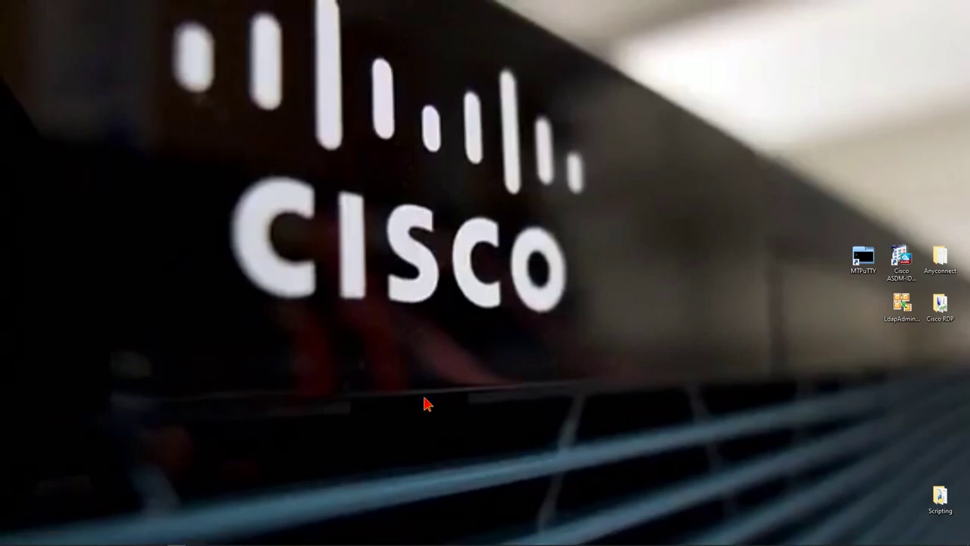
pyautogui.doubleClick(943, 258)
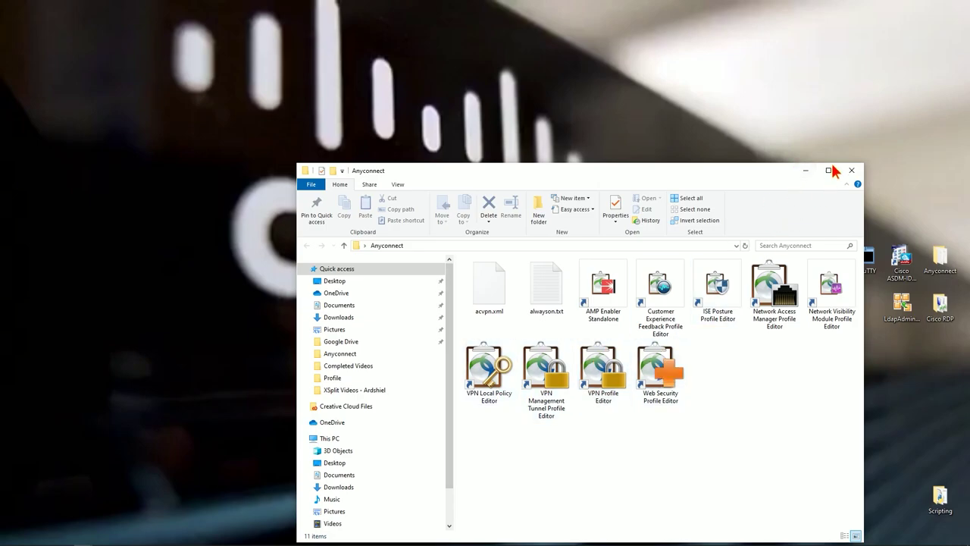
pyautogui.click(804, 178)
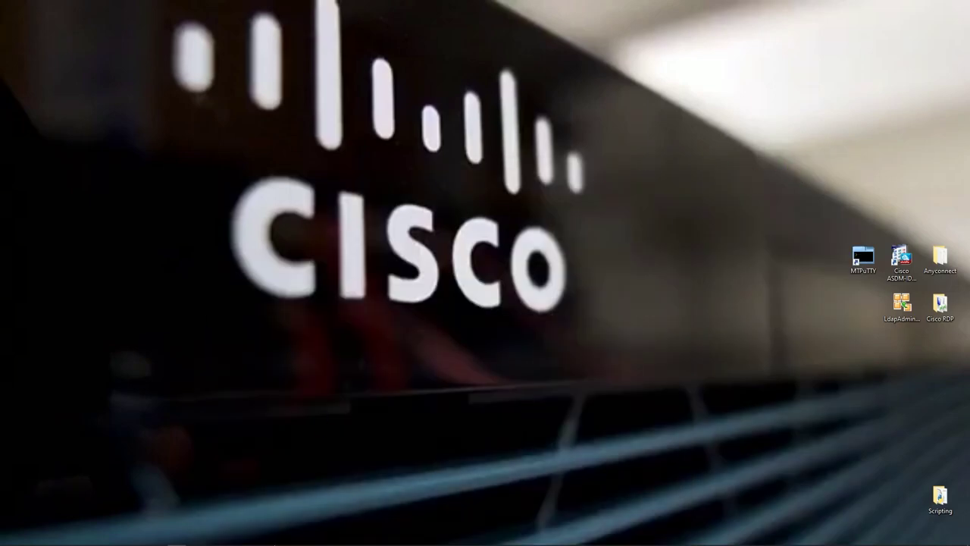
pyautogui.moveTo(227, 543)
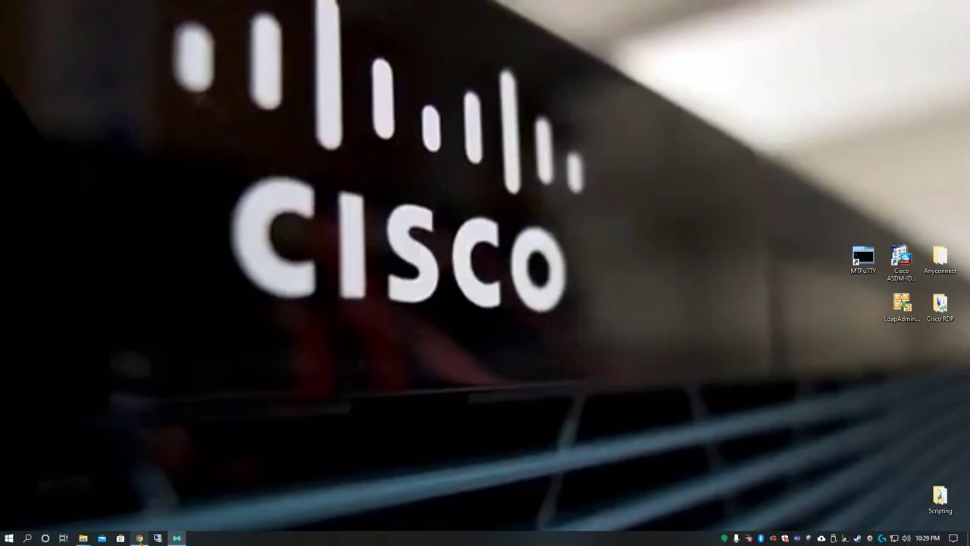
# Connect to CISCONATE_TERM_SERV, run sh host, and open the CISCONATE_FP2K console
pyautogui.doubleClick(863, 257)
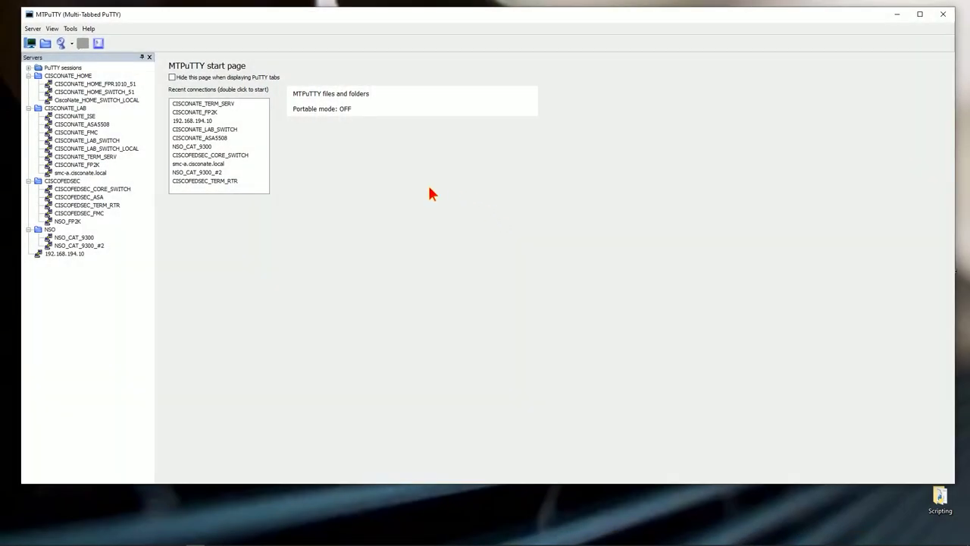
pyautogui.doubleClick(100, 157)
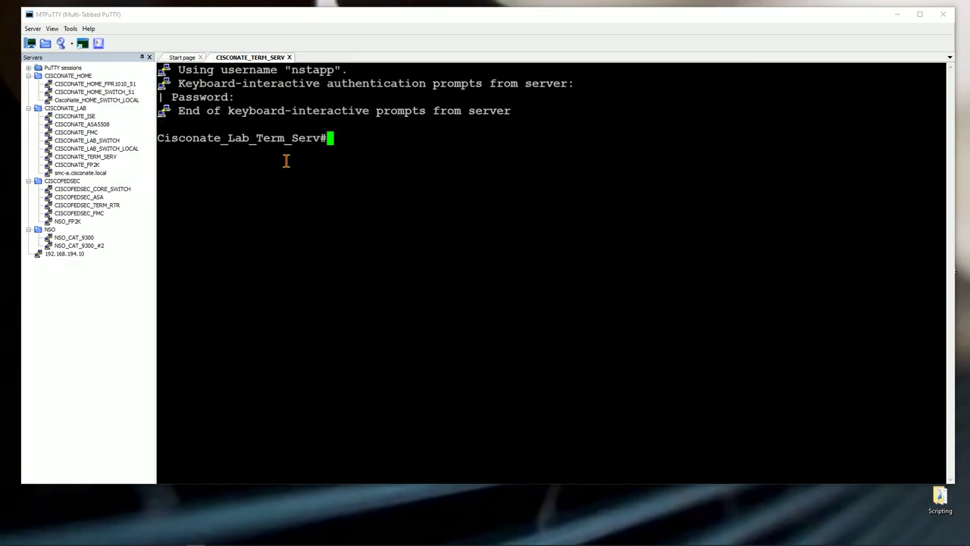
pyautogui.write('sh host')
pyautogui.press('Return')
pyautogui.doubleClick(224, 328)
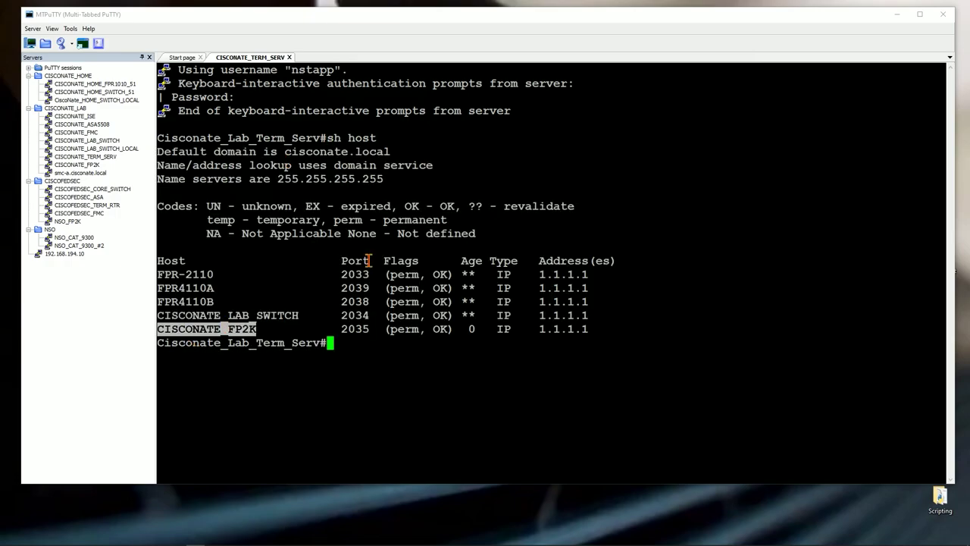
pyautogui.rightClick(370, 254)
pyautogui.press('Return')
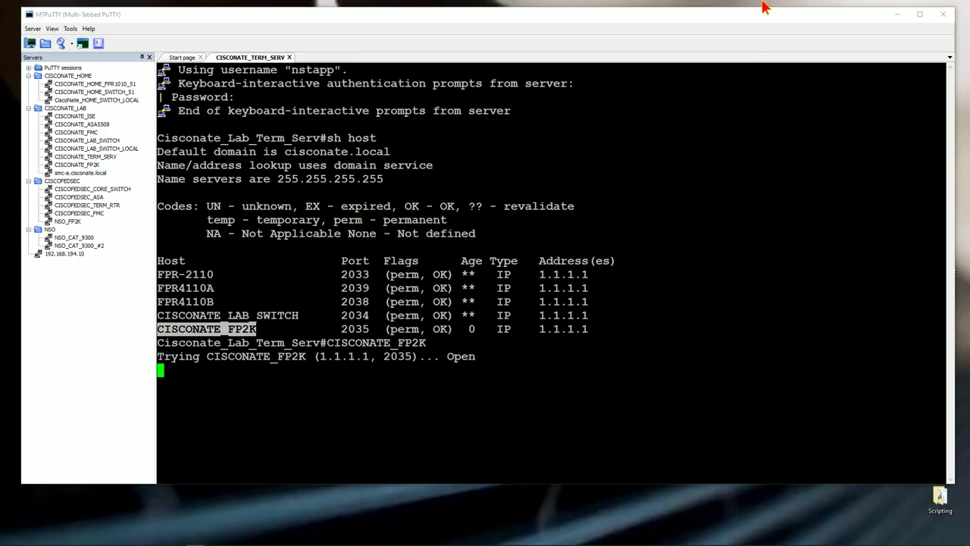
# Maximize MTPuTTY, log in to firepower-2110 as admin with its password, and run connect asa
pyautogui.click(918, 14)
pyautogui.click(380, 366)
pyautogui.press('Return')
pyautogui.write('admin')
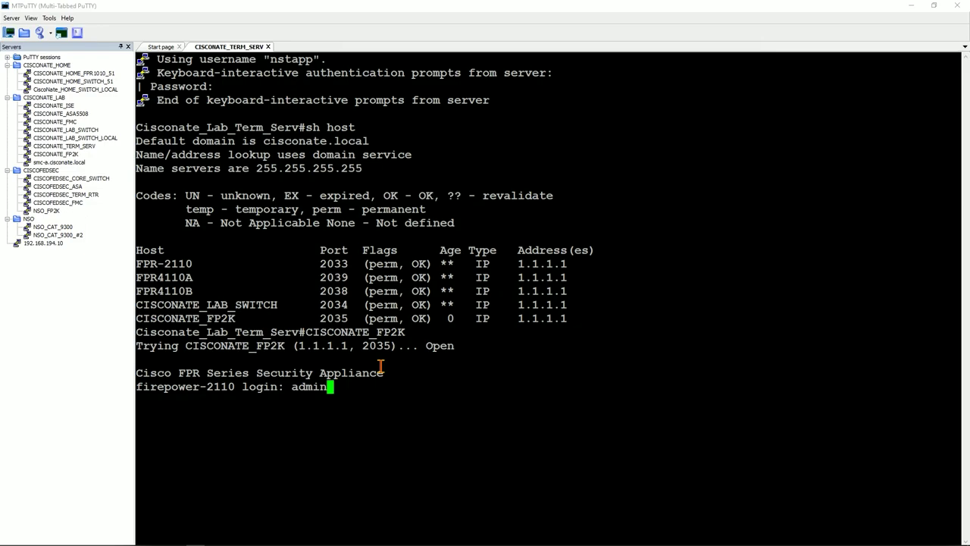
pyautogui.press('Return')
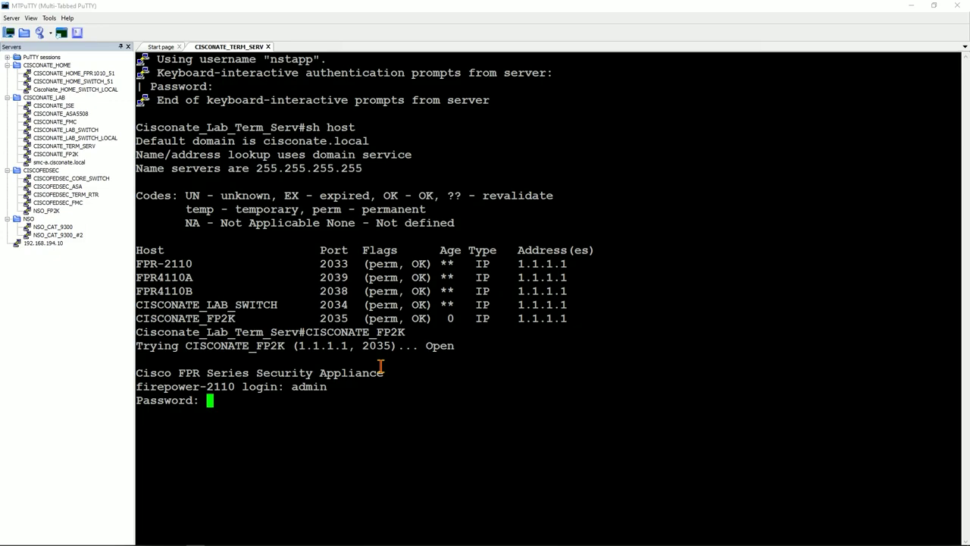
pyautogui.press('Return')
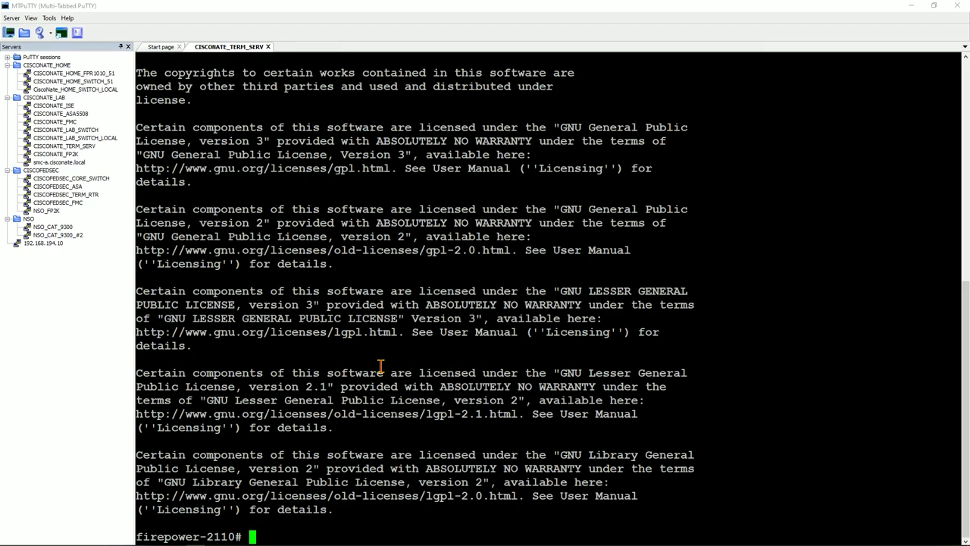
pyautogui.write('connect asa')
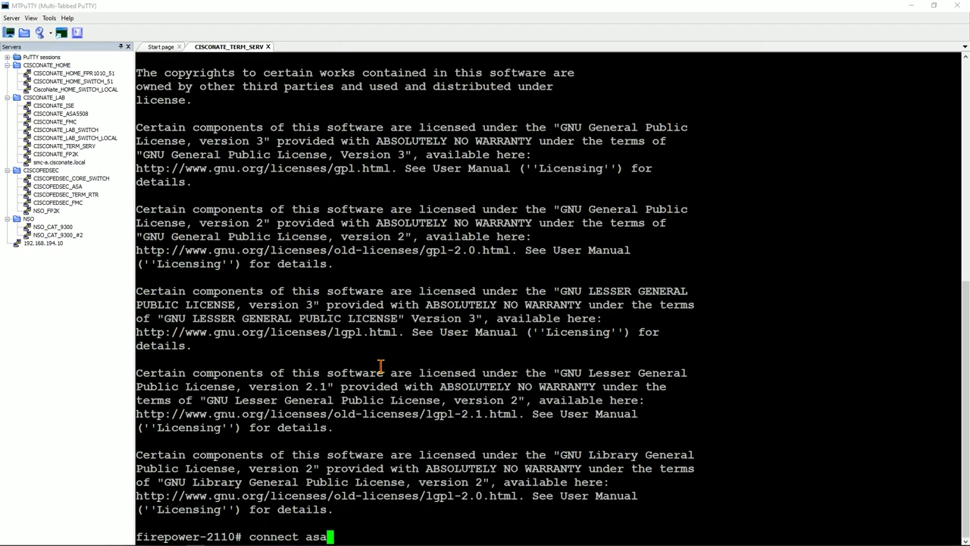
pyautogui.press('Return')
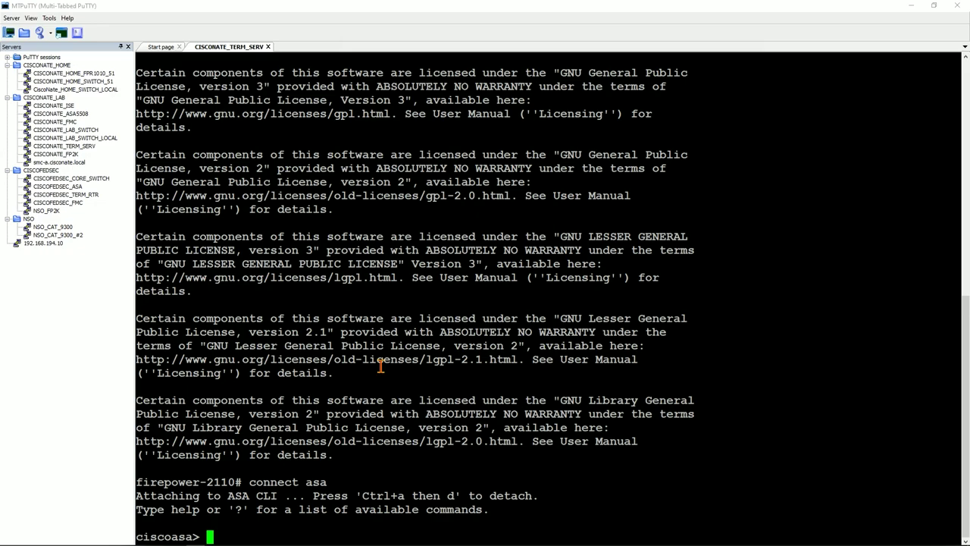
# Set a new enable password, then enter conf t and decline anonymous error reporting
pyautogui.write('en')
pyautogui.press('Return')
pyautogui.write('********')
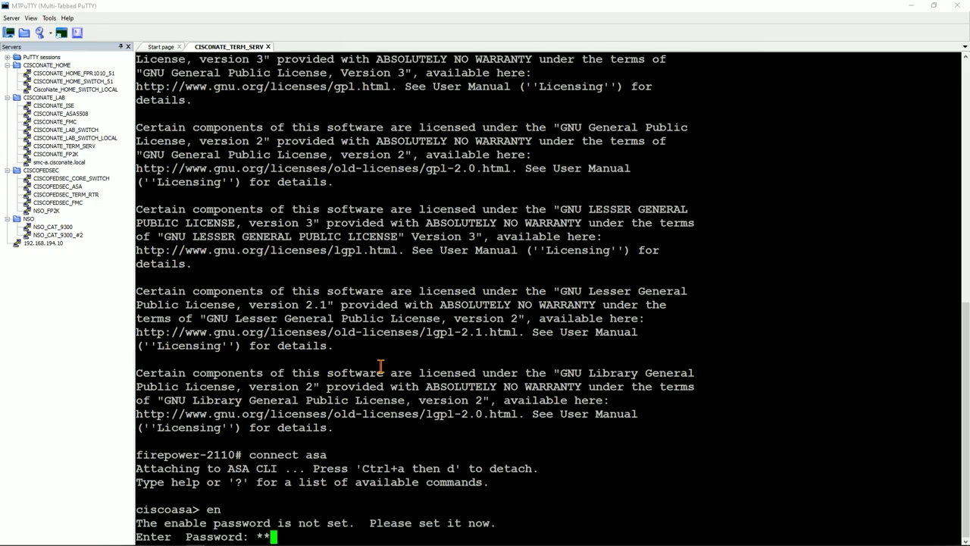
pyautogui.press('Return')
pyautogui.write('********')
pyautogui.press('Return')
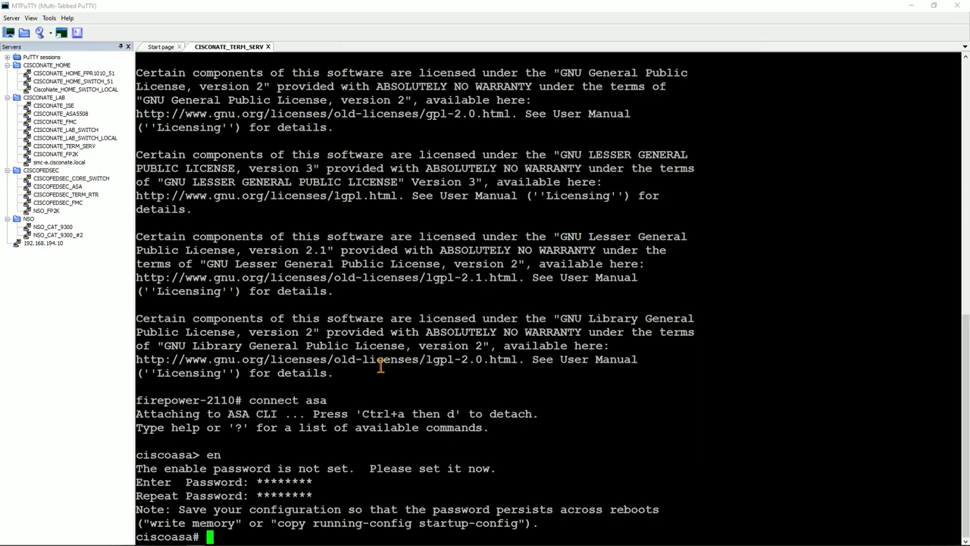
pyautogui.write('conf t')
pyautogui.press('Return')
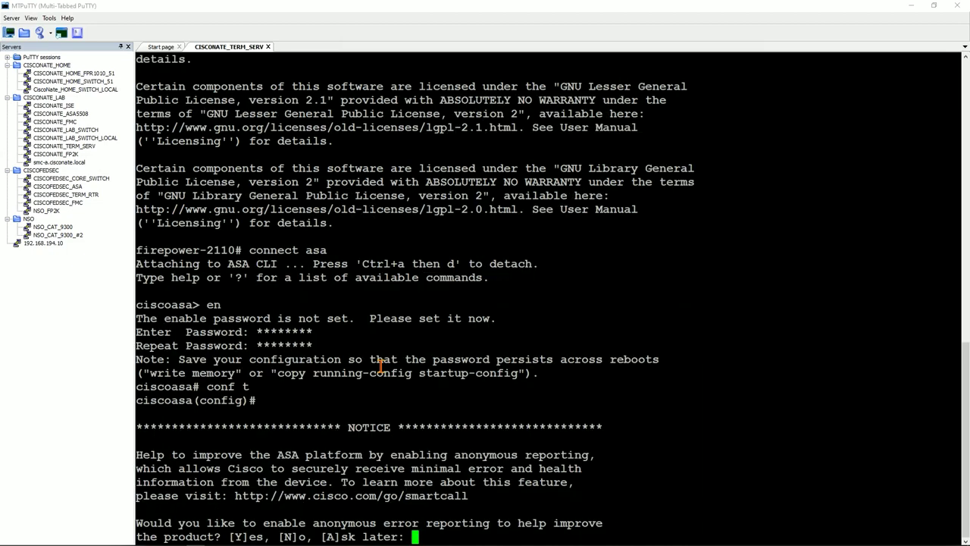
pyautogui.write('n')
pyautogui.press('Return')
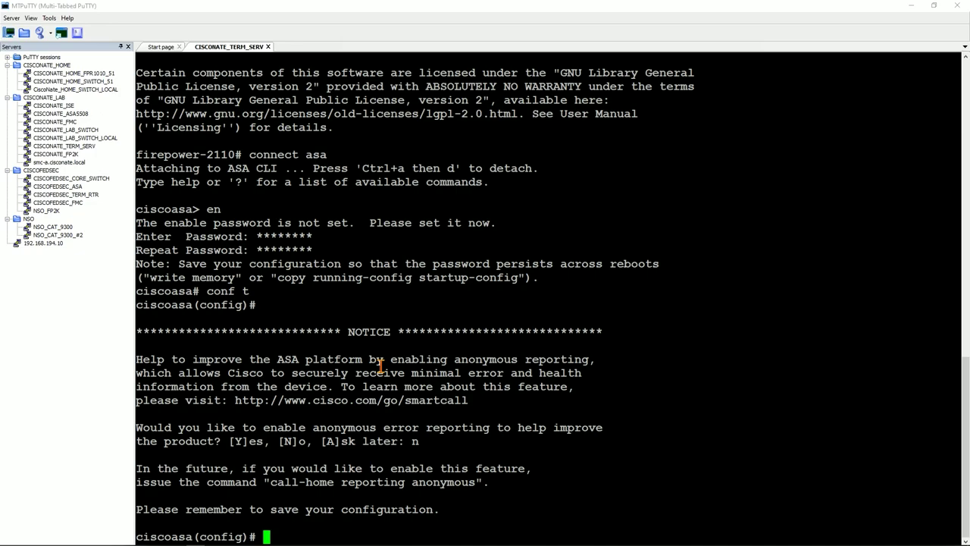
# Give interface e1/1 address 192.168.194.7 255.255.255.0 and bring it up with no shut
pyautogui.write('e1/1')
pyautogui.press('BackSpace')
pyautogui.press('BackSpace')
pyautogui.press('BackSpace')
pyautogui.press('BackSpace')
pyautogui.write('int e1/1')
pyautogui.press('Return')
pyautogui.write('ip add')
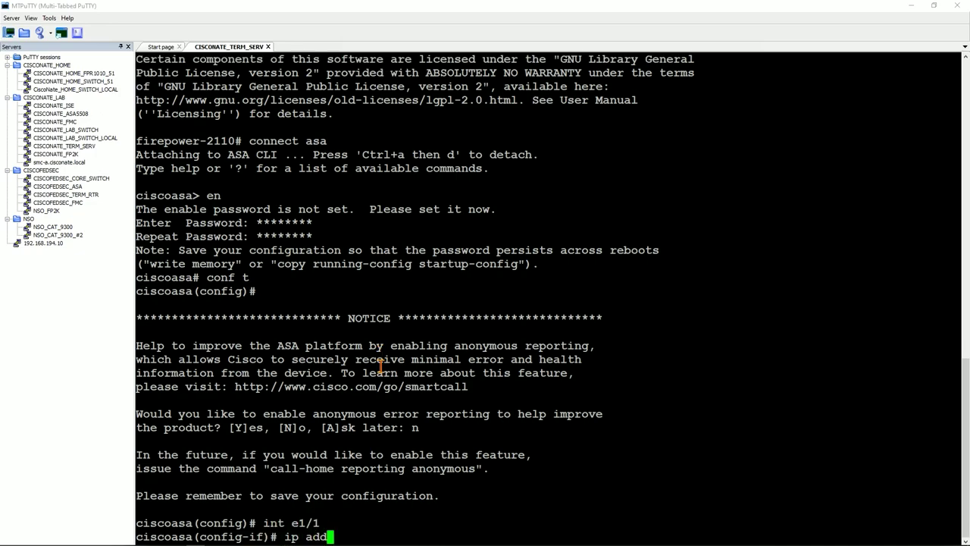
pyautogui.press('Tab')
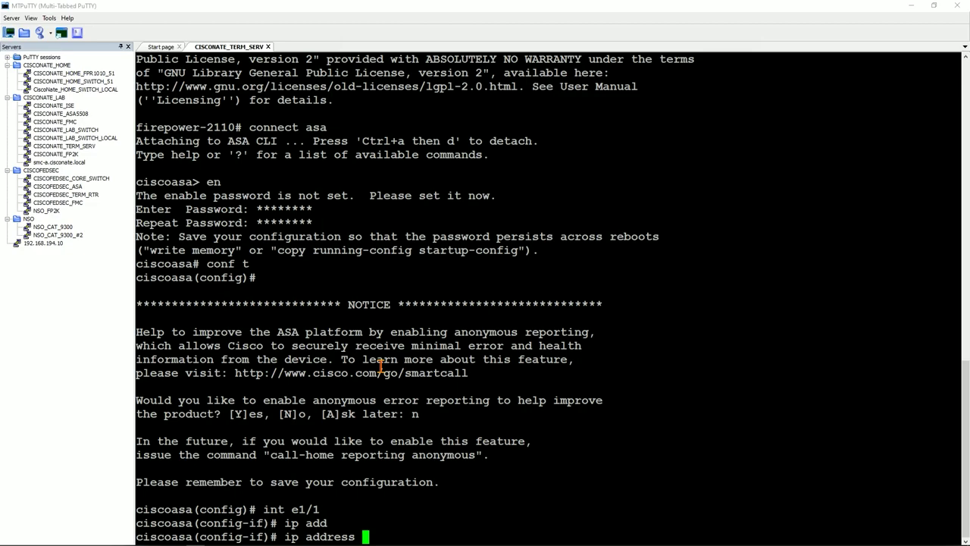
pyautogui.write('192.168.194.')
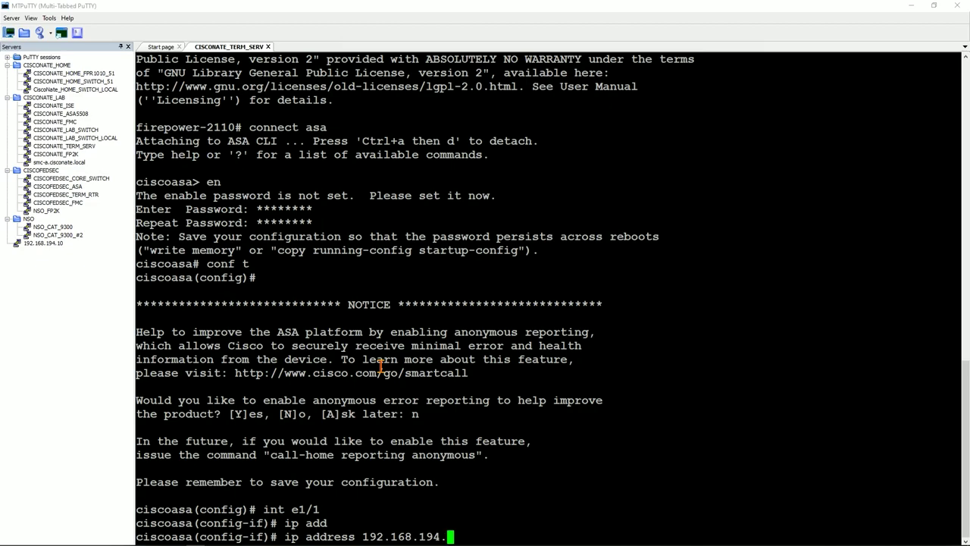
pyautogui.write('7 255.255.255.0')
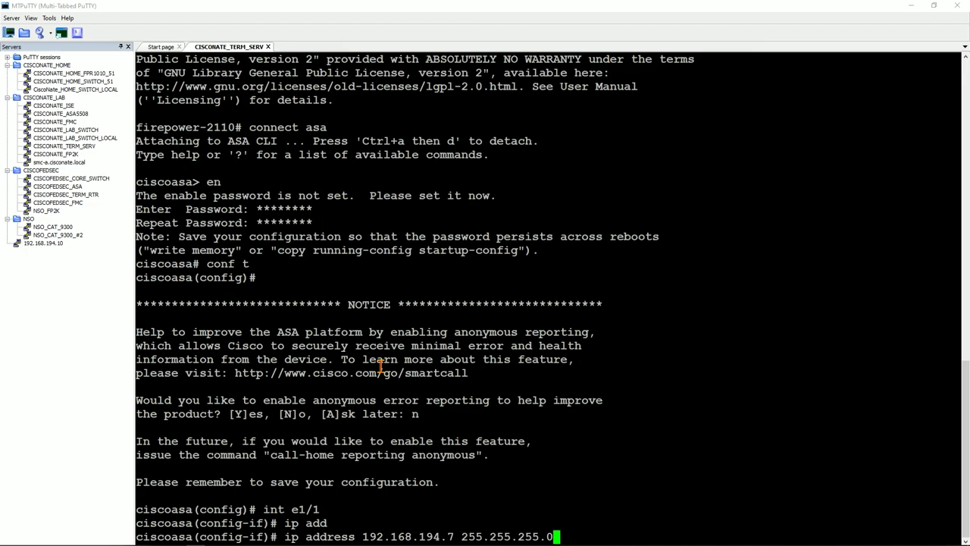
pyautogui.press('Return')
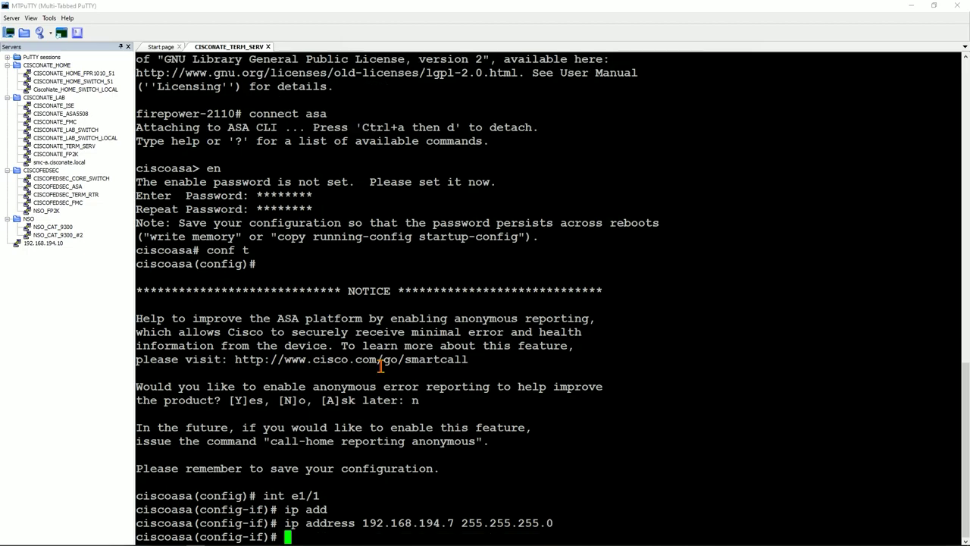
pyautogui.write('no shut')
pyautogui.press('Return')
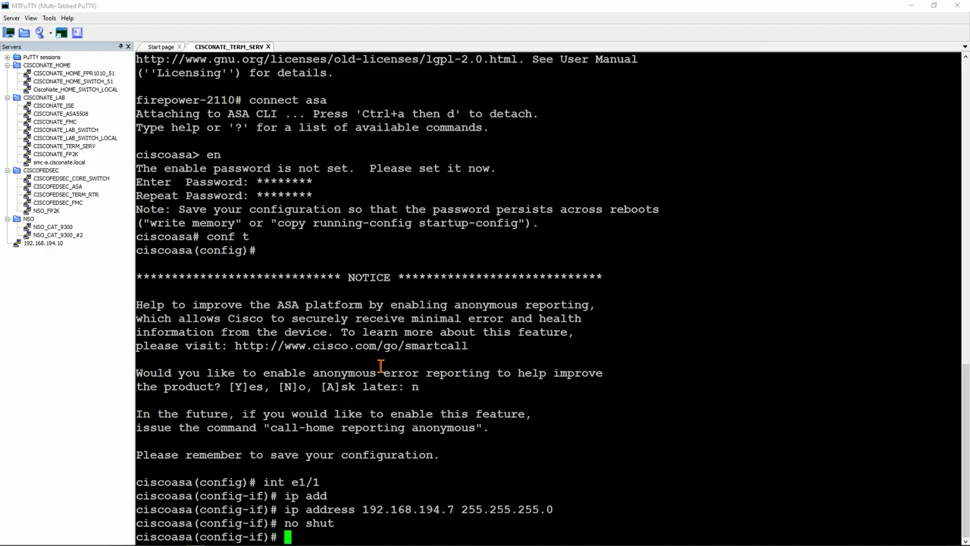
# Give interface e1/2 address 192.168.195.1 255.255.255.0, then exit interface configuration
pyautogui.write('int e1/2')
pyautogui.press('Return')
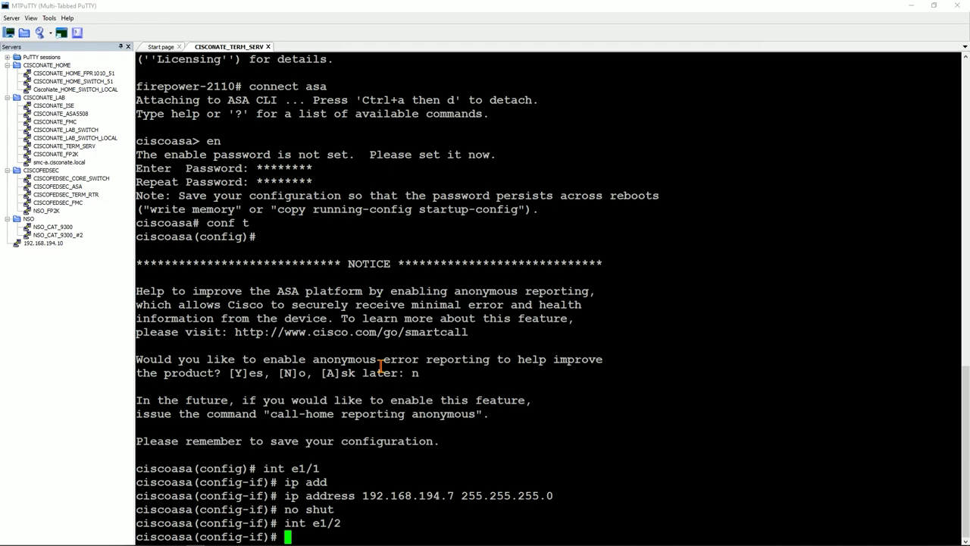
pyautogui.write('ip address ')
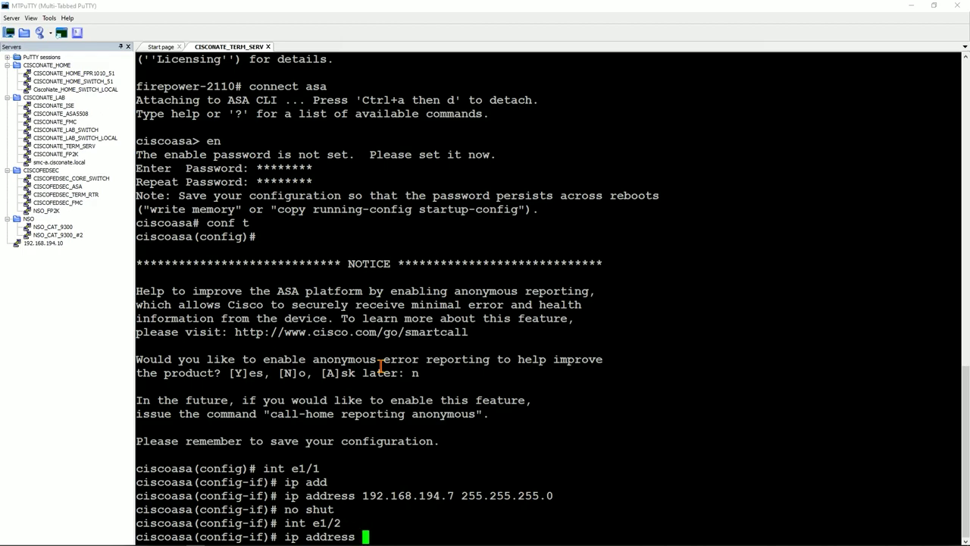
pyautogui.write('192.168.1')
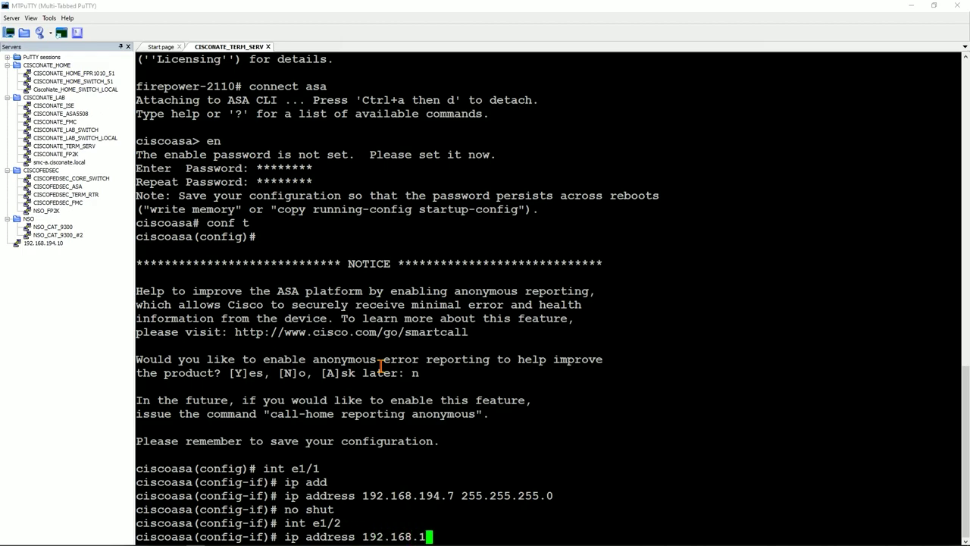
pyautogui.write('95.1 255.255.255.0')
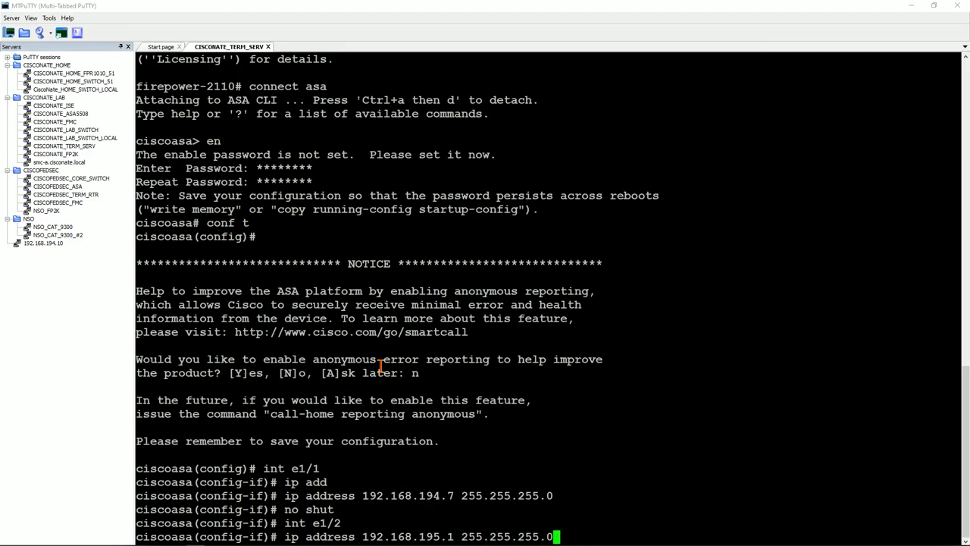
pyautogui.press('Return')
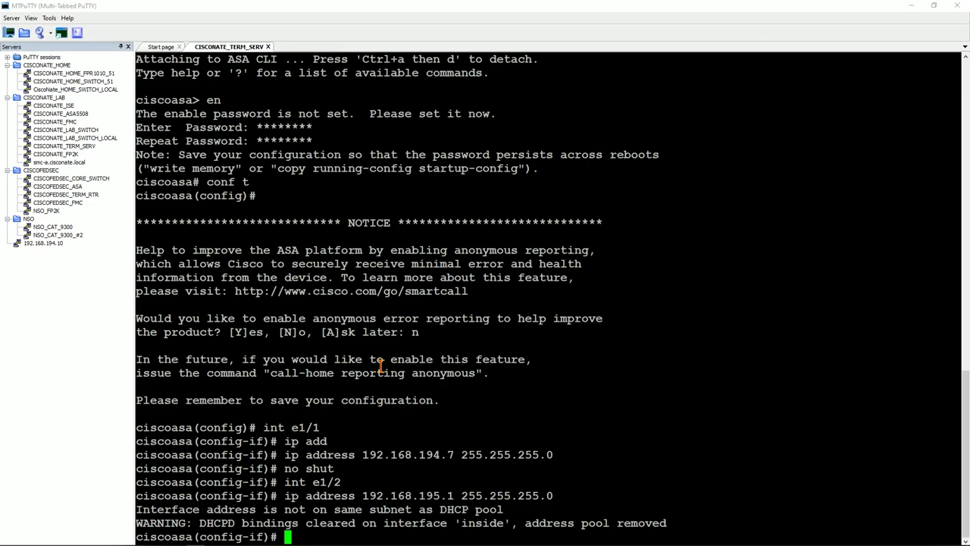
pyautogui.write('exit')
pyautogui.press('Return')
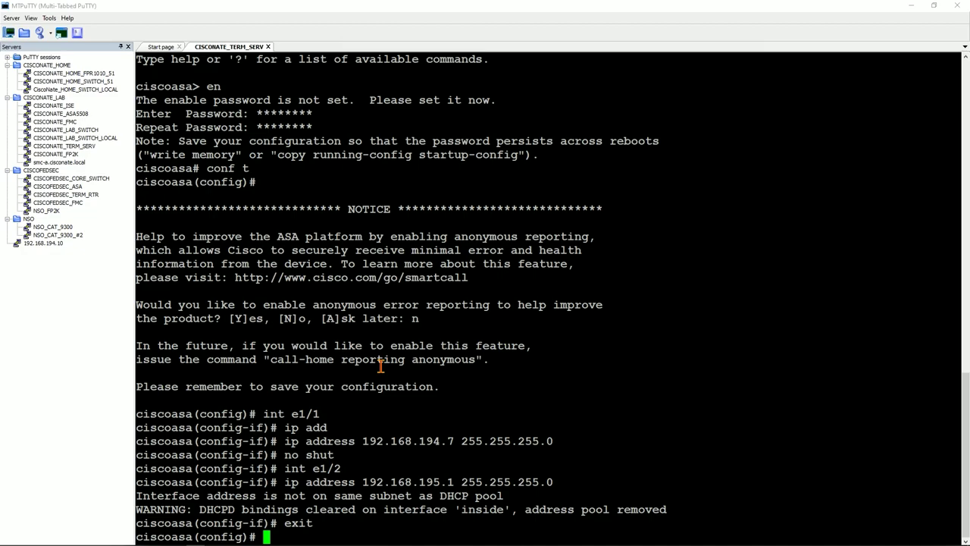
# Add route outside 0.0.0.0 0.0.0.0 192.168.194.1, then leave configuration mode with end
pyautogui.write('route ')
pyautogui.write('?')
pyautogui.write('out')
pyautogui.press('Tab')
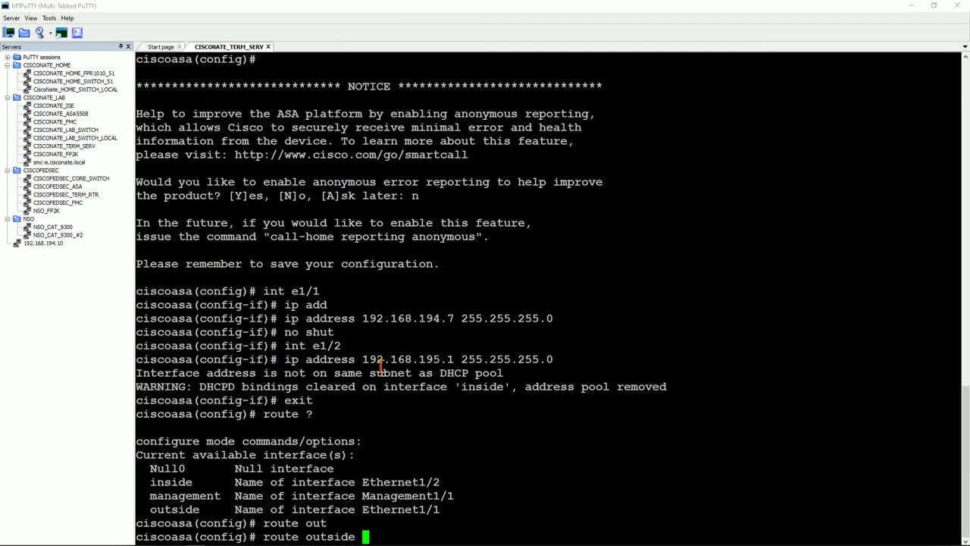
pyautogui.write('0.0.0.0 0.0.0.0 ')
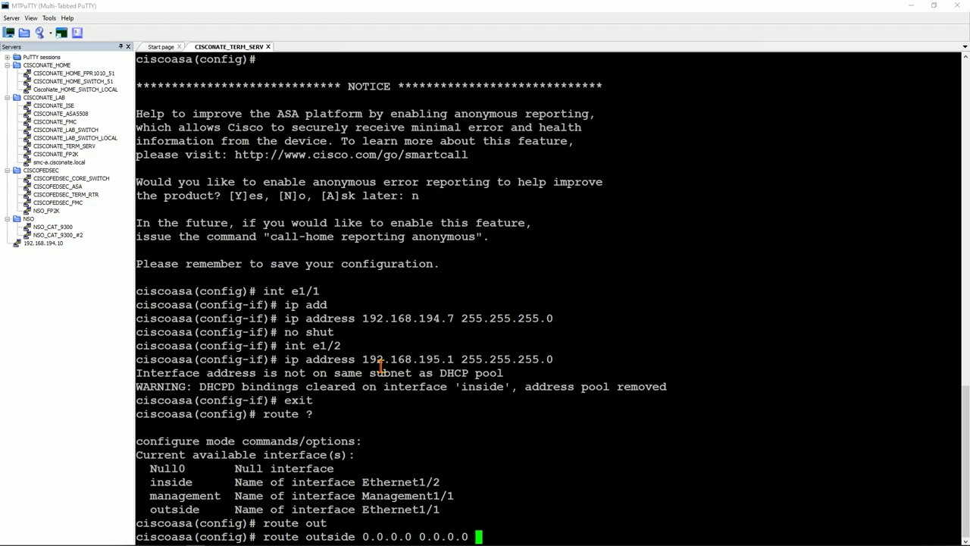
pyautogui.write('192.168.194.1')
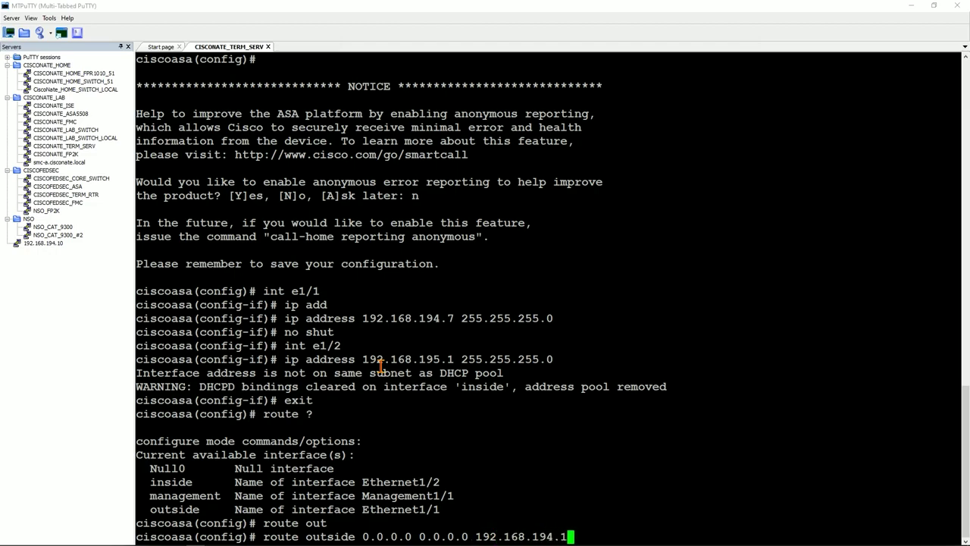
pyautogui.press('Return')
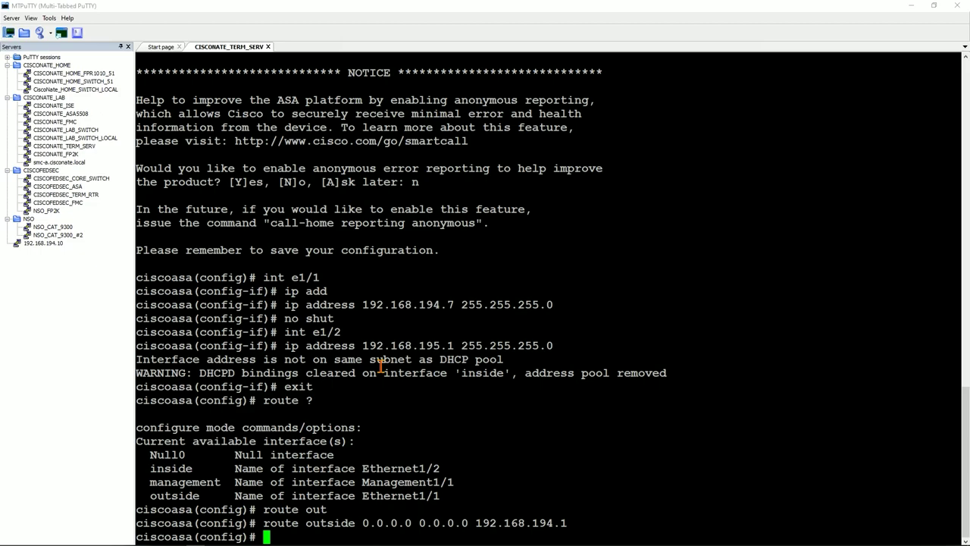
pyautogui.write('end')
pyautogui.press('Return')
pyautogui.write('wr')
pyautogui.press('Return')
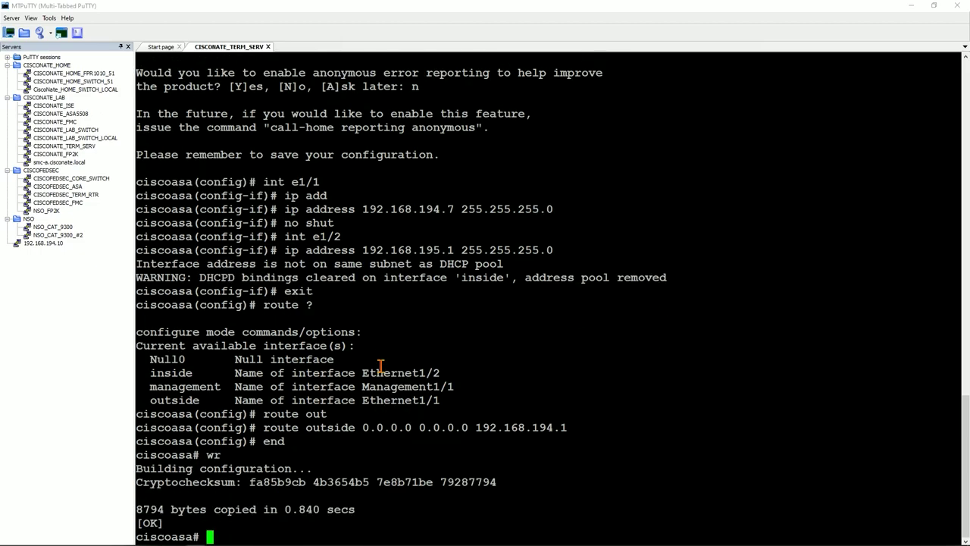
pyautogui.write('ping 8.8.8.8')
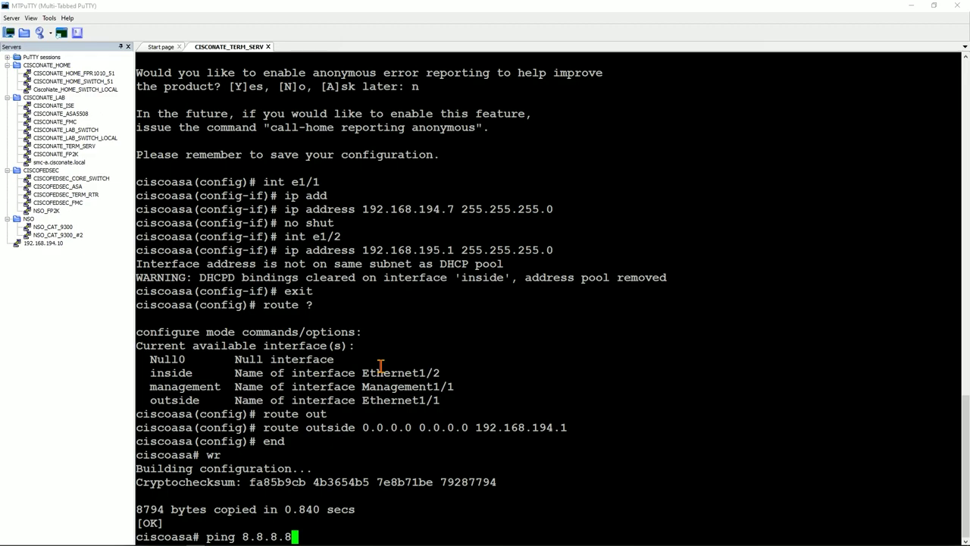
pyautogui.press('Return')
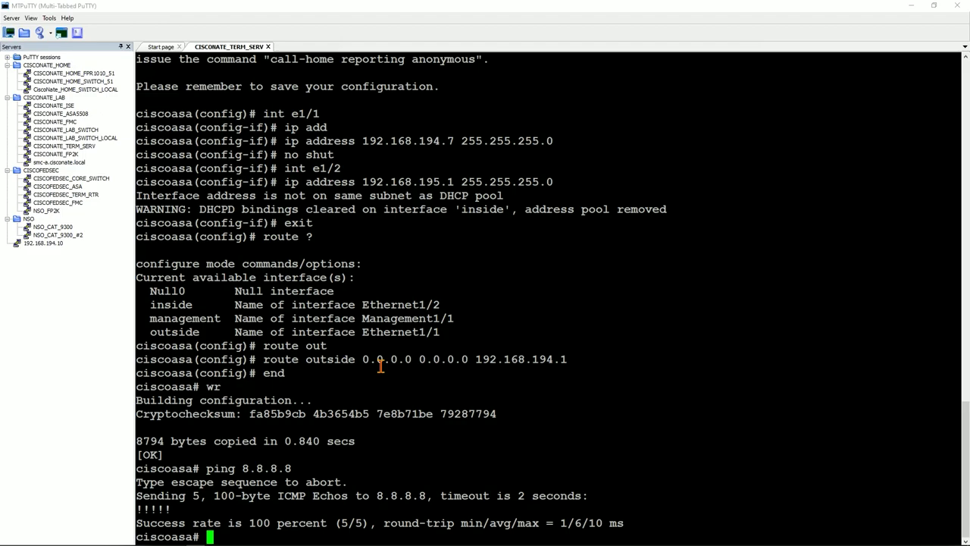
pyautogui.write('ping www.google.com')
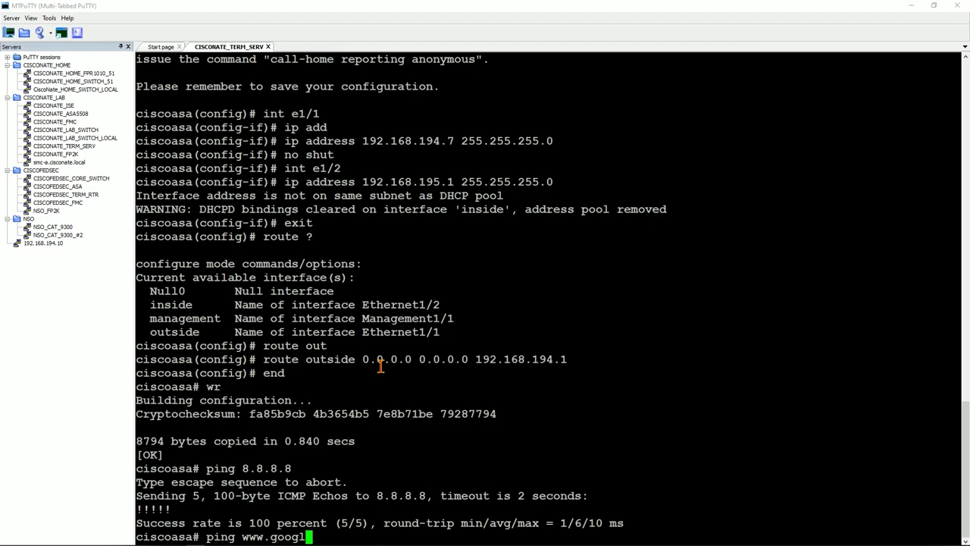
pyautogui.press('Return')
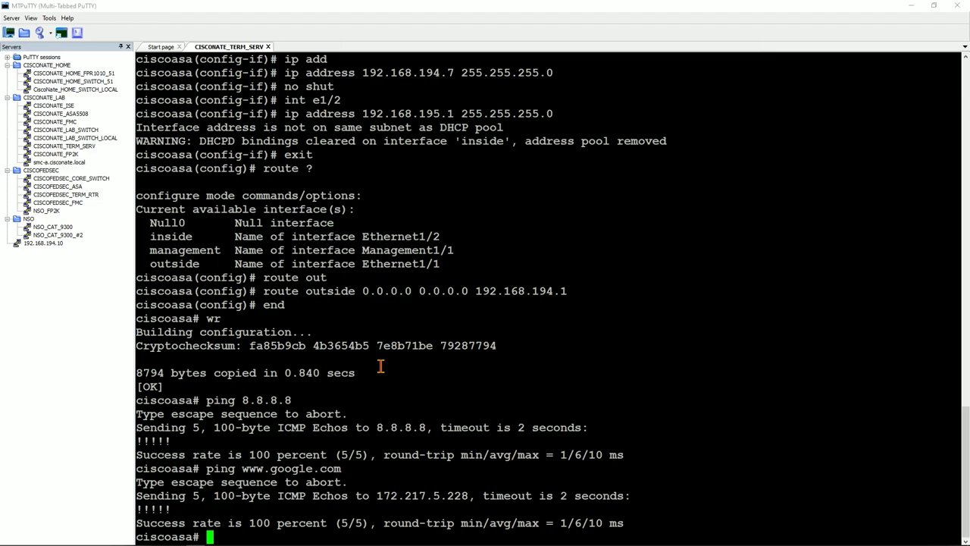
# In conf t, enter 'license smart register idtoken' using Tab completion, leaving it unsubmitted
pyautogui.write('conf t')
pyautogui.press('Return')
pyautogui.write('lic')
pyautogui.press('Tab')
pyautogui.write('smar')
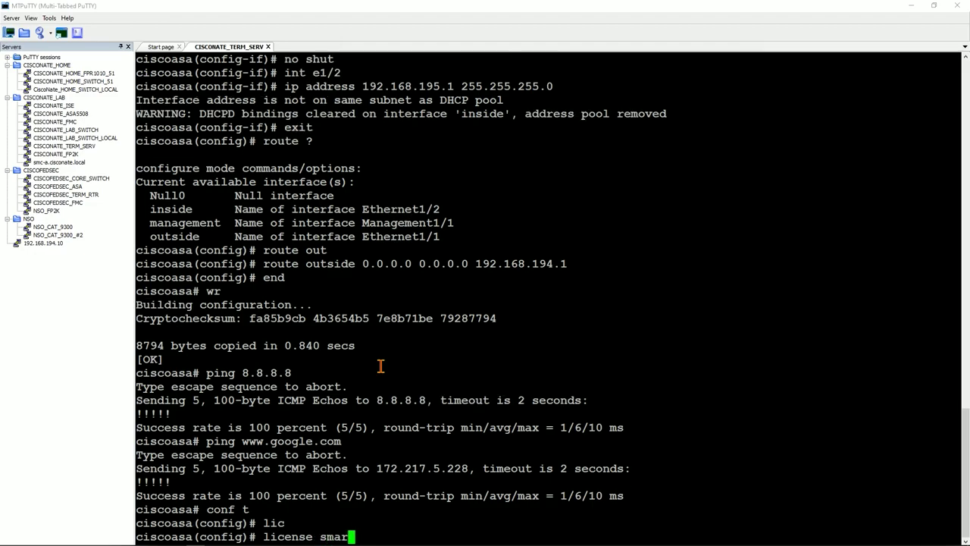
pyautogui.press('Tab')
pyautogui.write('reg')
pyautogui.press('Tab')
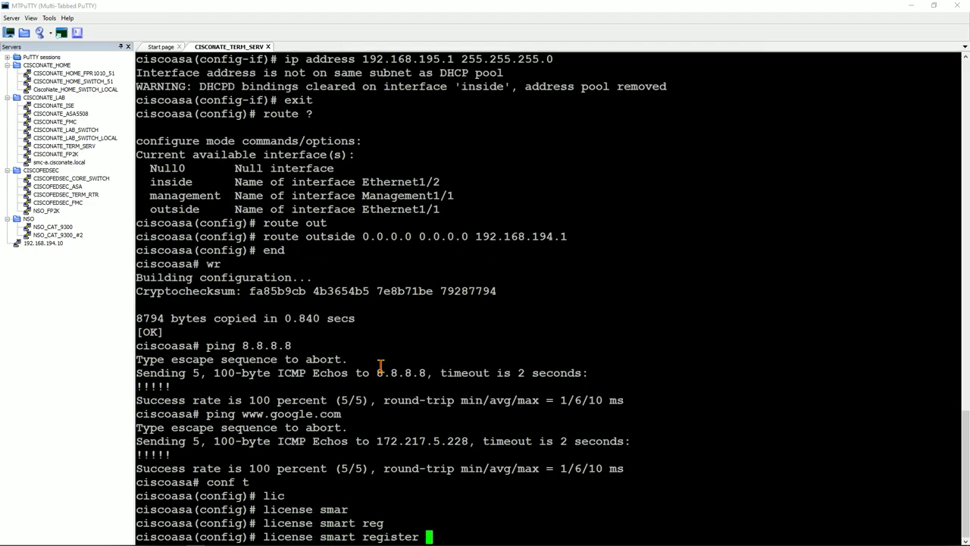
pyautogui.write('id')
pyautogui.press('Tab')
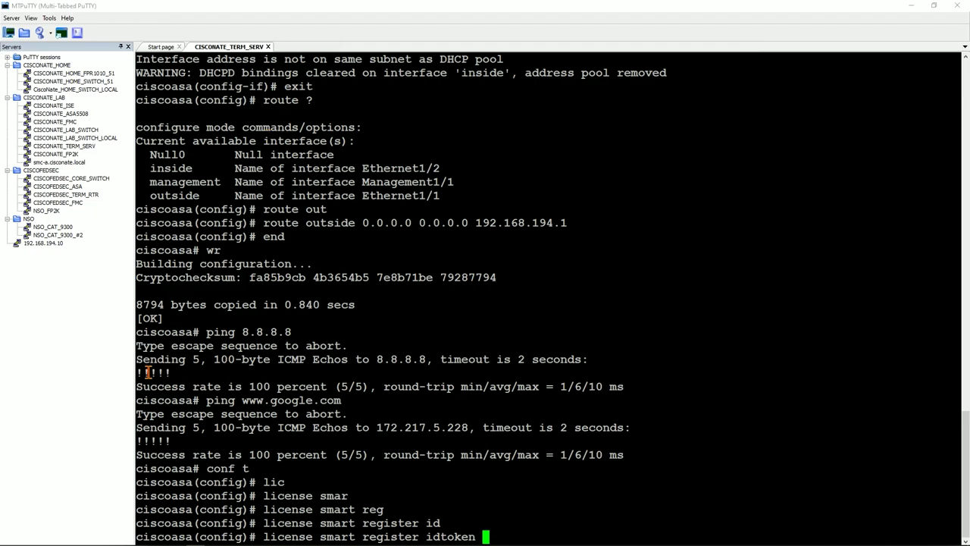
# Open the Smart Software Licensing inventory in Cisco Software Central in Chrome
pyautogui.moveTo(485, 543)
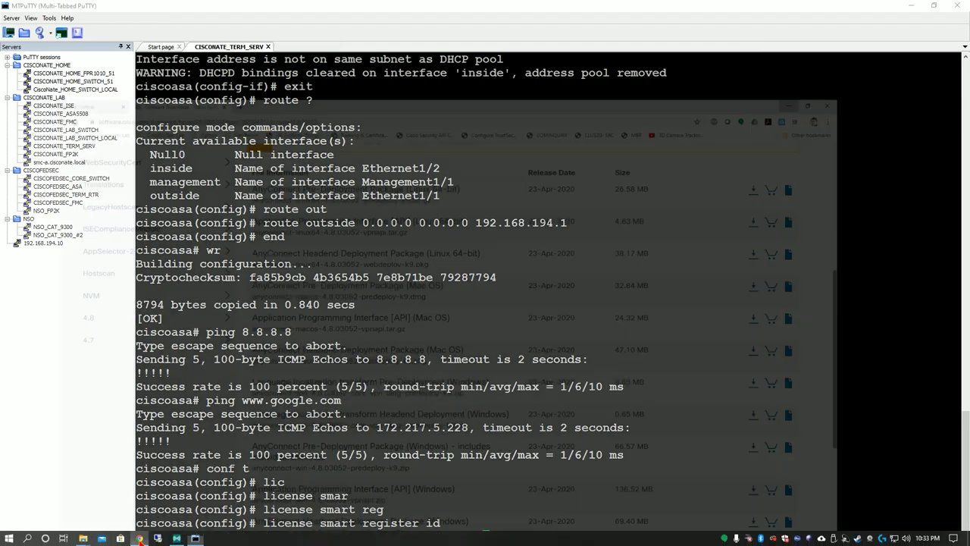
pyautogui.click(139, 538)
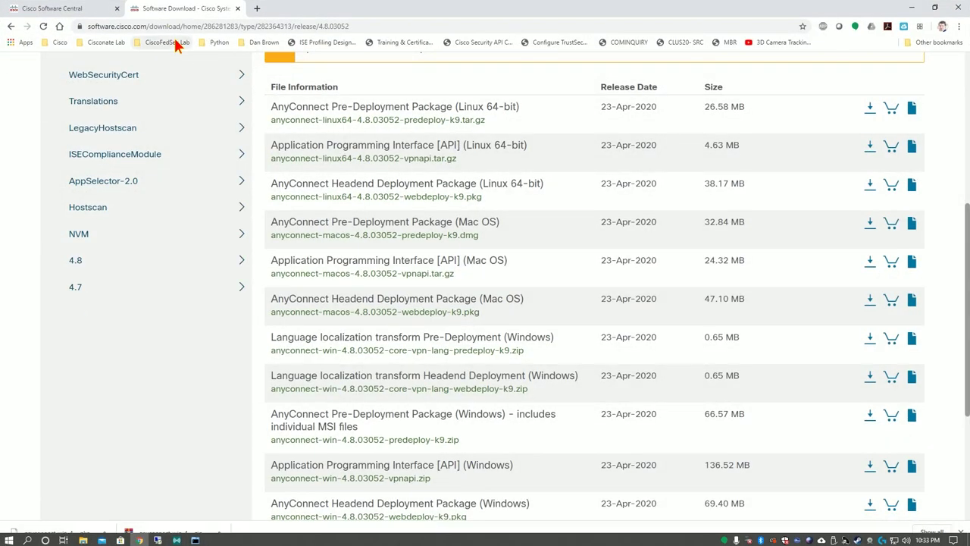
pyautogui.click(53, 9)
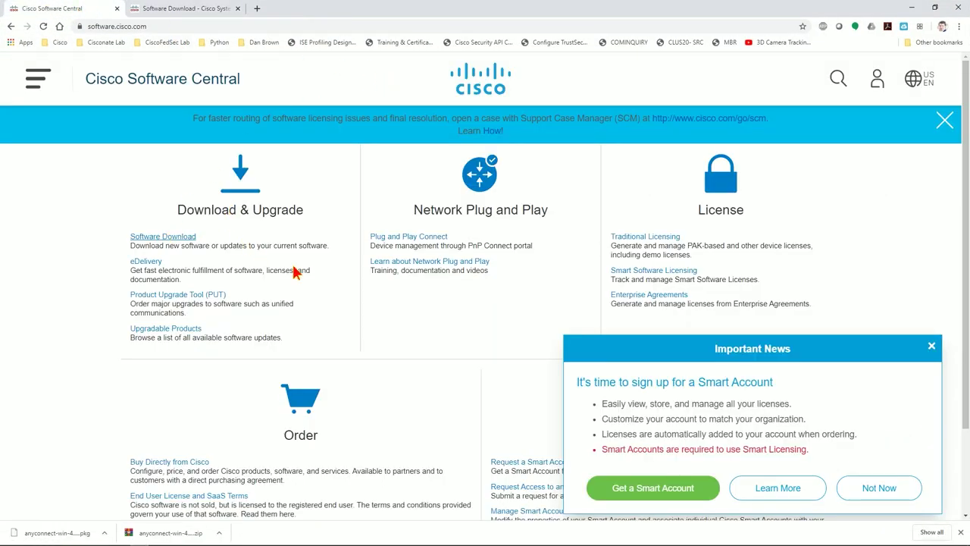
pyautogui.click(653, 270)
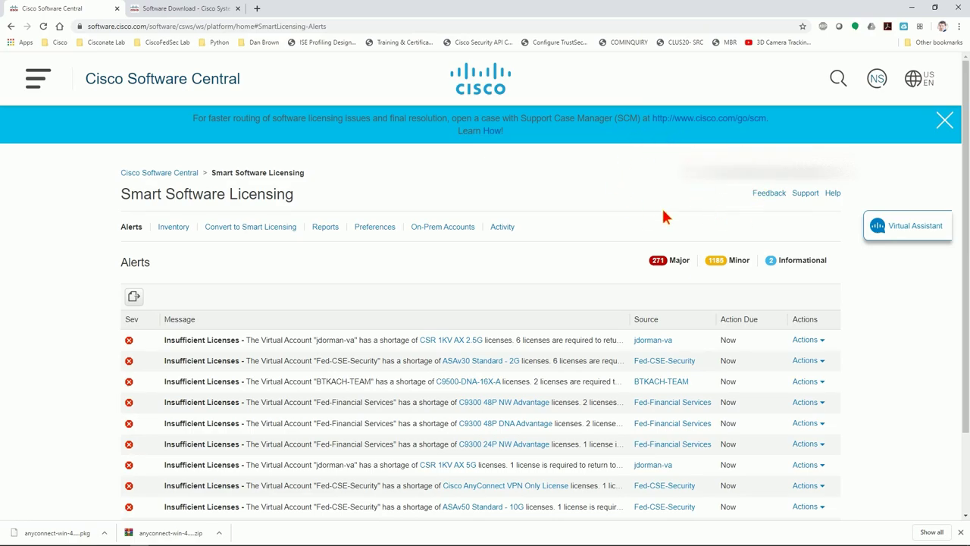
pyautogui.click(172, 229)
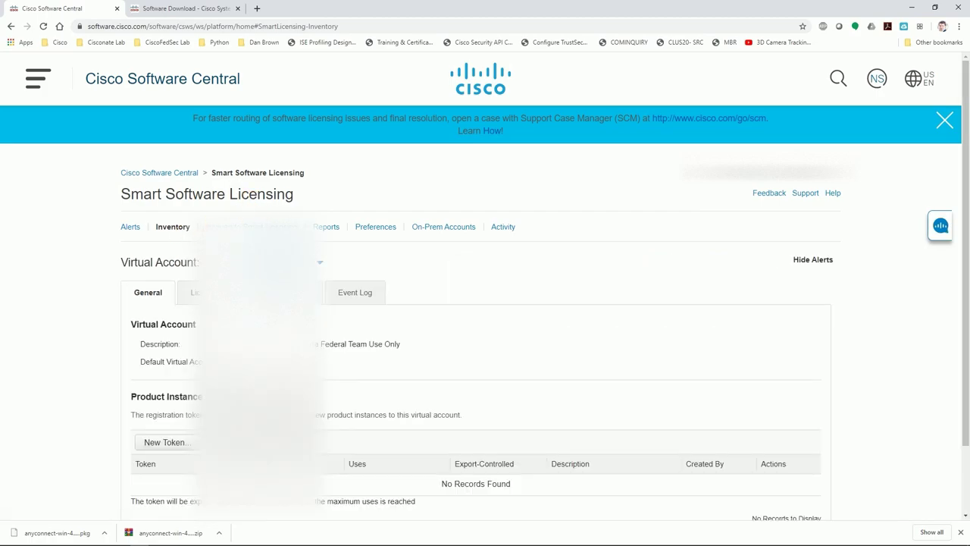
# Select the lab's virtual account to list its registration tokens and begin a new token
pyautogui.click(321, 258)
pyautogui.scroll(-5, 280, 394)
pyautogui.scroll(-3, 303, 356)
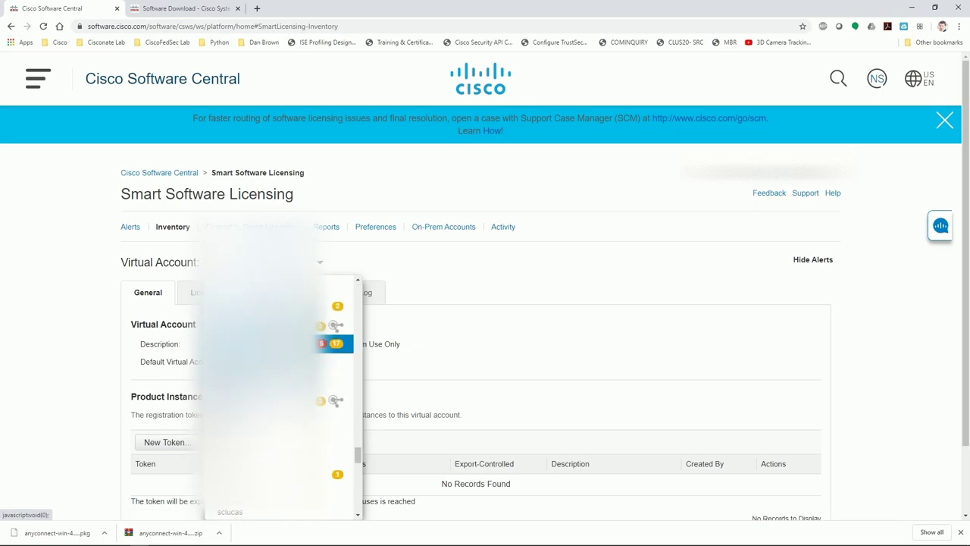
pyautogui.click(281, 356)
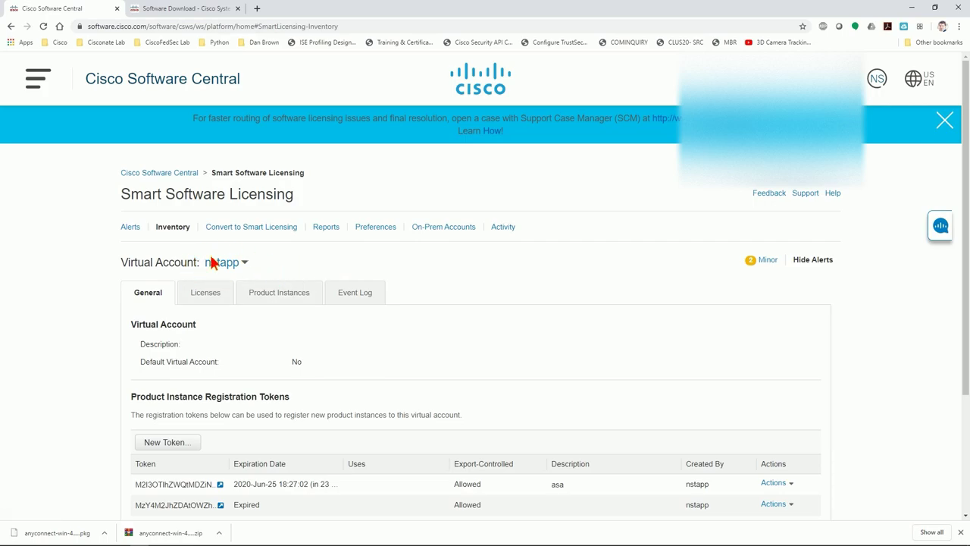
pyautogui.scroll(-2, 284, 373)
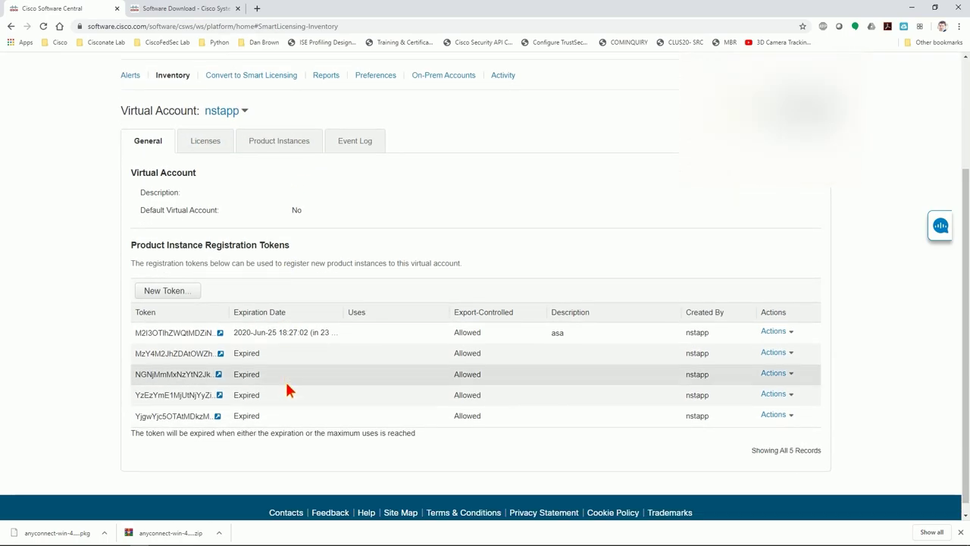
pyautogui.click(172, 290)
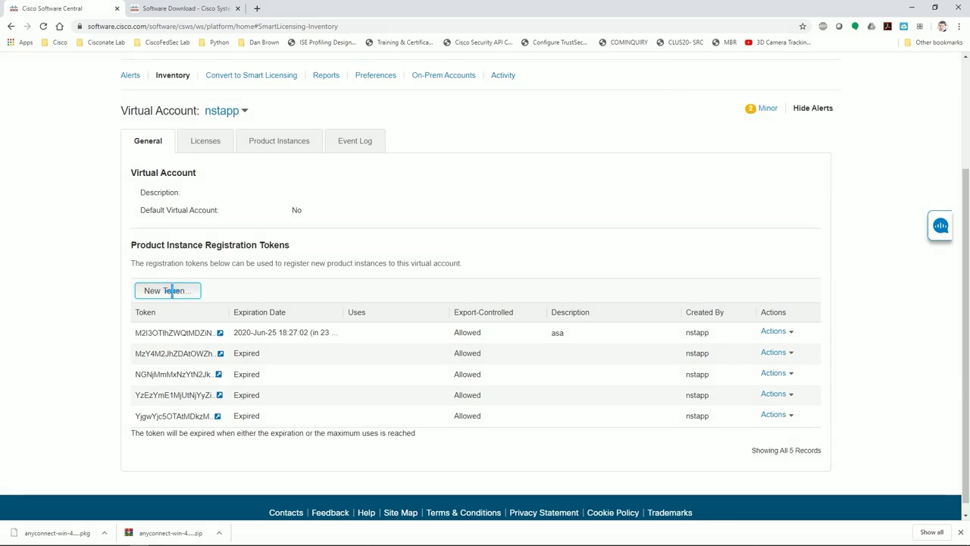
# Describe the new token as 'ASA always on VPN Token', keeping the 30-day expiry
pyautogui.click(512, 156)
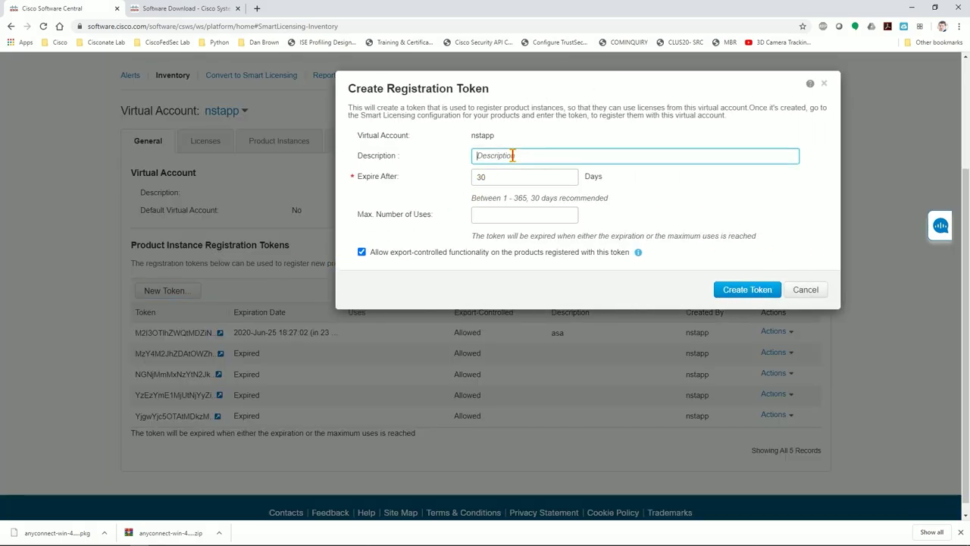
pyautogui.write('ASA a')
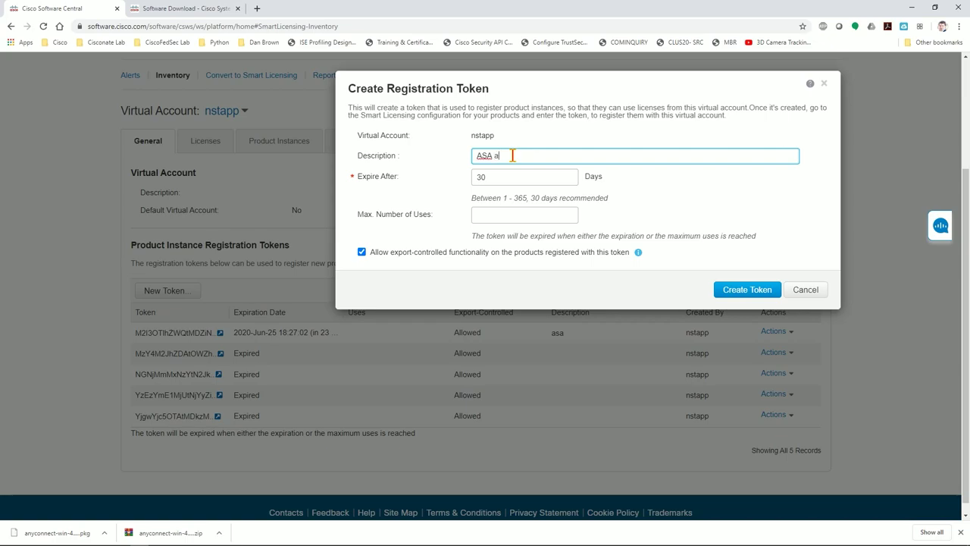
pyautogui.write('lways on VPN Token')
pyautogui.click(518, 215)
pyautogui.doubleClick(497, 176)
pyautogui.click(421, 239)
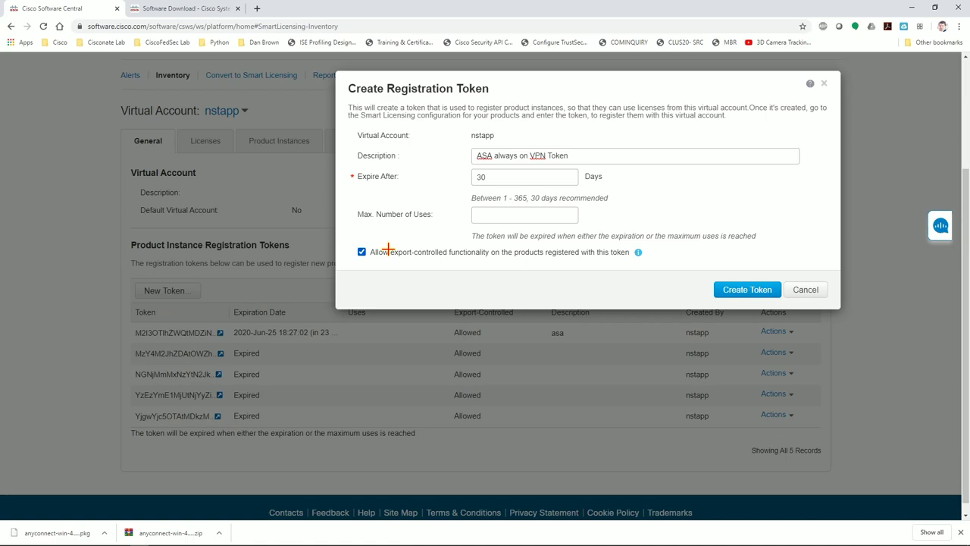
# Create the token, copy its string, and return to MTPuTTY
pyautogui.click(755, 289)
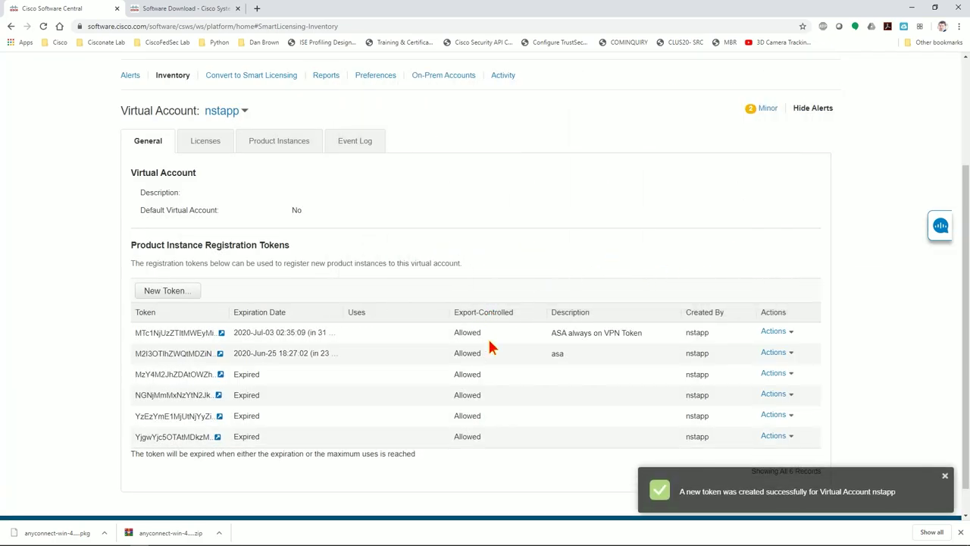
pyautogui.click(220, 333)
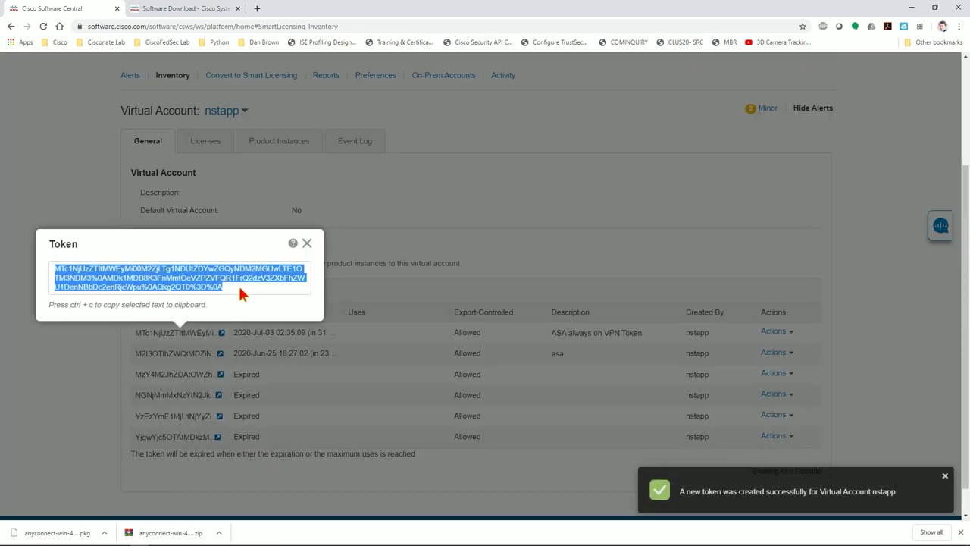
pyautogui.click(206, 540)
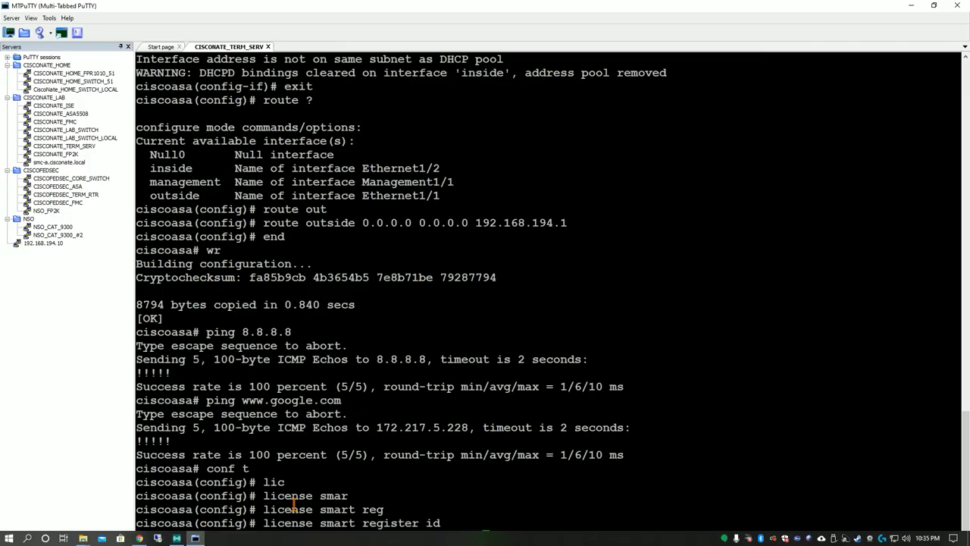
# Paste the registration token to register the ASA, then enter 'license smart' mode
pyautogui.rightClick(476, 481)
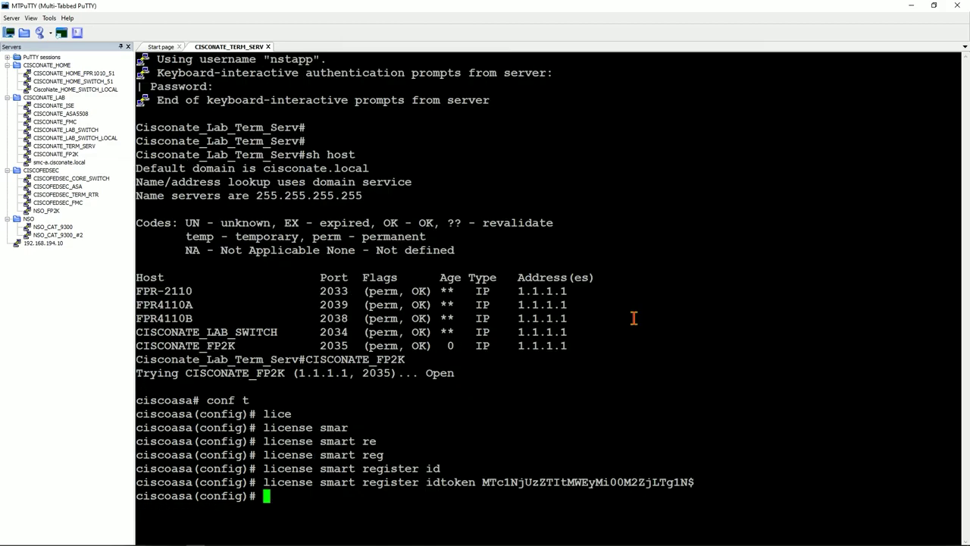
pyautogui.write('lic')
pyautogui.press('Tab')
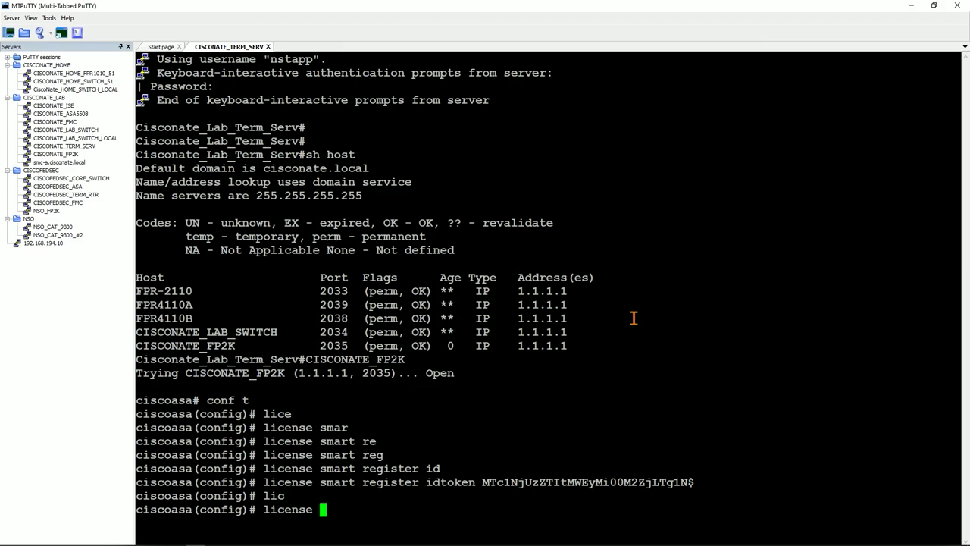
pyautogui.write('smar')
pyautogui.press('Tab')
pyautogui.press('Return')
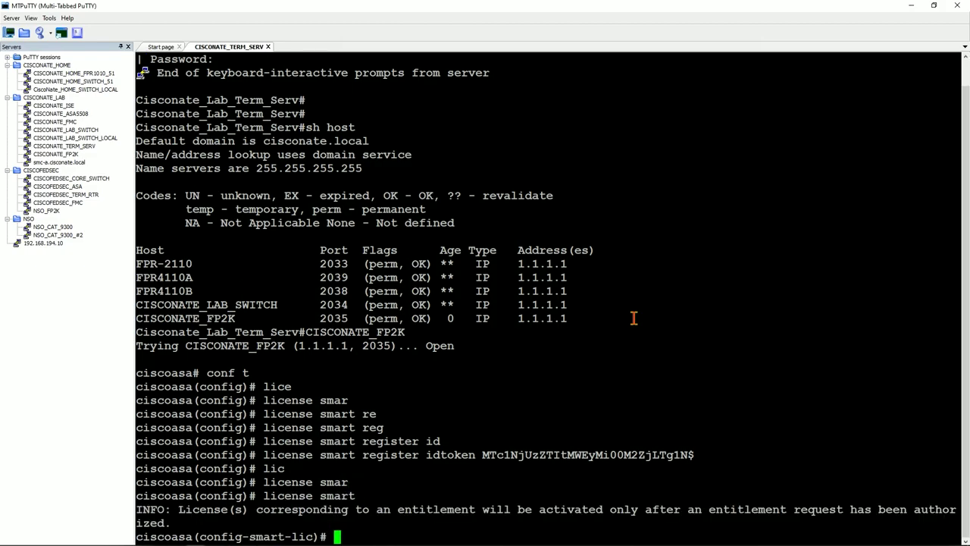
# Set the licence feature tier to standard
pyautogui.write('fea')
pyautogui.press('Tab')
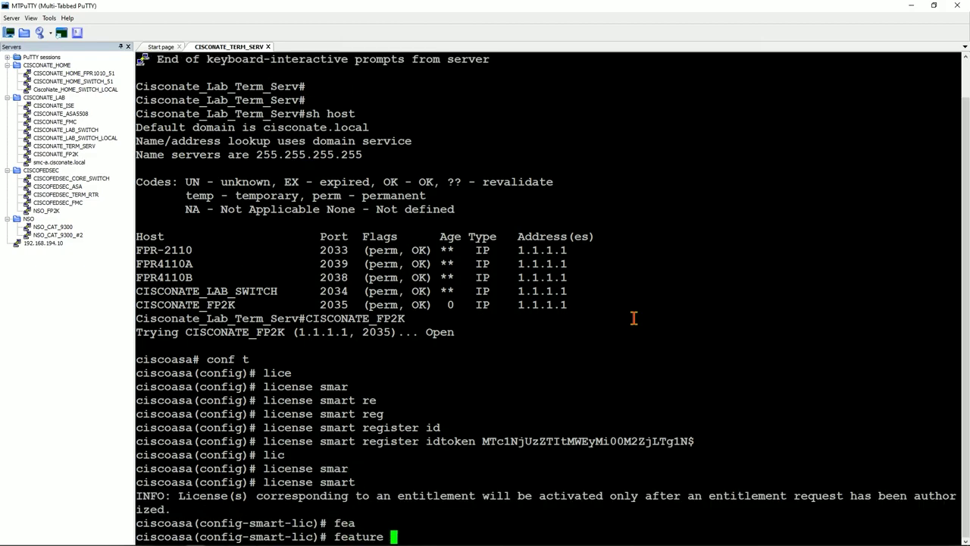
pyautogui.write('tier')
pyautogui.press('Tab')
pyautogui.write('stand')
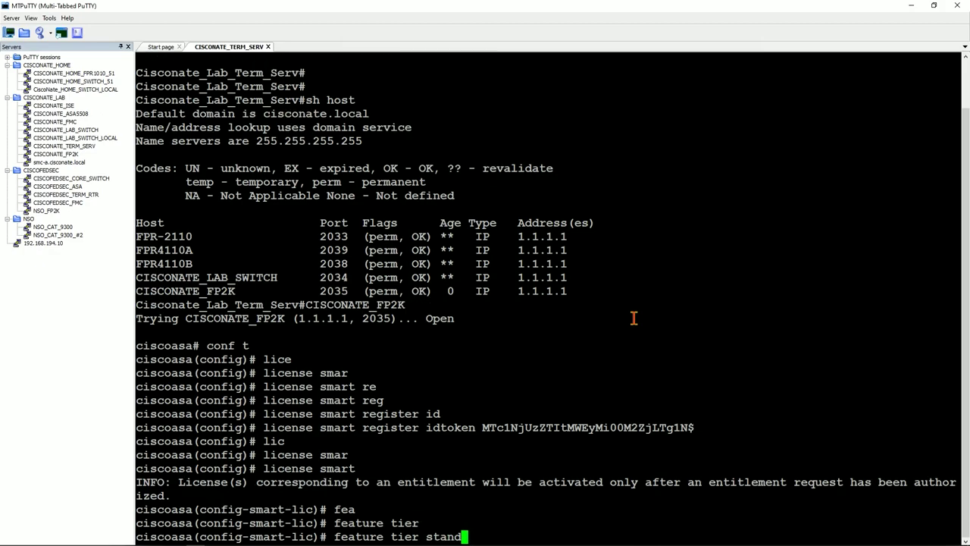
pyautogui.press('Tab')
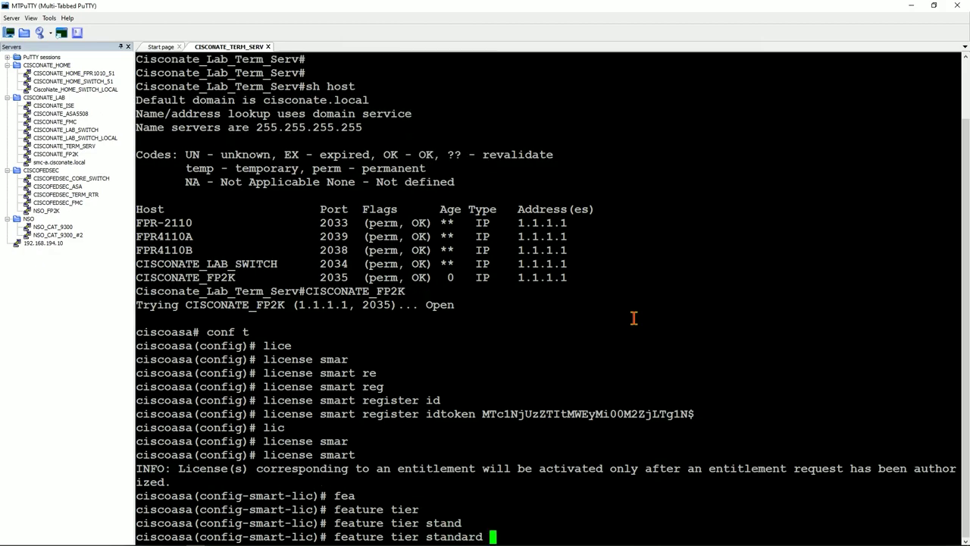
pyautogui.press('Return')
# Request the strong-encryption feature and leave licence configuration mode with 'end'
pyautogui.write('feat')
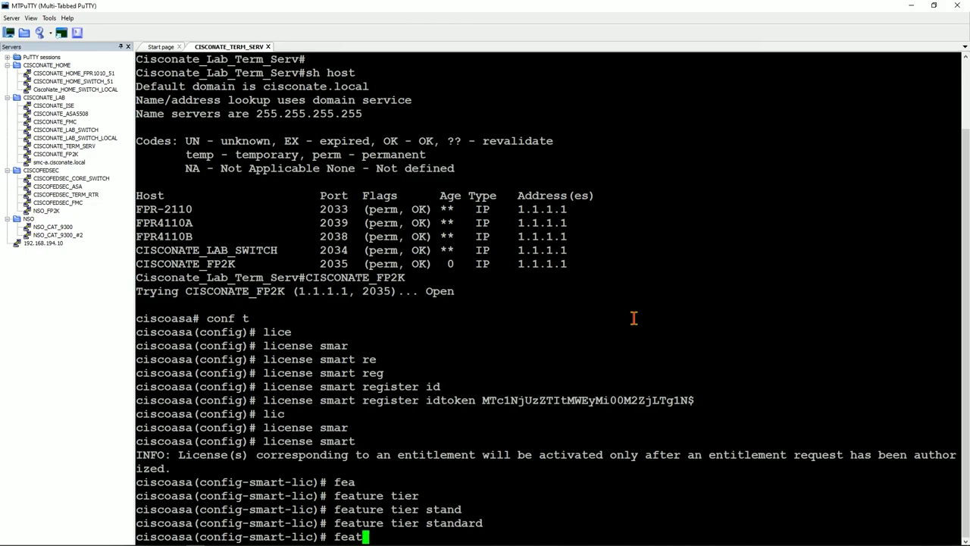
pyautogui.press('Tab')
pyautogui.write('strong')
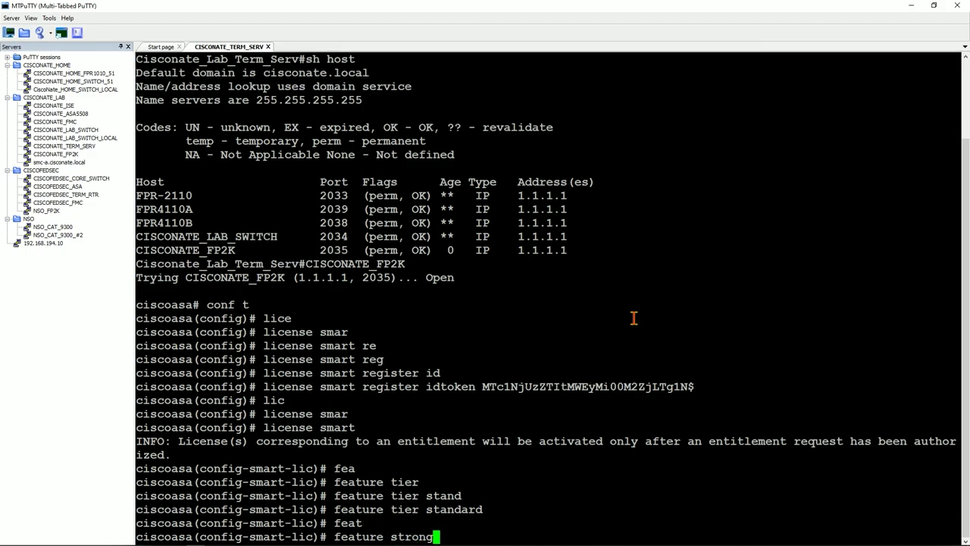
pyautogui.press('Tab')
pyautogui.press('Return')
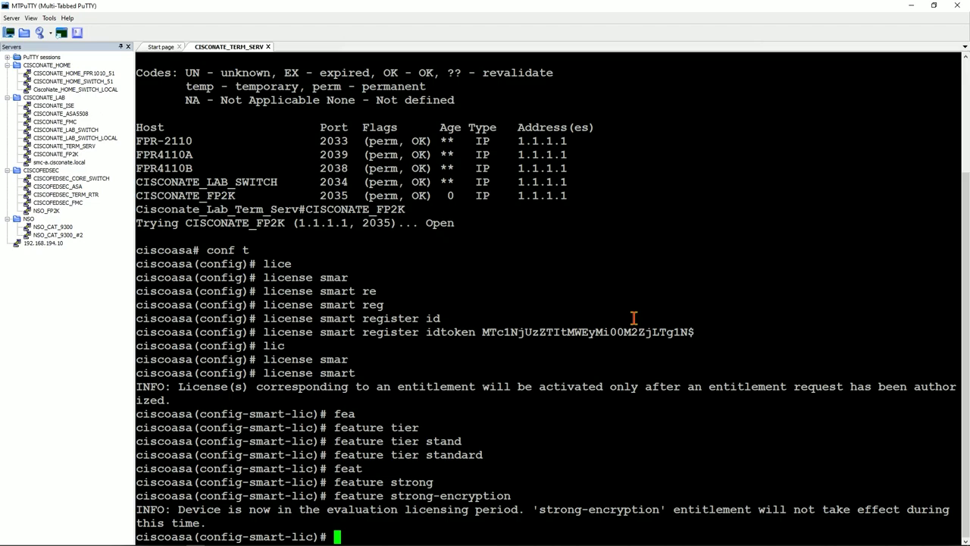
pyautogui.write('end')
pyautogui.press('Return')
# Save the configuration with 'wr' and display the licence status with 'sh lic all'
pyautogui.write('wr')
pyautogui.press('Return')
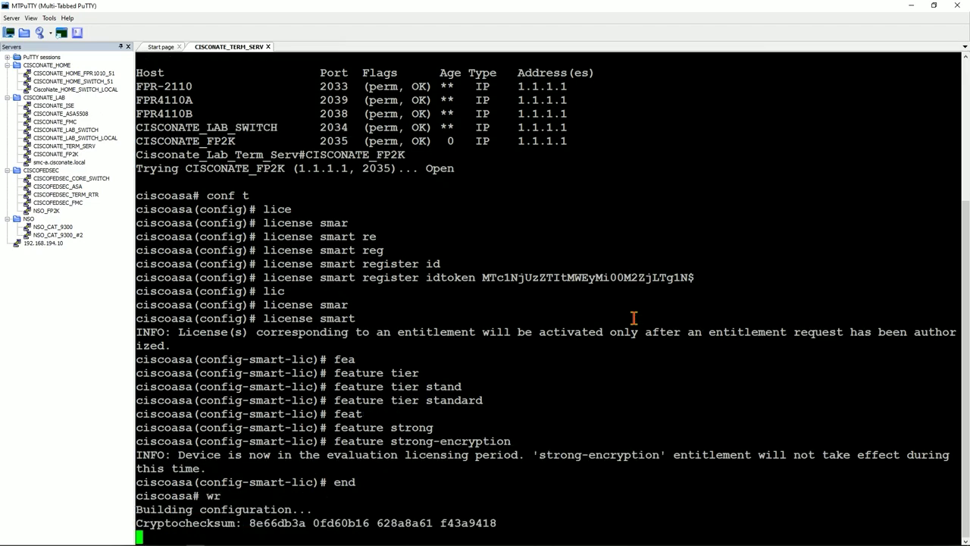
pyautogui.write('sh lic all')
pyautogui.press('Tab')
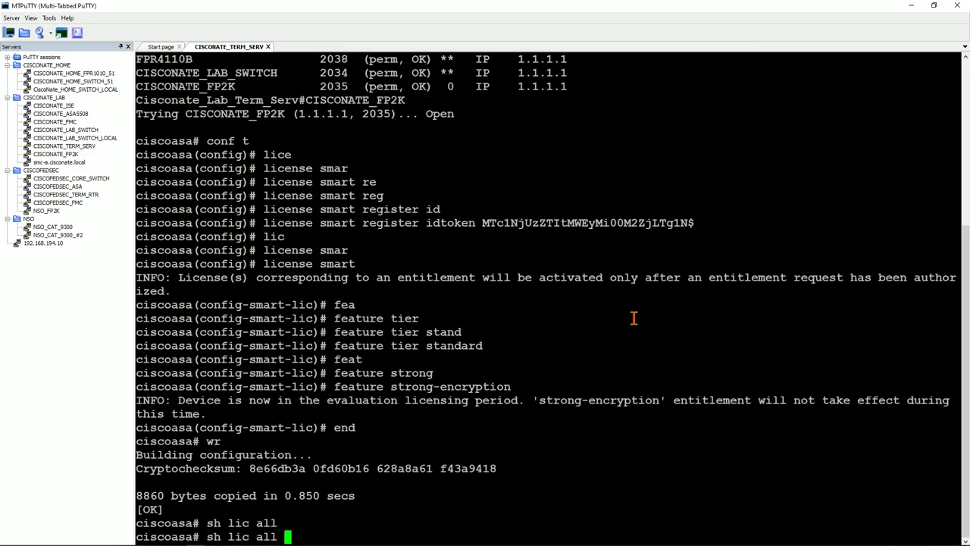
pyautogui.press('Return')
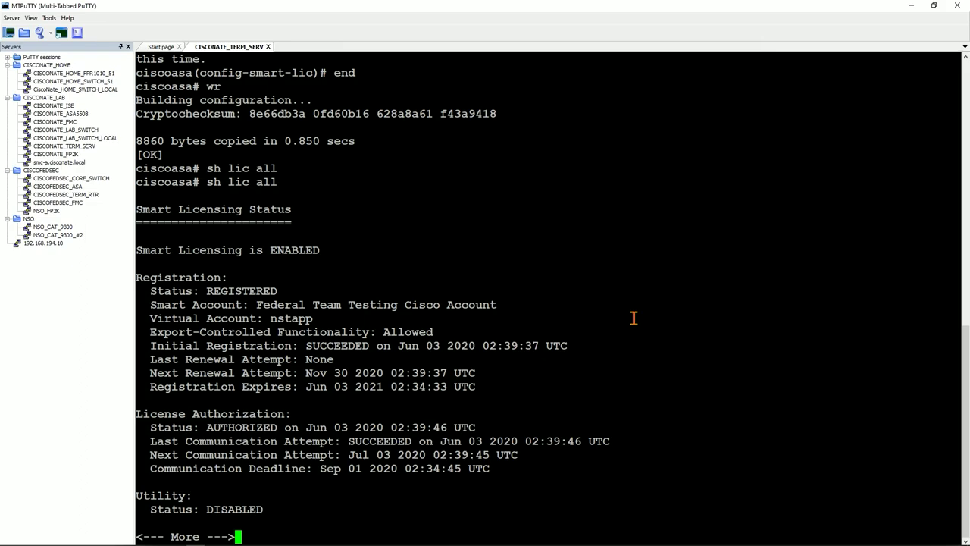
# Review the REGISTERED status, account names and the Firepower 2100 ASA Standard licence
pyautogui.moveTo(206, 290); pyautogui.dragTo(300, 333)
pyautogui.moveTo(256, 303); pyautogui.dragTo(448, 303)
pyautogui.moveTo(269, 318); pyautogui.dragTo(319, 318)
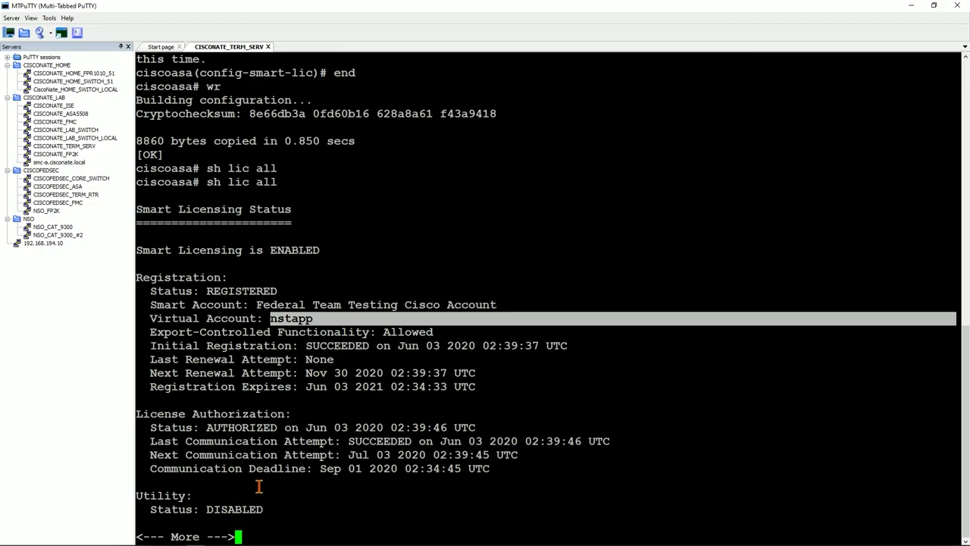
pyautogui.press('space')
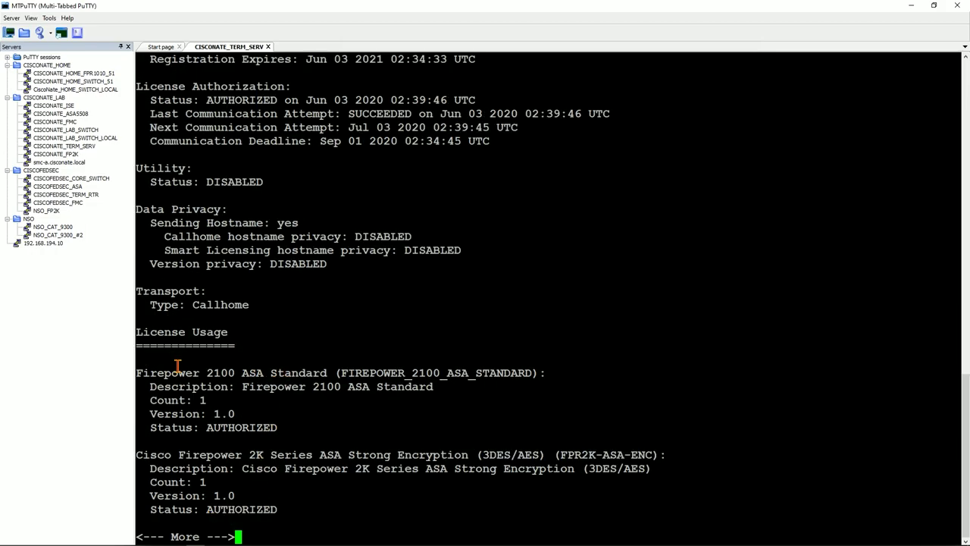
pyautogui.moveTo(172, 372); pyautogui.dragTo(402, 500)
pyautogui.press('space')
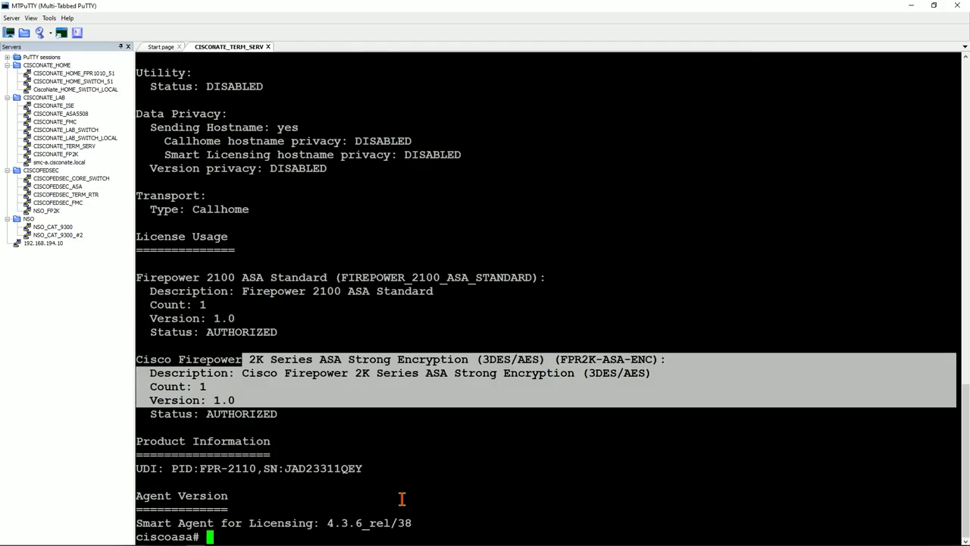
# Re-enter global configuration mode with 'conf t'
pyautogui.write('q')
pyautogui.press('BackSpace')
pyautogui.write('conf t')
pyautogui.press('Return')
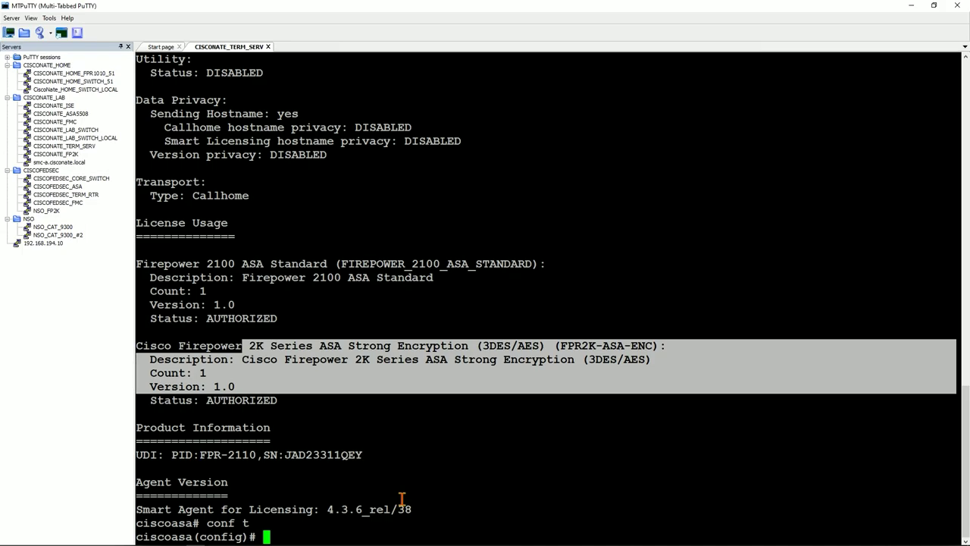
# Allow SSH from any address on outside with 'ssh 0.0.0.0 0.0.0.0 outside'
pyautogui.write('ssh 0.0.0.0 0.0.0.0')
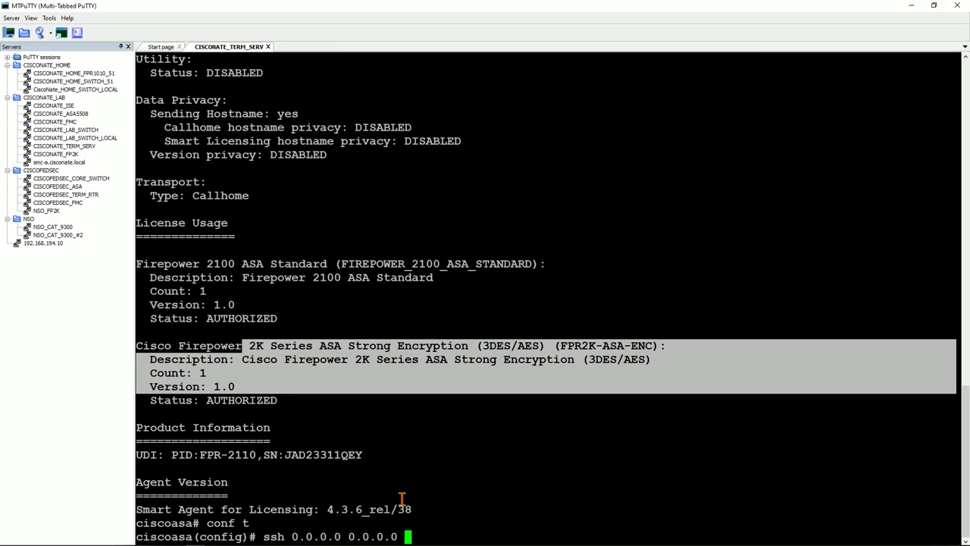
pyautogui.write(' ous')
pyautogui.press('Tab')
pyautogui.press('BackSpace')
pyautogui.write('ts')
pyautogui.press('Tab')
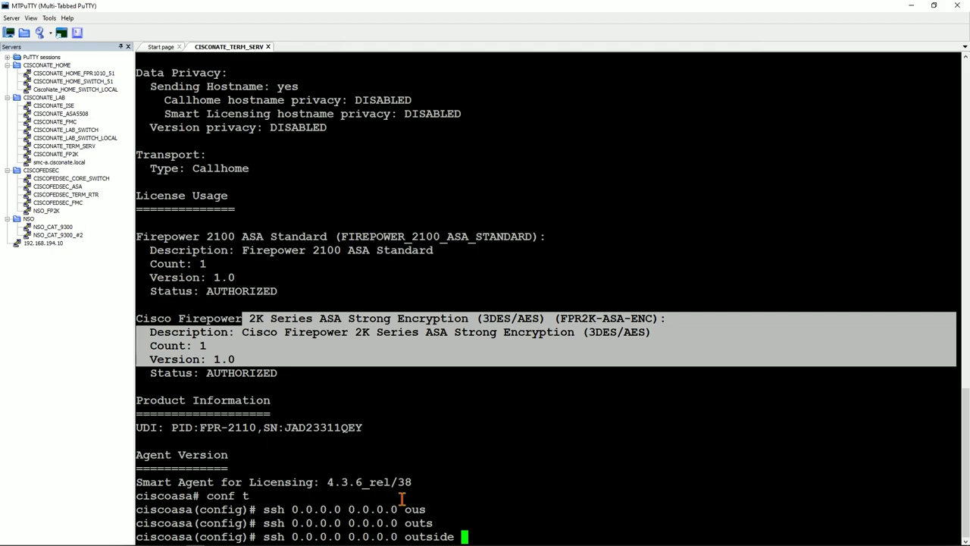
pyautogui.press('Return')
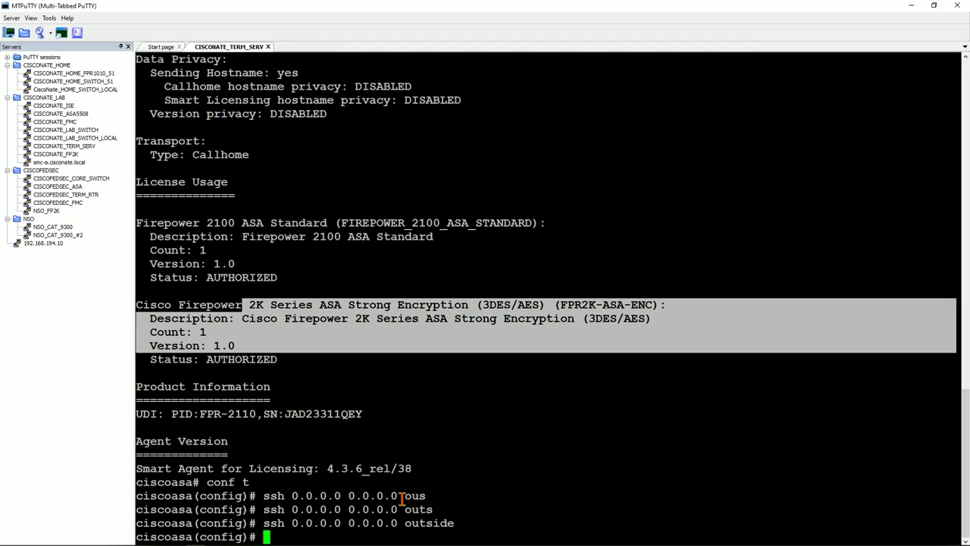
# Allow HTTP management from any address with 'http 0.0.0.0 0.0.0.0 outside'
pyautogui.write('http')
pyautogui.press('Tab')
pyautogui.write('0.0.0.0 0.0.0.0 outside')
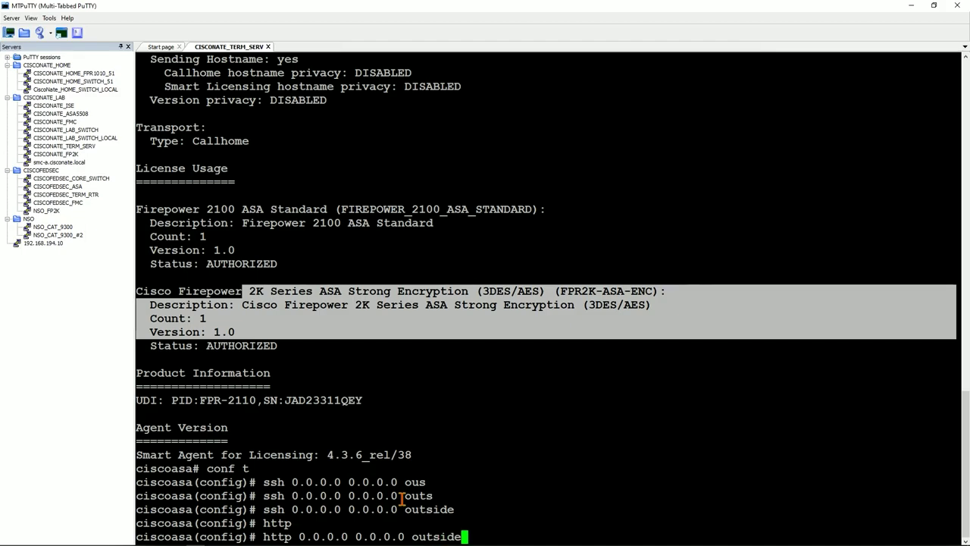
pyautogui.press('Tab')
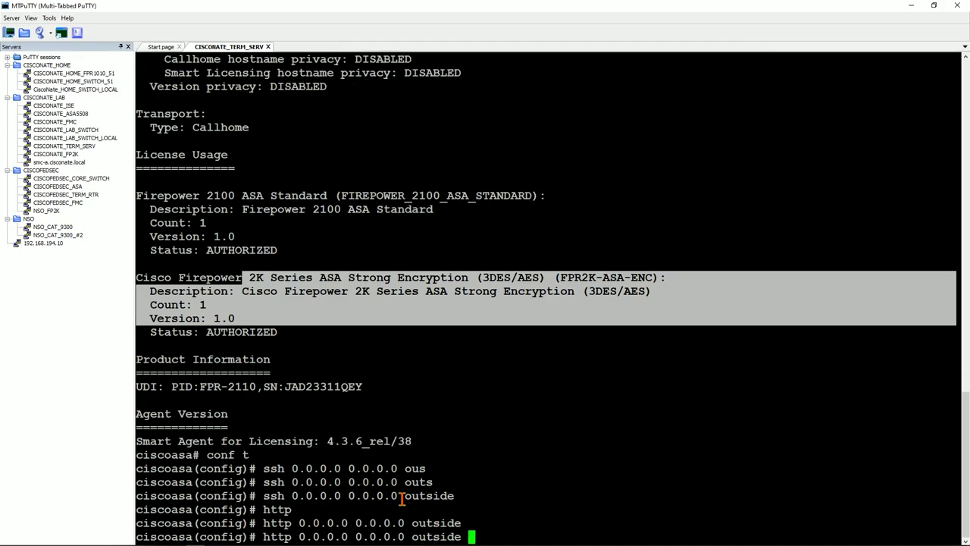
pyautogui.press('Return')
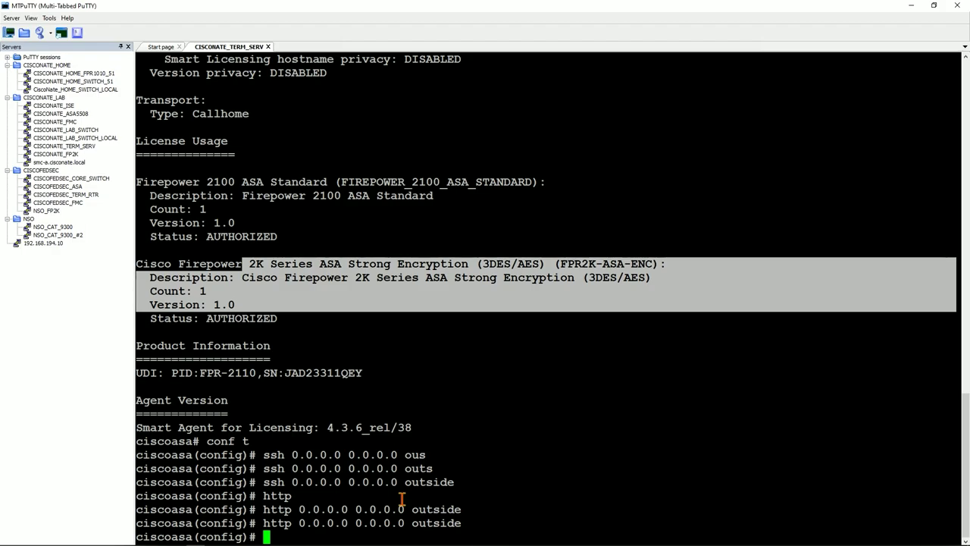
# Create a local admin username with its password at privilege level 15
pyautogui.press('Tab')
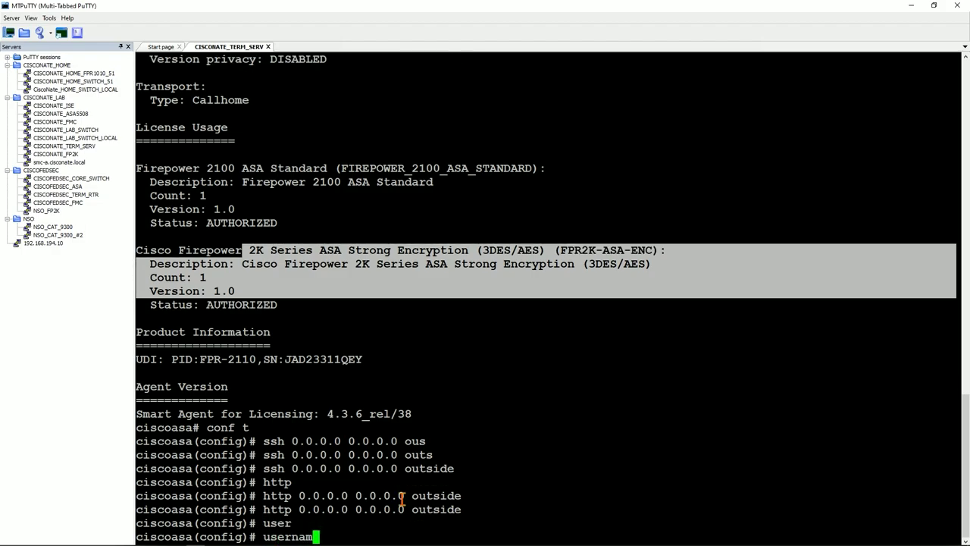
pyautogui.press('Tab')
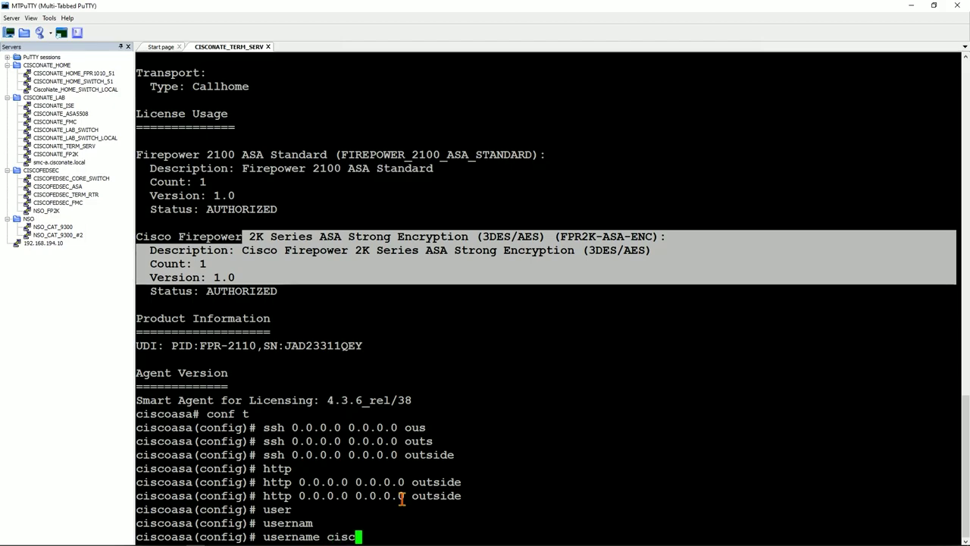
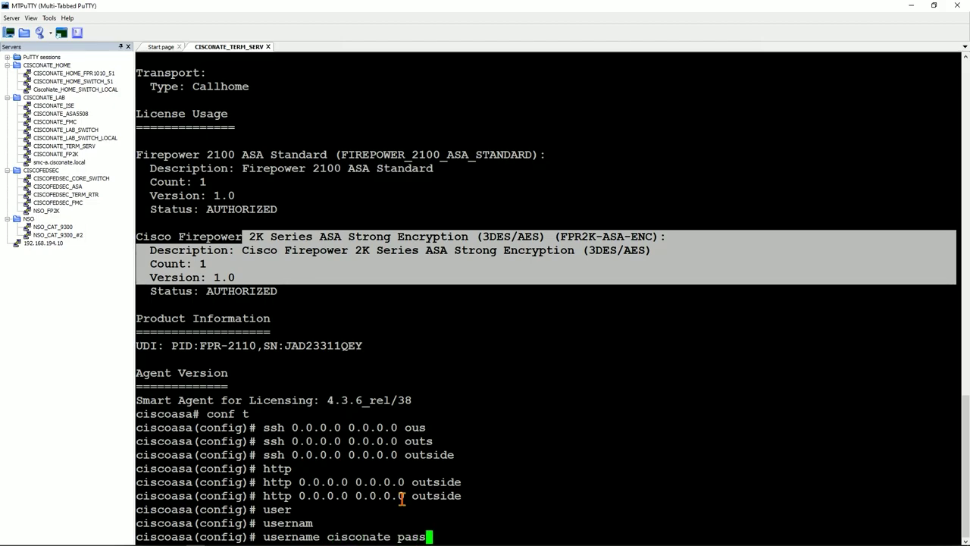
pyautogui.press('Tab')
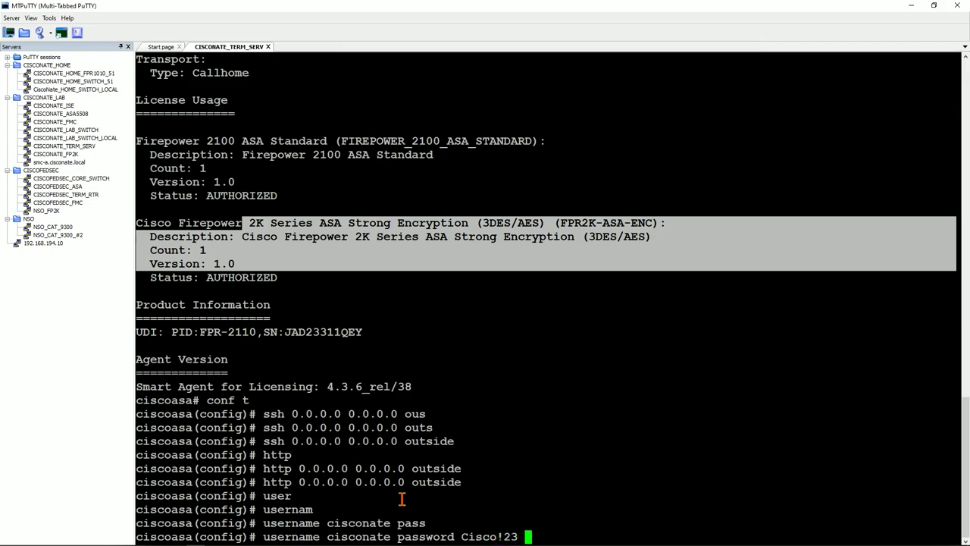
pyautogui.press('Tab')
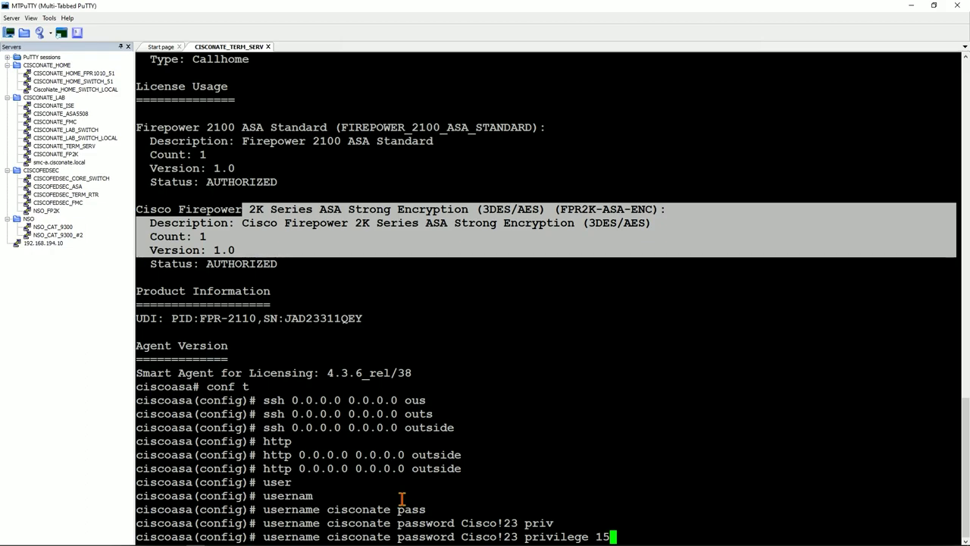
pyautogui.press('Return')
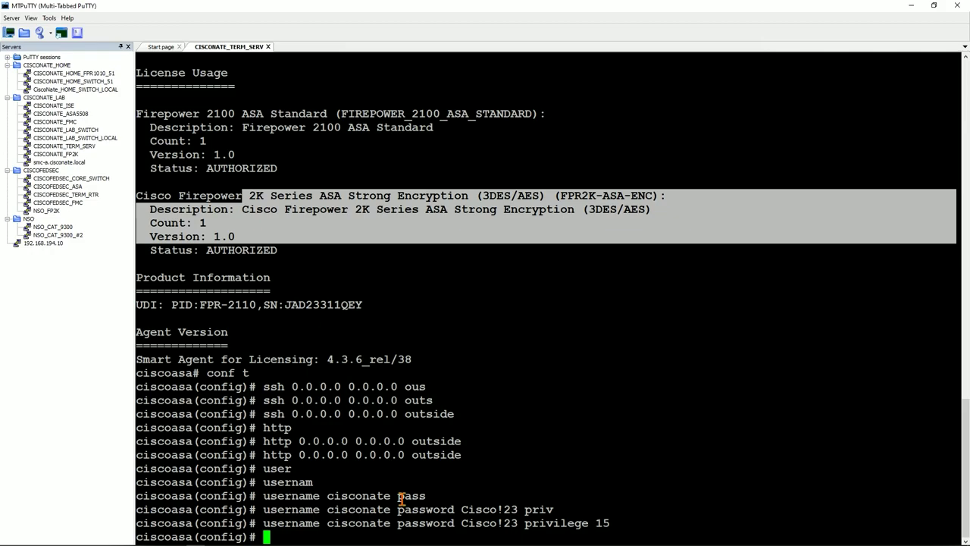
# Make SSH console logins authenticate against LOCAL with 'aaa authentication ssh console LOCAL'
pyautogui.write('aaa')
pyautogui.press('Tab')
pyautogui.write('aaa')
pyautogui.press('BackSpace')
pyautogui.press('BackSpace')
pyautogui.press('BackSpace')
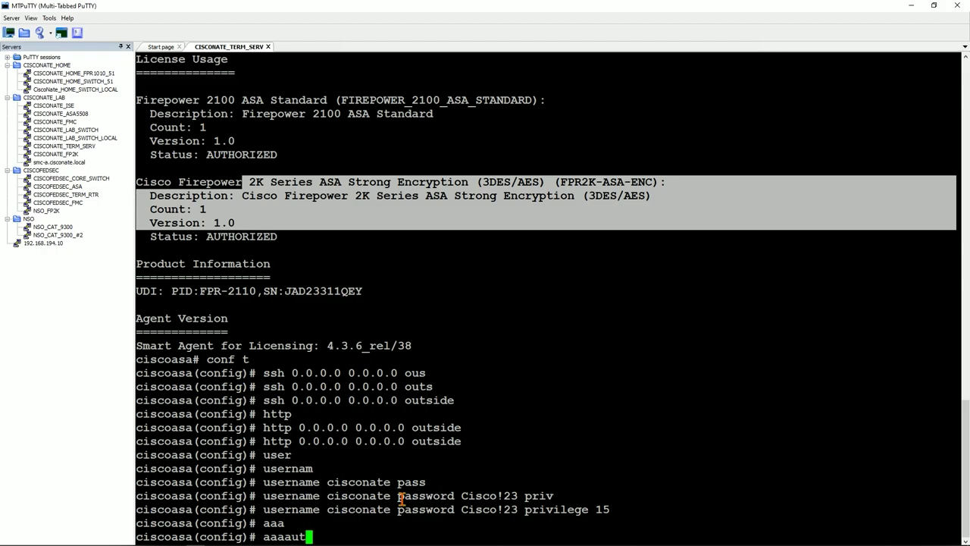
pyautogui.write('auth')
pyautogui.press('Tab')
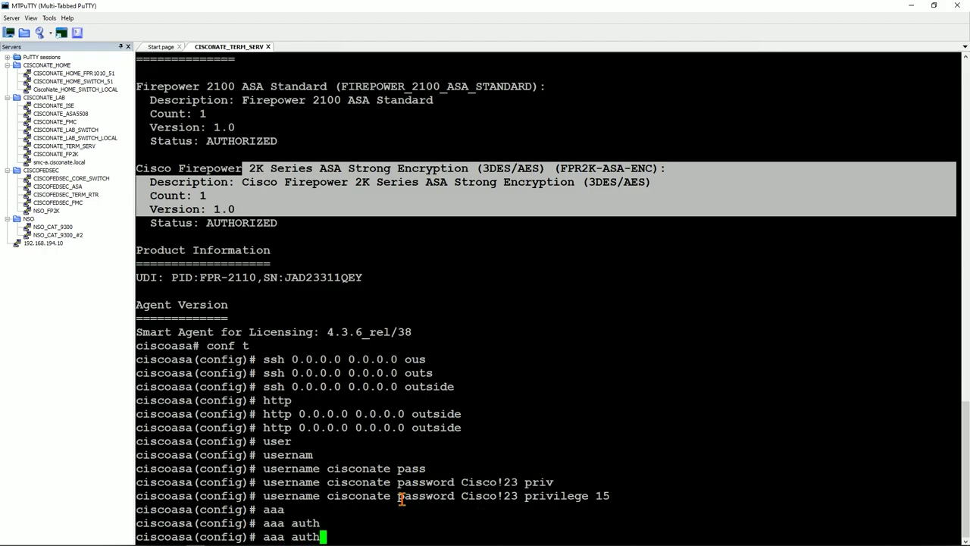
pyautogui.write('e')
pyautogui.press('Tab')
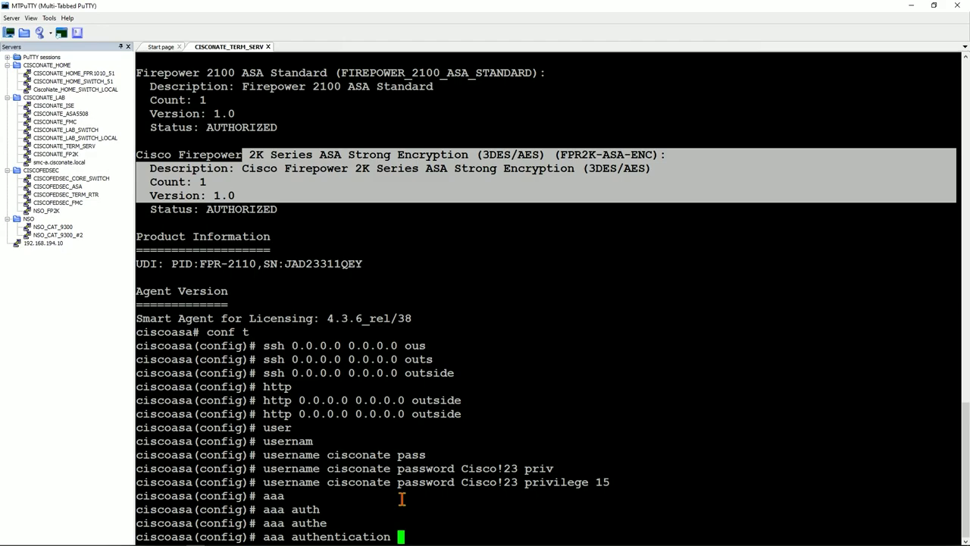
pyautogui.write('ss')
pyautogui.press('Tab')
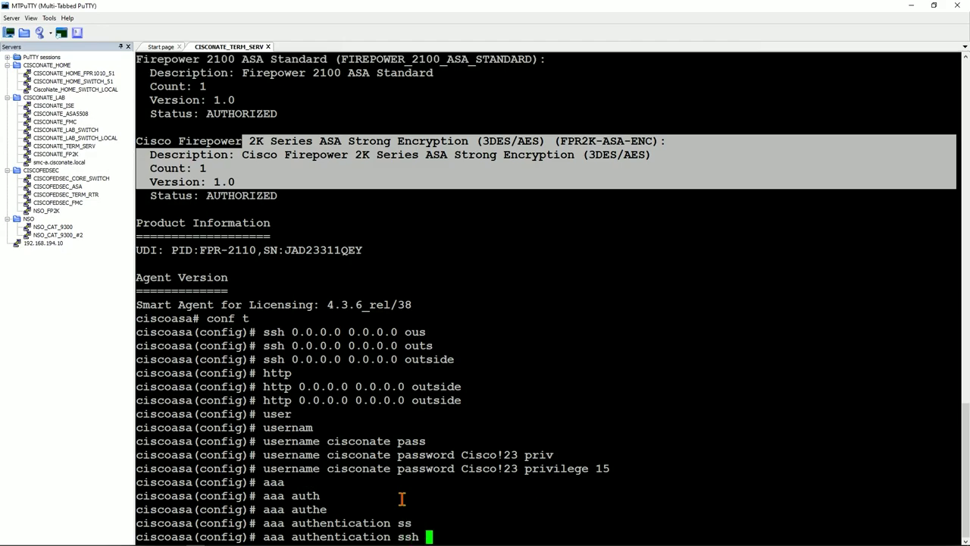
pyautogui.write('?')
pyautogui.write('con')
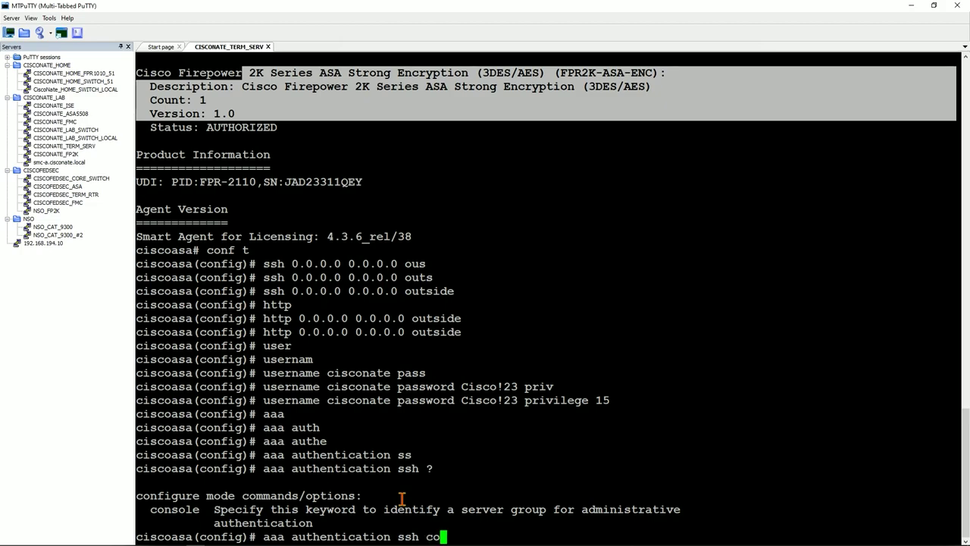
pyautogui.press('Tab')
pyautogui.write('LOCAL')
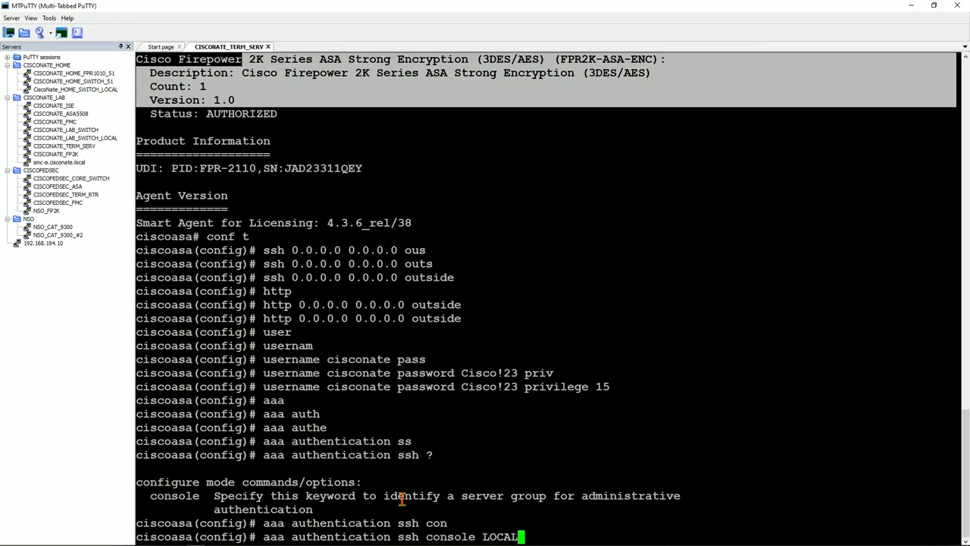
pyautogui.press('Return')
# Apply the same LOCAL console authentication to http and enable via recalled commands
pyautogui.press('Up')
pyautogui.press('Left')
pyautogui.press('Left')
pyautogui.press('Left')
pyautogui.press('Left')
pyautogui.press('Left')
pyautogui.press('Left')
pyautogui.press('Left')
pyautogui.press('Left')
pyautogui.press('Left')
pyautogui.press('Left')
pyautogui.press('Left')
pyautogui.press('Left')
pyautogui.press('Left')
pyautogui.press('Left')
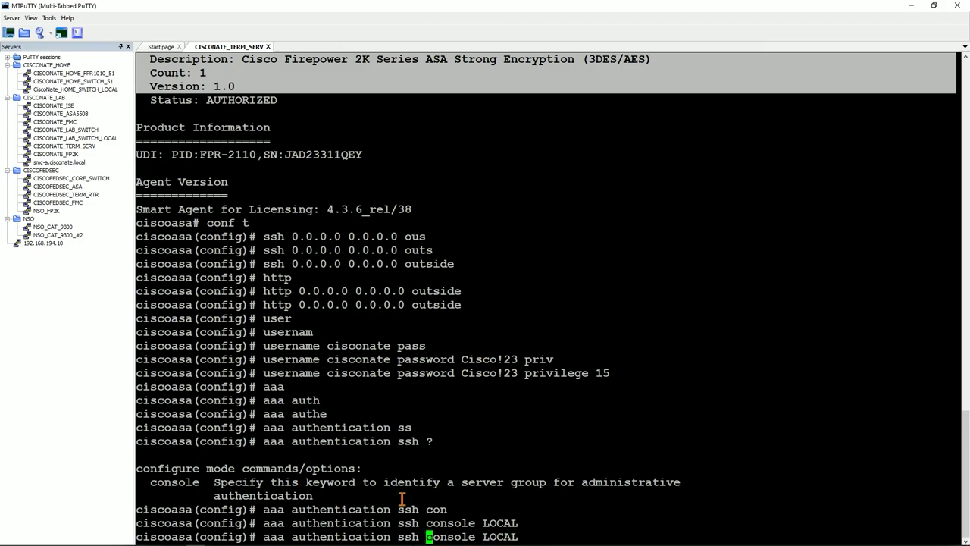
pyautogui.press('BackSpace')
pyautogui.press('BackSpace')
pyautogui.press('BackSpace')
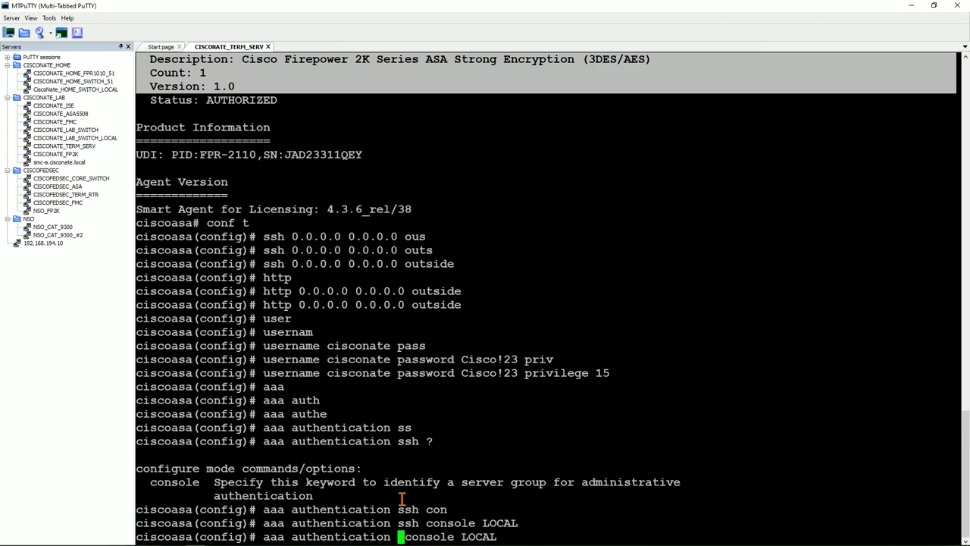
pyautogui.write('http')
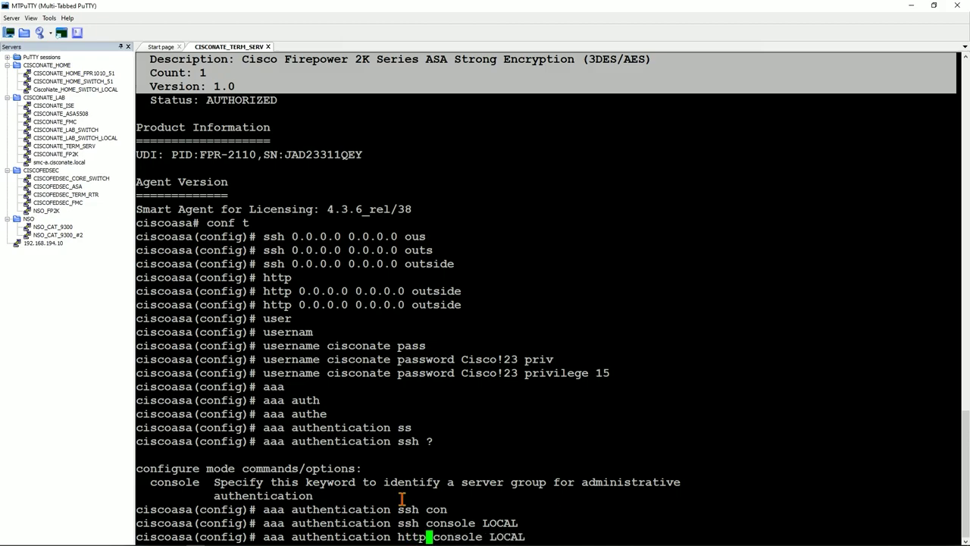
pyautogui.press('Return')
pyautogui.press('Up')
pyautogui.press('Left')
pyautogui.press('Left')
pyautogui.press('Left')
pyautogui.press('Left')
pyautogui.press('Left')
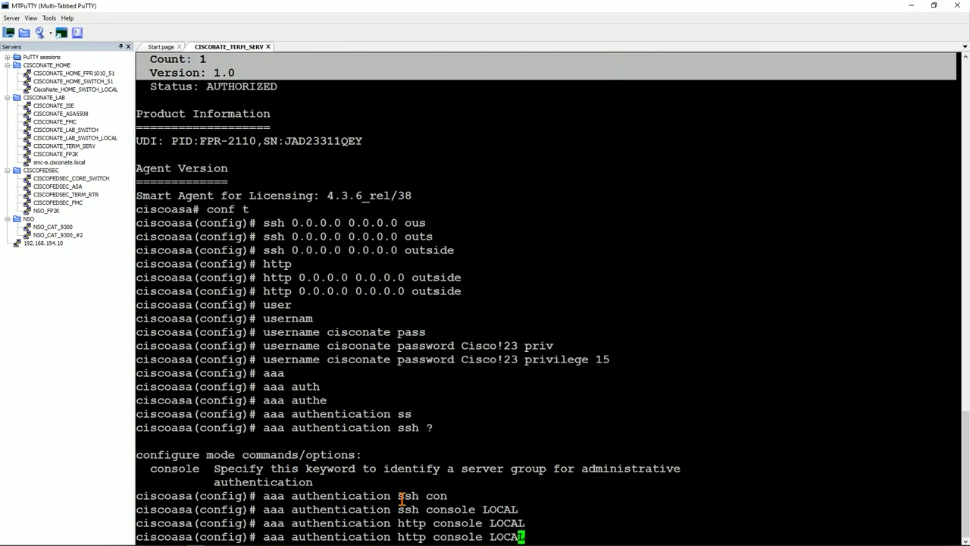
pyautogui.press('Left')
pyautogui.press('Left')
pyautogui.press('Left')
pyautogui.press('Left')
pyautogui.press('Left')
pyautogui.press('Left')
pyautogui.press('Left')
pyautogui.press('Left')
pyautogui.press('BackSpace')
pyautogui.press('BackSpace')
pyautogui.press('BackSpace')
pyautogui.press('BackSpace')
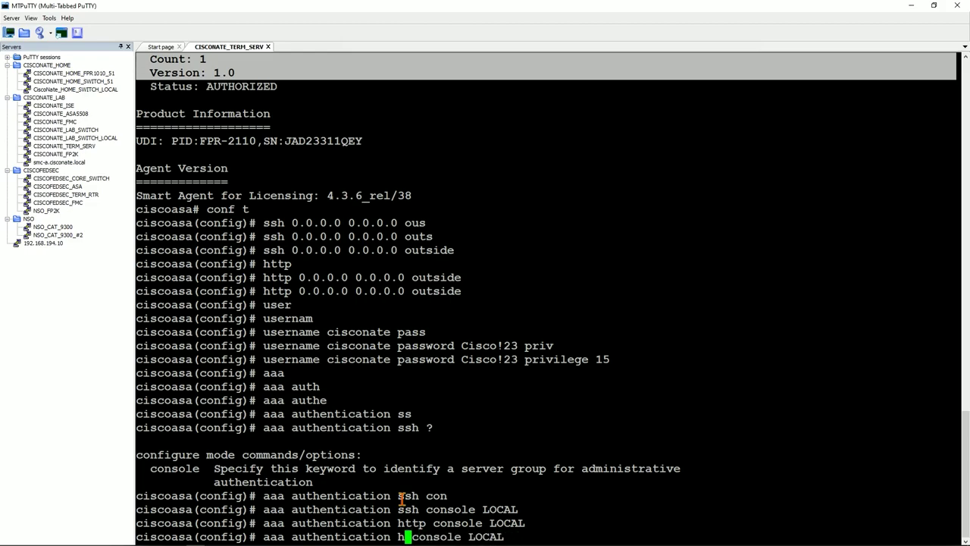
pyautogui.write('enable')
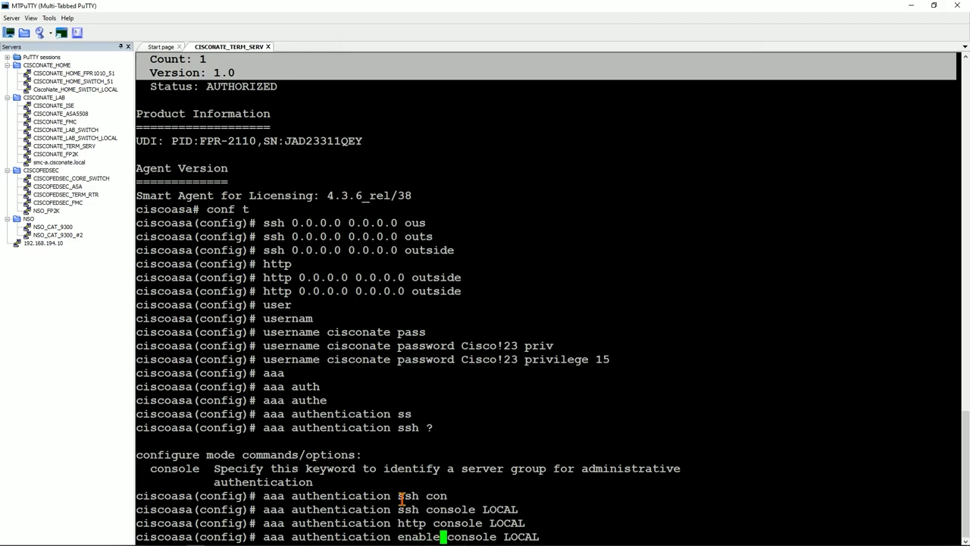
pyautogui.press('Return')
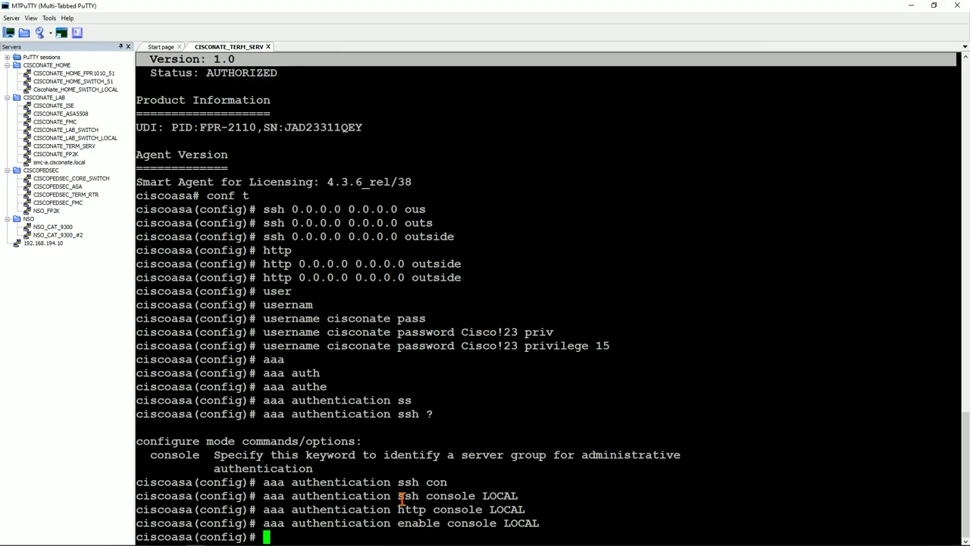
# Enable the ASA's HTTP server with 'http server enable'
pyautogui.write('http')
pyautogui.press('Tab')
pyautogui.write('ser')
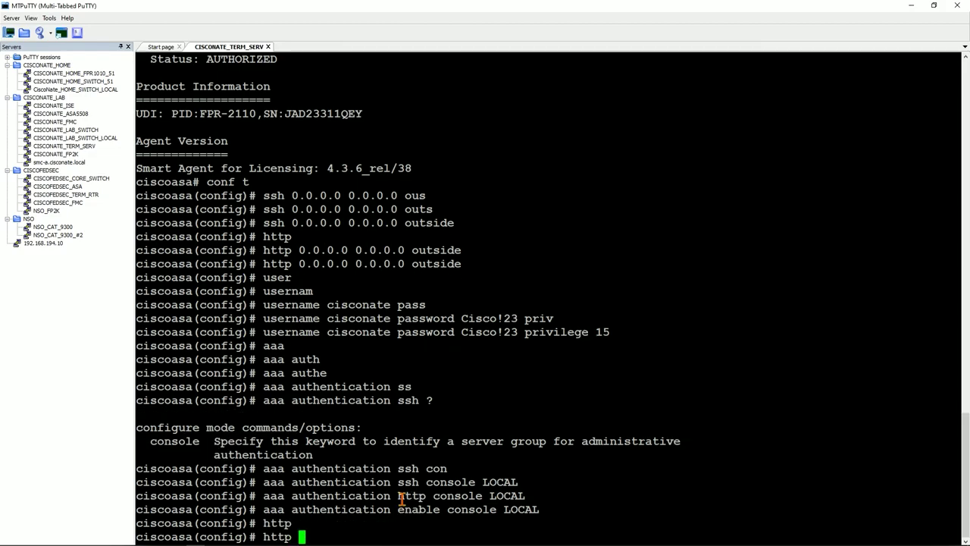
pyautogui.press('Tab')
pyautogui.write('en')
pyautogui.press('Tab')
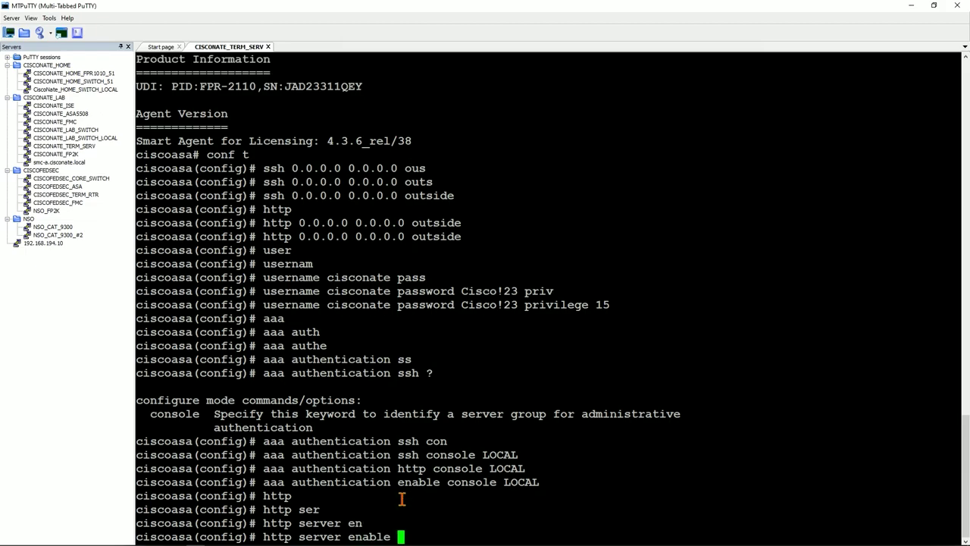
pyautogui.press('Return')
# Exit configuration mode and write the configuration to memory with 'wr'
pyautogui.write('end')
pyautogui.press('Return')
pyautogui.write('wr')
pyautogui.press('Return')
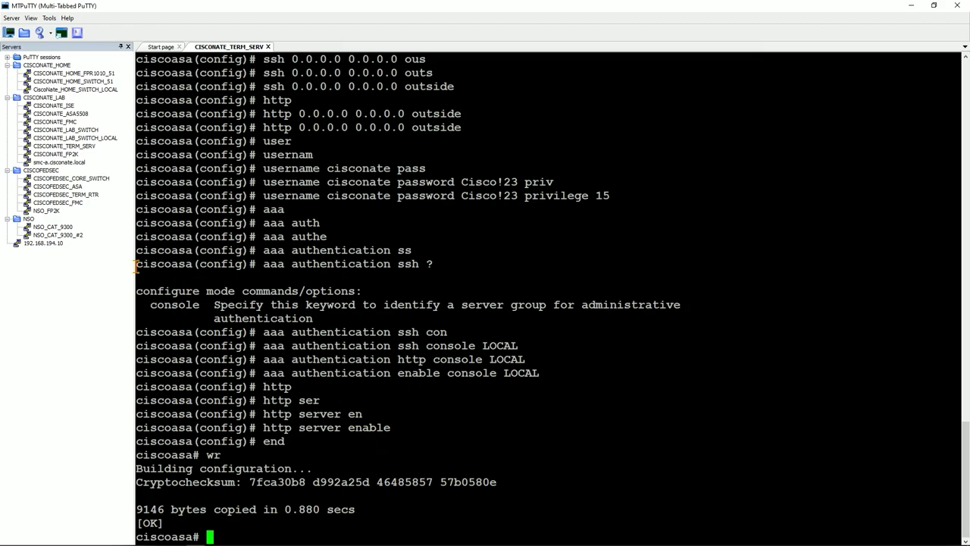
# Try connecting to CISCONATE_FP2K and, after it fails, open its session properties
pyautogui.click(66, 155)
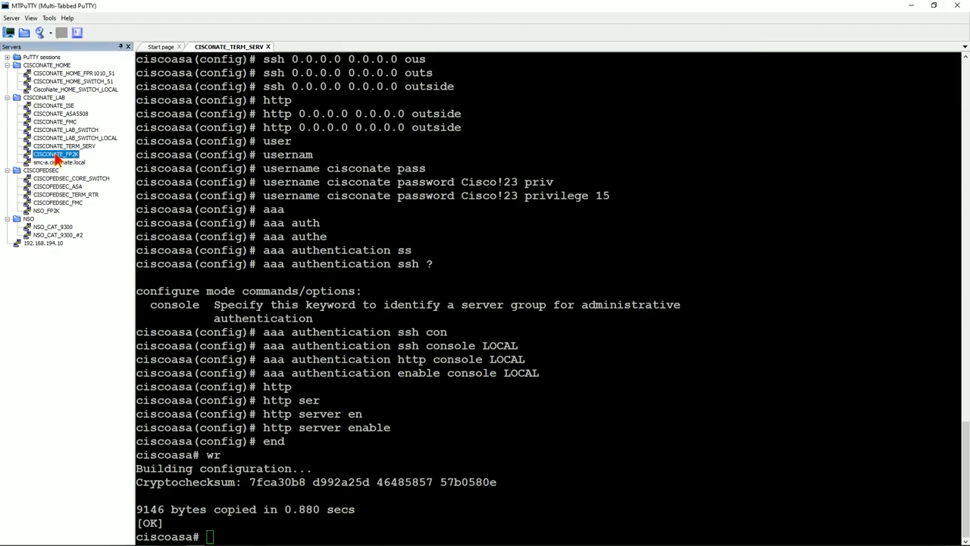
pyautogui.doubleClick(57, 155)
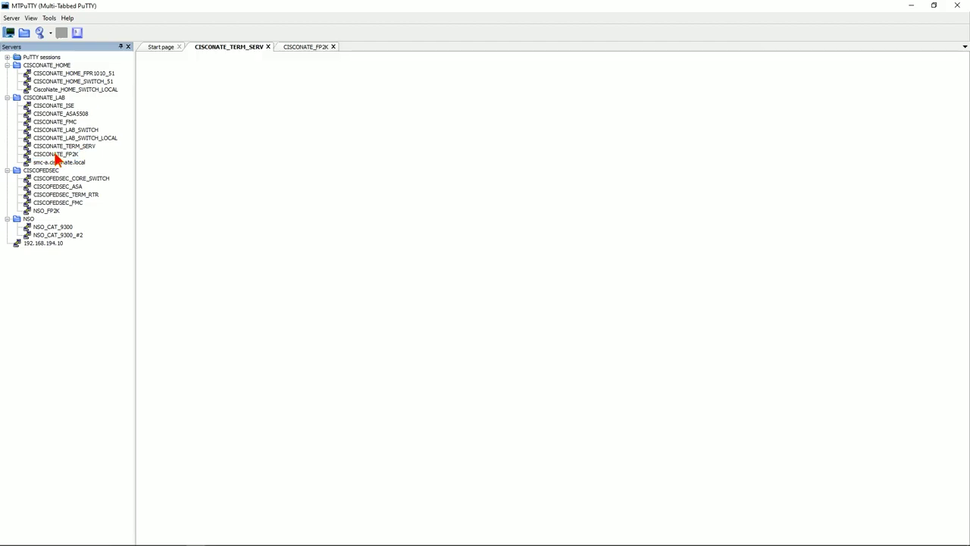
pyautogui.click(330, 47)
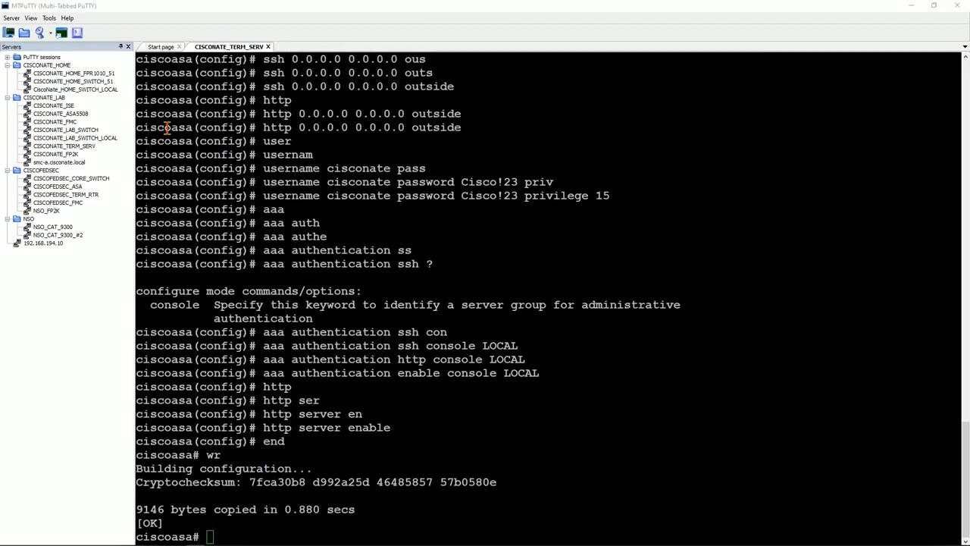
pyautogui.rightClick(72, 156)
pyautogui.click(105, 201)
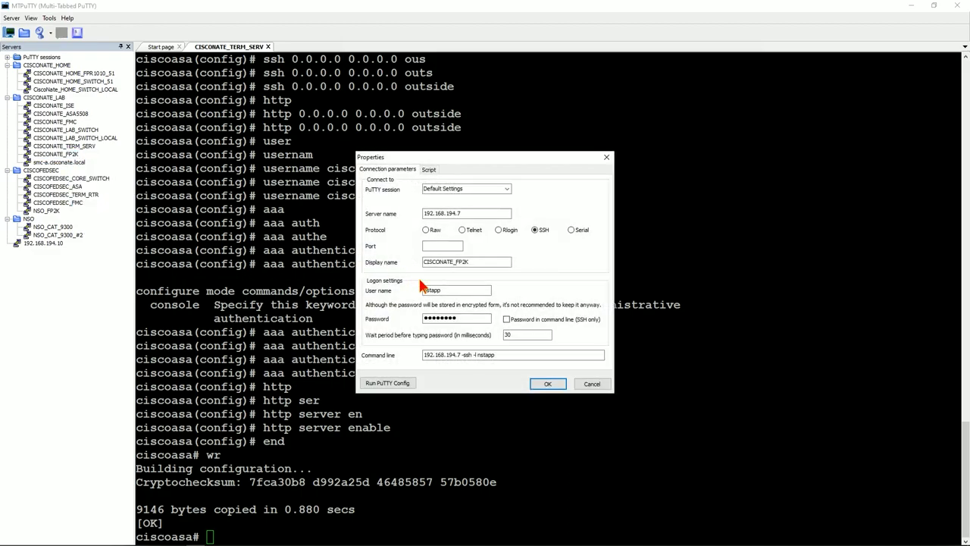
# Replace the session's stored login name and password with the local admin account
pyautogui.moveTo(489, 291); pyautogui.dragTo(394, 291)
pyautogui.write('cisconate')
pyautogui.click(468, 319)
pyautogui.doubleClick(469, 318)
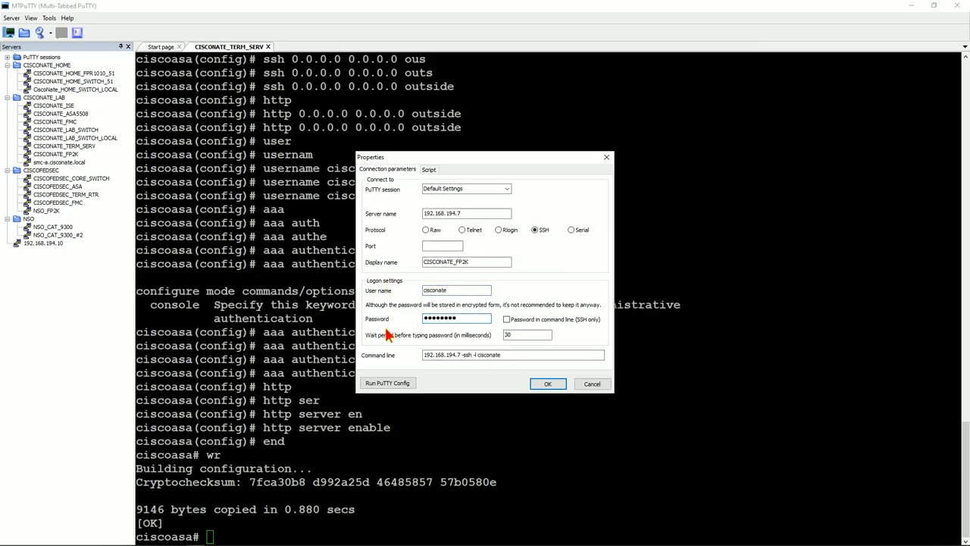
pyautogui.click(547, 384)
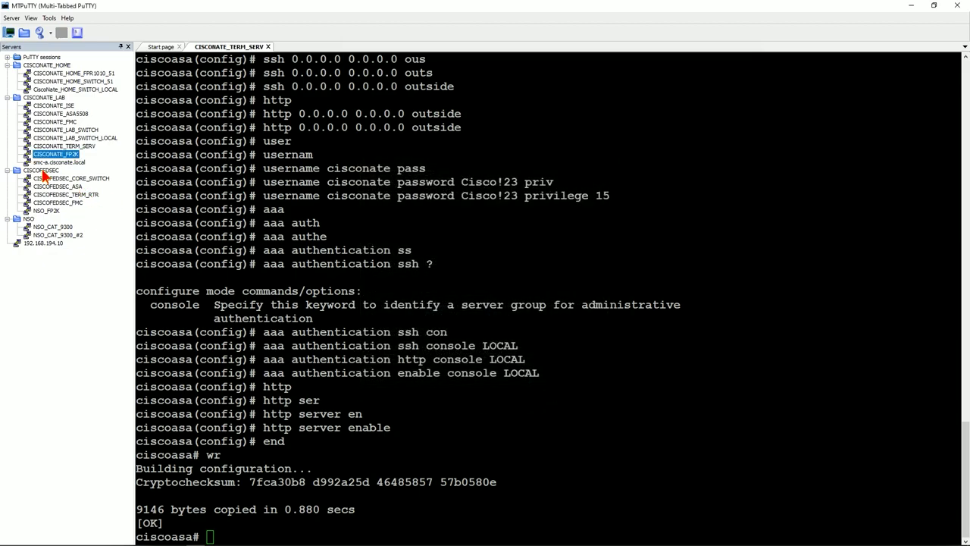
# Connect to CISCONATE_FP2K and enter privileged mode with 'en' and the enable password
pyautogui.doubleClick(50, 154)
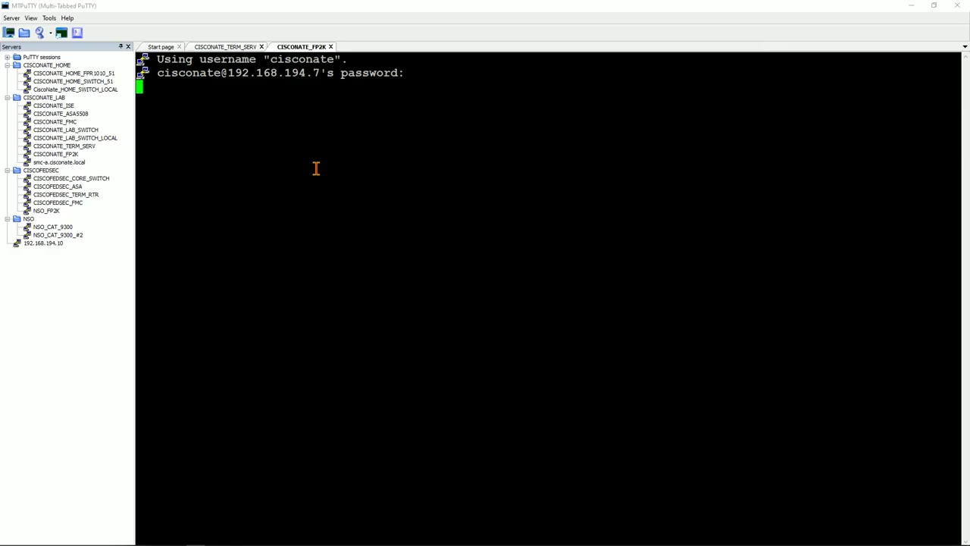
pyautogui.write('en')
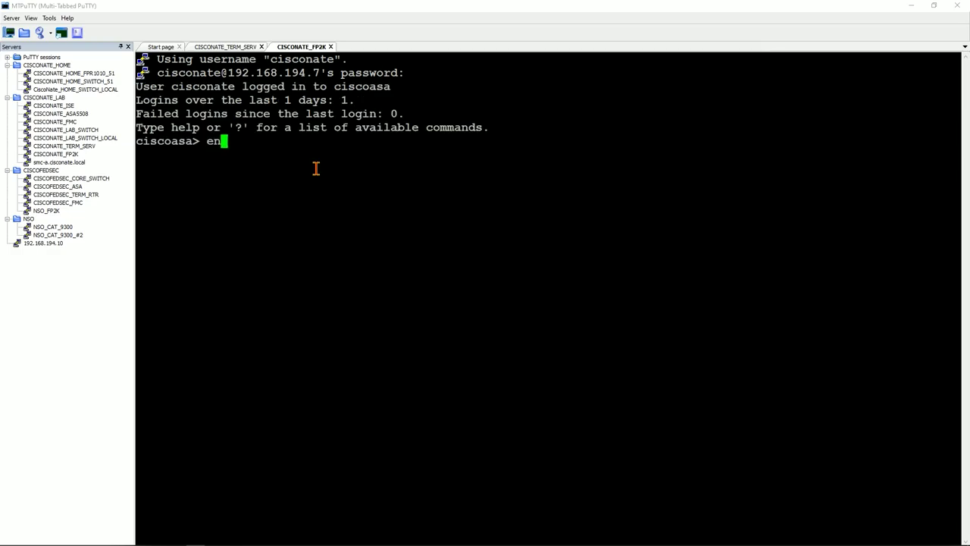
pyautogui.press('Return')
pyautogui.write('********')
pyautogui.press('Return')
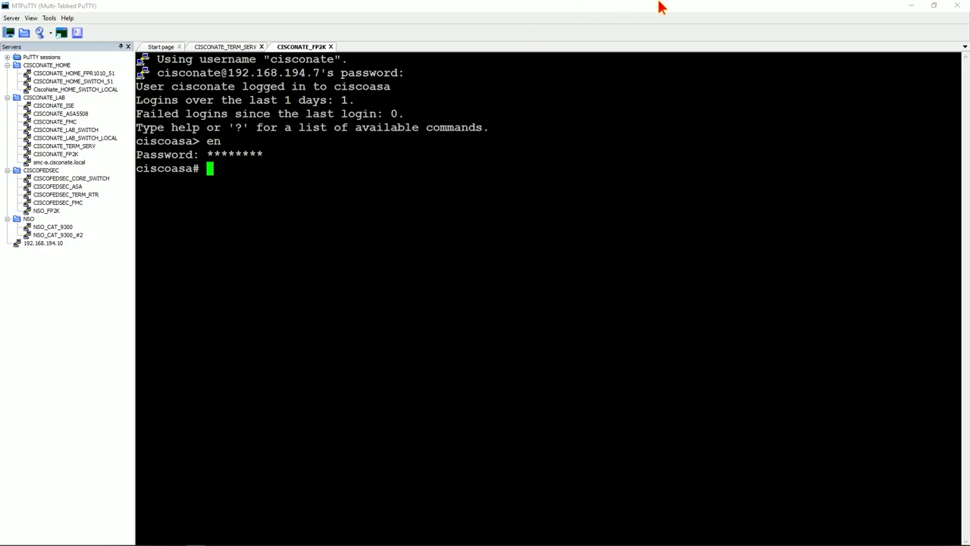
# Minimize the terminal and browser, then launch the Cisco ASDM-IDM Launcher from the desktop
pyautogui.click(910, 6)
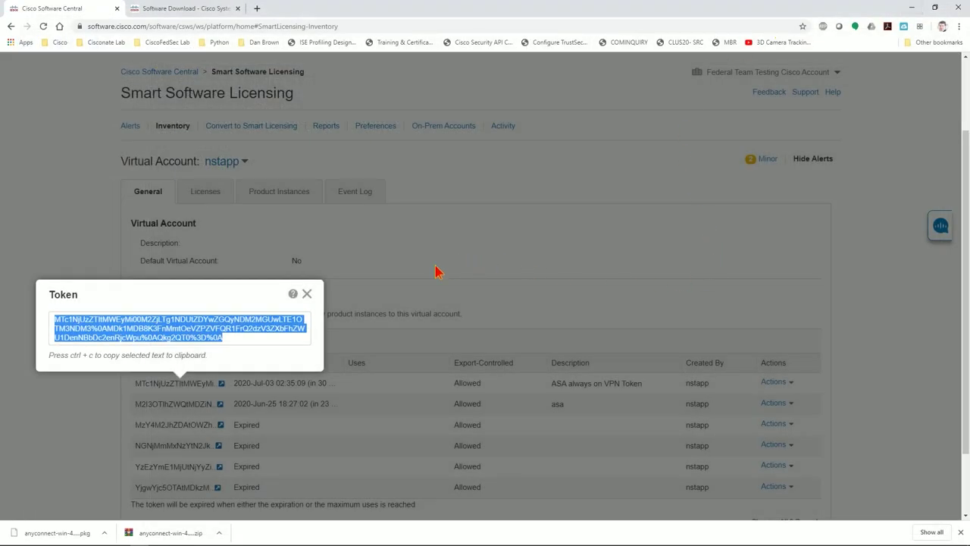
pyautogui.click(916, 8)
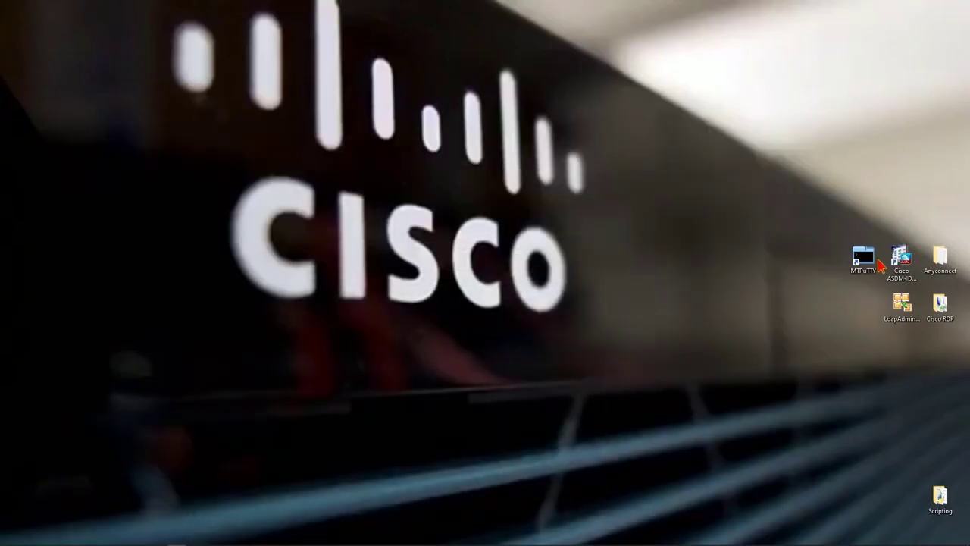
pyautogui.click(901, 259)
pyautogui.doubleClick(901, 259)
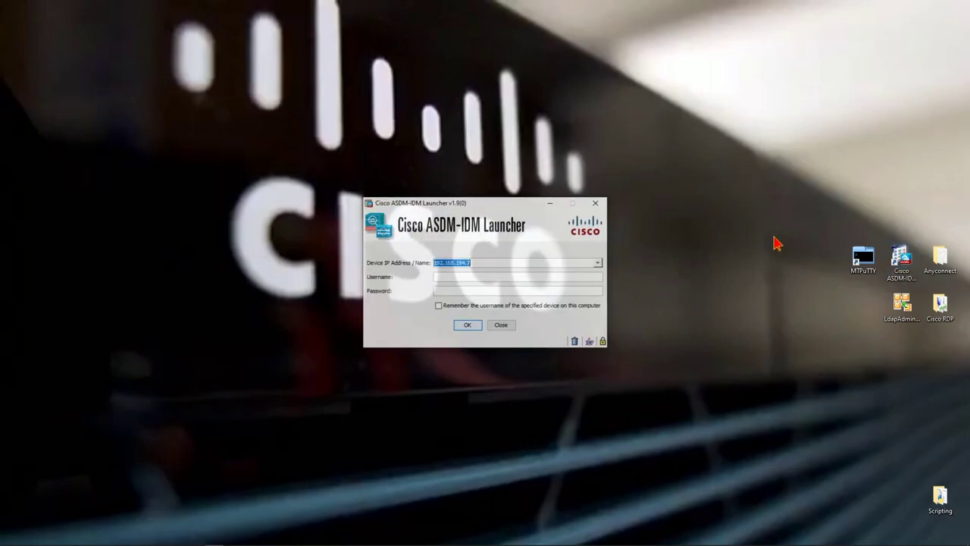
# Log in to 192.168.194.7 with the admin username and password
pyautogui.click(501, 278)
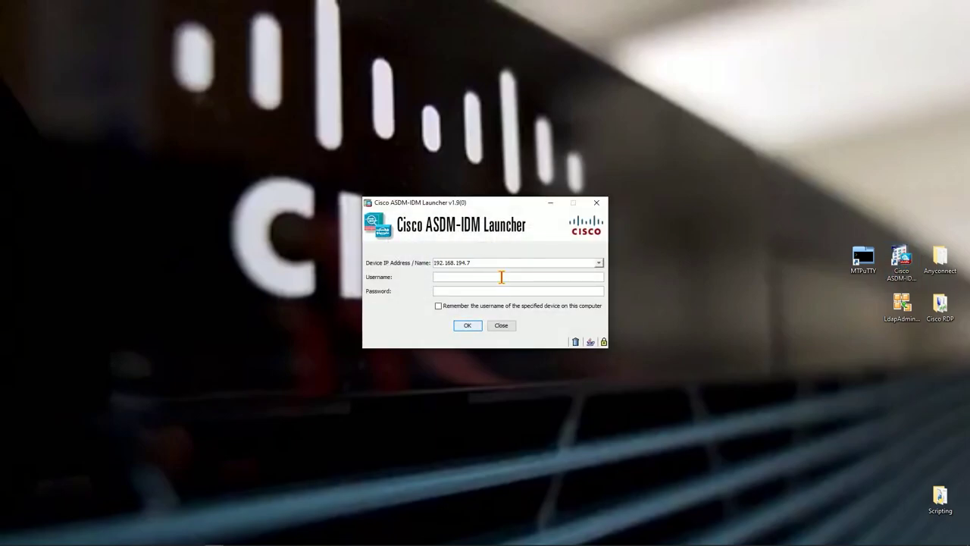
pyautogui.write('cisconate')
pyautogui.press('Tab')
pyautogui.write('********')
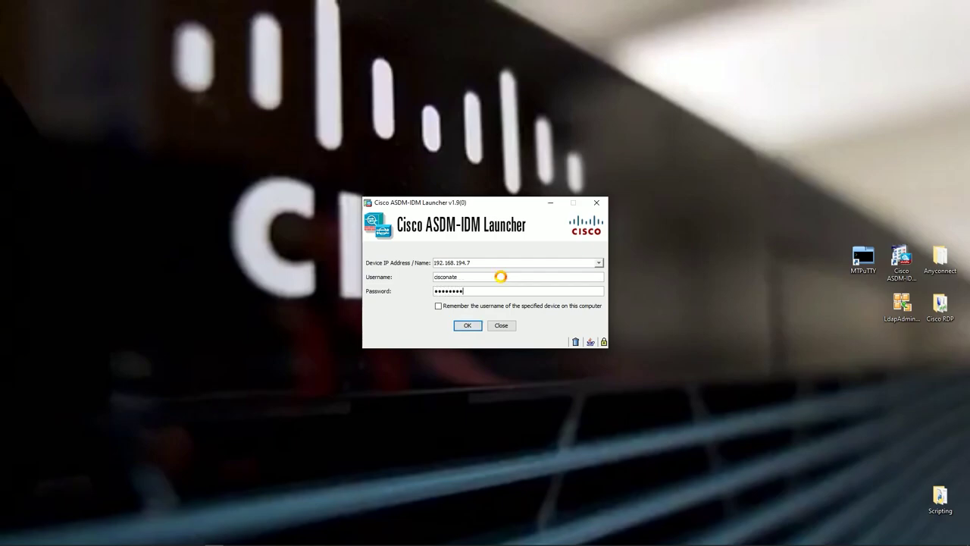
pyautogui.press('Return')
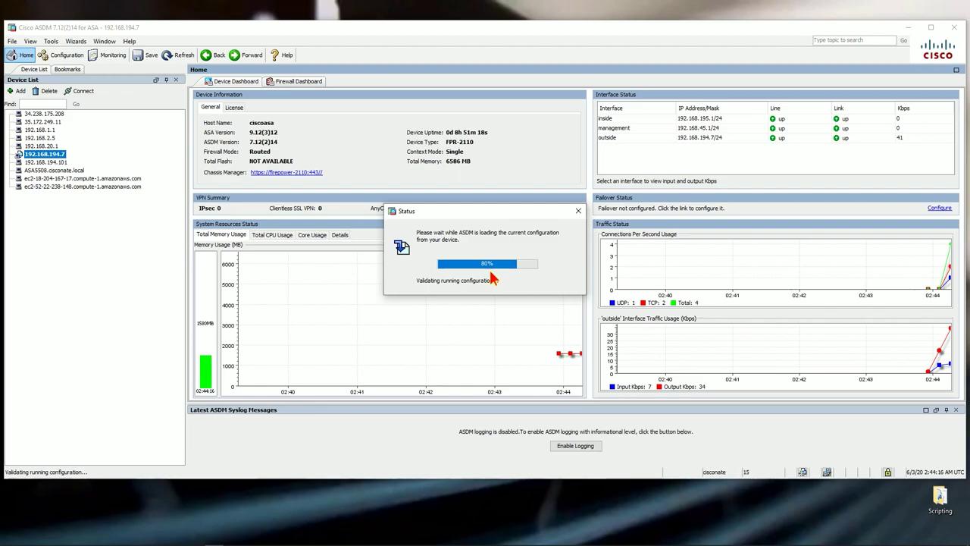
# Set the ASA hostname to cisconate-fp2k-asa and domain to cisconate.local, then apply and send to the device
pyautogui.click(65, 54)
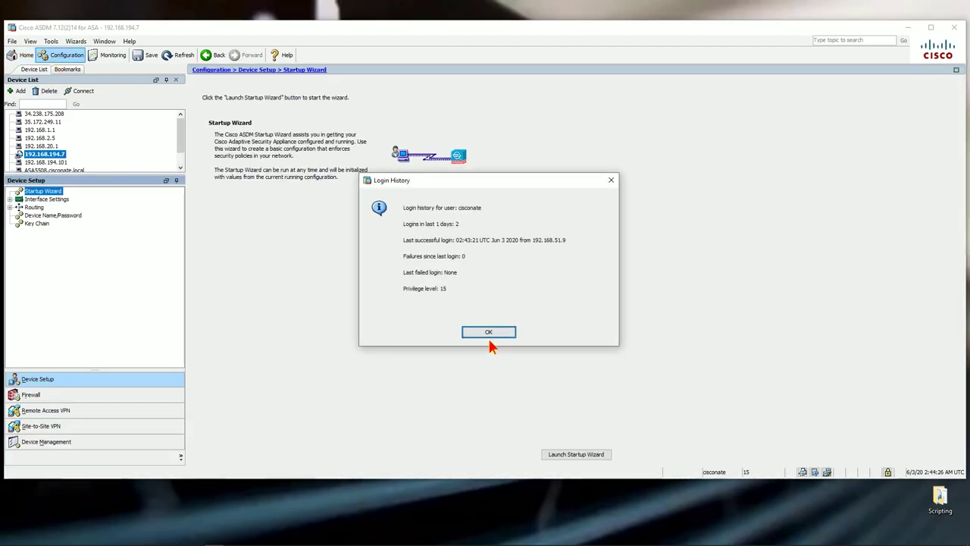
pyautogui.click(489, 334)
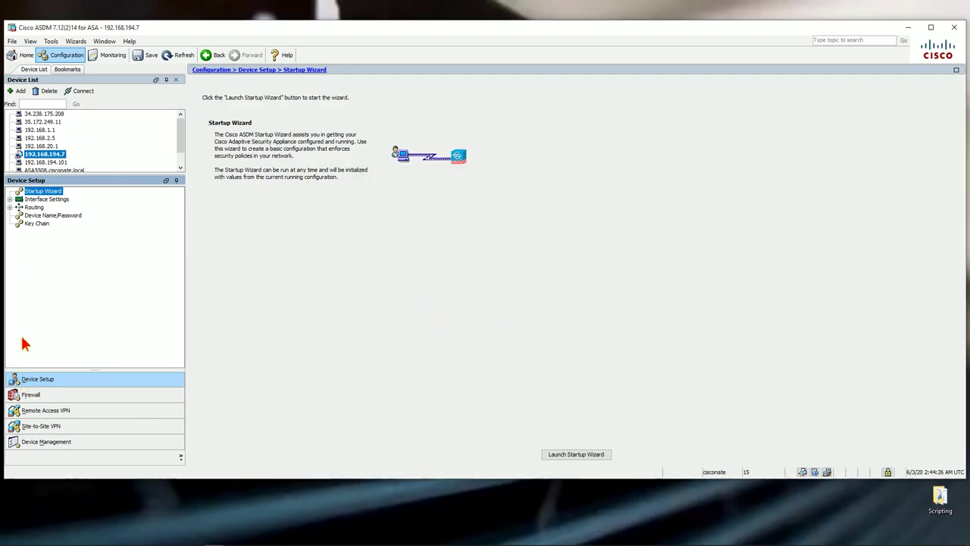
pyautogui.click(54, 216)
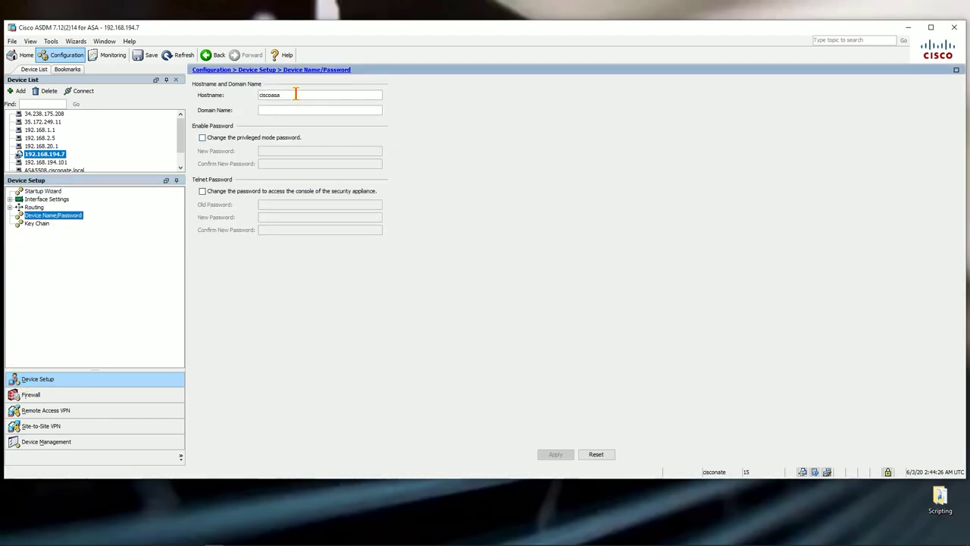
pyautogui.moveTo(295, 95); pyautogui.dragTo(249, 99)
pyautogui.write('cisconate-')
pyautogui.write('fp2k-asa')
pyautogui.write('cisconate.loca')
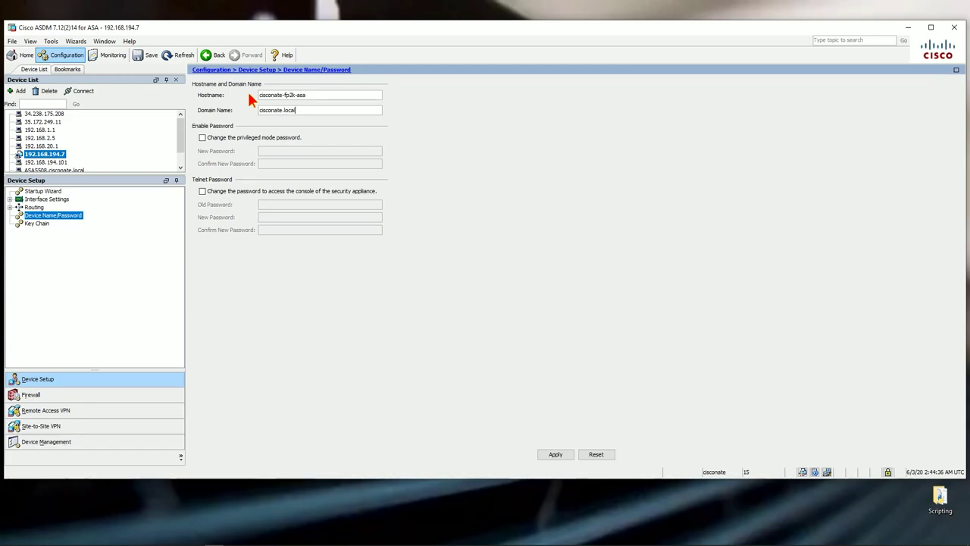
pyautogui.click(547, 454)
pyautogui.click(429, 351)
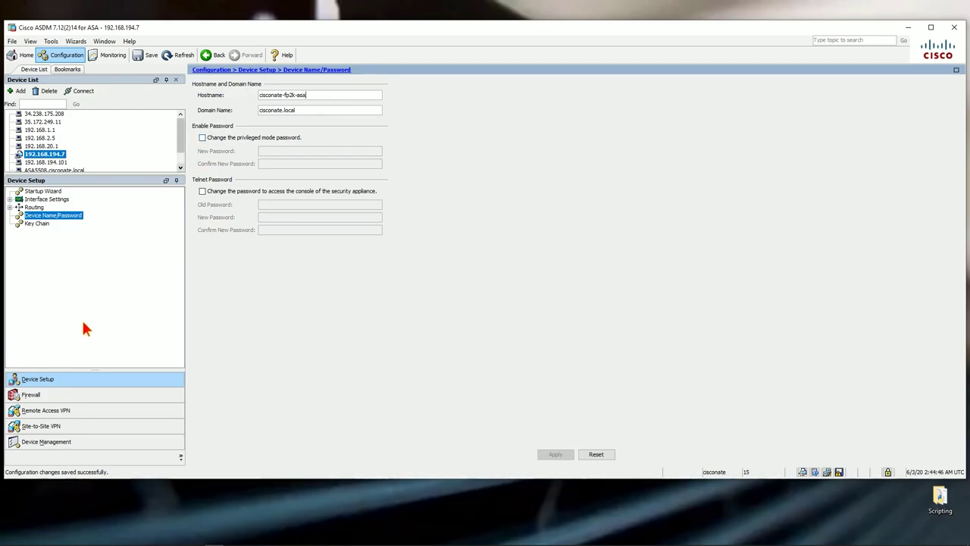
# Go to AnyConnect Client Software under Network (Client) Access and start uploading a new client image
pyautogui.click(47, 411)
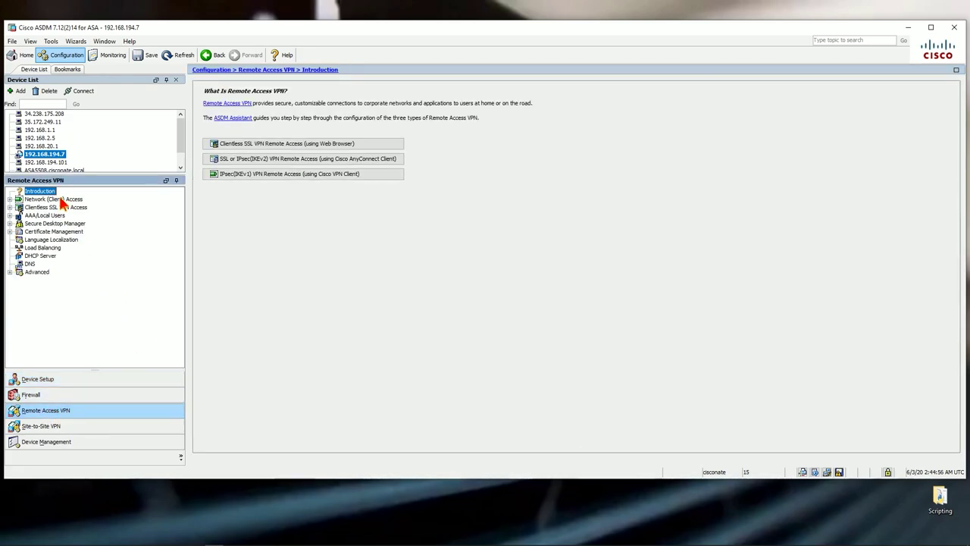
pyautogui.click(64, 200)
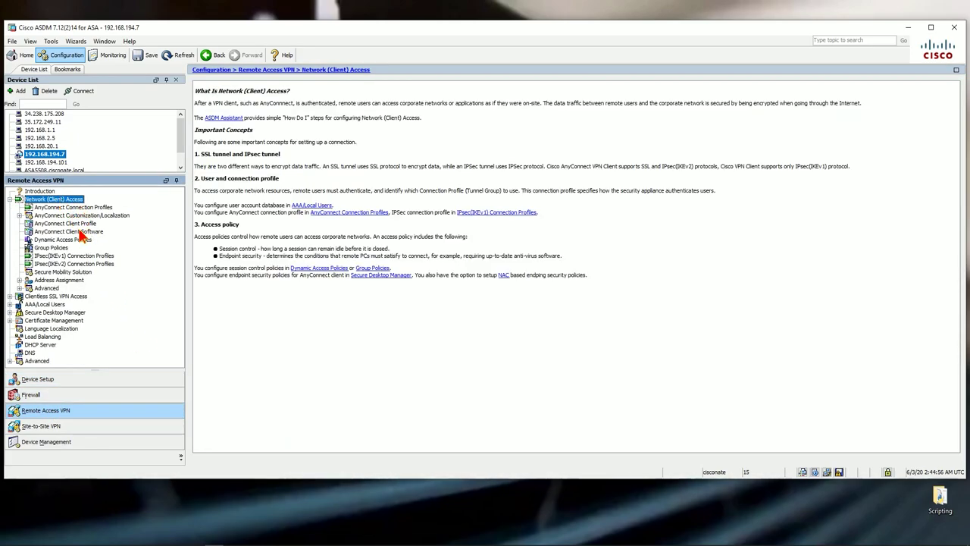
pyautogui.click(80, 232)
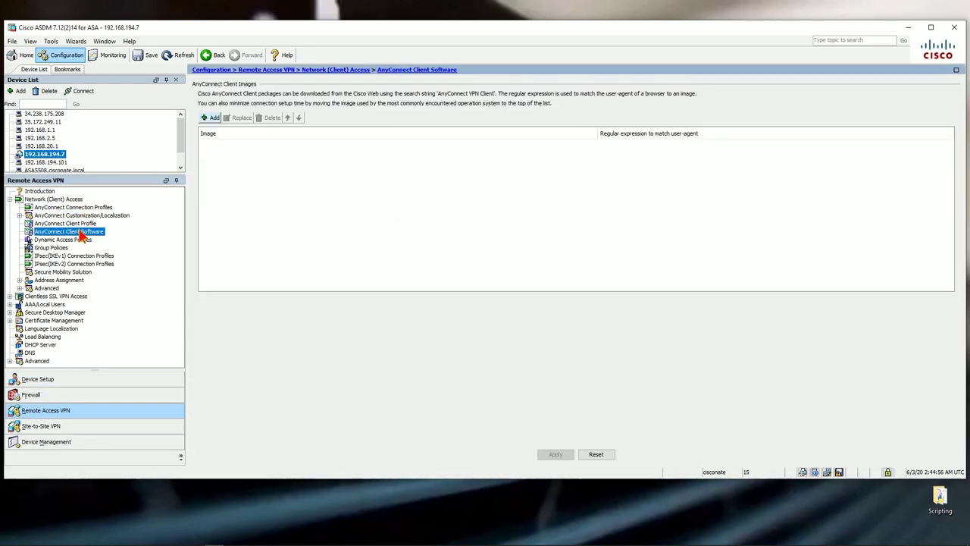
pyautogui.click(213, 118)
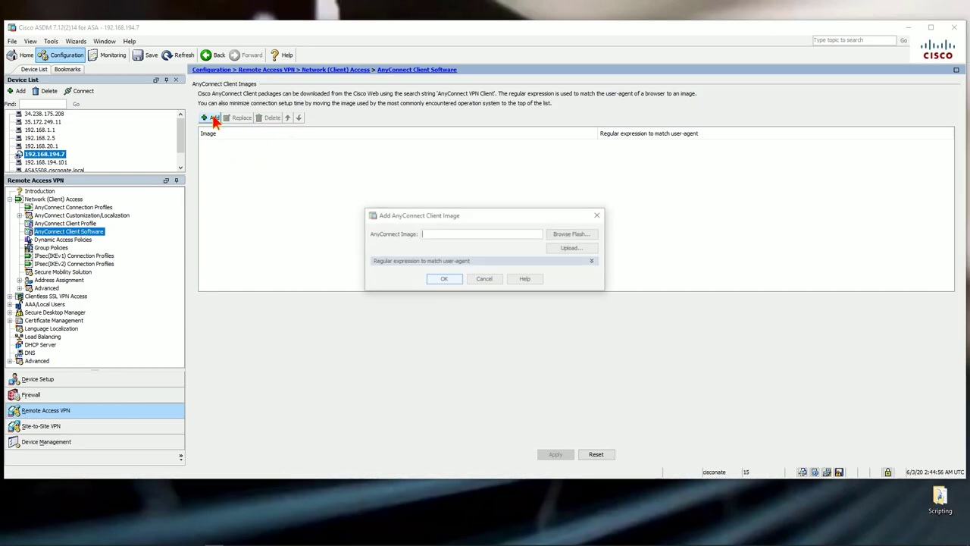
pyautogui.click(569, 249)
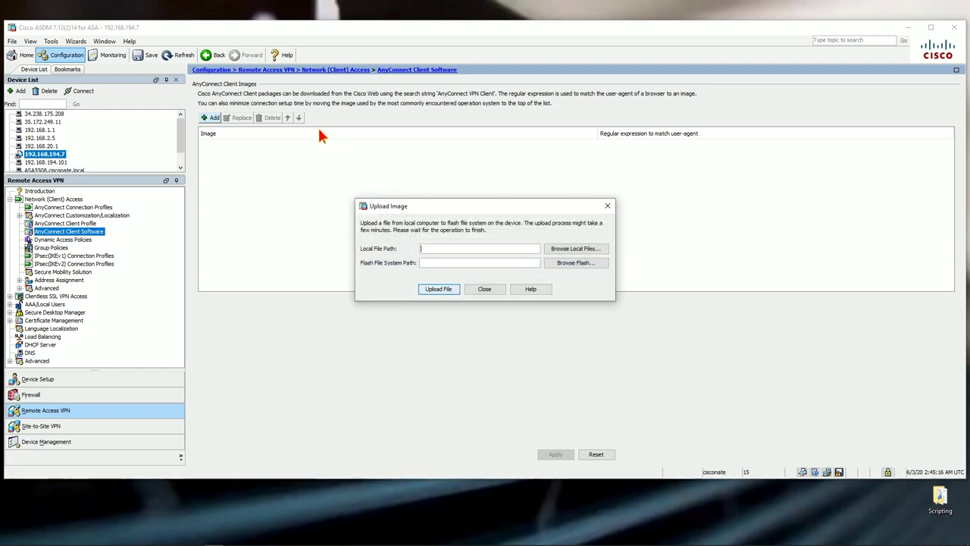
# Browse the local files to the Downloads folder
pyautogui.click(577, 250)
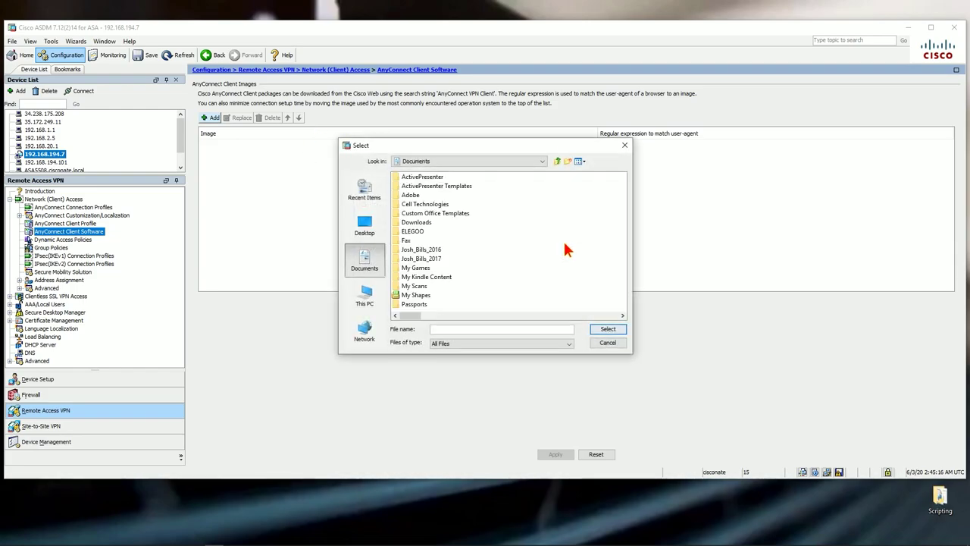
pyautogui.scroll(-3, 443, 271)
pyautogui.scroll(3, 443, 270)
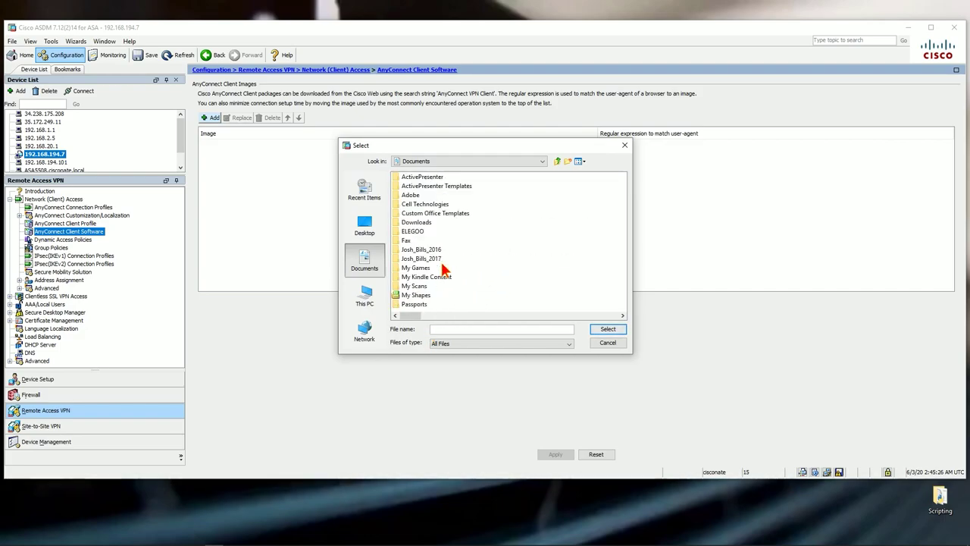
pyautogui.click(367, 296)
pyautogui.doubleClick(422, 205)
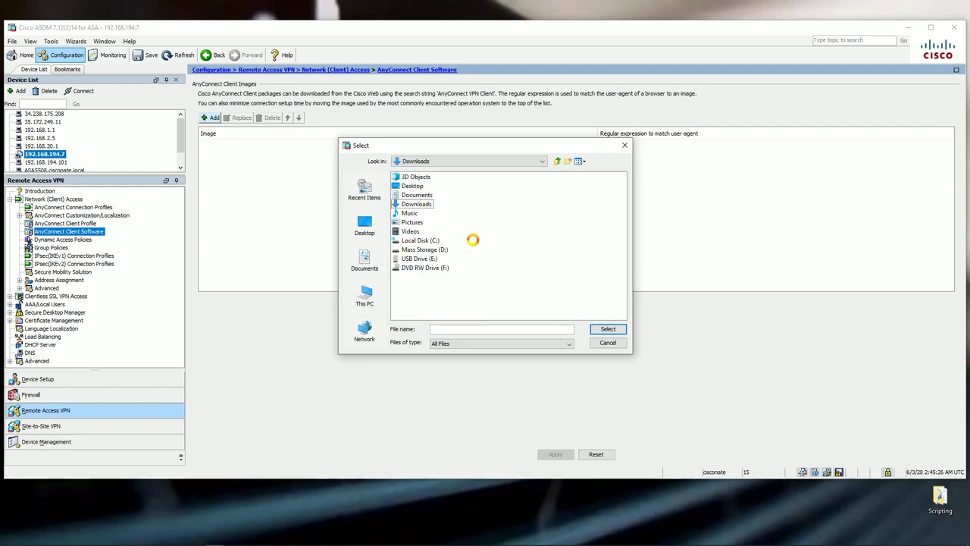
# Choose anyconnect-win-4.8.03052-webdeploy-k9.pkg as the local file to upload
pyautogui.click(471, 157)
pyautogui.scroll(-3, 432, 288)
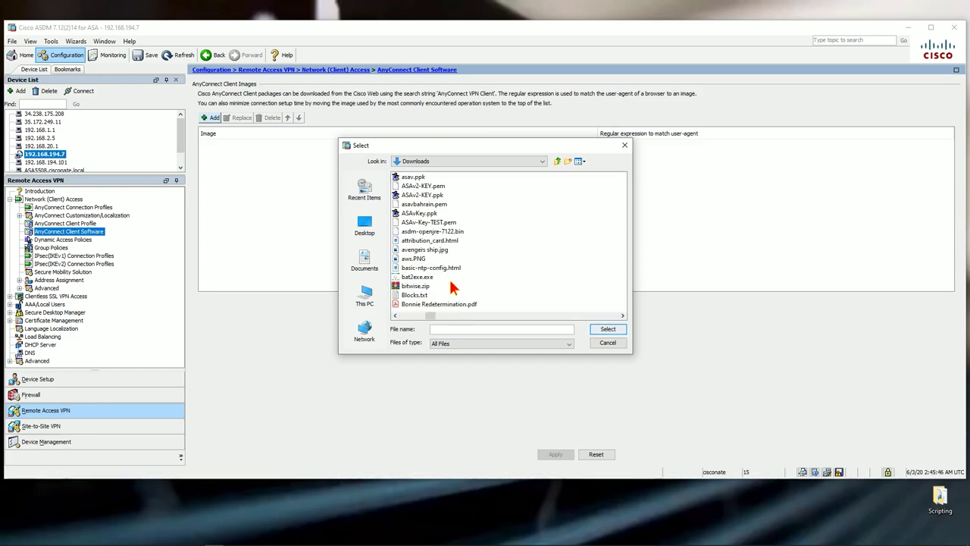
pyautogui.scroll(-3, 459, 295)
pyautogui.scroll(5, 458, 295)
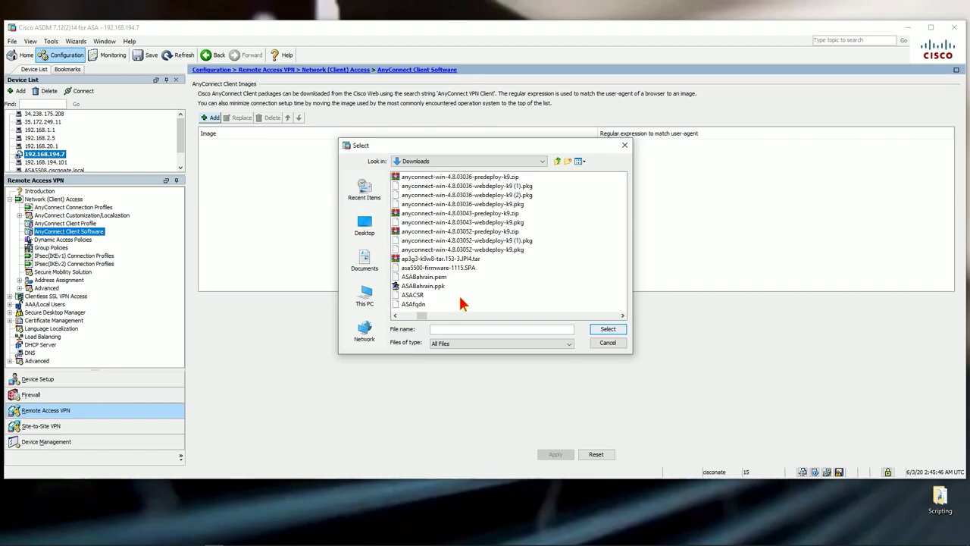
pyautogui.click(472, 251)
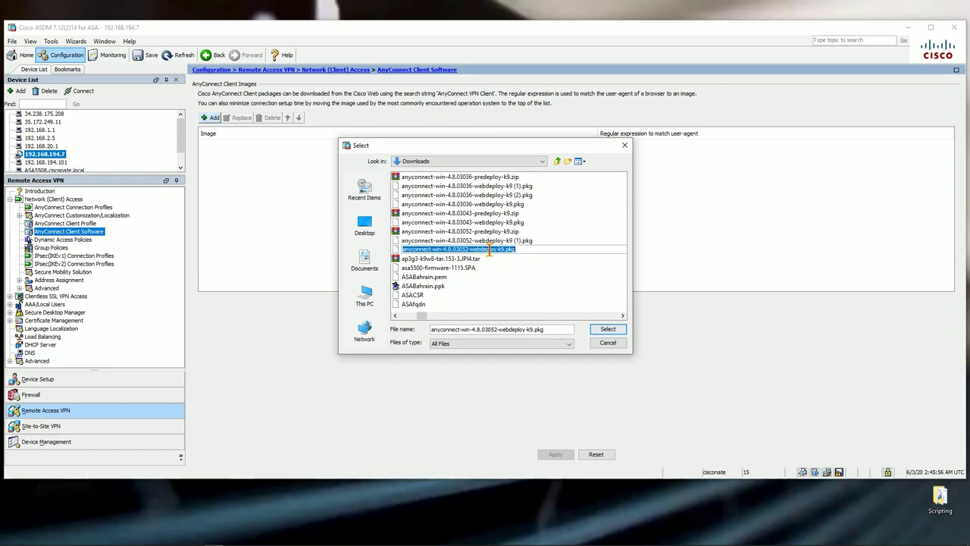
pyautogui.click(494, 253)
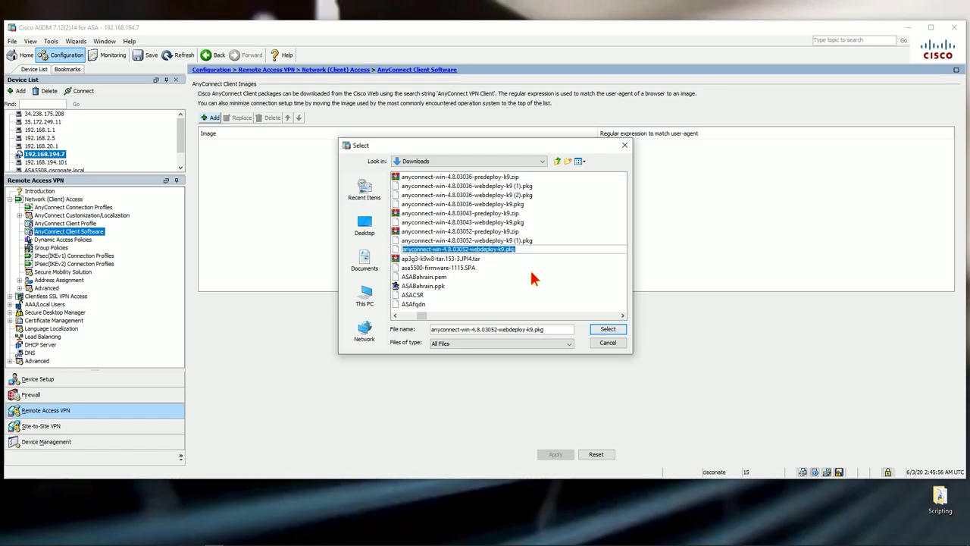
pyautogui.click(475, 250)
pyautogui.click(500, 265)
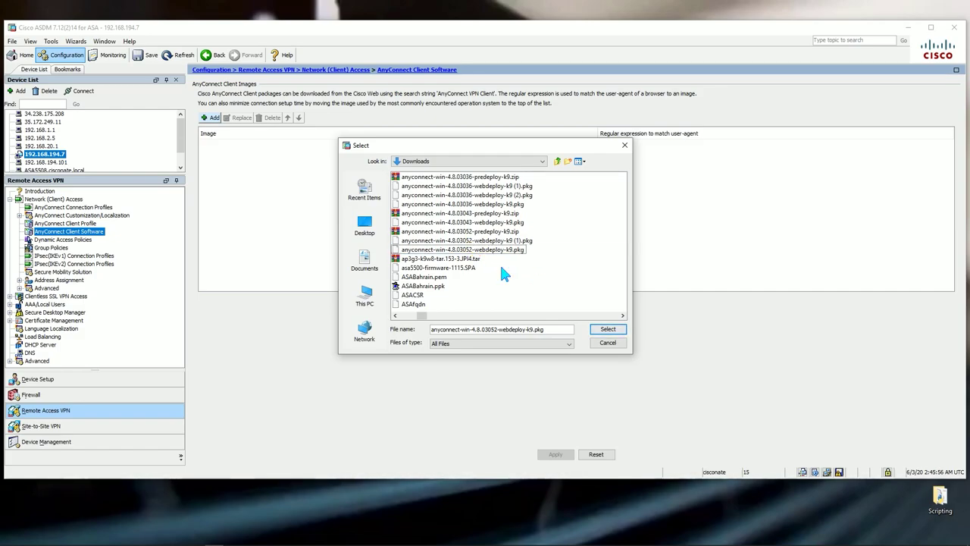
pyautogui.click(497, 250)
pyautogui.click(609, 329)
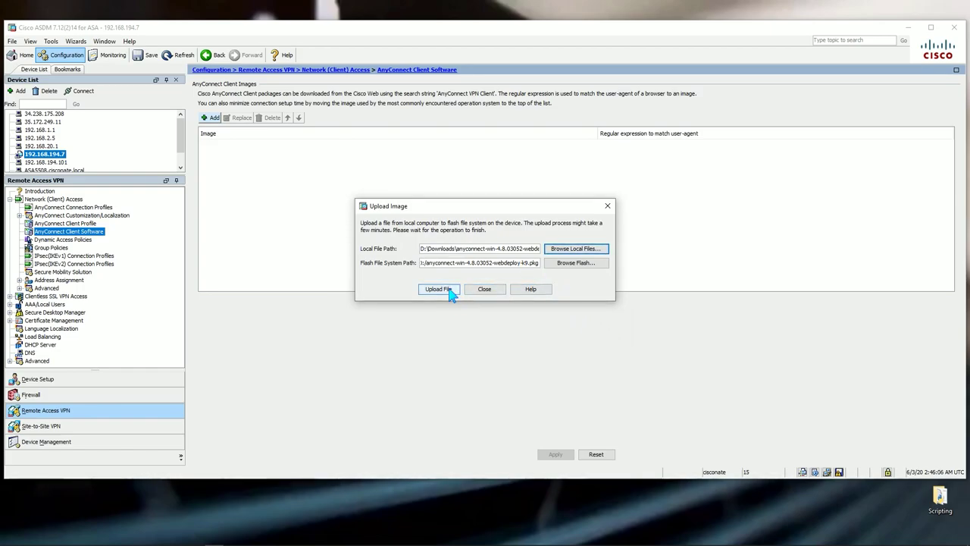
# Upload the webdeploy package to flash, confirming overwrite of the existing file
pyautogui.click(447, 290)
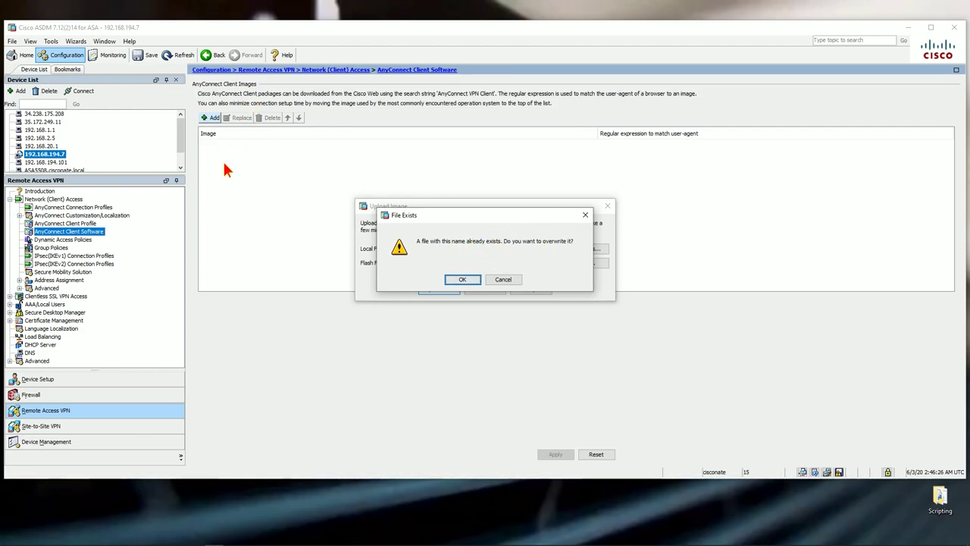
pyautogui.click(467, 282)
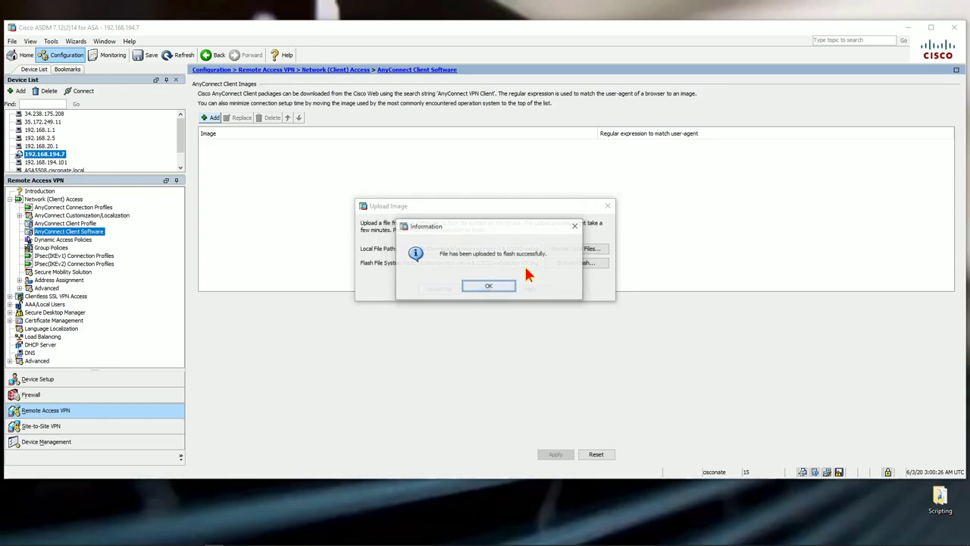
# Add disk0:/anyconnect-win-4.8.03052-webdeploy-k9.pkg as a client image with the Windows NT regular expression
pyautogui.click(505, 286)
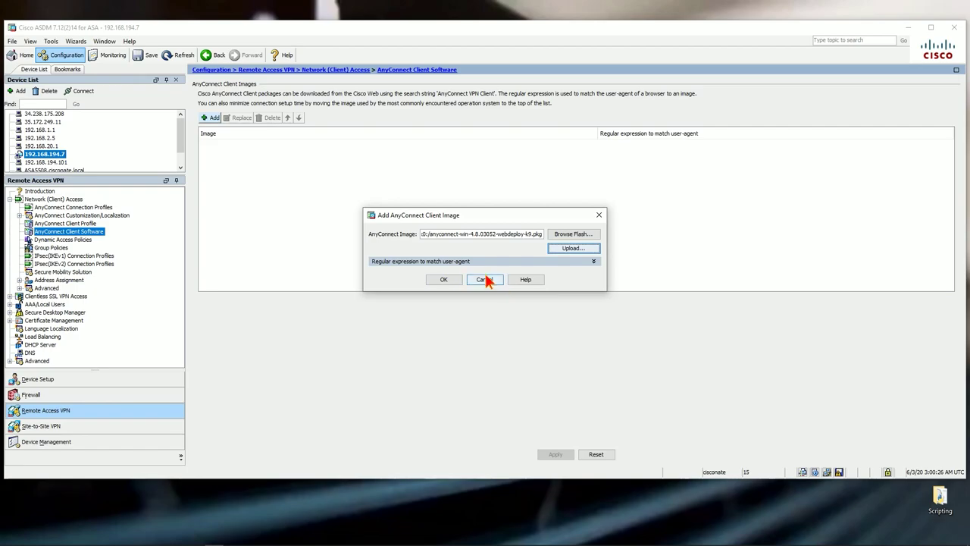
pyautogui.click(430, 261)
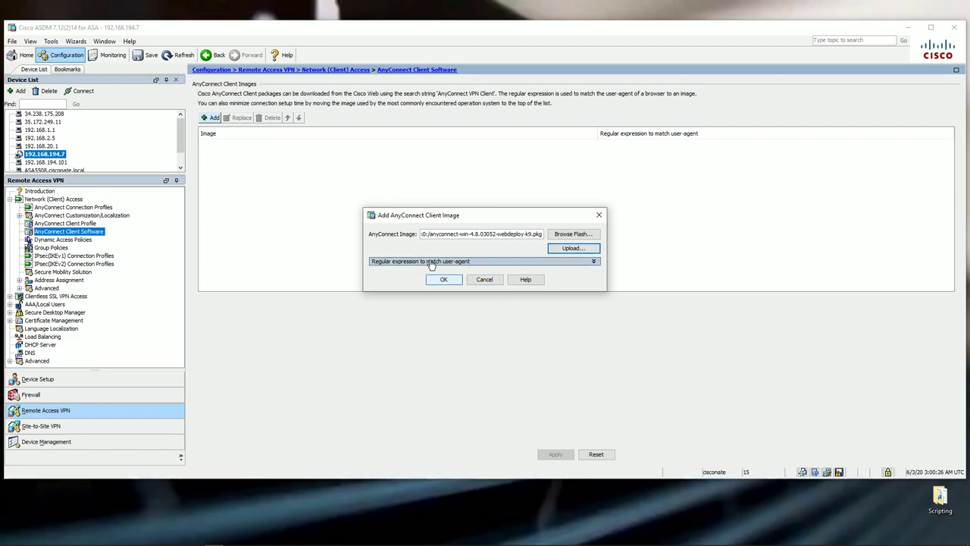
pyautogui.click(470, 332)
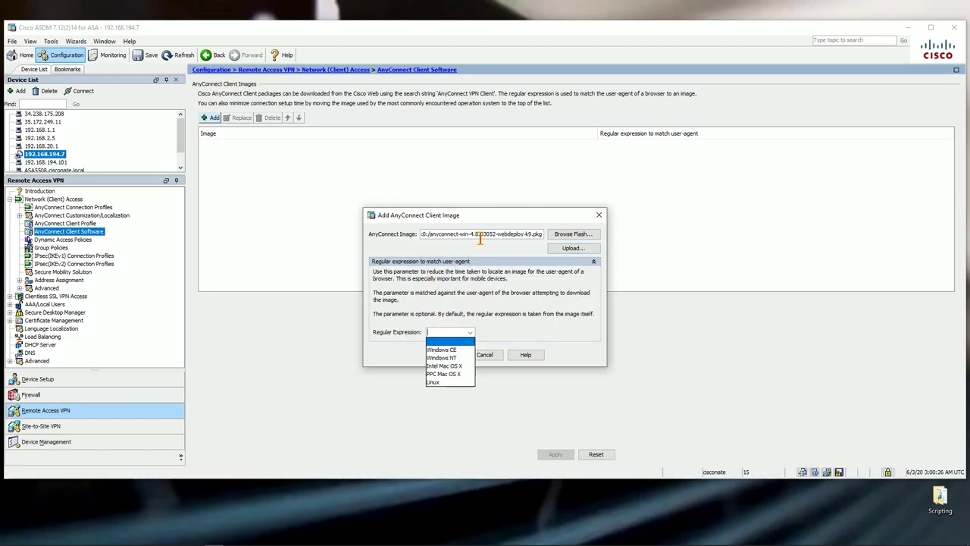
pyautogui.click(450, 358)
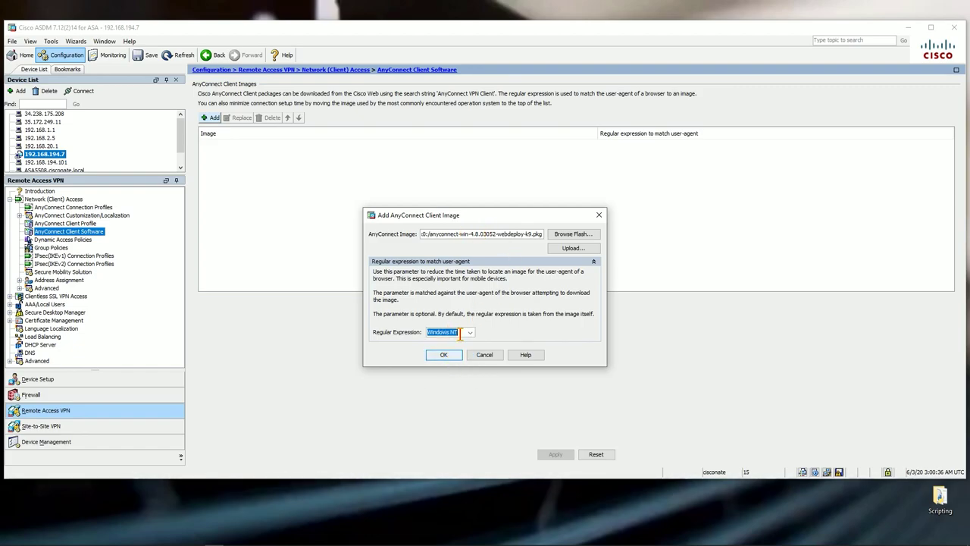
pyautogui.click(469, 333)
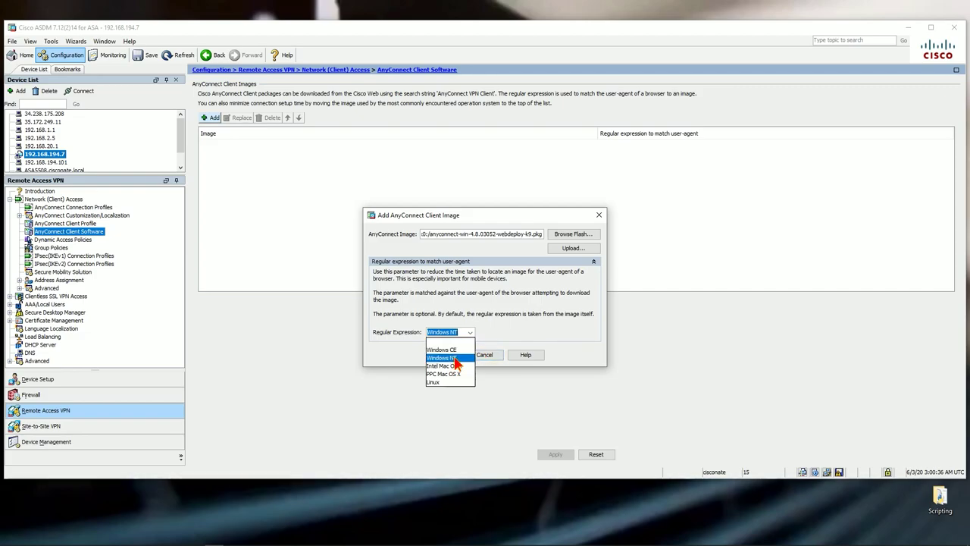
pyautogui.click(455, 359)
pyautogui.click(444, 354)
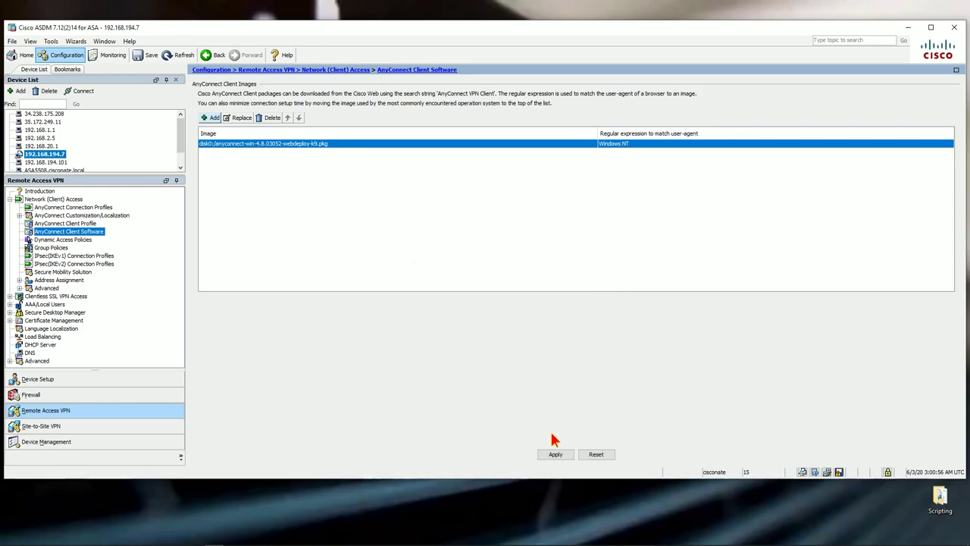
# Apply and send the anyconnect image command with regex "Windows NT" to the ASA
pyautogui.click(555, 455)
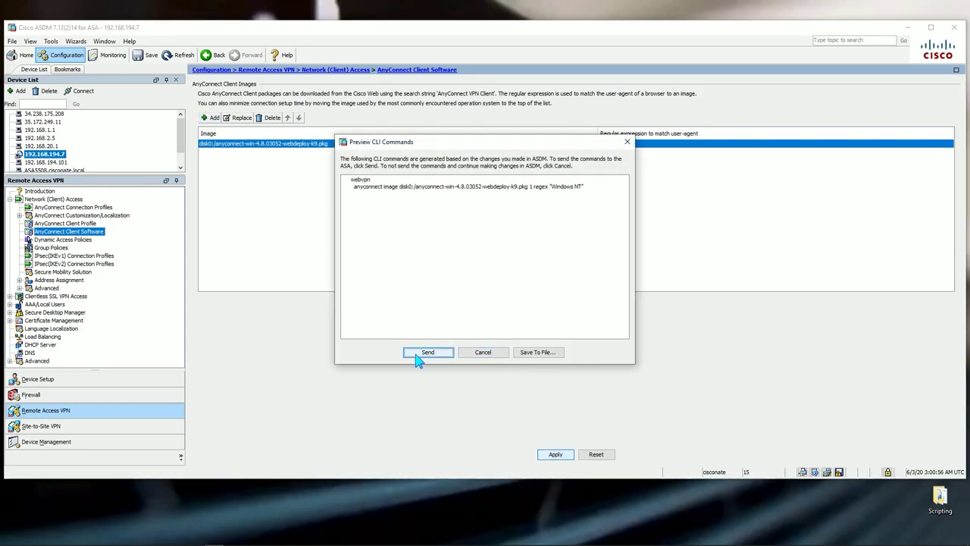
pyautogui.click(424, 353)
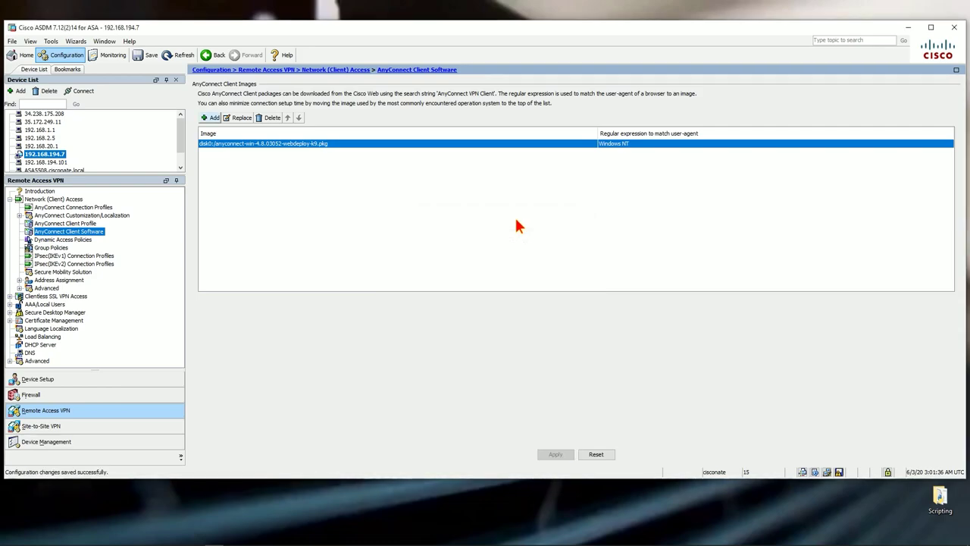
# Launch the VPN Profile Editor as administrator from the Anyconnect desktop folder
pyautogui.click(908, 27)
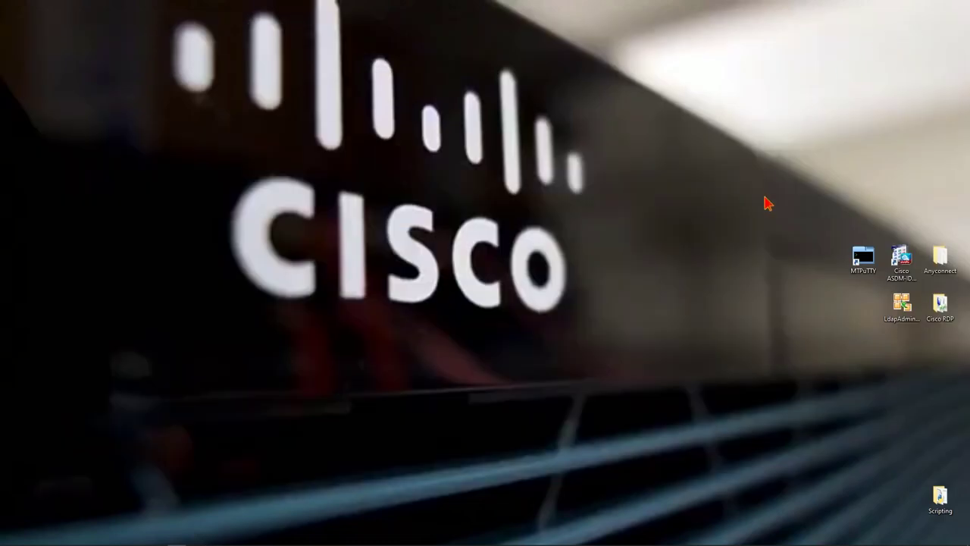
pyautogui.doubleClick(941, 262)
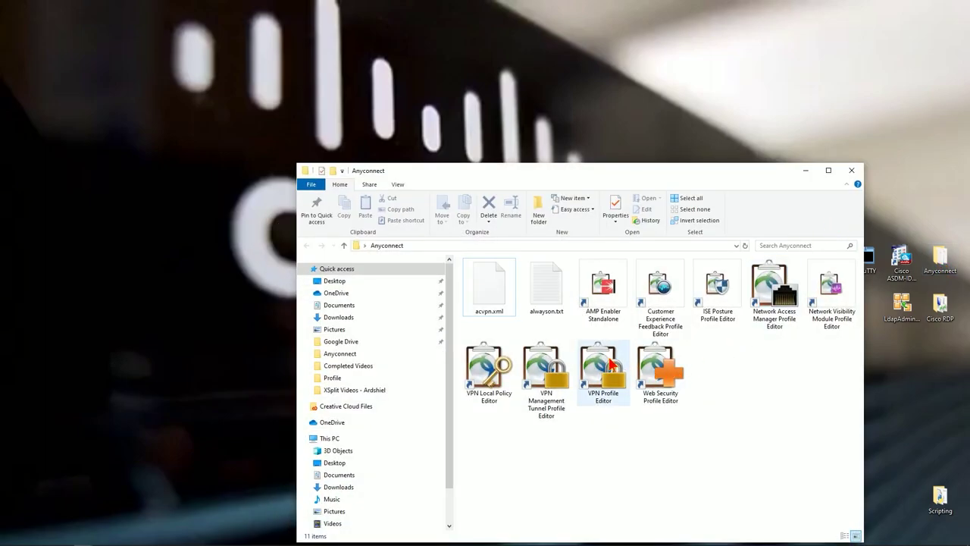
pyautogui.rightClick(604, 360)
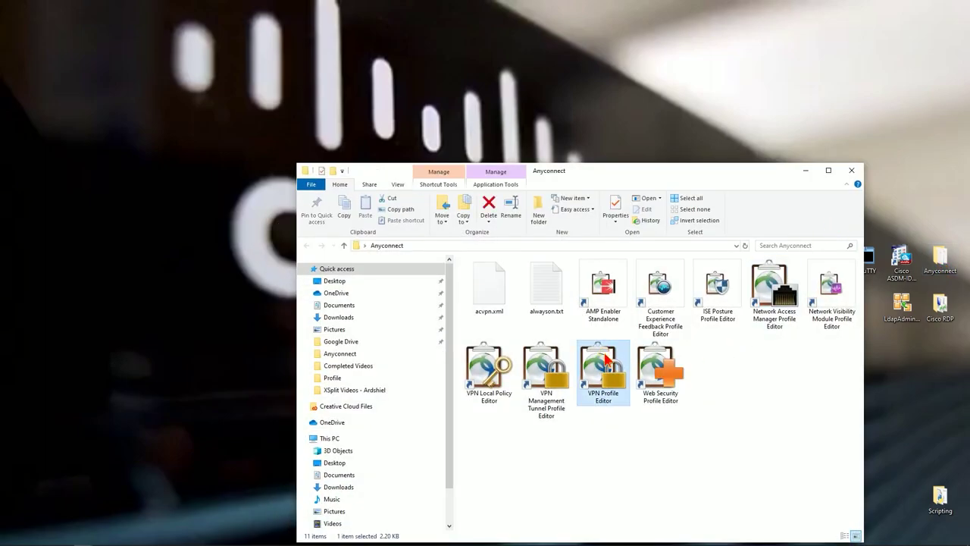
pyautogui.click(650, 139)
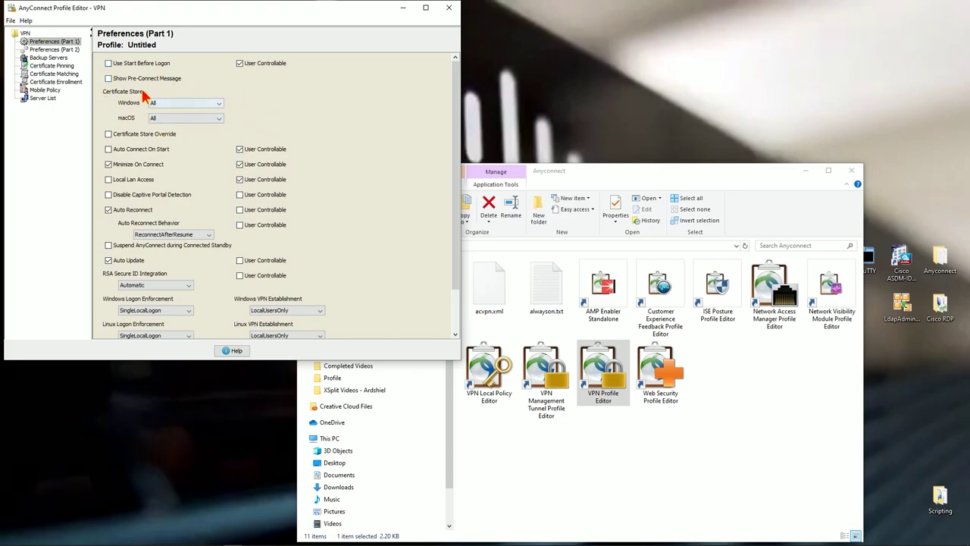
# Leave the Windows certificate store at All and go to Preferences (Part 2)
pyautogui.click(188, 106)
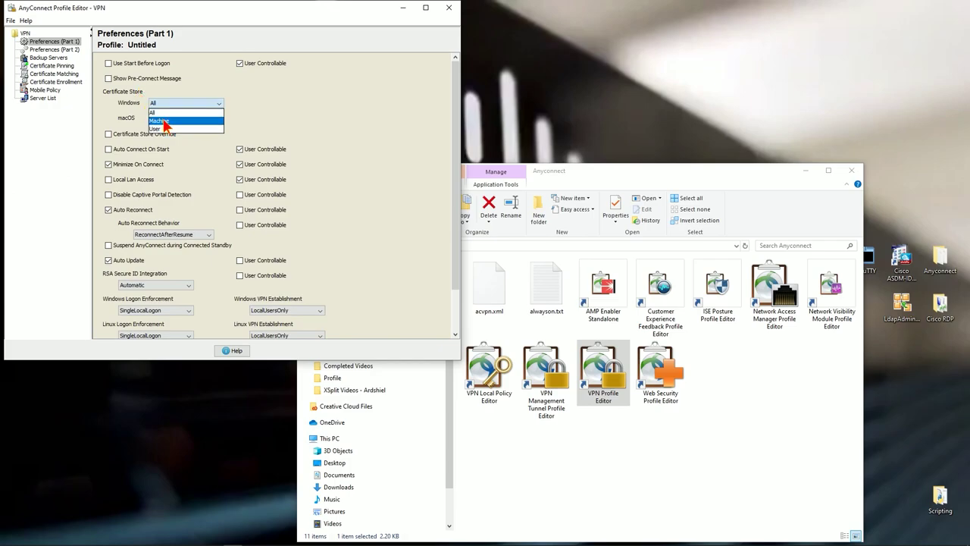
pyautogui.click(109, 112)
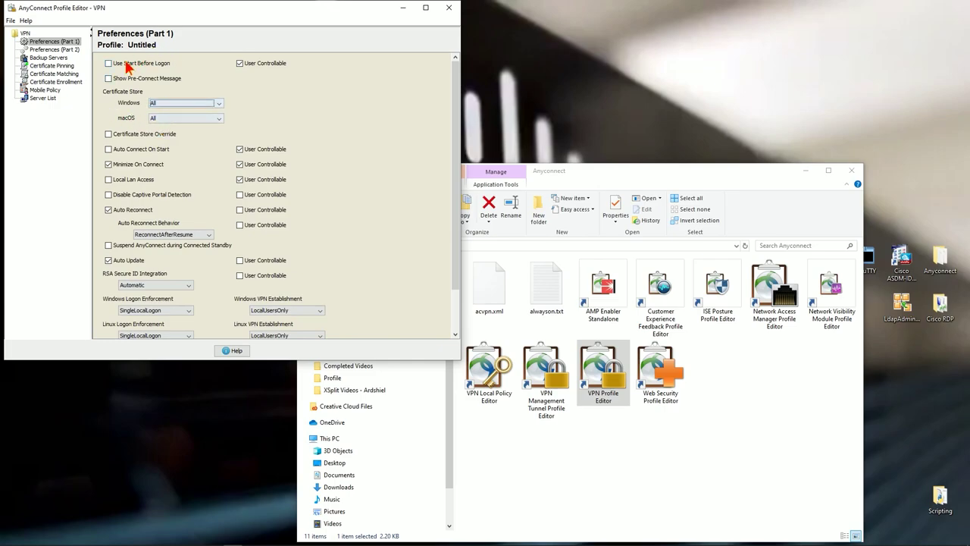
pyautogui.scroll(-3, 249, 190)
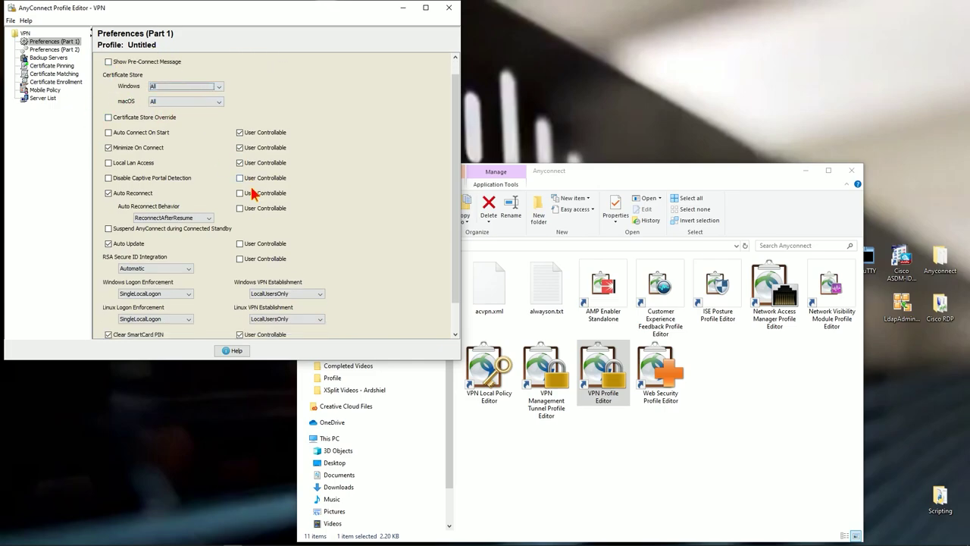
pyautogui.click(54, 50)
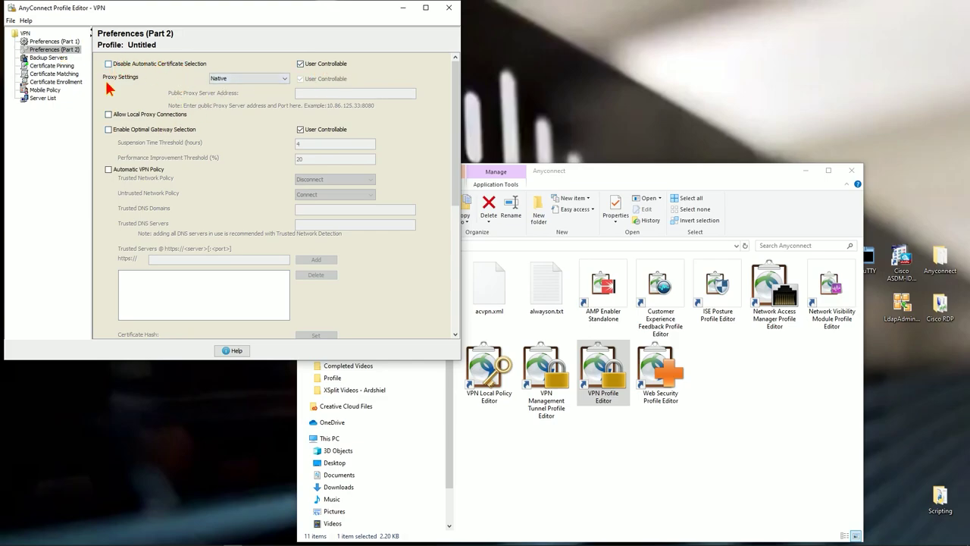
# Check Automatic VPN Policy and enter cisconate.local as the trusted DNS domain
pyautogui.click(108, 169)
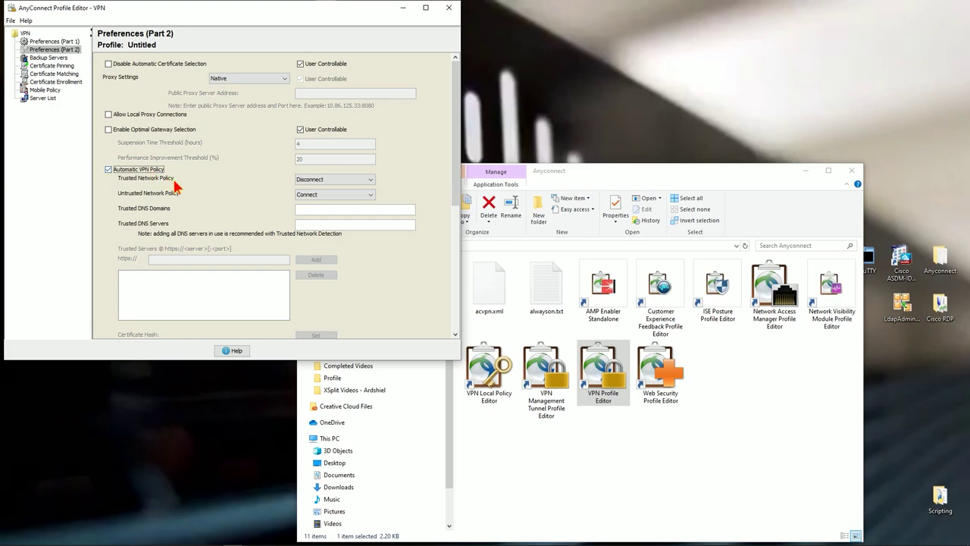
pyautogui.scroll(-5, 188, 195)
pyautogui.scroll(1, 150, 111)
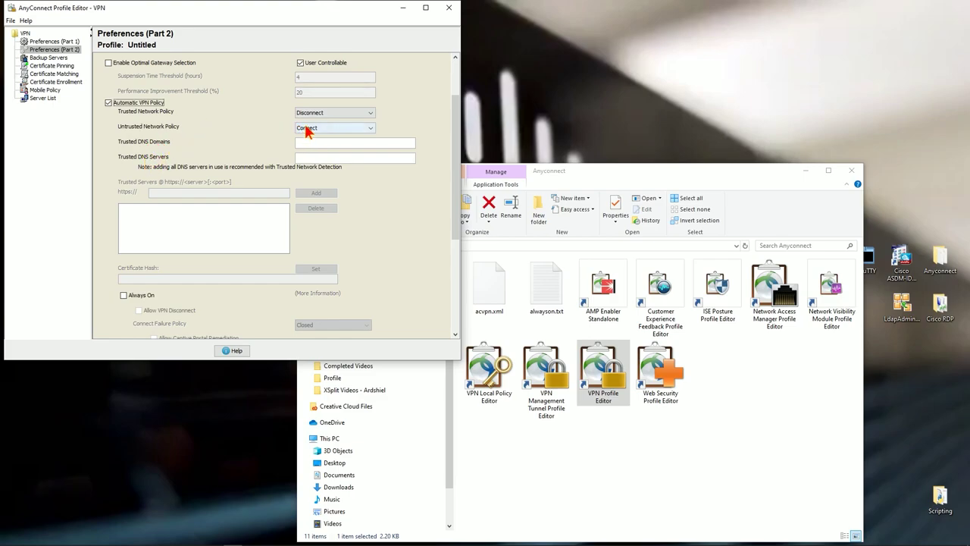
pyautogui.click(329, 159)
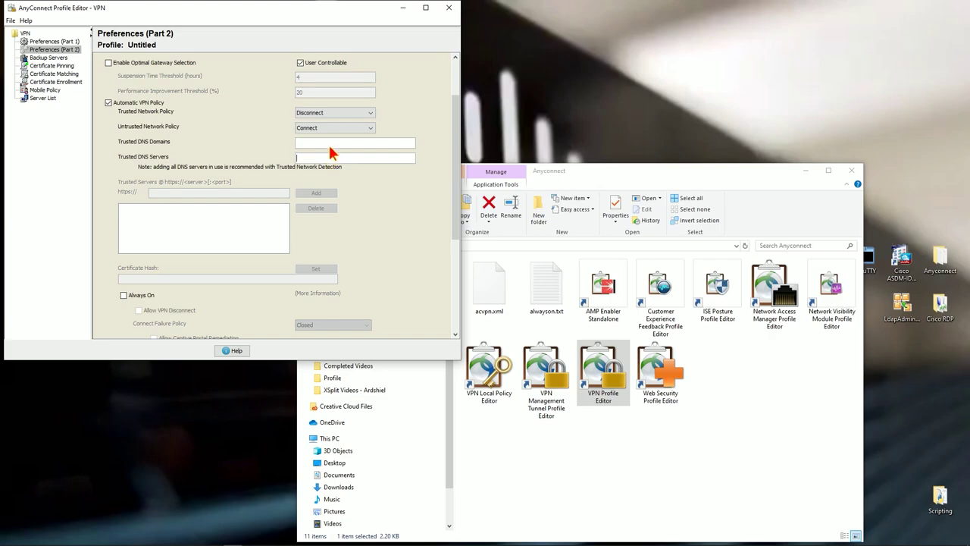
pyautogui.click(331, 141)
pyautogui.write('cisconate.local')
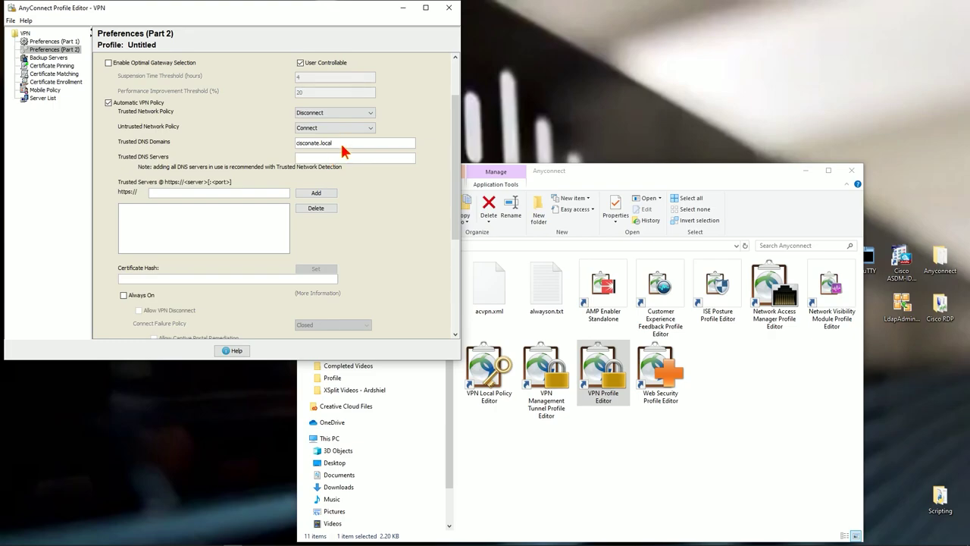
pyautogui.moveTo(300, 143); pyautogui.dragTo(338, 144)
pyautogui.click(311, 158)
pyautogui.moveTo(350, 146); pyautogui.dragTo(293, 144)
pyautogui.scroll(-1, 372, 209)
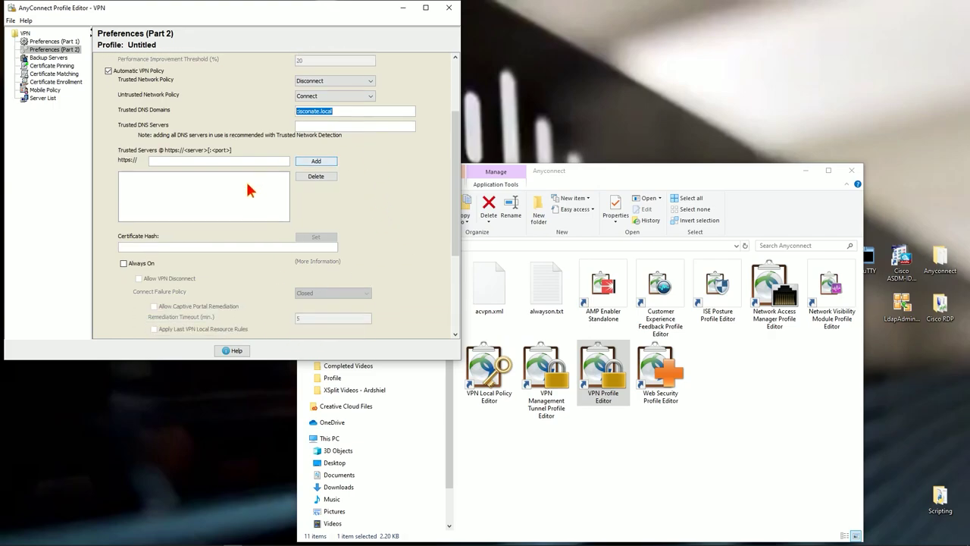
# Turn on Always On, keep Allow VPN Disconnect checked, and set Connect Failure Policy to Open
pyautogui.click(123, 263)
pyautogui.scroll(-3, 253, 247)
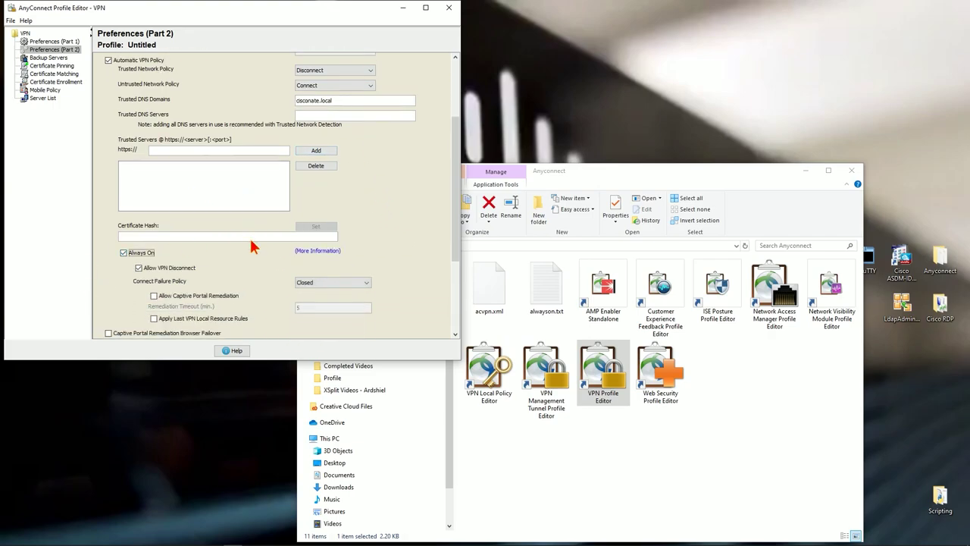
pyautogui.scroll(-1, 252, 247)
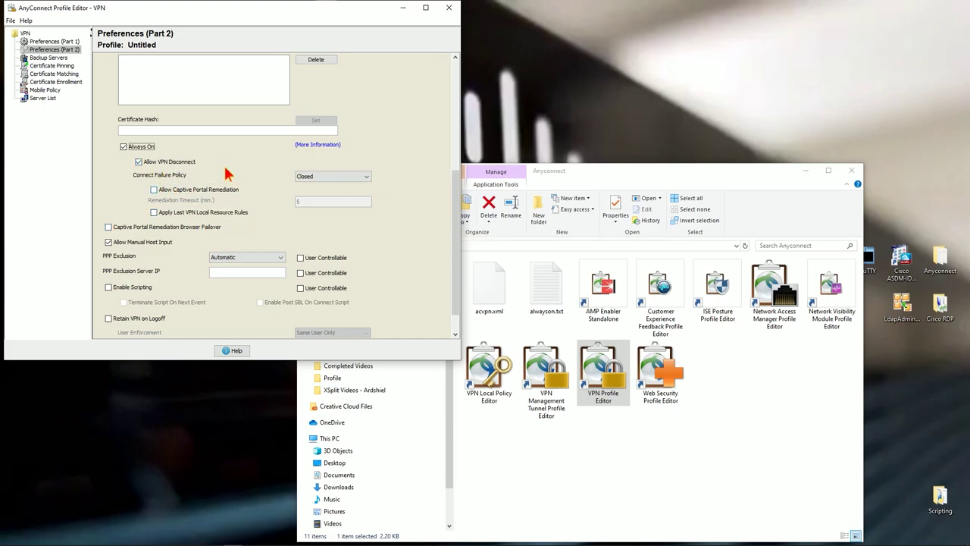
pyautogui.click(326, 181)
pyautogui.click(327, 195)
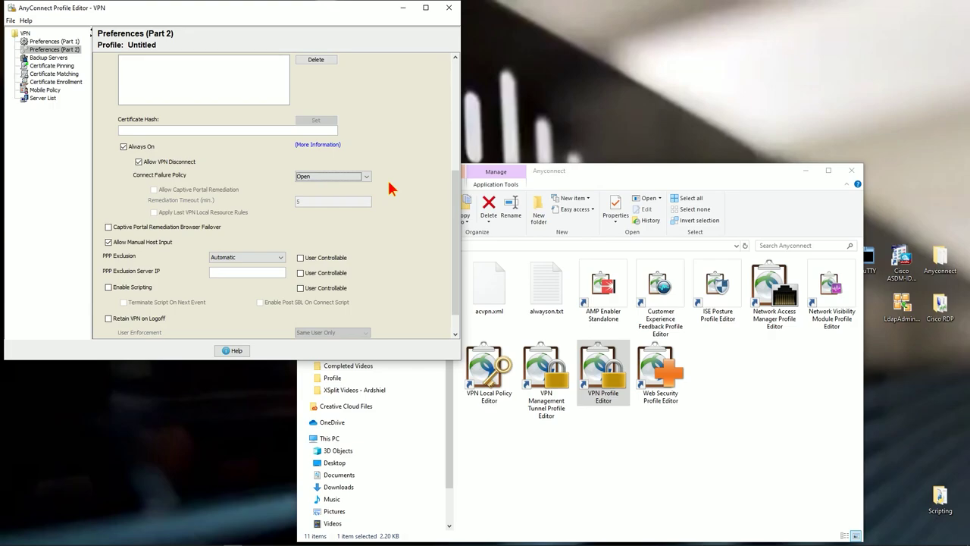
pyautogui.click(364, 178)
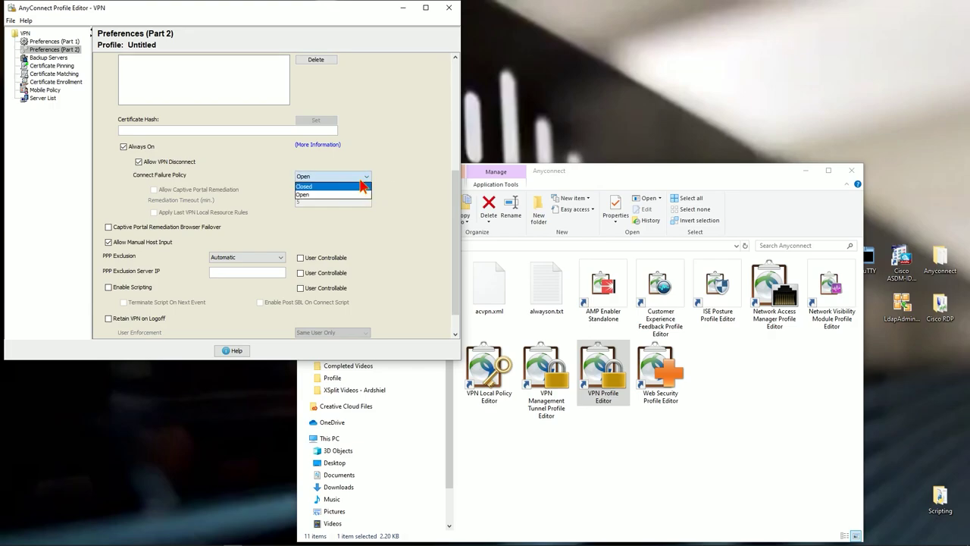
pyautogui.click(351, 194)
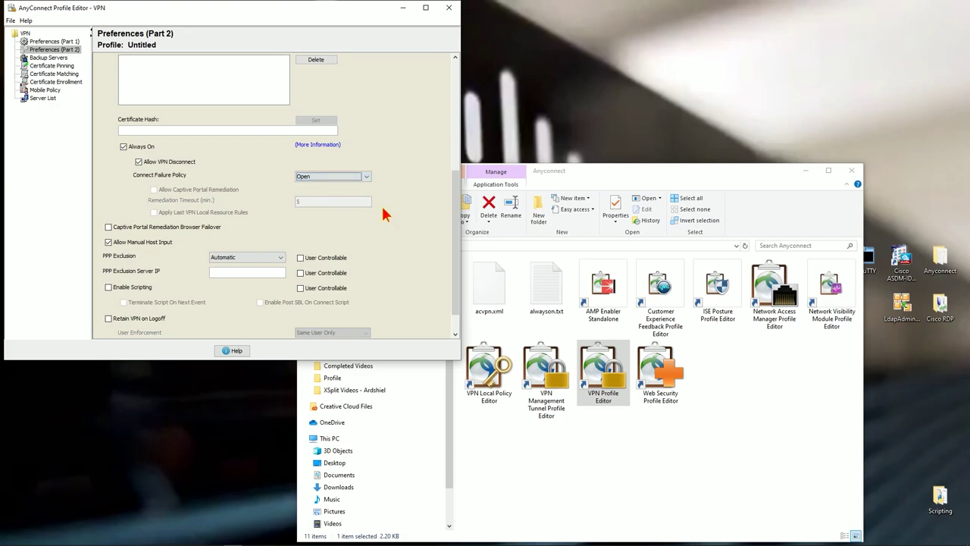
pyautogui.scroll(-2, 413, 269)
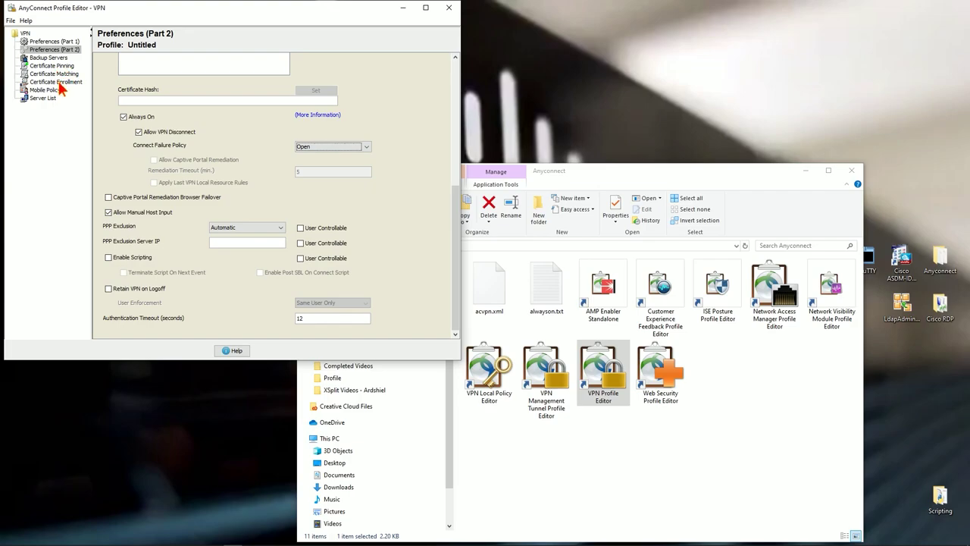
# Open Certificate Matching and begin an ISSUER-CN distinguished name entry, then discard it
pyautogui.click(55, 74)
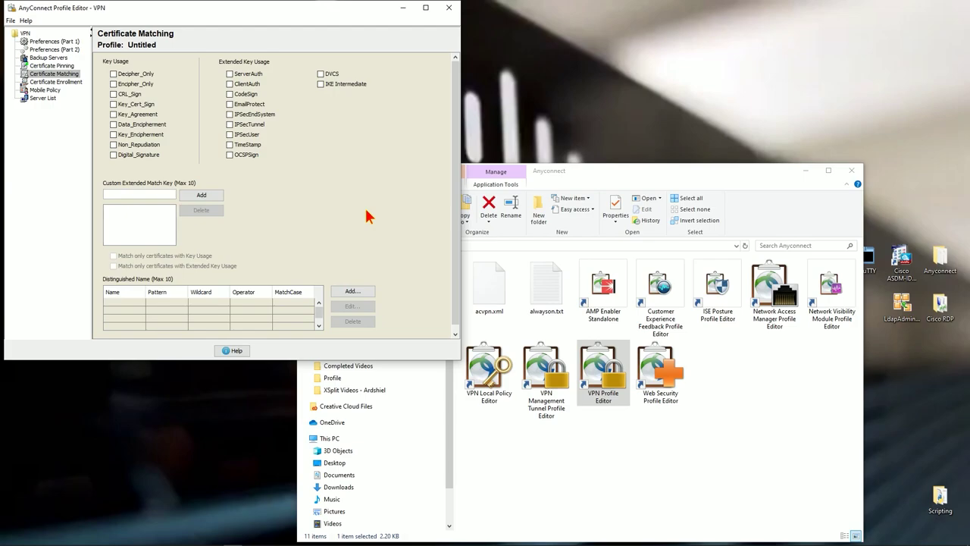
pyautogui.click(355, 294)
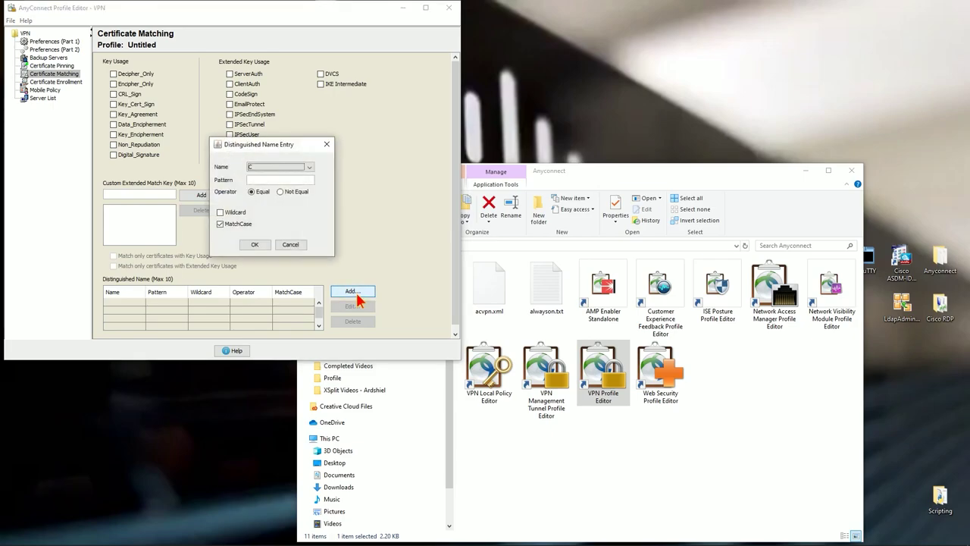
pyautogui.click(303, 167)
pyautogui.scroll(-5, 293, 203)
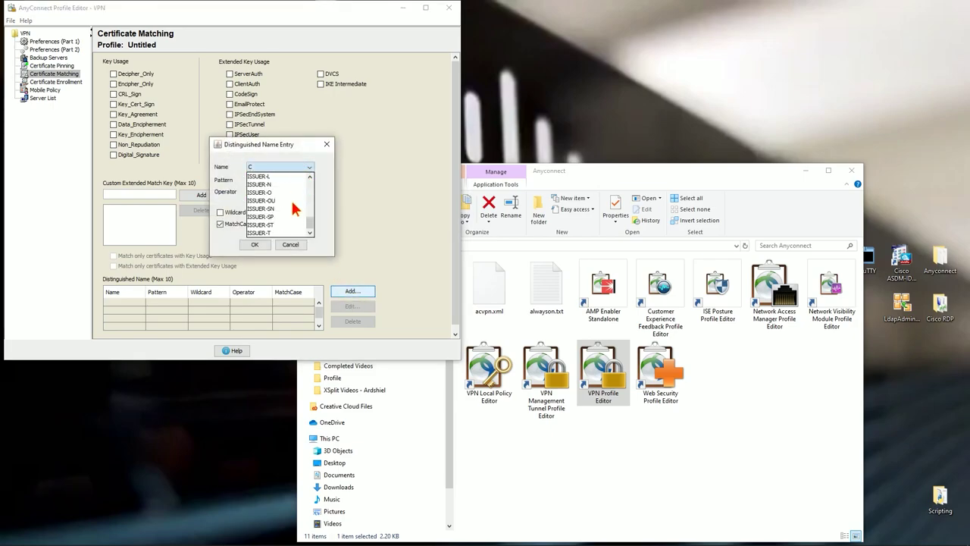
pyautogui.scroll(2, 293, 206)
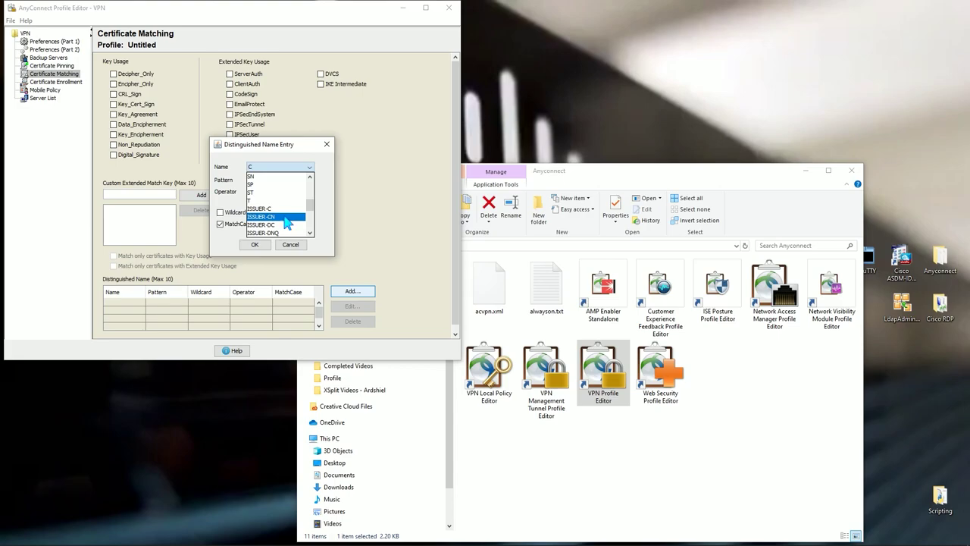
pyautogui.click(285, 221)
pyautogui.click(292, 180)
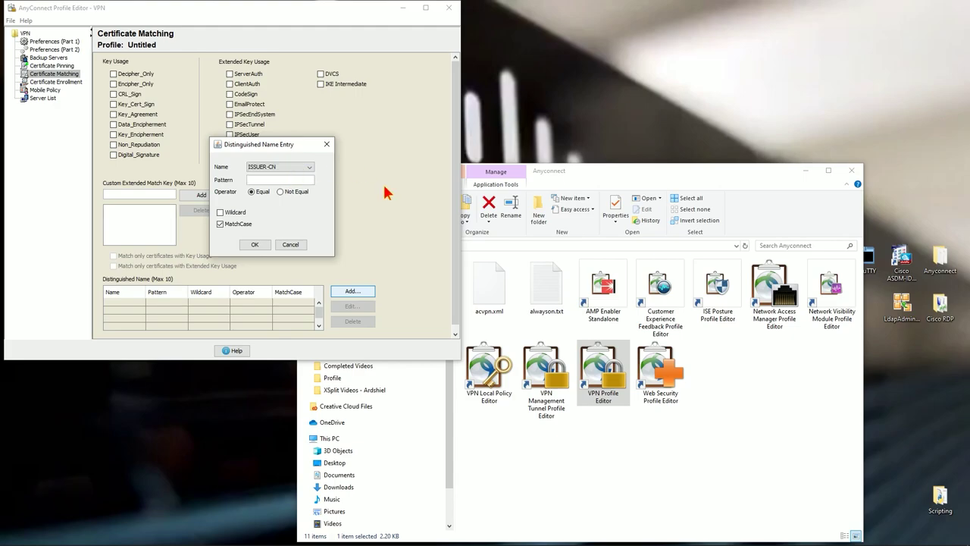
pyautogui.moveTo(582, 175); pyautogui.dragTo(663, 52)
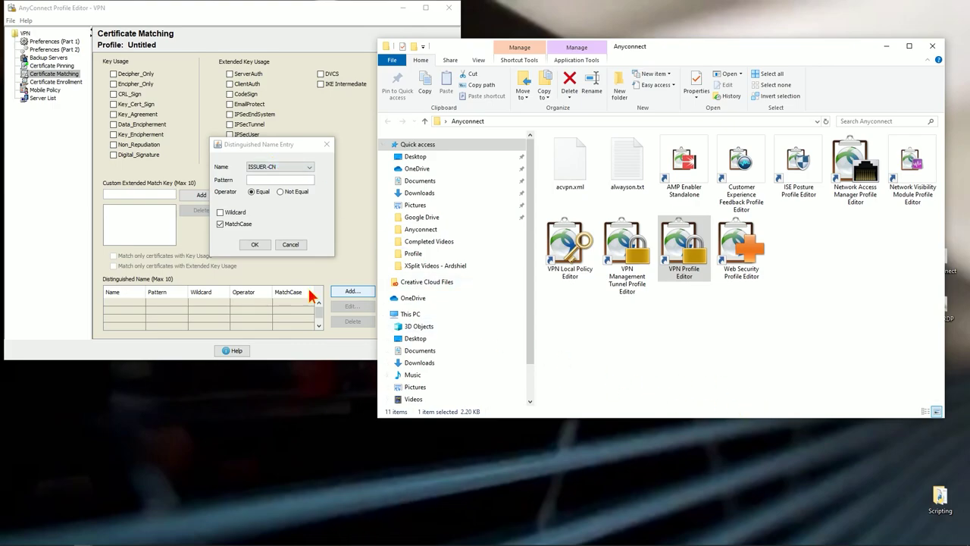
pyautogui.click(280, 180)
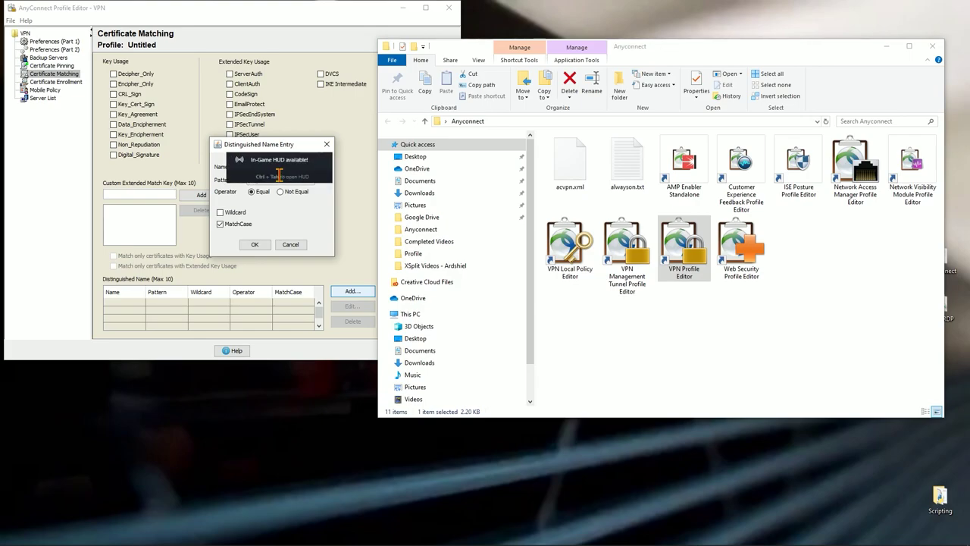
pyautogui.click(303, 168)
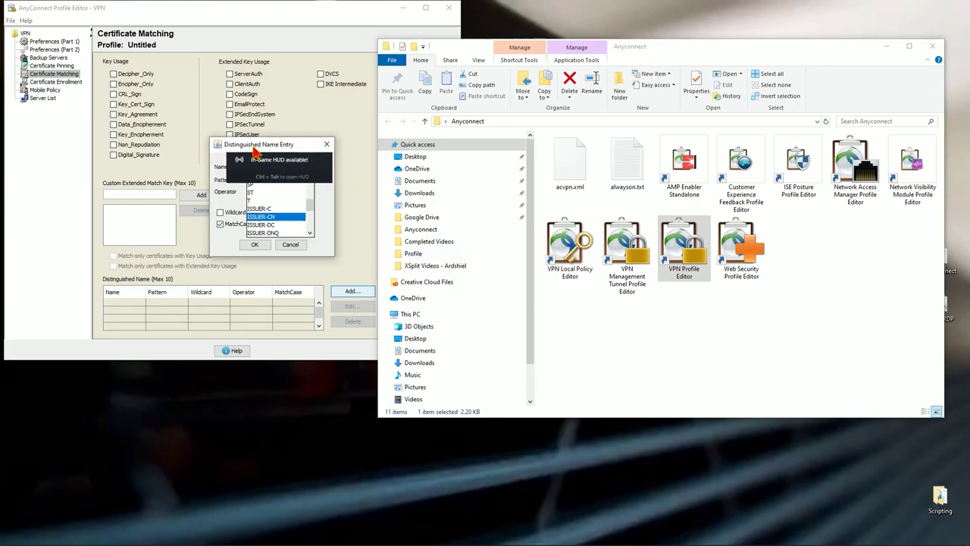
pyautogui.moveTo(285, 150); pyautogui.dragTo(407, 196)
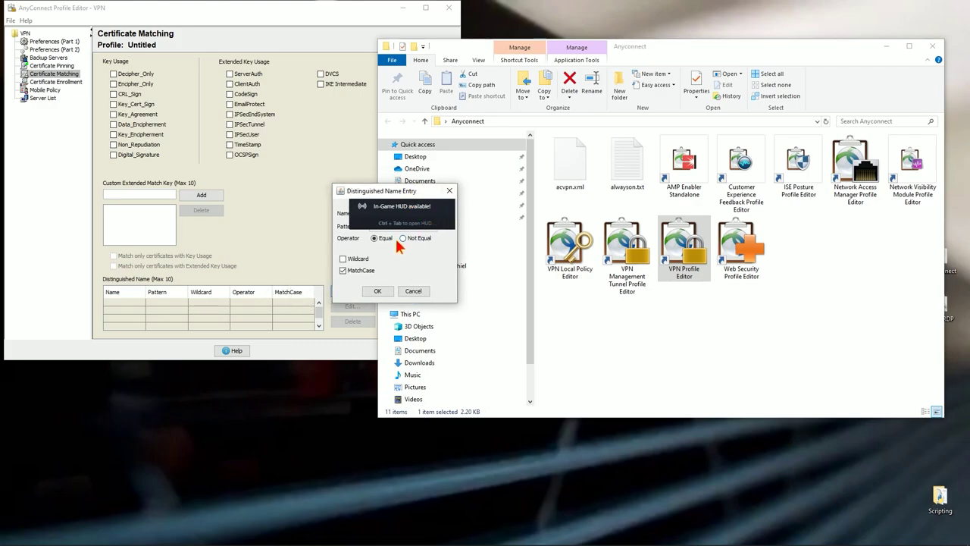
pyautogui.click(450, 196)
# Add an ISSUER-CN rule with pattern cisconate-fp2k-asa.cisconate.local, keeping MatchCase on
pyautogui.click(353, 291)
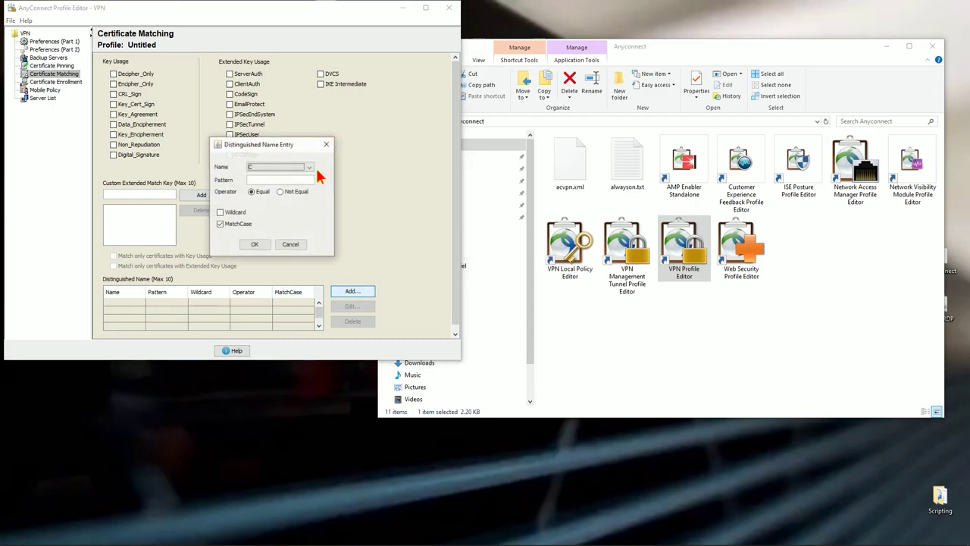
pyautogui.click(285, 167)
pyautogui.scroll(-4, 281, 211)
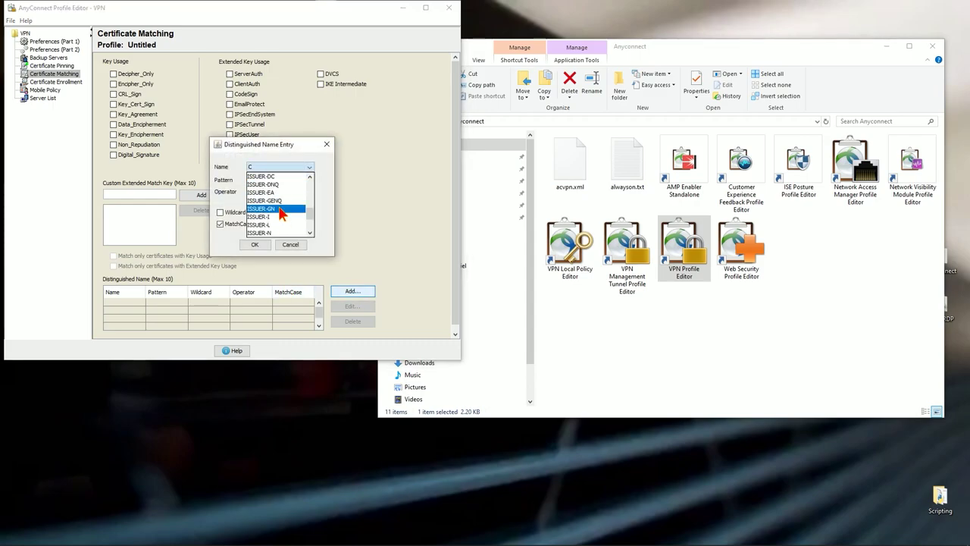
pyautogui.scroll(1, 278, 203)
pyautogui.click(276, 193)
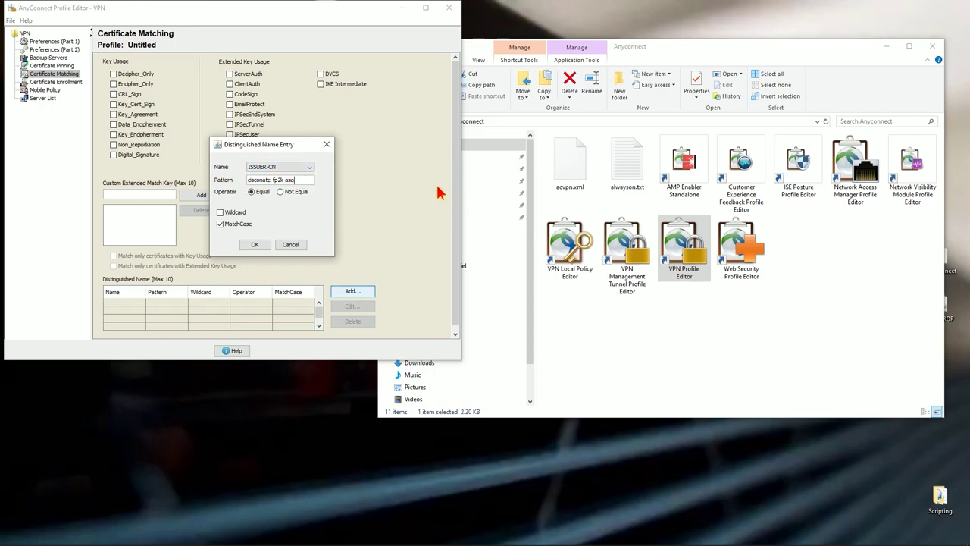
pyautogui.write('sconate.loc')
pyautogui.press('BackSpace')
pyautogui.press('BackSpace')
pyautogui.write('ocal')
pyautogui.press('BackSpace')
pyautogui.press('BackSpace')
pyautogui.write('co')
pyautogui.click(254, 244)
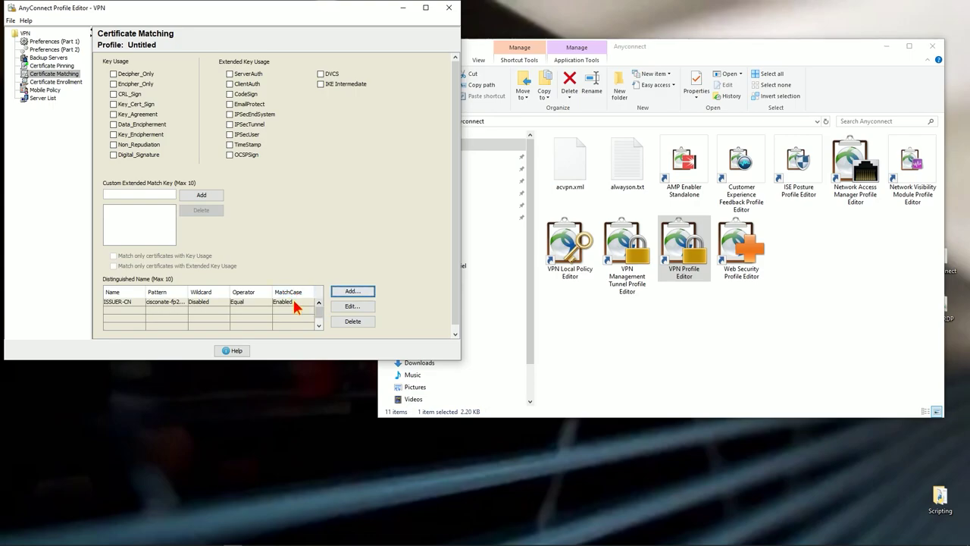
# Edit the ISSUER-CN rule, trimming its pattern to cisconate-fp2k-asa
pyautogui.click(280, 304)
pyautogui.click(352, 306)
pyautogui.click(89, 43)
pyautogui.moveTo(88, 43); pyautogui.dragTo(135, 40)
pyautogui.press('Delete')
# Enable Wildcard, disable MatchCase, save the rule, and go to Server List
pyautogui.click(30, 77)
pyautogui.moveTo(98, 43); pyautogui.dragTo(32, 43)
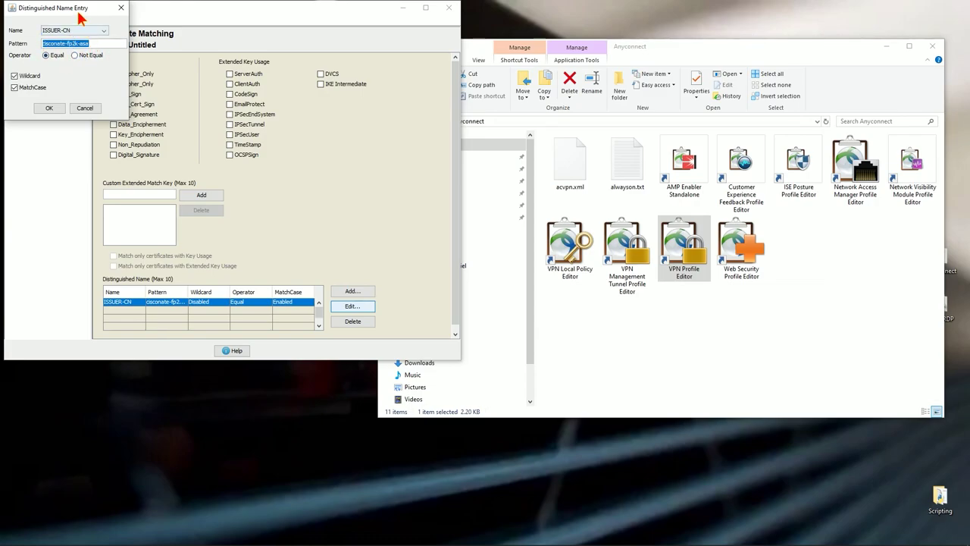
pyautogui.click(32, 88)
pyautogui.moveTo(66, 11); pyautogui.dragTo(279, 144)
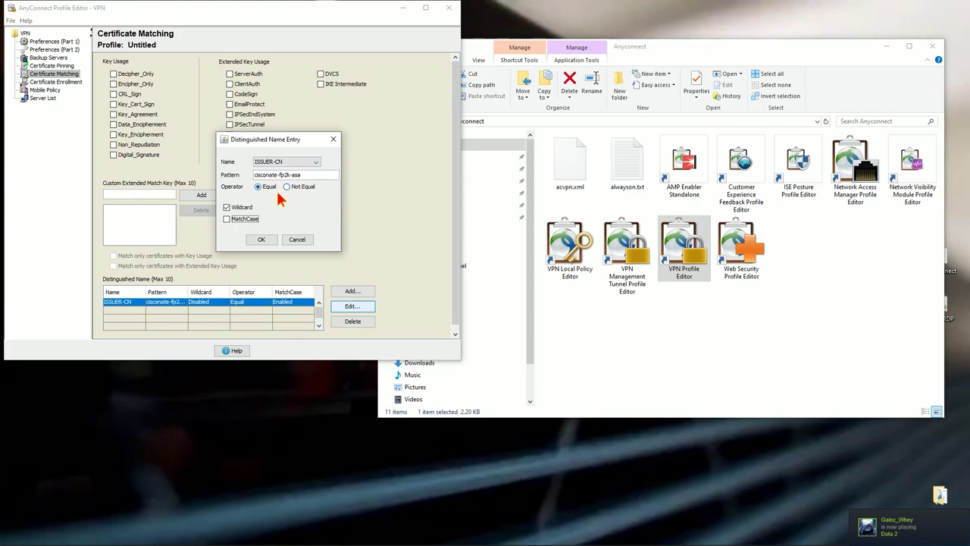
pyautogui.click(261, 240)
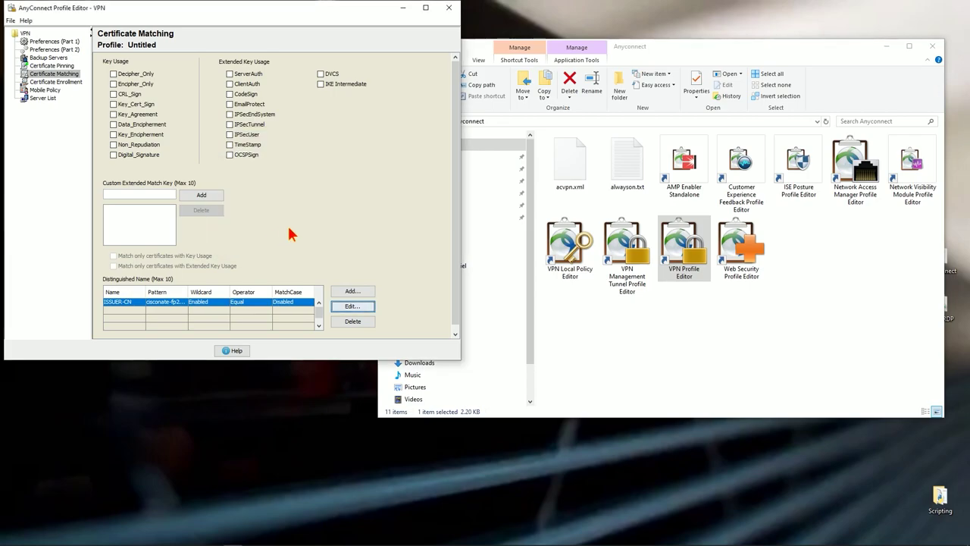
pyautogui.click(53, 99)
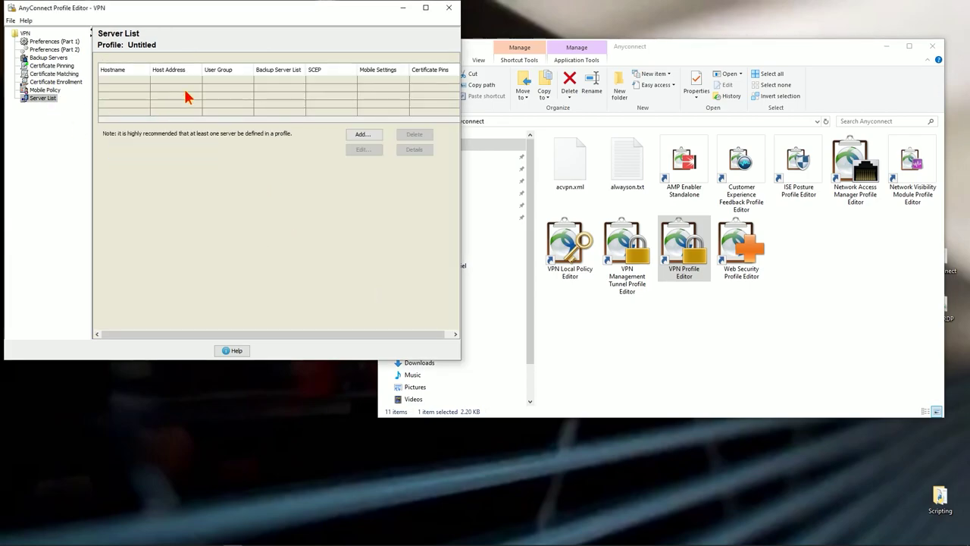
# Add a server entry named cisconate-fp2k-asa with FQDN cisconate-fp2k-asa.cisconate.local
pyautogui.click(171, 80)
pyautogui.click(375, 136)
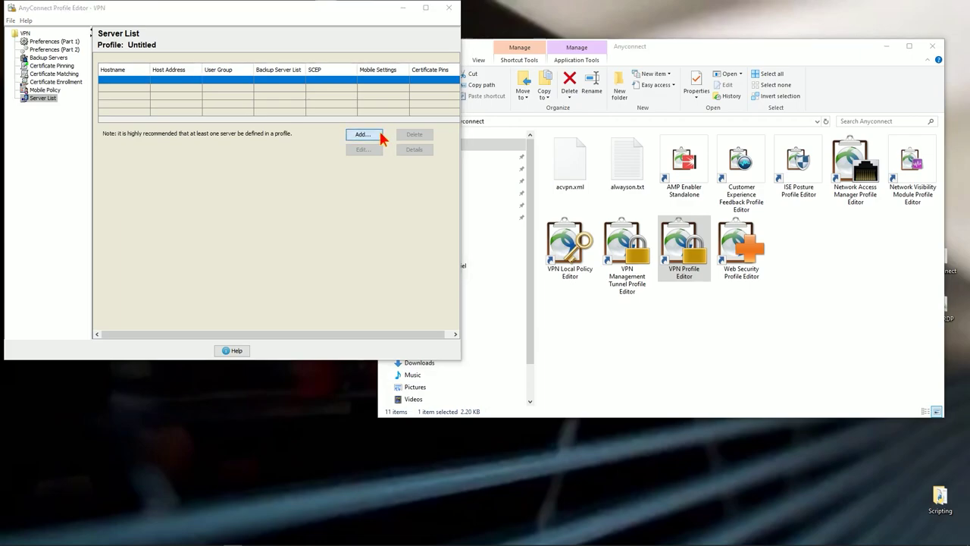
pyautogui.click(158, 85)
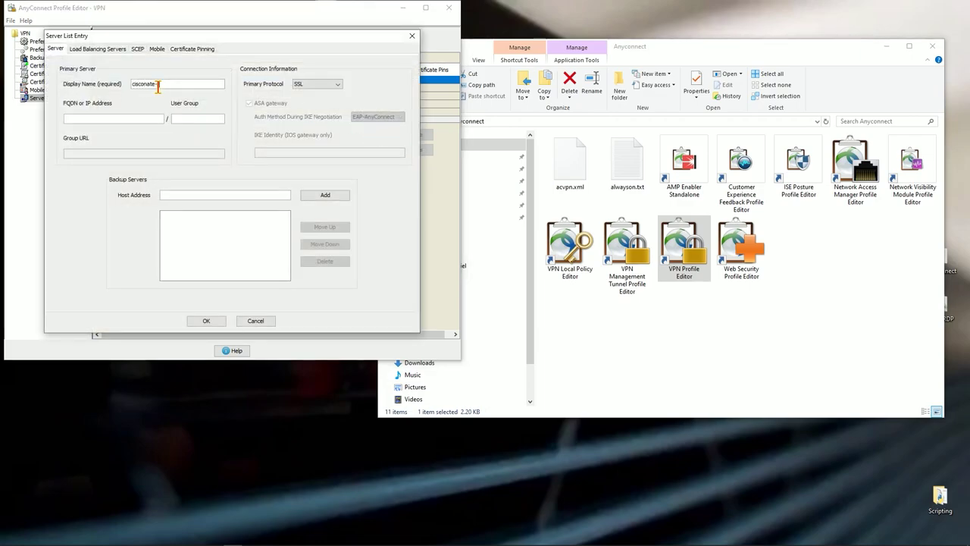
pyautogui.write('cisconate-b2k-as')
pyautogui.write('cisconate')
pyautogui.write('-fp2k-asa.')
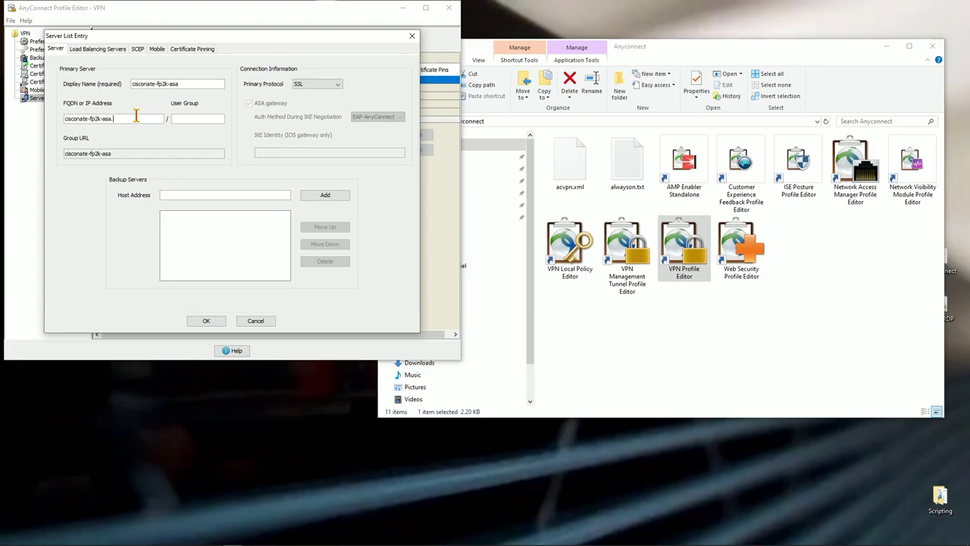
pyautogui.write('cisconate.local')
pyautogui.click(196, 118)
pyautogui.moveTo(69, 118)
pyautogui.mouseDown()
pyautogui.moveTo(159, 120)
pyautogui.moveTo(65, 119)
pyautogui.mouseUp()
pyautogui.click(156, 122)
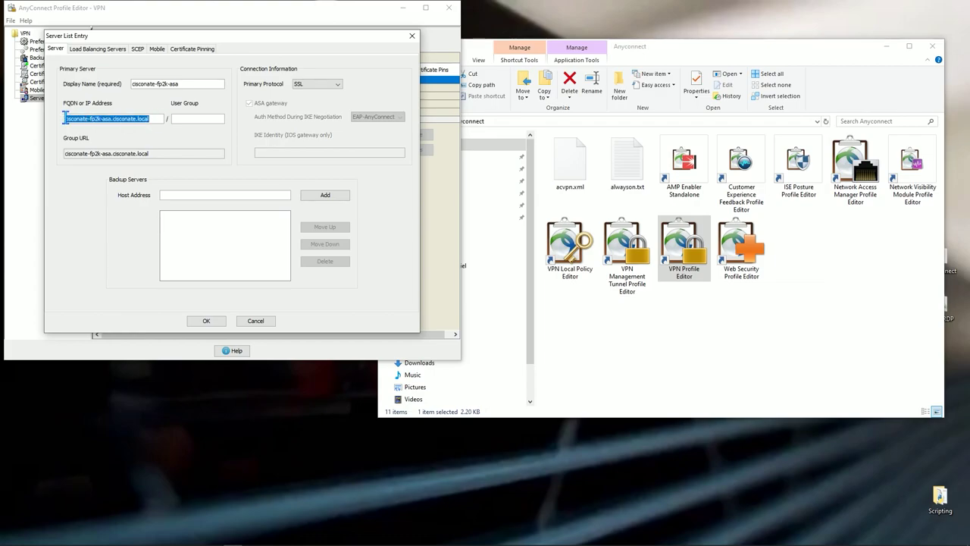
# Give the server user group ikev2profile and IPsec as primary protocol, then confirm it
pyautogui.click(197, 119)
pyautogui.write('ike')
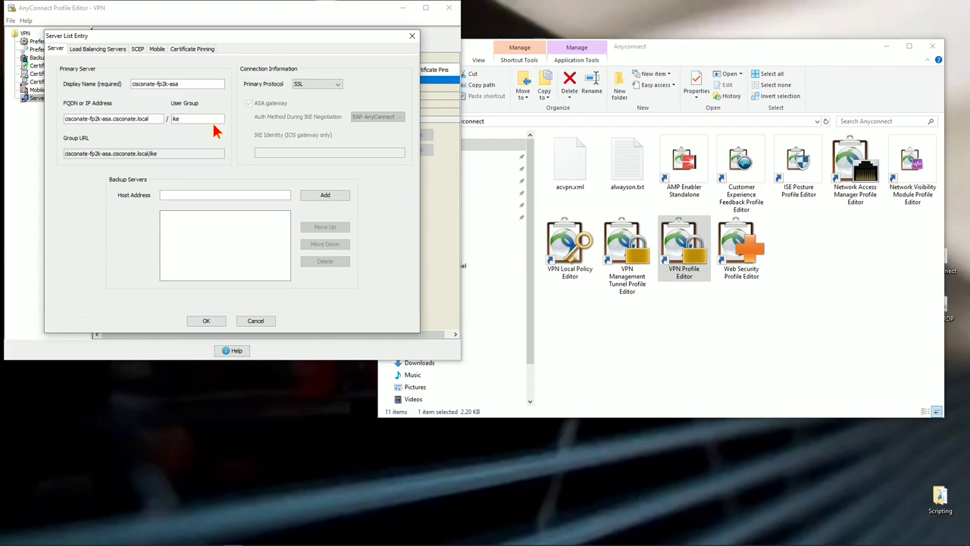
pyautogui.write('v2profile')
pyautogui.moveTo(219, 119); pyautogui.dragTo(159, 119)
pyautogui.click(211, 118)
pyautogui.click(331, 85)
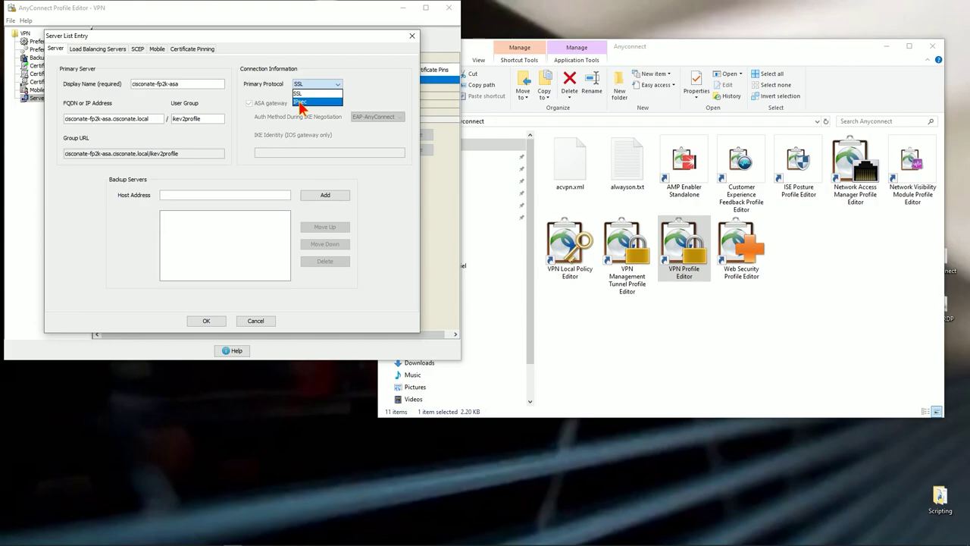
pyautogui.click(301, 102)
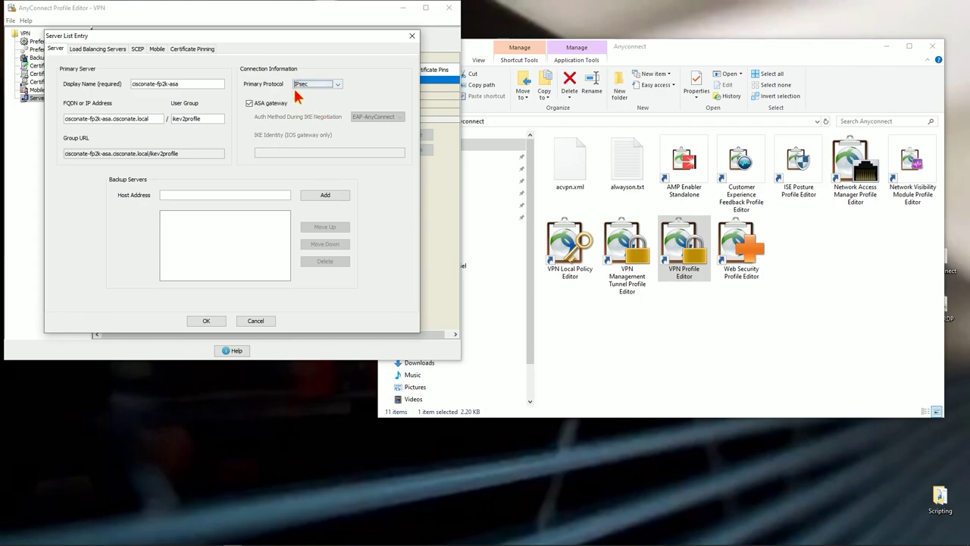
pyautogui.click(206, 321)
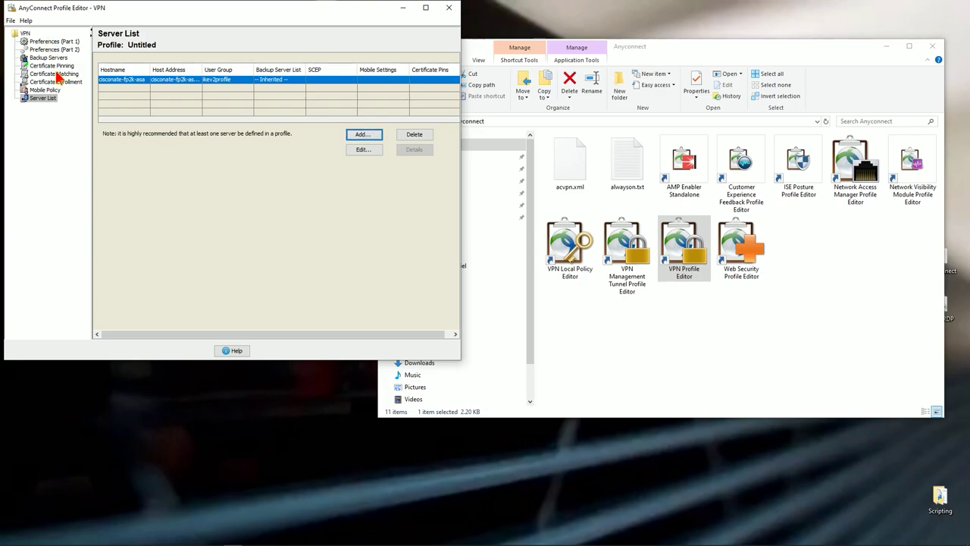
# Save the VPN profile to the Desktop as acvpn.xml and close the Profile Editor
pyautogui.click(11, 20)
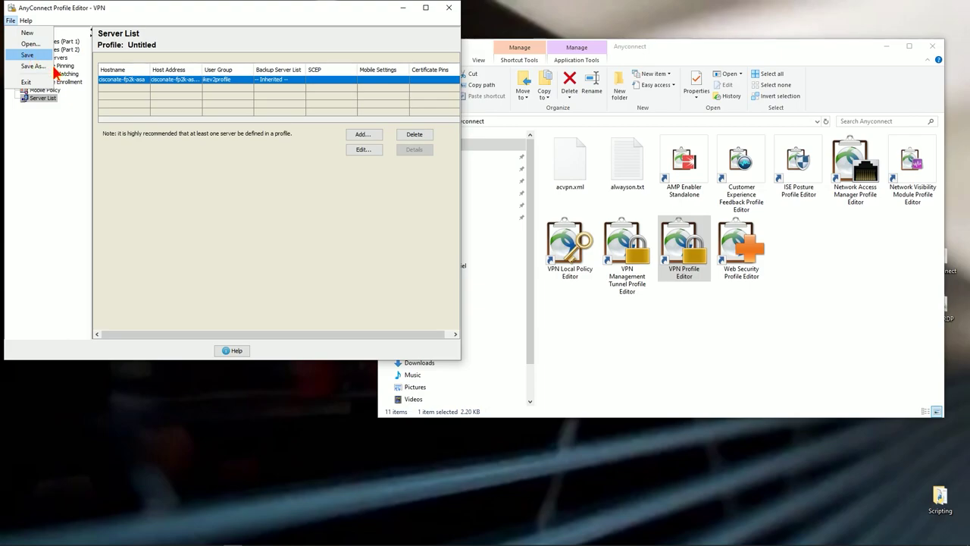
pyautogui.click(54, 67)
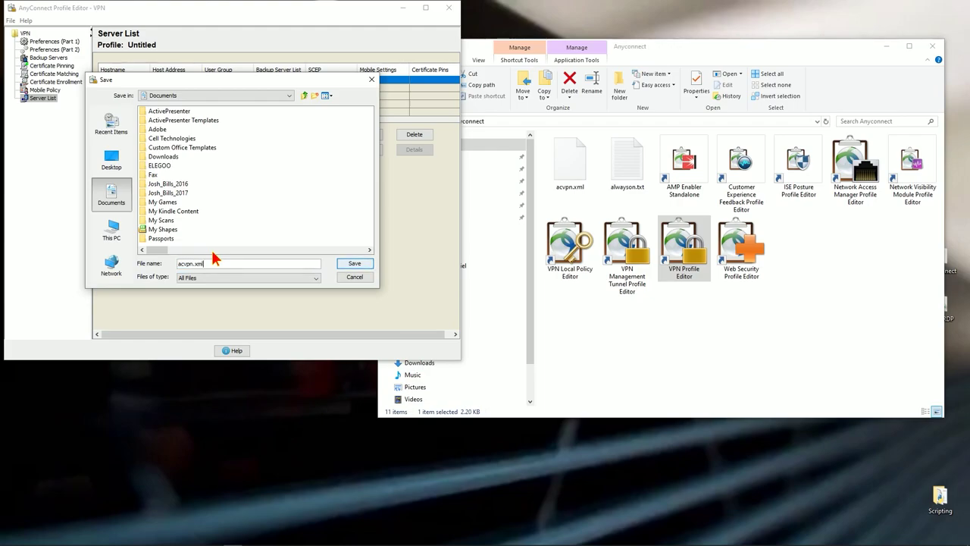
pyautogui.click(111, 159)
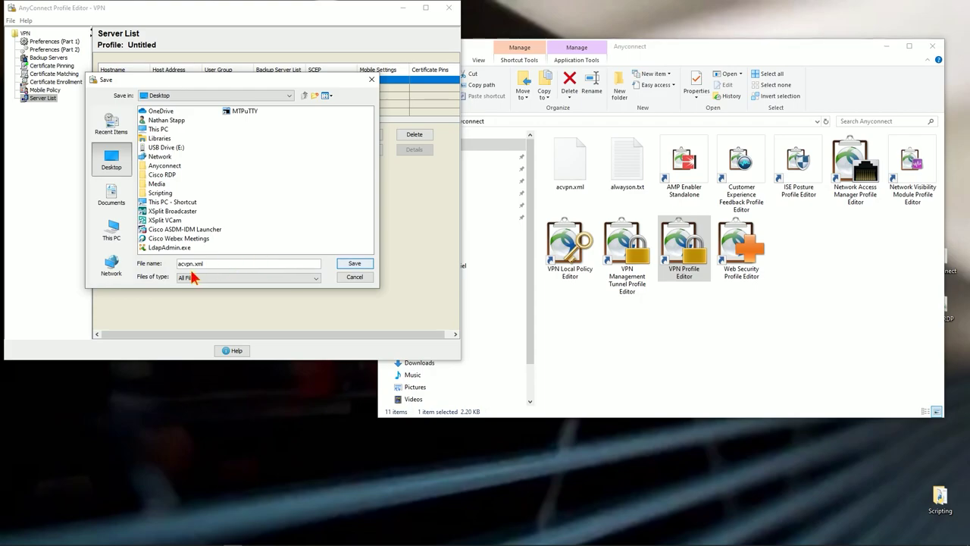
pyautogui.click(354, 265)
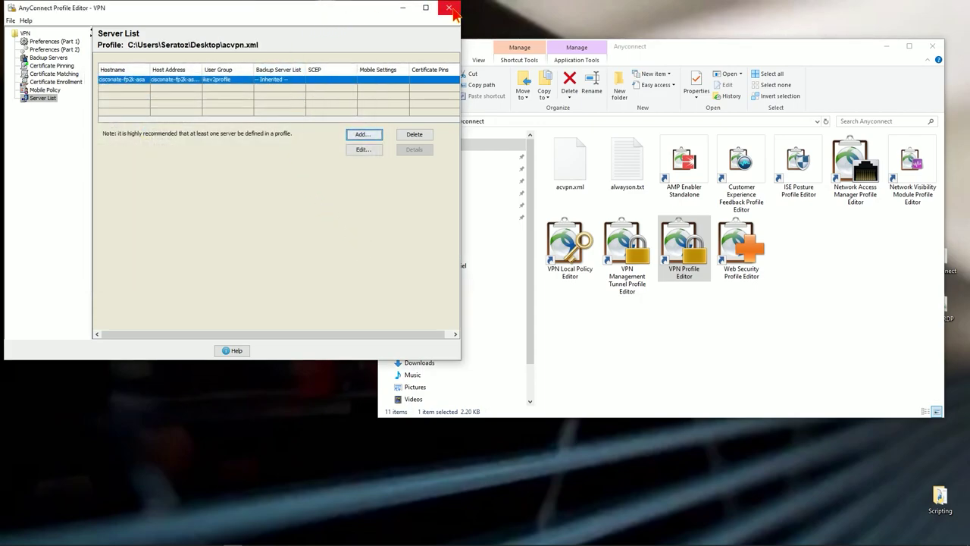
pyautogui.click(449, 7)
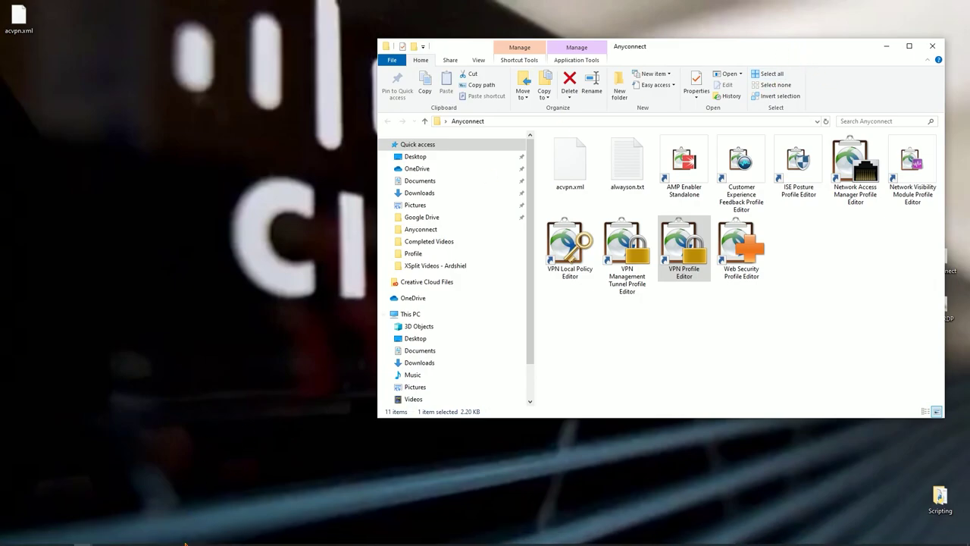
# In ASDM, go to Network (Client) Access > AnyConnect Client Profile and begin adding a profile
pyautogui.click(215, 538)
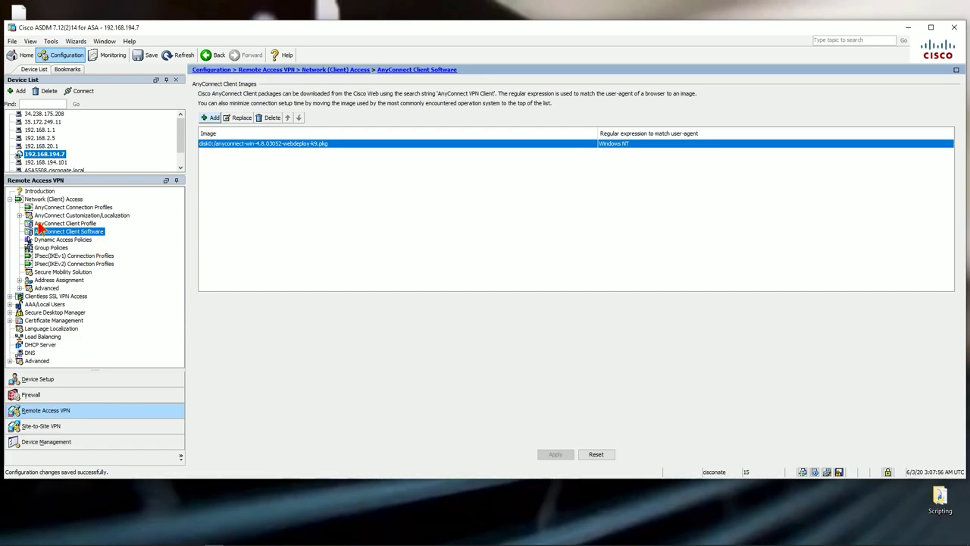
pyautogui.click(72, 223)
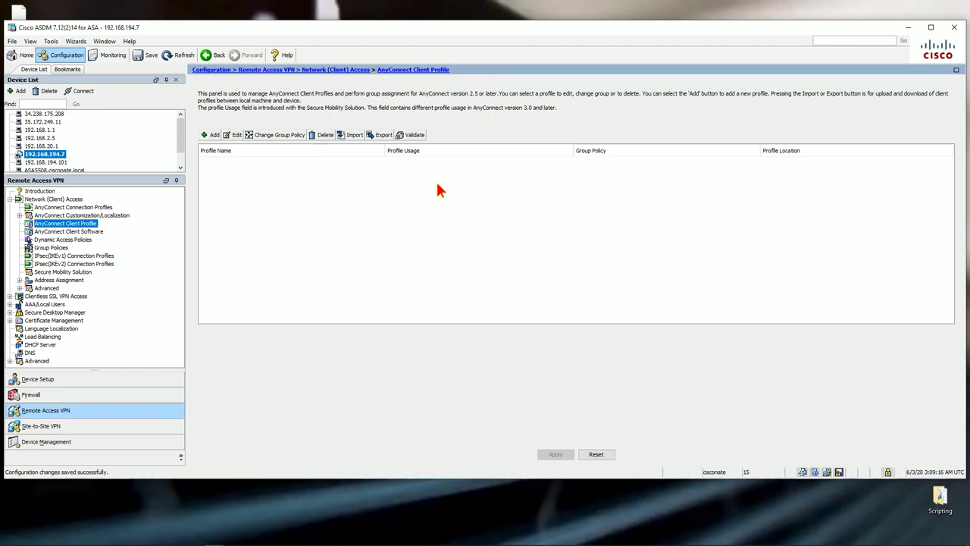
pyautogui.click(211, 136)
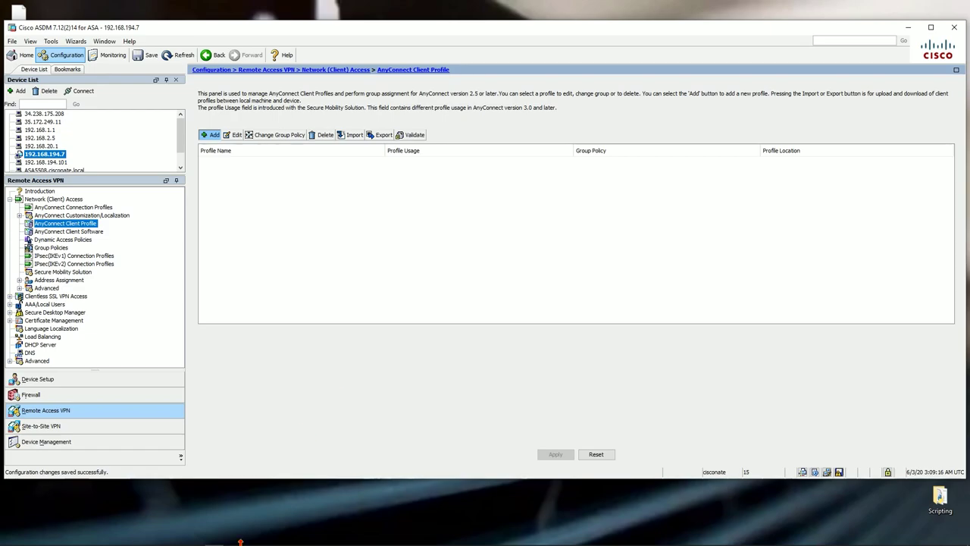
# Bring up the AnyConnect Client Profile page for 192.168.194.7, whose profile list is empty
pyautogui.moveTo(256, 542)
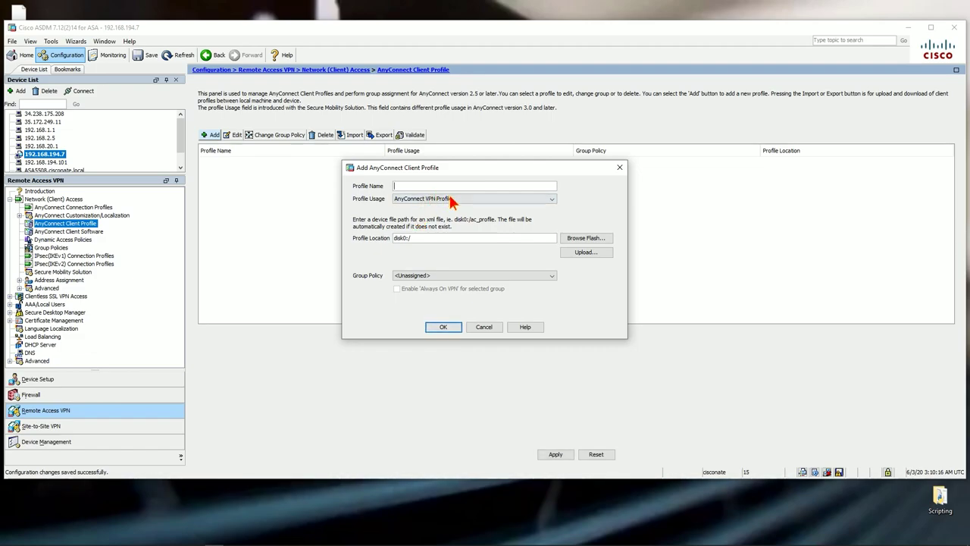
# Upload Desktop\acvpn.xml to flash, overwriting the old copy, and use disk0:/acvpn.xml as the profile location
pyautogui.click(584, 252)
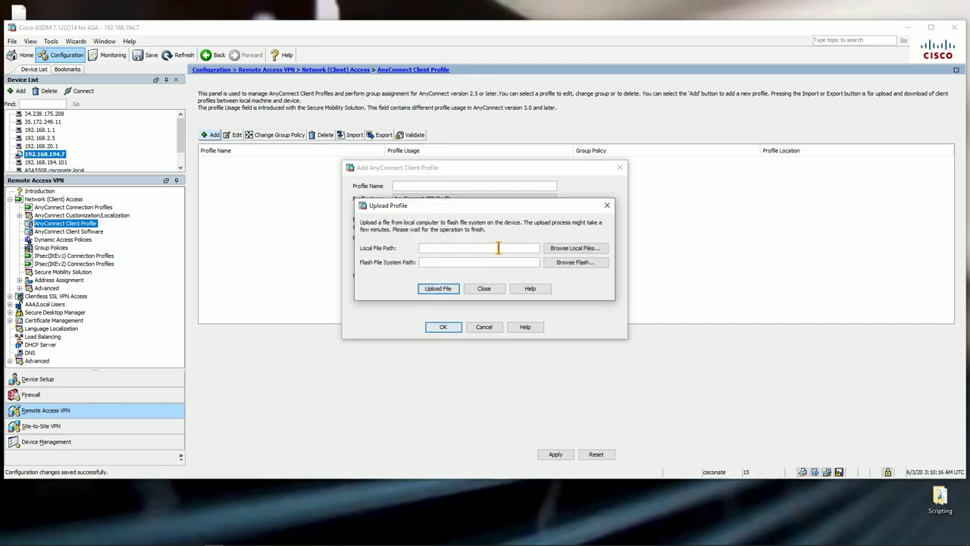
pyautogui.click(574, 248)
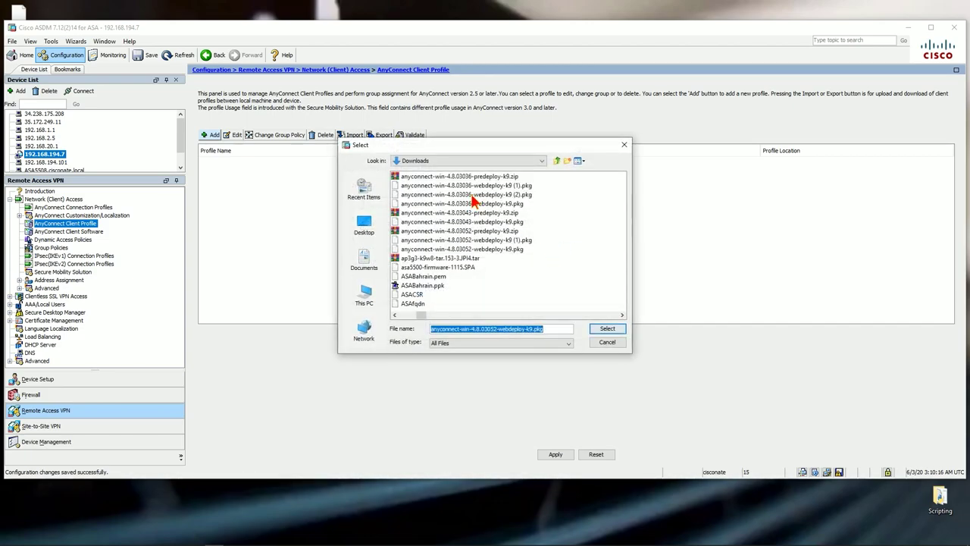
pyautogui.click(367, 231)
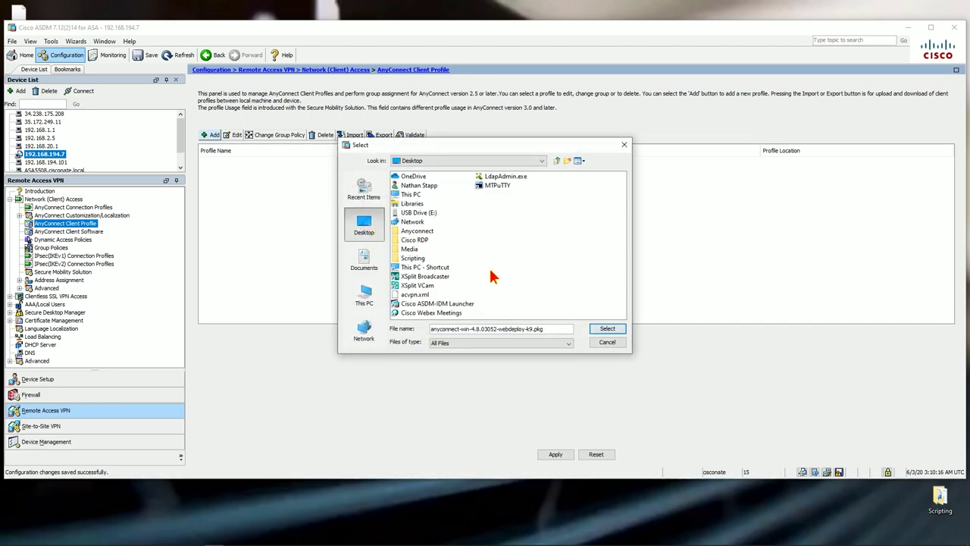
pyautogui.click(429, 295)
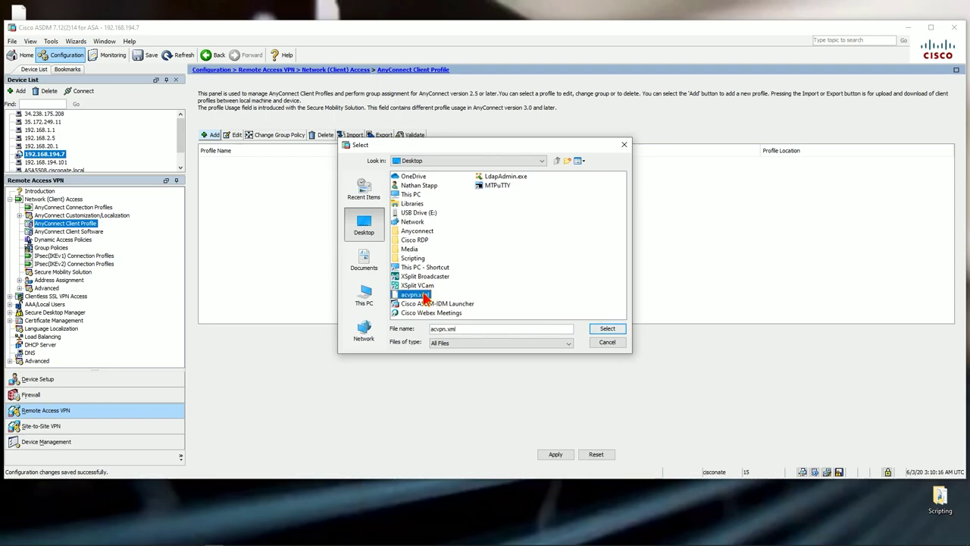
pyautogui.click(607, 329)
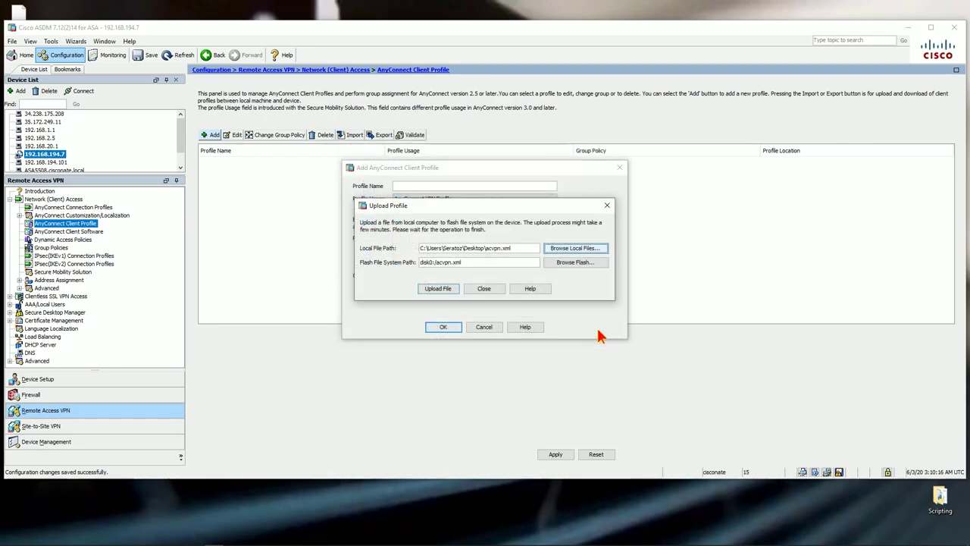
pyautogui.click(450, 286)
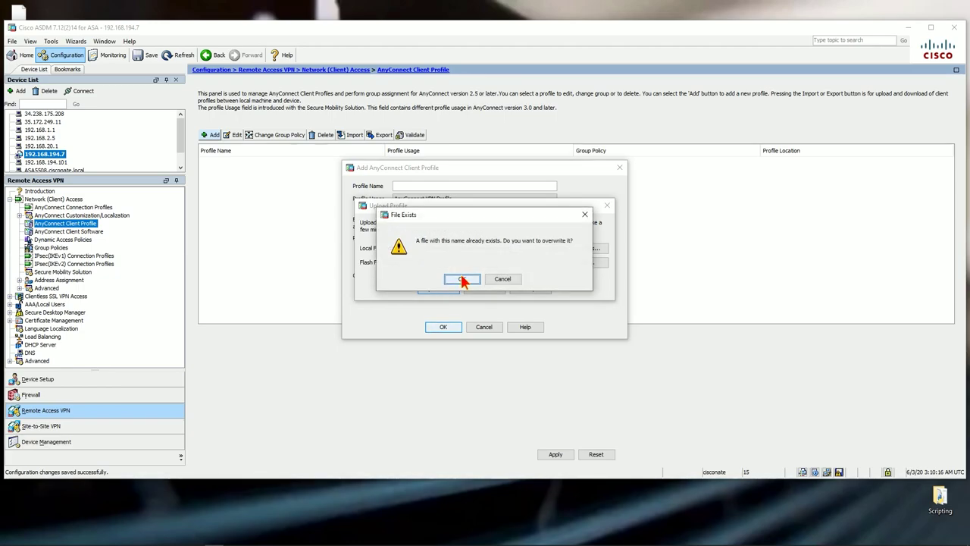
pyautogui.click(463, 279)
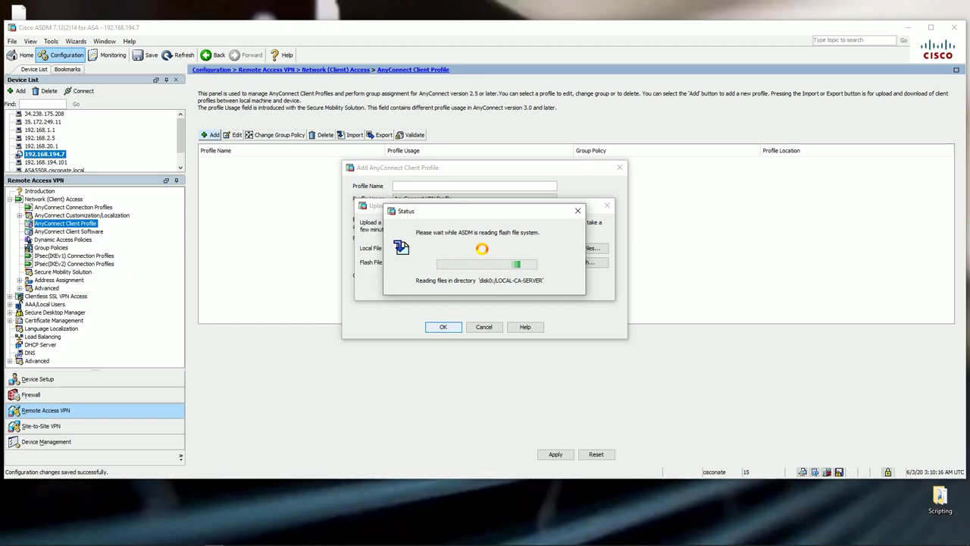
pyautogui.click(489, 285)
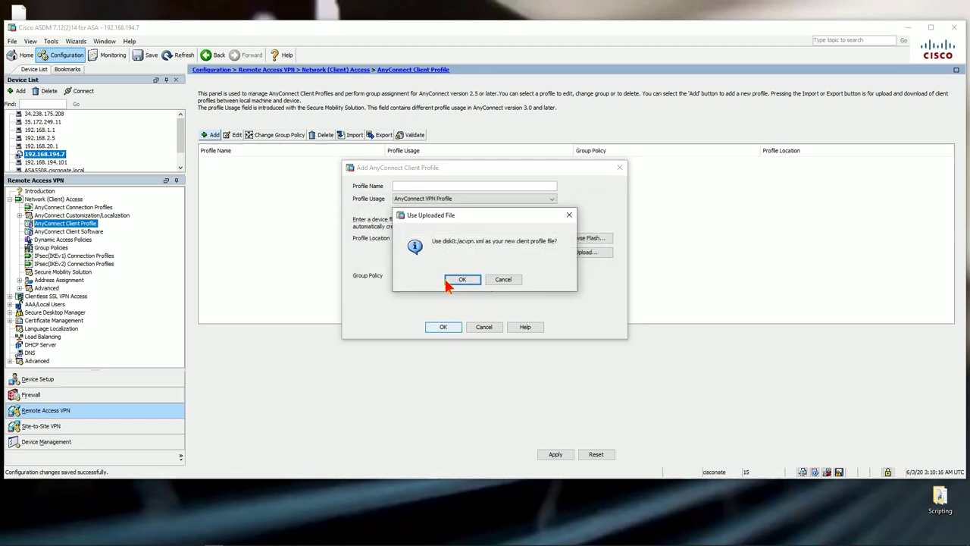
pyautogui.click(461, 285)
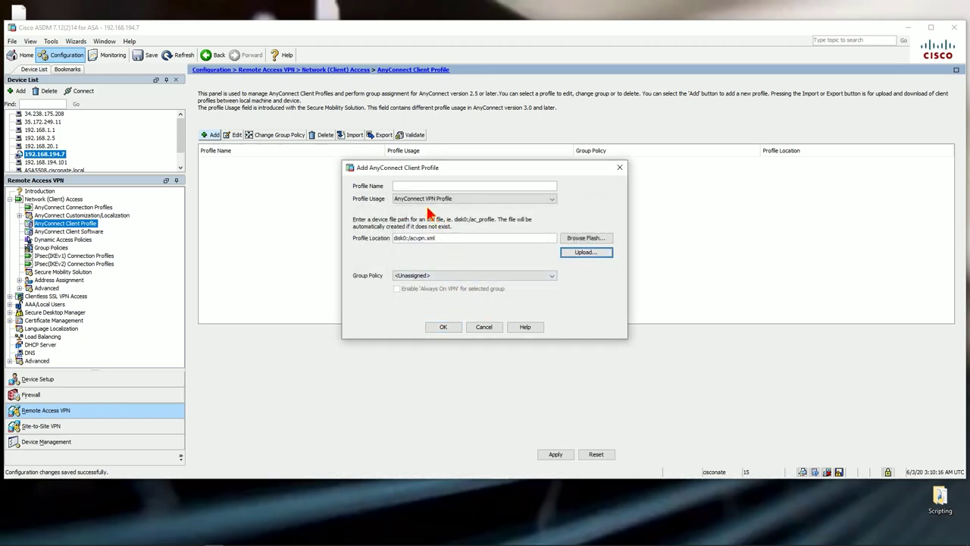
# Create client profile acvpn with AnyConnect VPN Profile usage and group policy left <Unassigned>
pyautogui.click(423, 186)
pyautogui.write('acvpn')
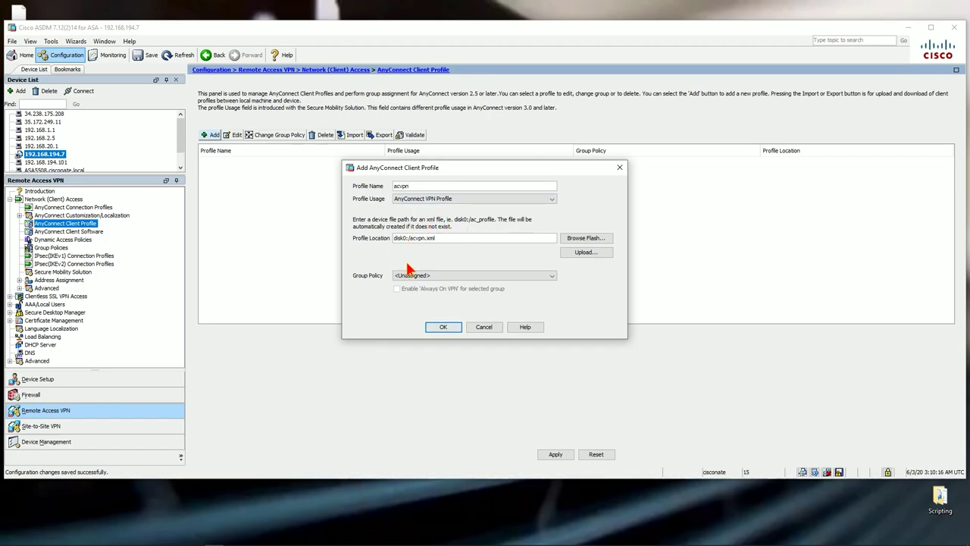
pyautogui.moveTo(410, 238); pyautogui.dragTo(445, 239)
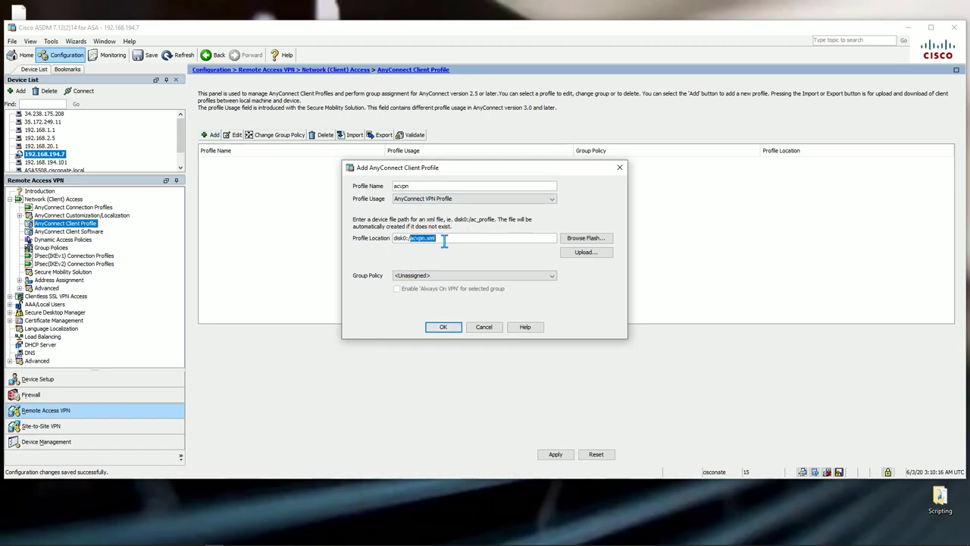
pyautogui.click(412, 186)
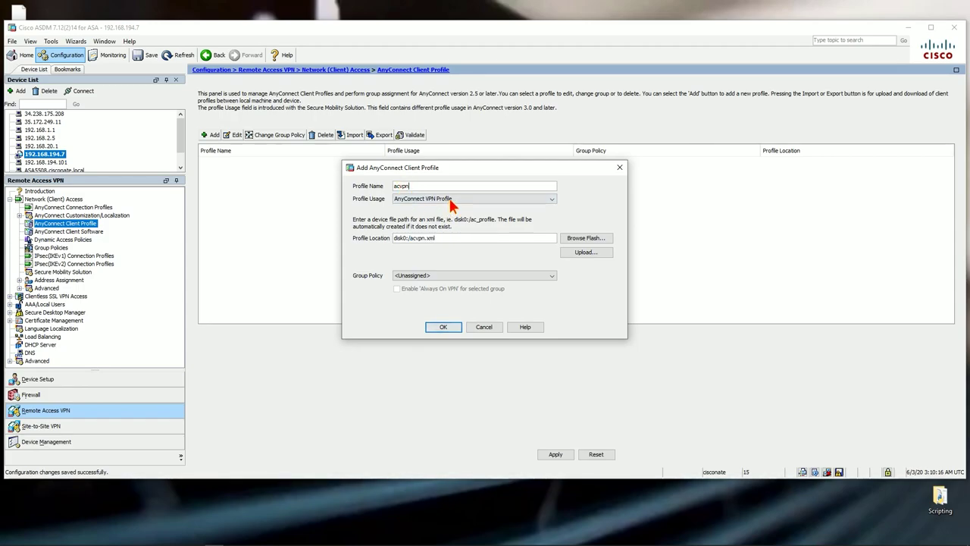
pyautogui.click(449, 200)
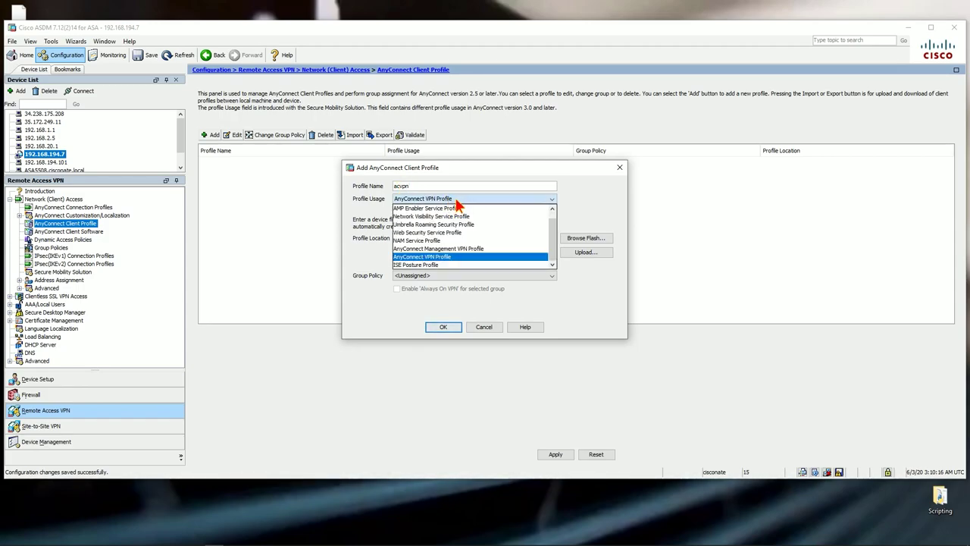
pyautogui.click(592, 217)
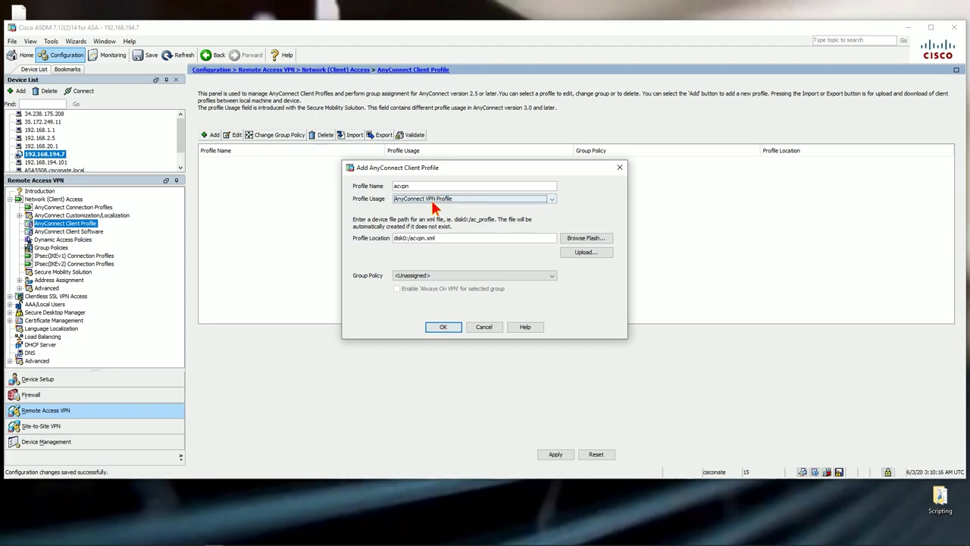
pyautogui.click(447, 276)
pyautogui.click(424, 284)
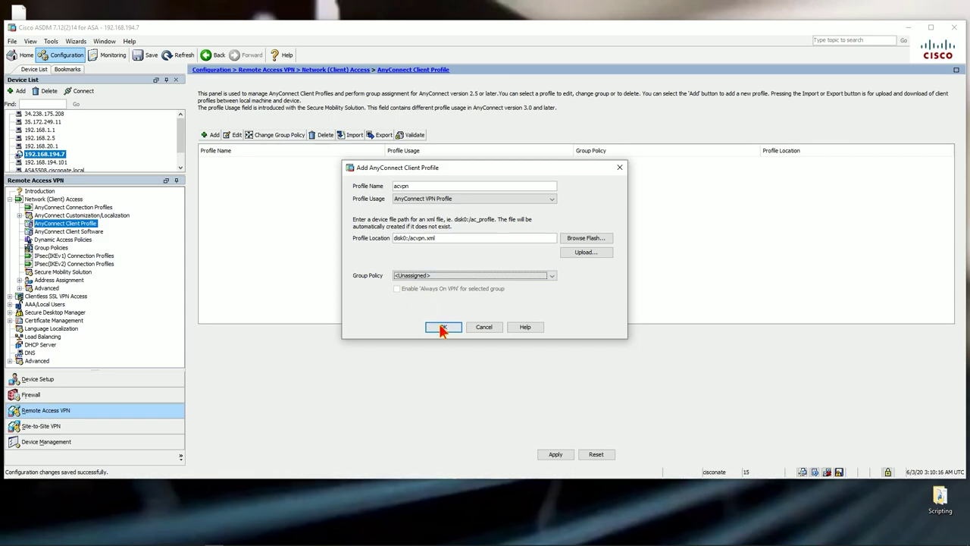
pyautogui.click(442, 327)
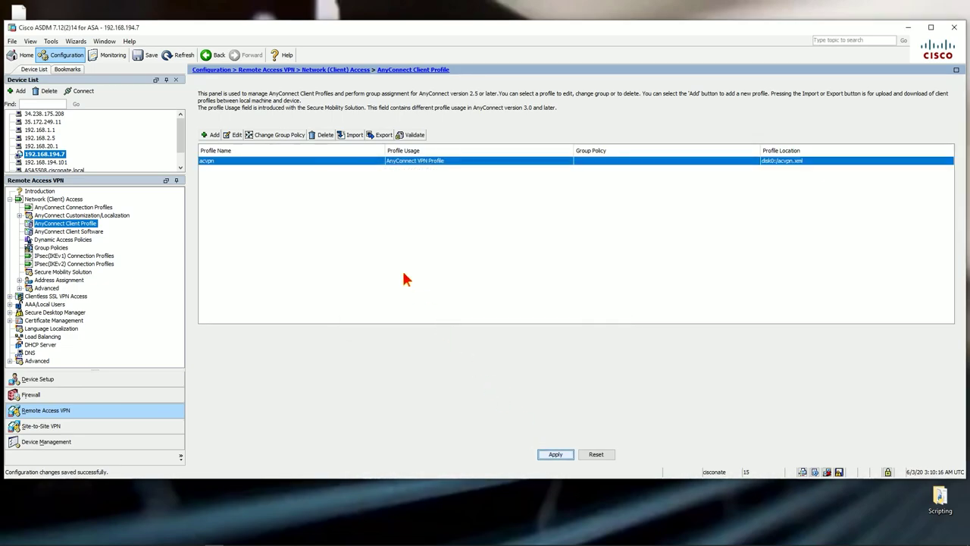
# Apply the acvpn profile change and send the previewed CLI commands to the ASA
pyautogui.click(545, 455)
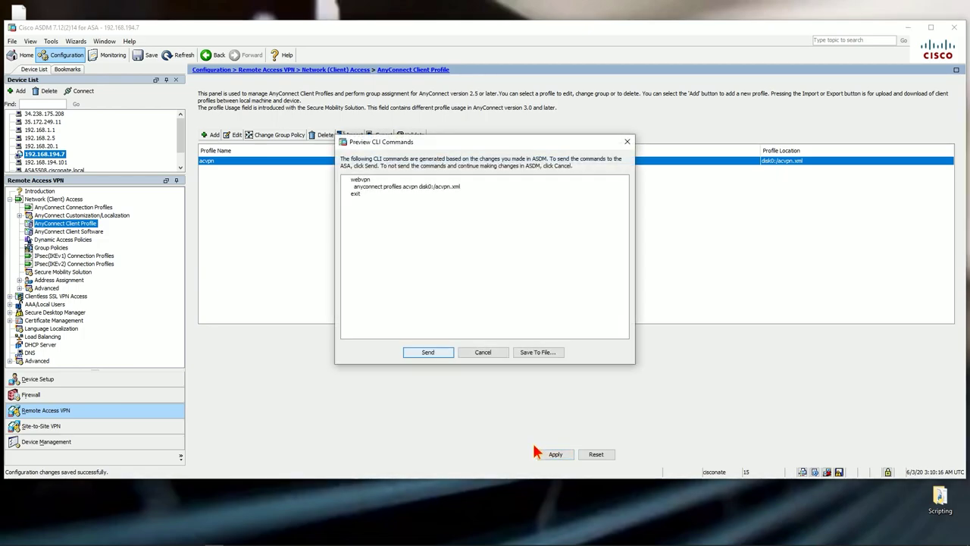
pyautogui.click(428, 355)
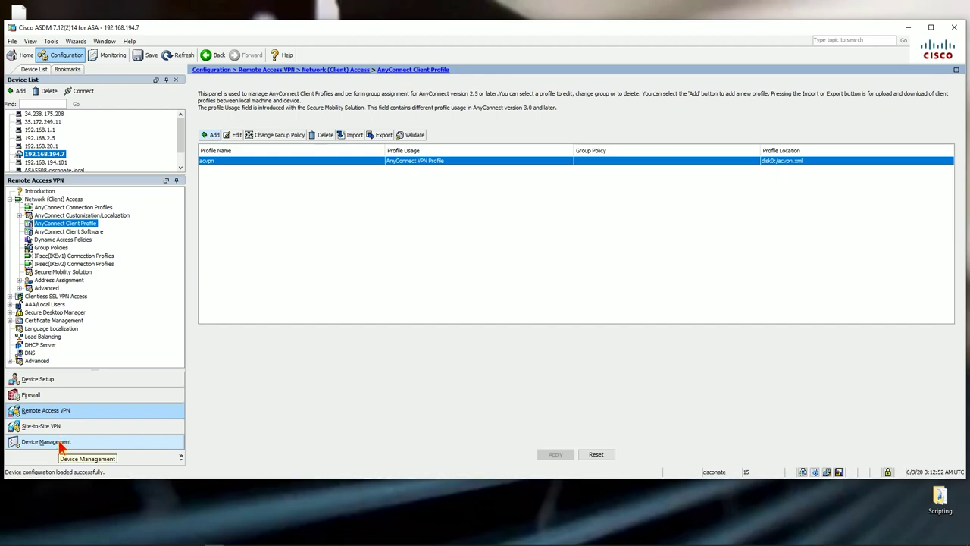
# Go to Device Management > Certificate Management > Identity Certificates and start adding a certificate
pyautogui.click(62, 445)
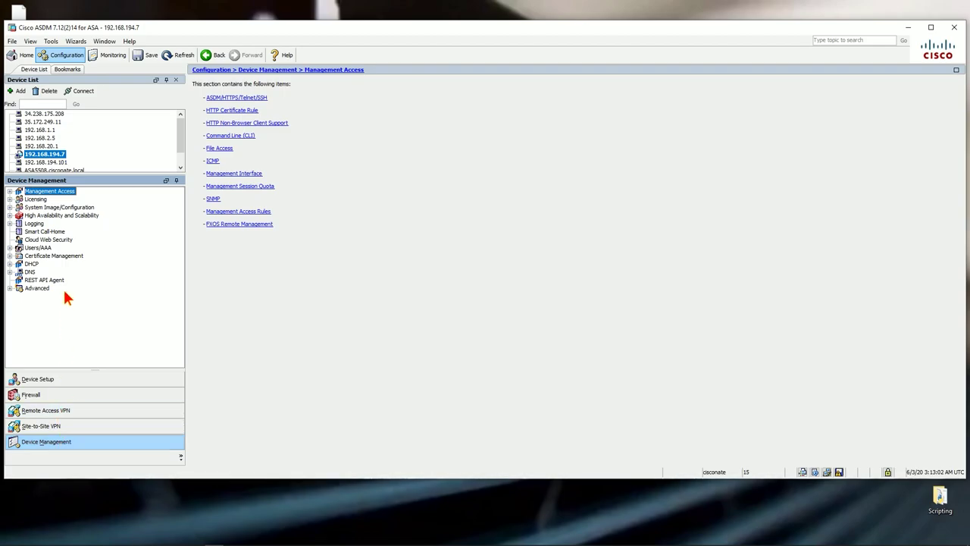
pyautogui.doubleClick(50, 256)
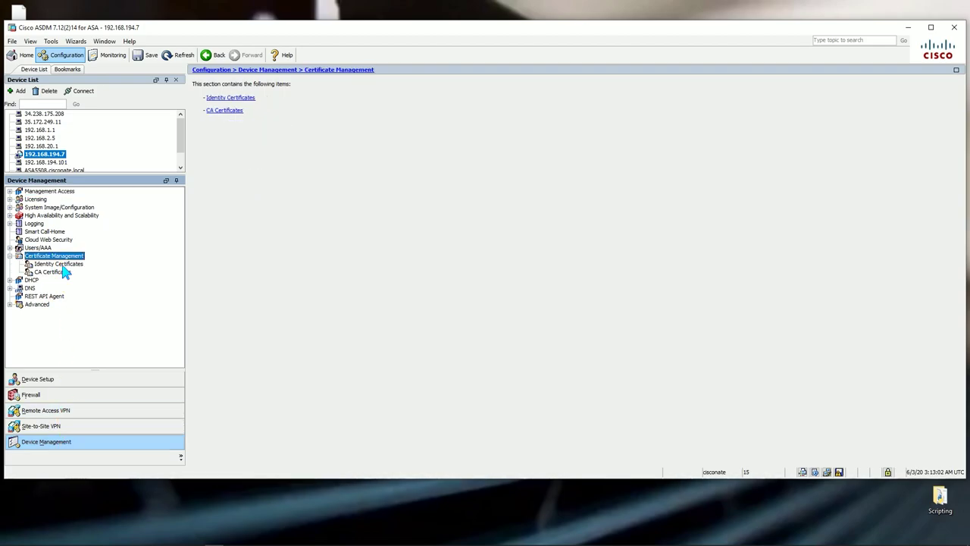
pyautogui.click(61, 264)
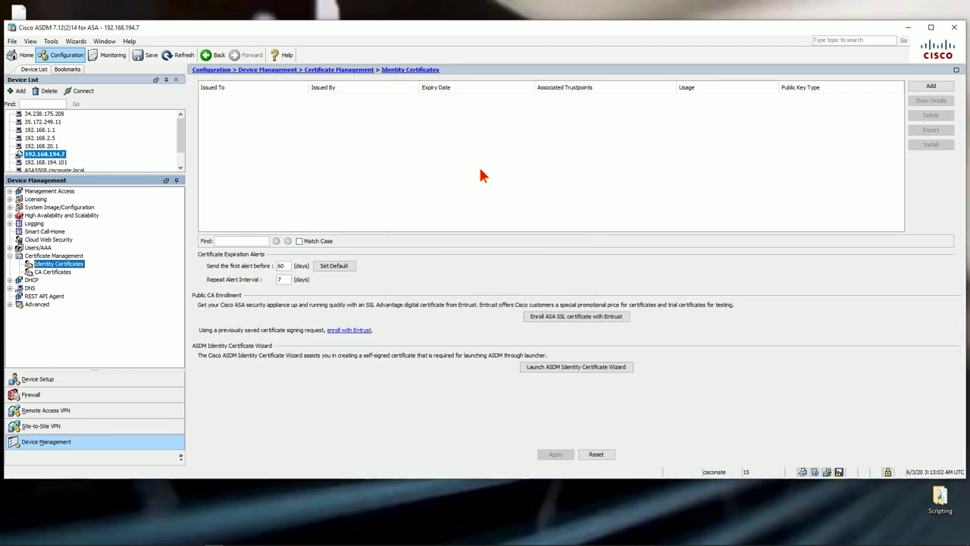
pyautogui.click(933, 88)
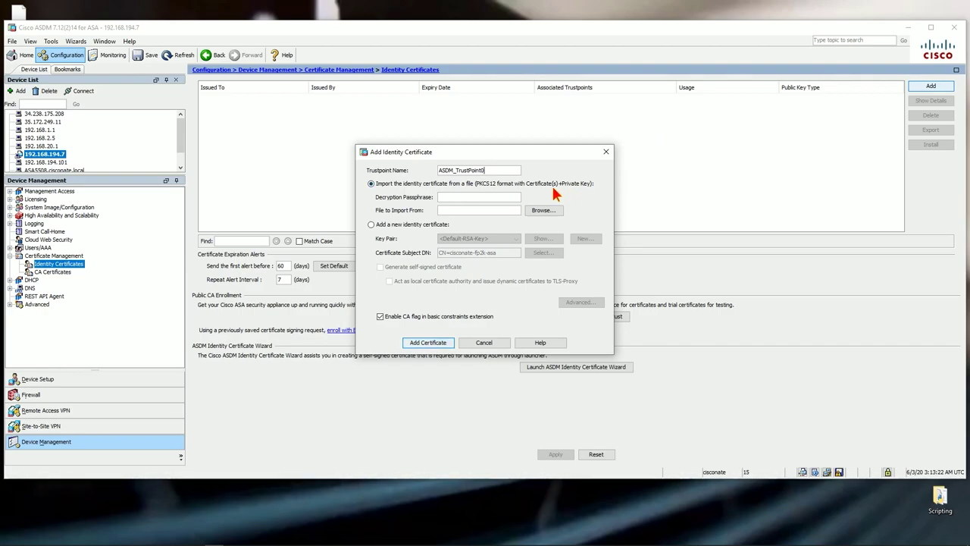
# Choose to add a new identity certificate and select the existing subject DN text
pyautogui.click(371, 225)
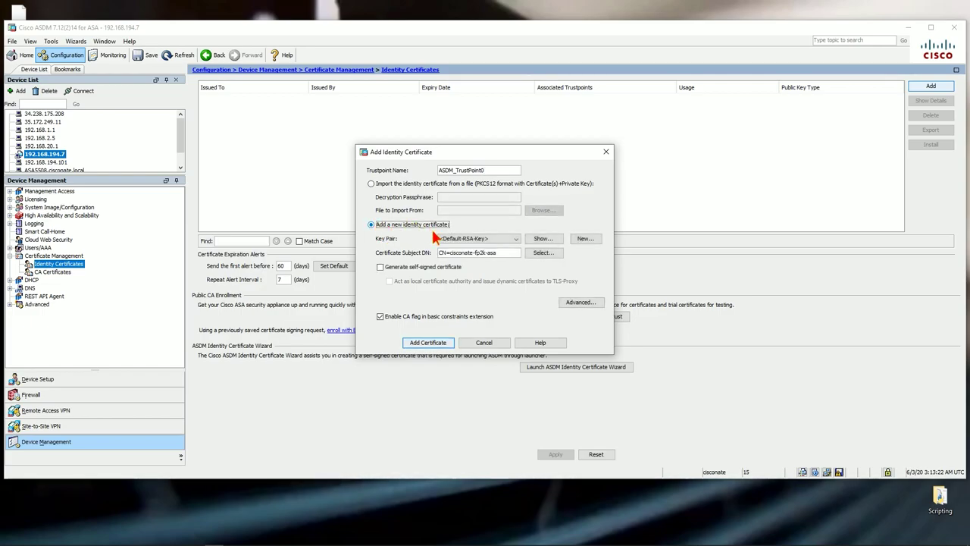
pyautogui.click(507, 253)
pyautogui.moveTo(507, 255); pyautogui.dragTo(418, 252)
pyautogui.click(499, 255)
pyautogui.moveTo(512, 253); pyautogui.dragTo(418, 248)
pyautogui.click(499, 253)
pyautogui.moveTo(500, 253); pyautogui.dragTo(441, 250)
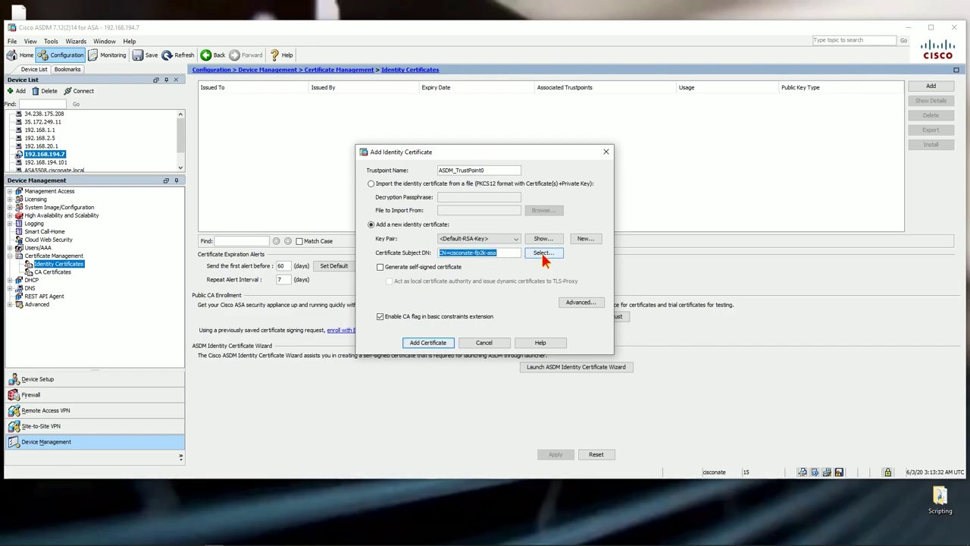
# Build the subject DN as Common Name (CN) cisconate-fp2k-asa.cisconate.local
pyautogui.click(543, 252)
pyautogui.click(443, 236)
pyautogui.click(444, 255)
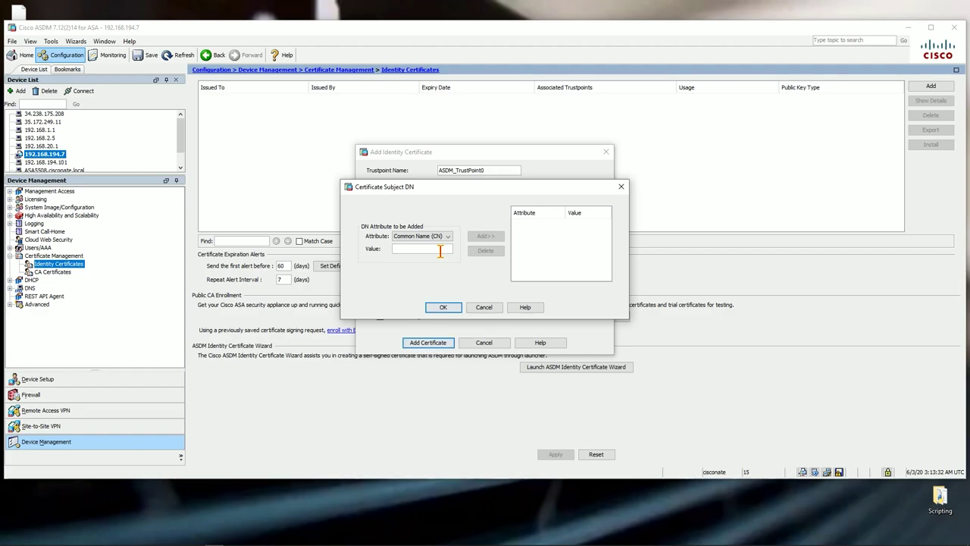
pyautogui.write('cisco')
pyautogui.write('nate-fp2k')
pyautogui.write('-')
pyautogui.write('asa.cisconate.local')
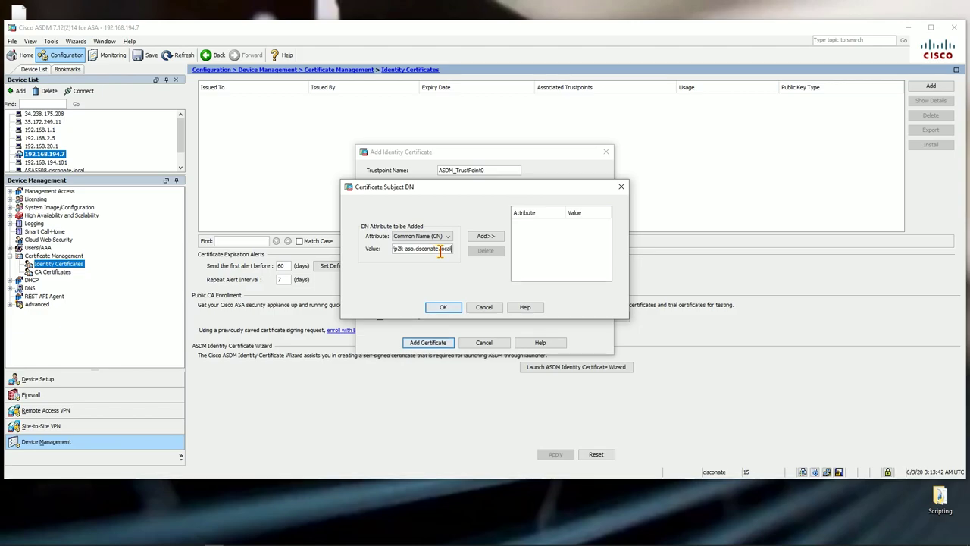
pyautogui.click(485, 235)
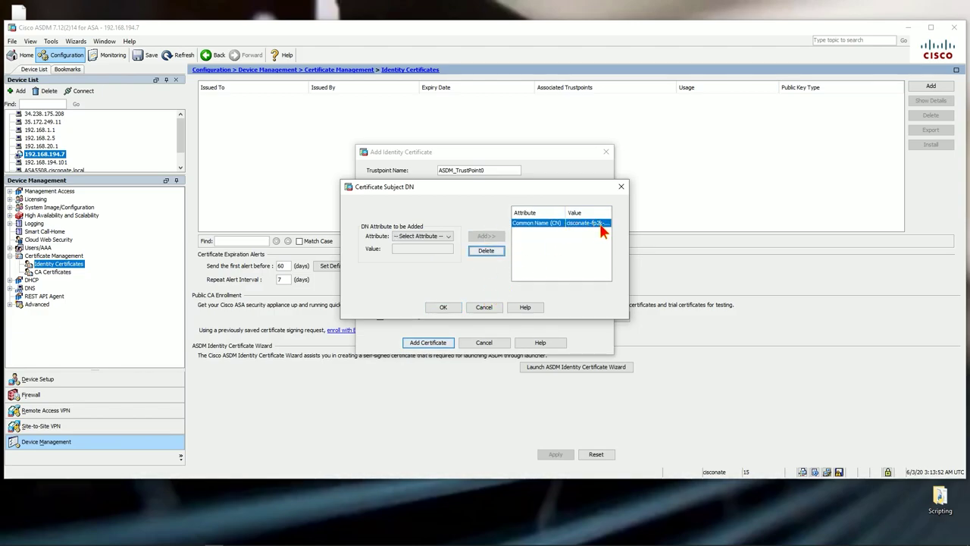
pyautogui.click(447, 308)
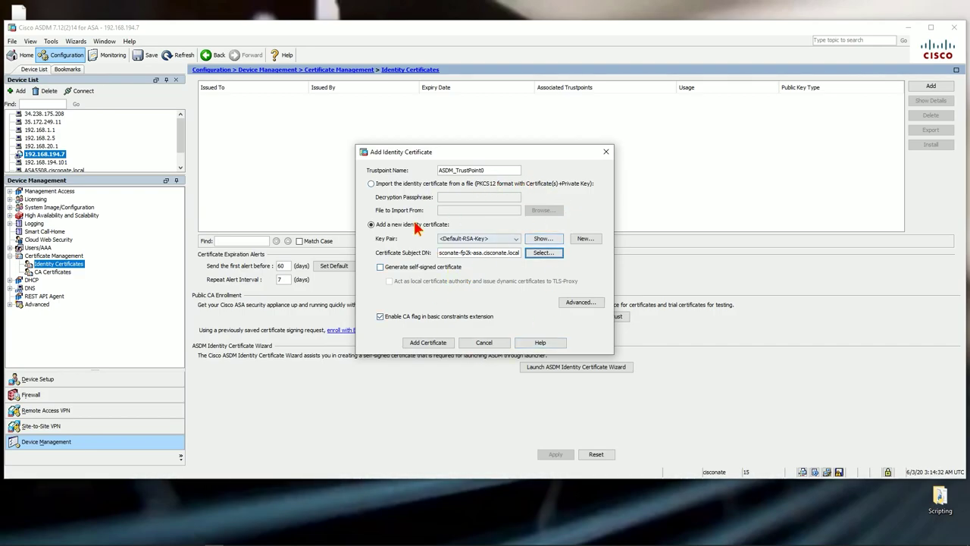
# Add the identity certificate, send its commands, and save the CSR to the Desktop as asacsr
pyautogui.click(424, 344)
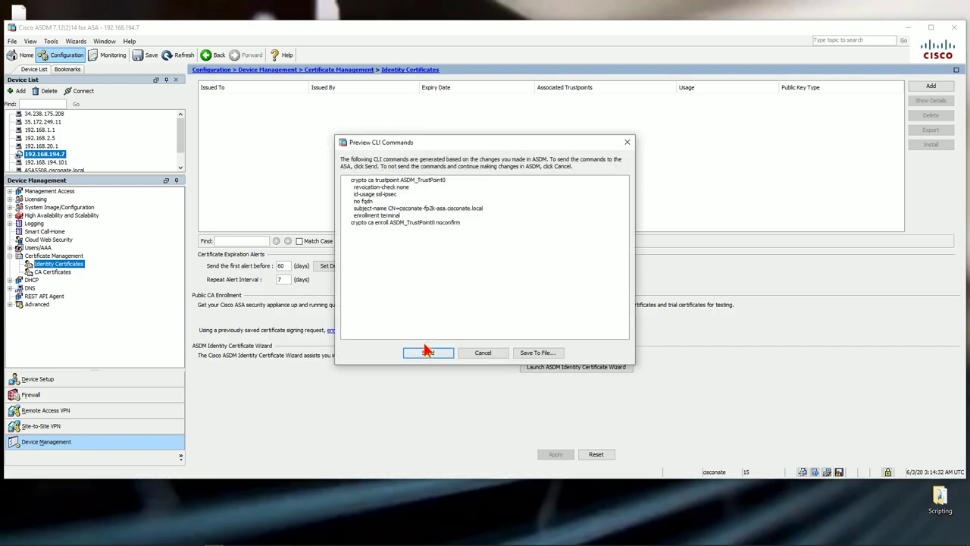
pyautogui.click(442, 350)
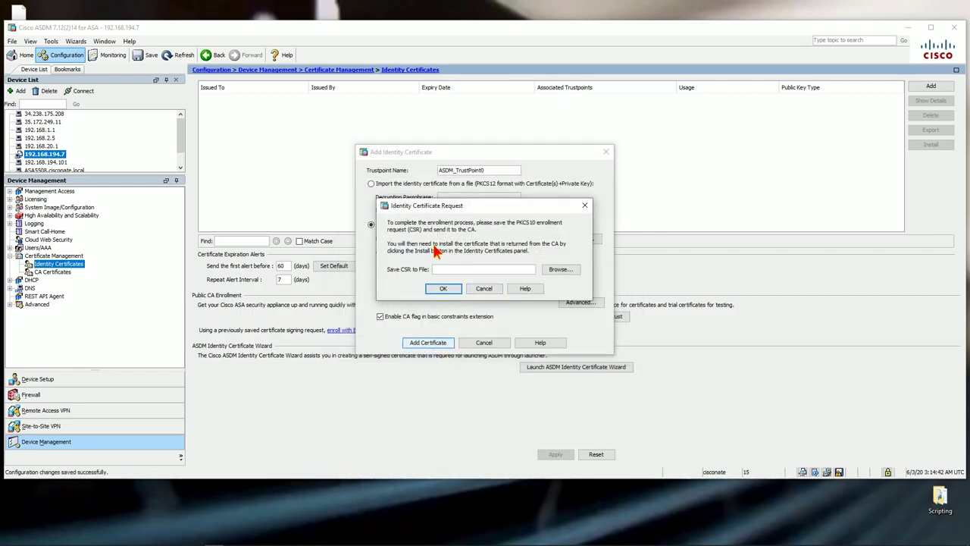
pyautogui.click(561, 269)
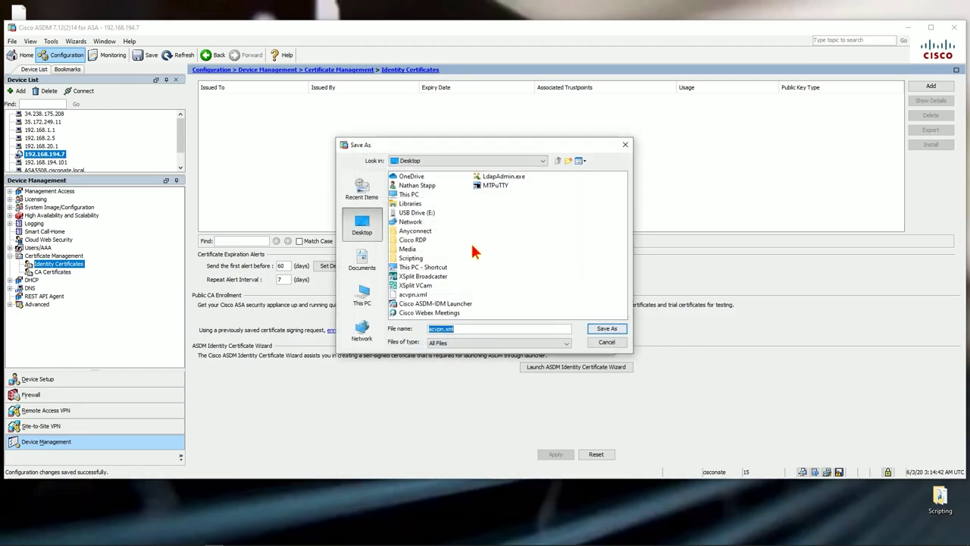
pyautogui.write('asacsr')
pyautogui.click(606, 328)
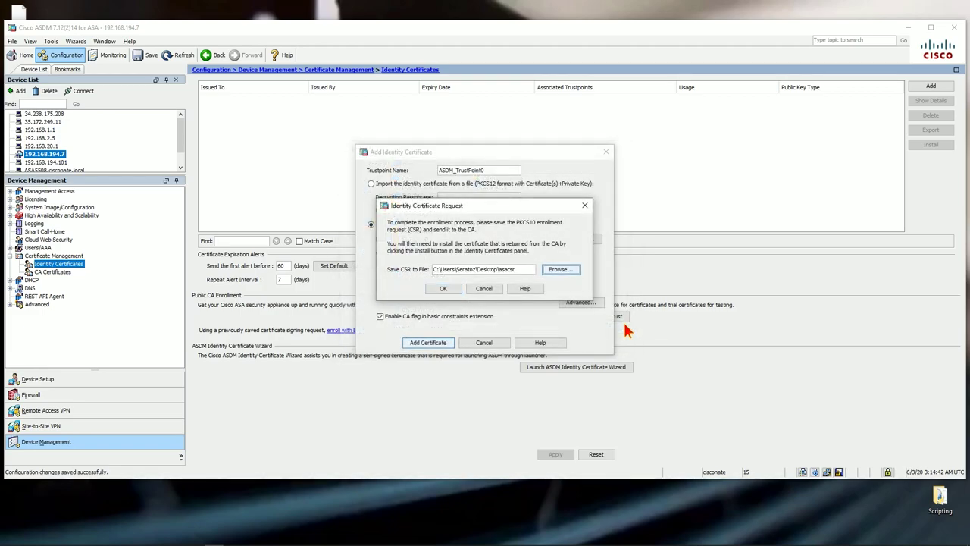
pyautogui.click(444, 289)
pyautogui.click(485, 285)
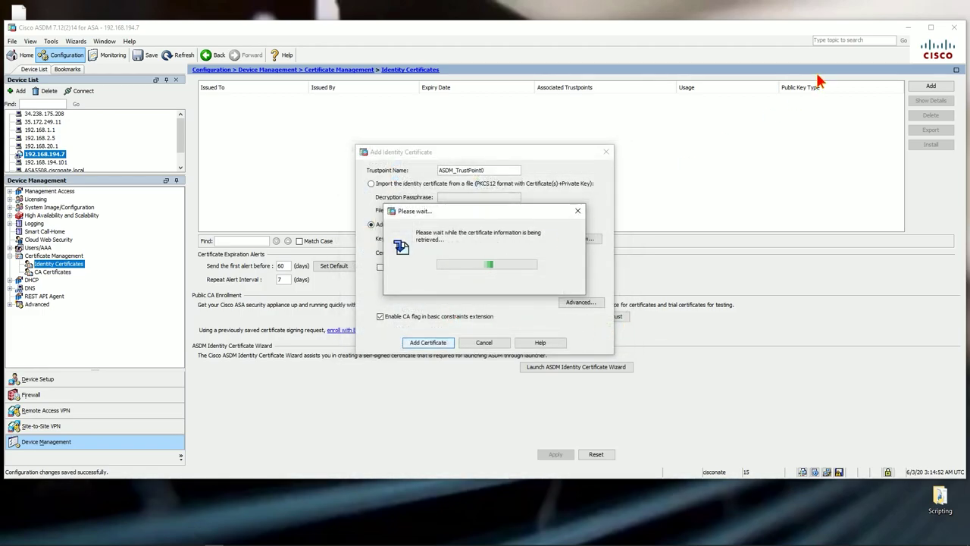
# Minimize ASDM, select the saved asacsr file, and close the Anyconnect folder window
pyautogui.click(906, 29)
pyautogui.click(23, 71)
pyautogui.click(932, 46)
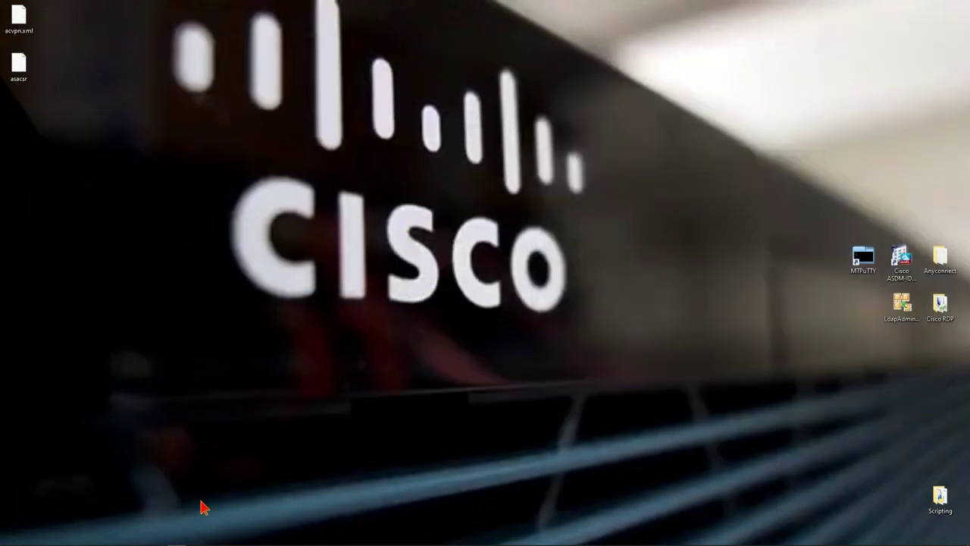
pyautogui.moveTo(144, 538)
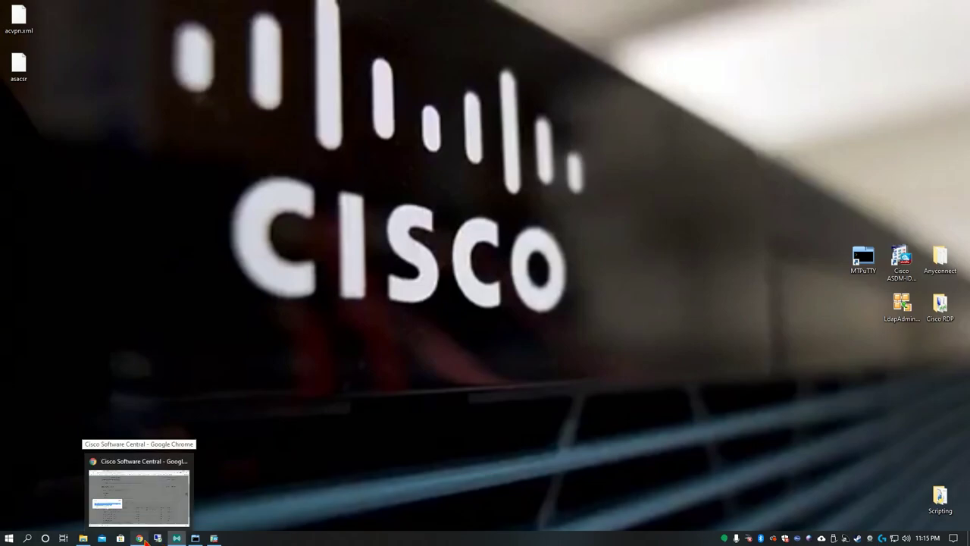
pyautogui.click(144, 496)
pyautogui.click(186, 9)
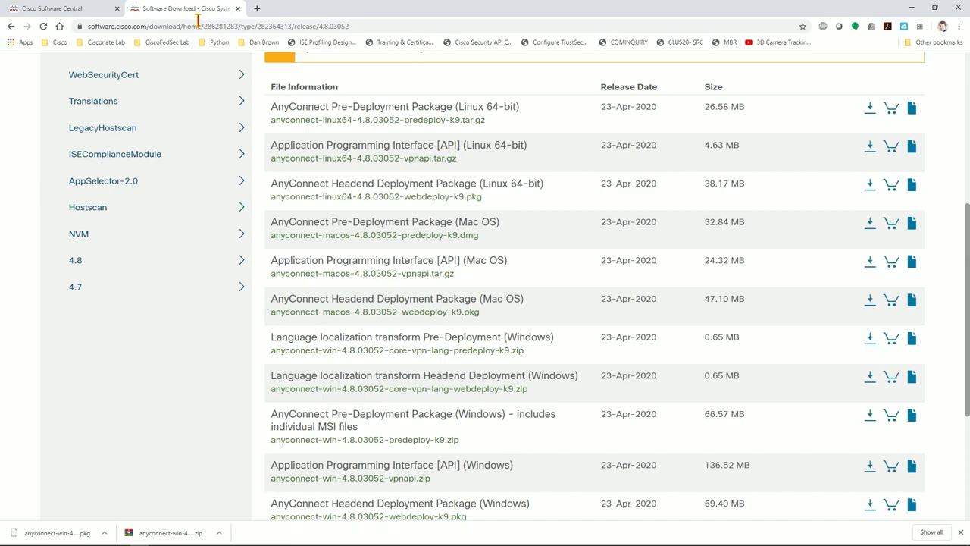
pyautogui.click(198, 26)
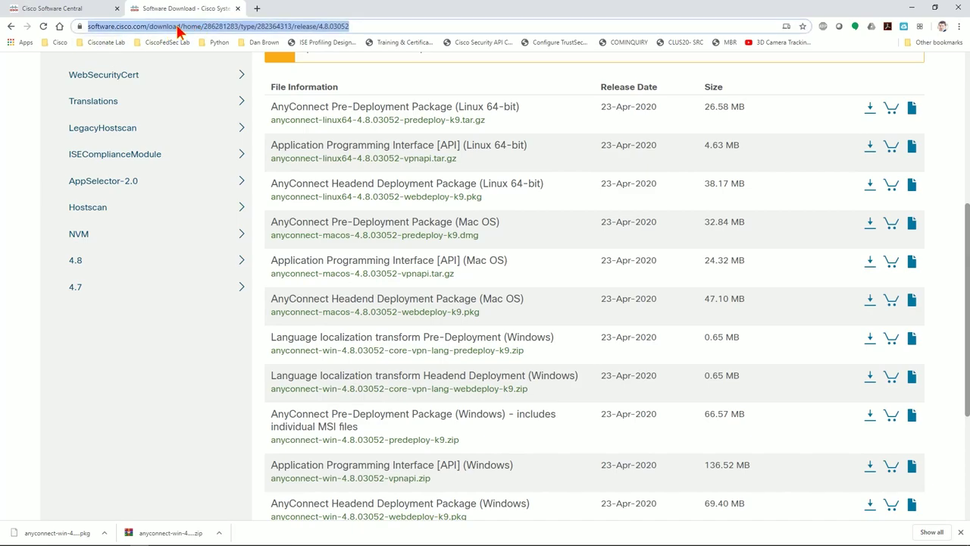
pyautogui.write('http://')
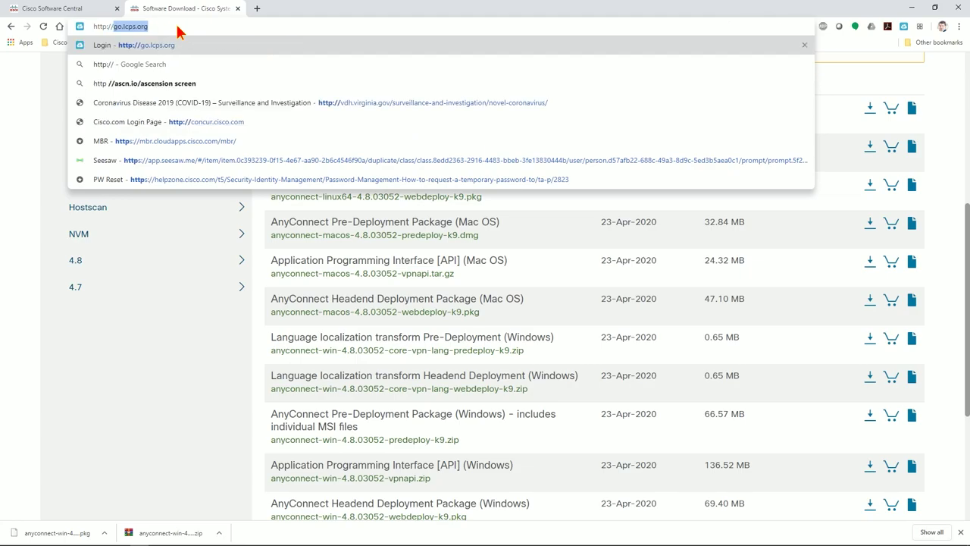
pyautogui.write('192.168.1')
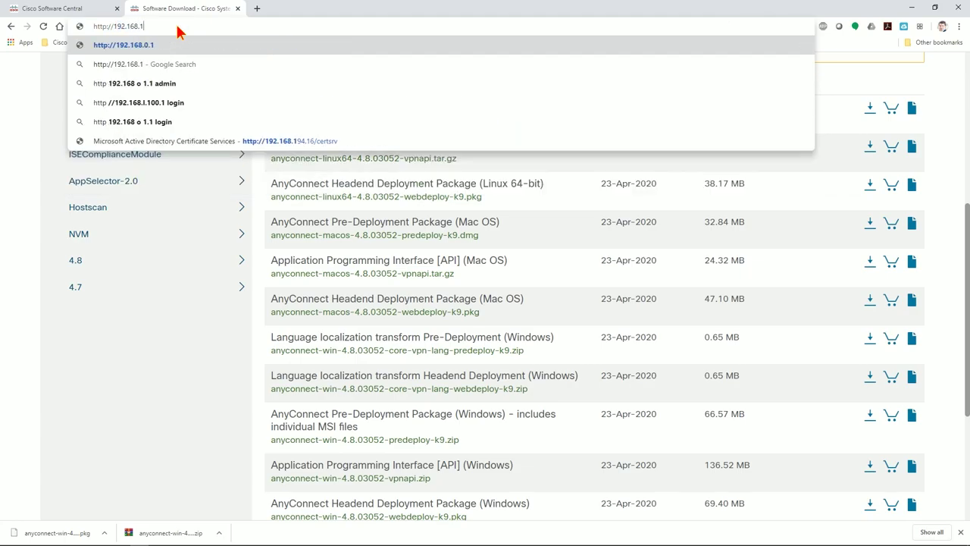
pyautogui.write('94.16')
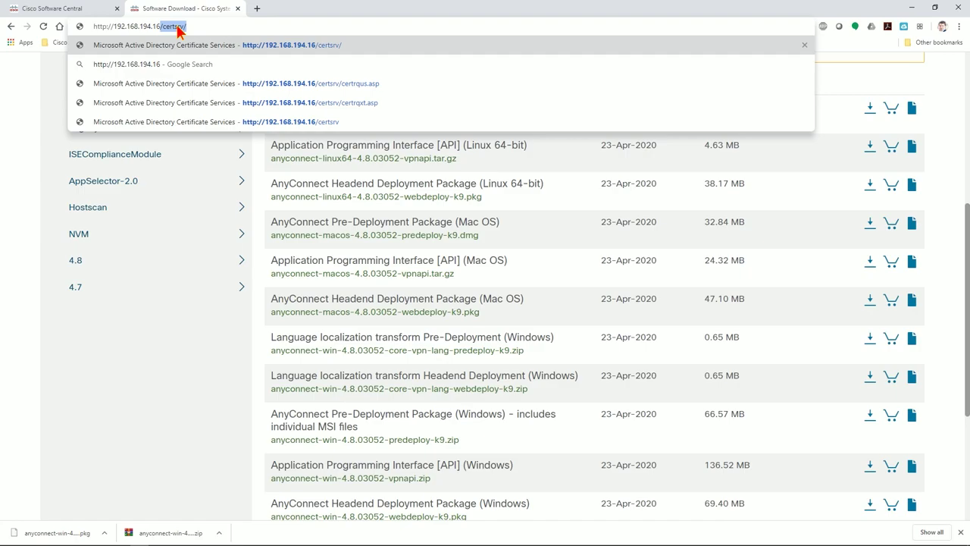
pyautogui.press('Return')
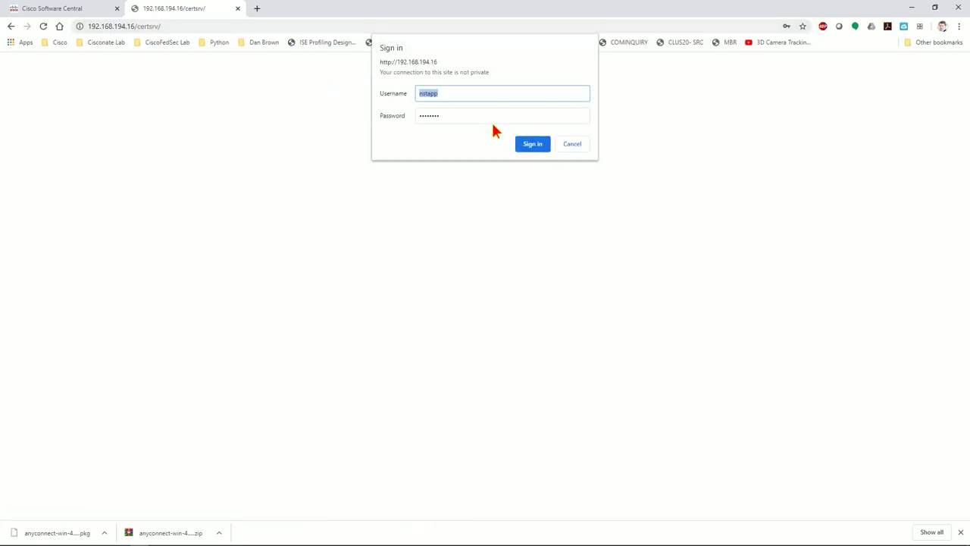
# Sign in, start an advanced certificate request, and pick the ASA Identity template
pyautogui.click(534, 151)
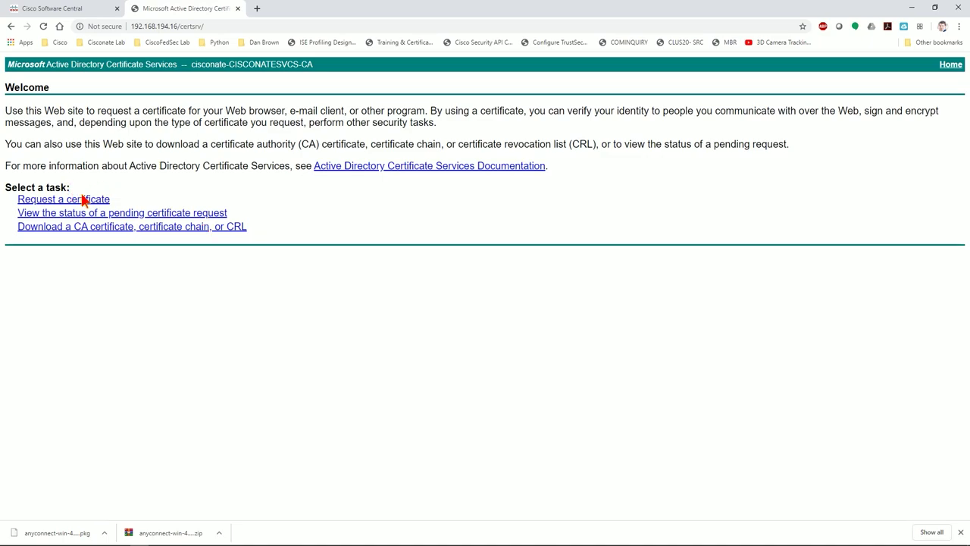
pyautogui.click(60, 200)
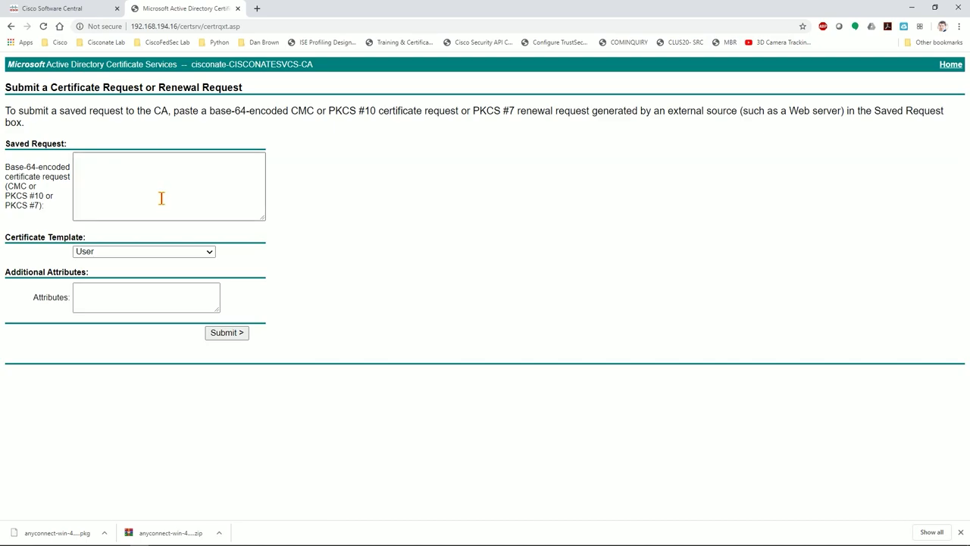
pyautogui.click(155, 252)
pyautogui.click(125, 381)
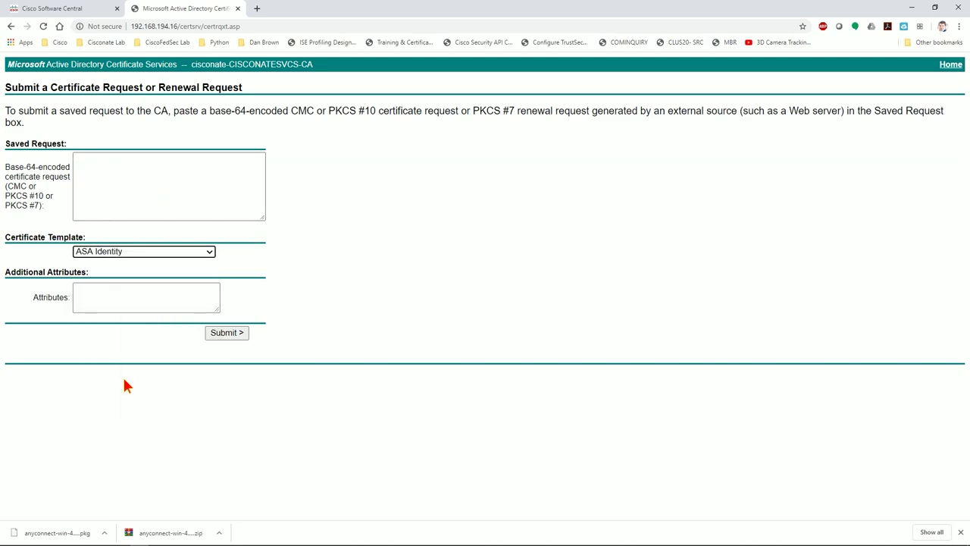
pyautogui.click(179, 175)
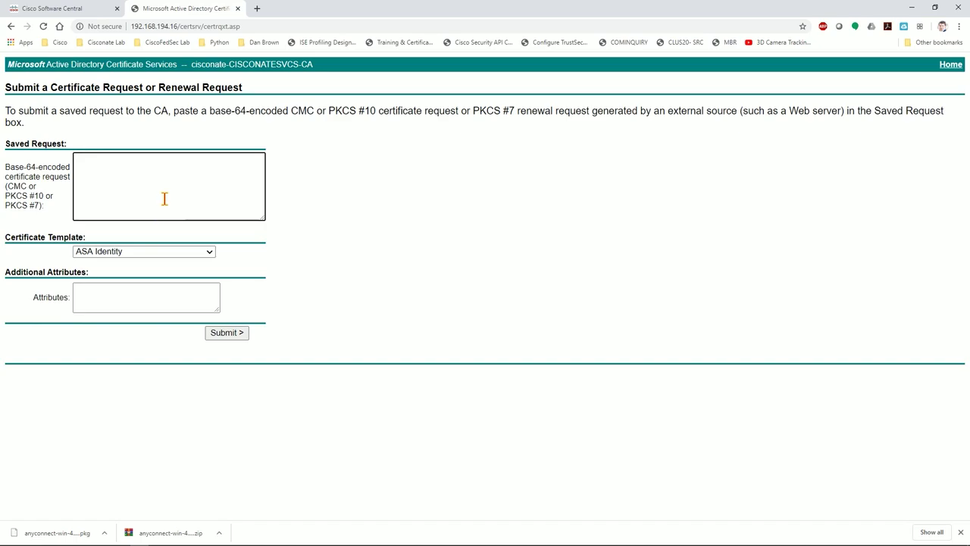
# Open asacsr in Notepad and select the entire certificate request text
pyautogui.click(901, 7)
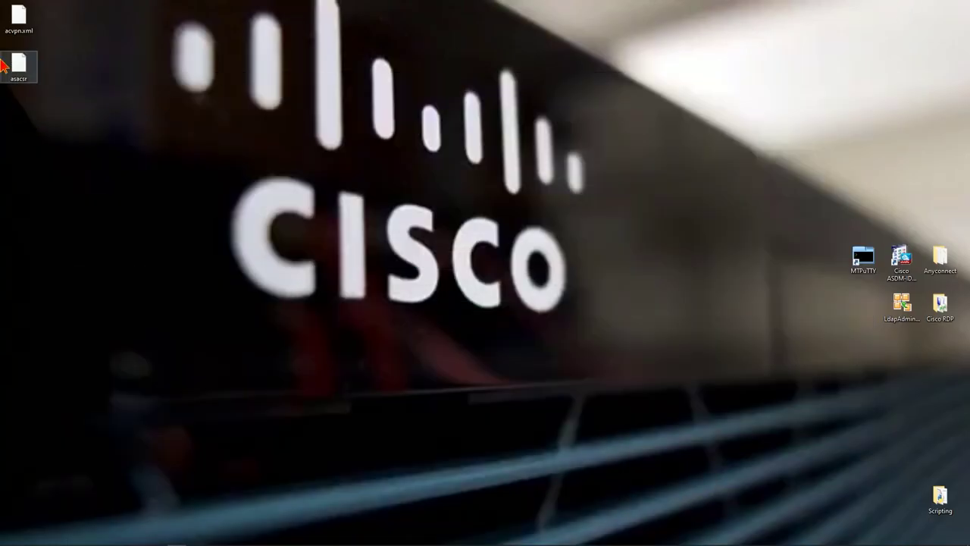
pyautogui.rightClick(25, 68)
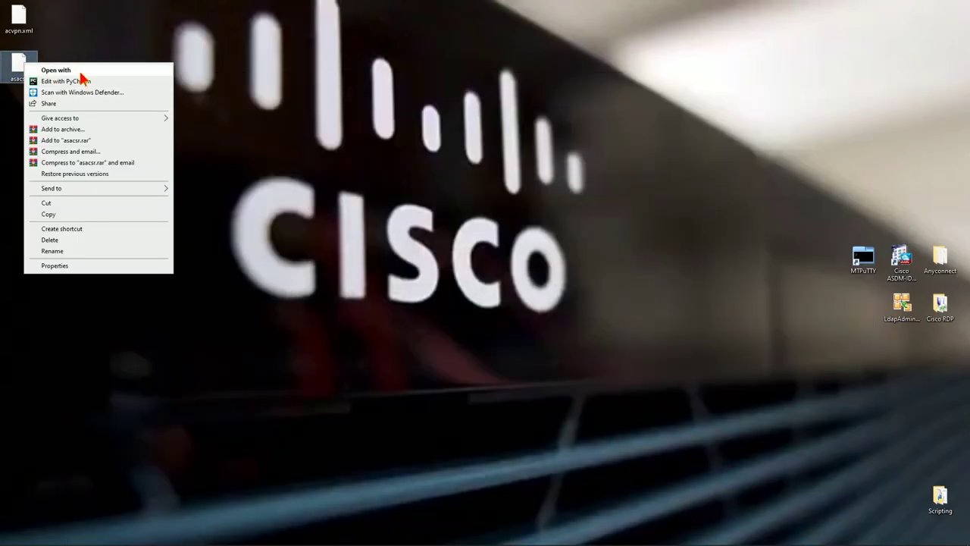
pyautogui.click(82, 72)
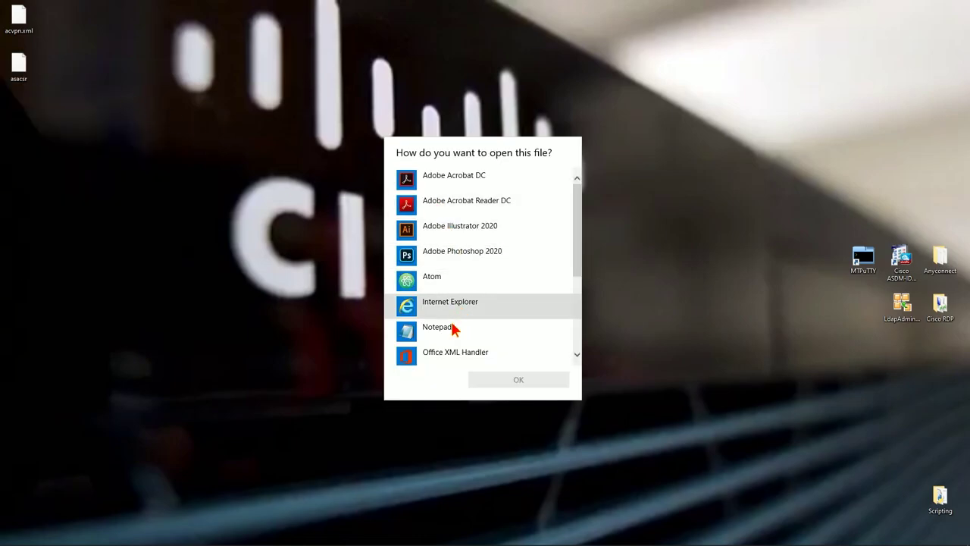
pyautogui.click(456, 326)
pyautogui.click(509, 381)
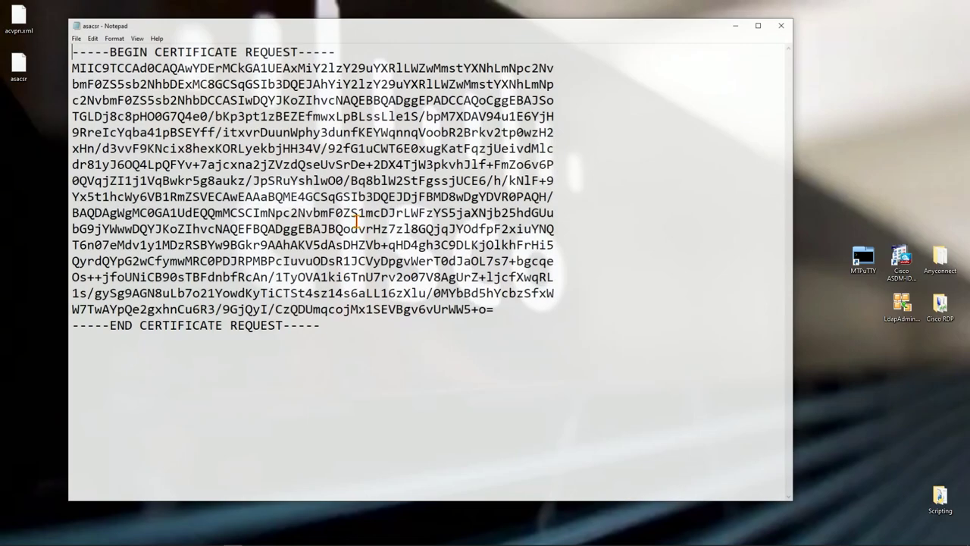
pyautogui.moveTo(341, 334); pyautogui.dragTo(59, 48)
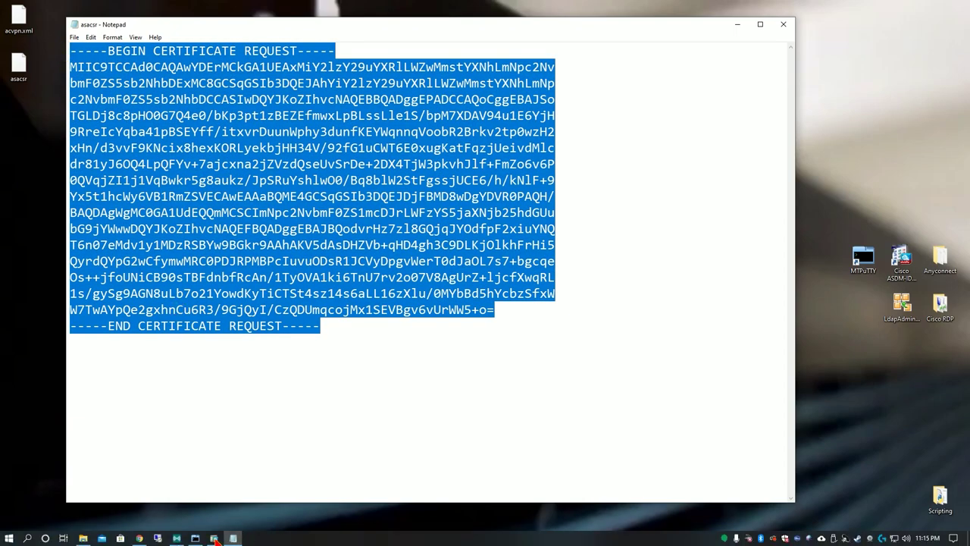
# Paste the request into the Saved Request box, submit it, and choose Base 64 encoding
pyautogui.click(139, 538)
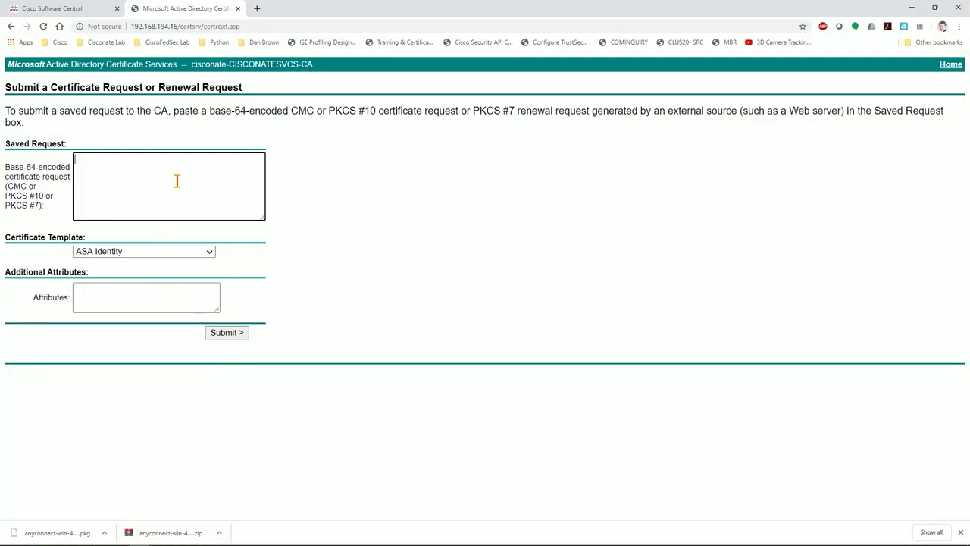
pyautogui.hotkey('ctrl', 'v')
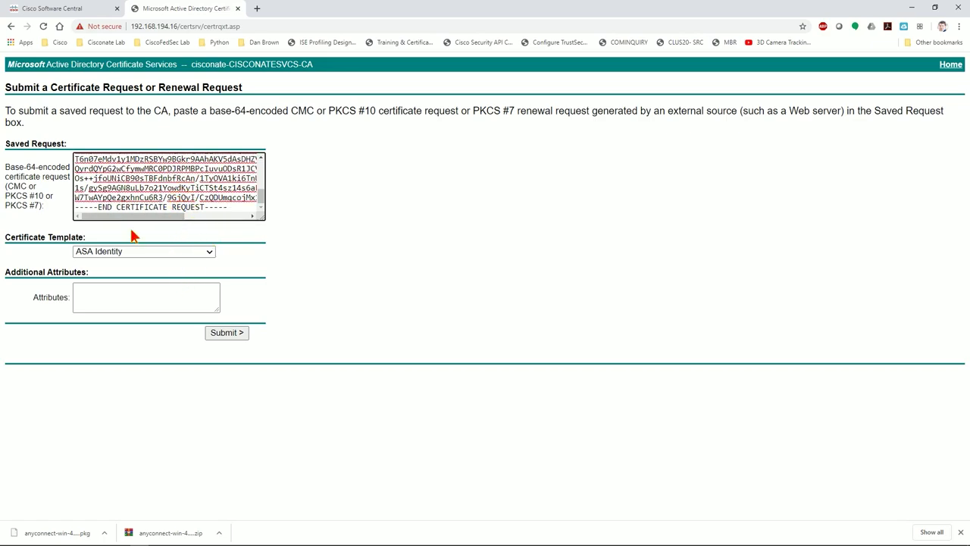
pyautogui.click(230, 333)
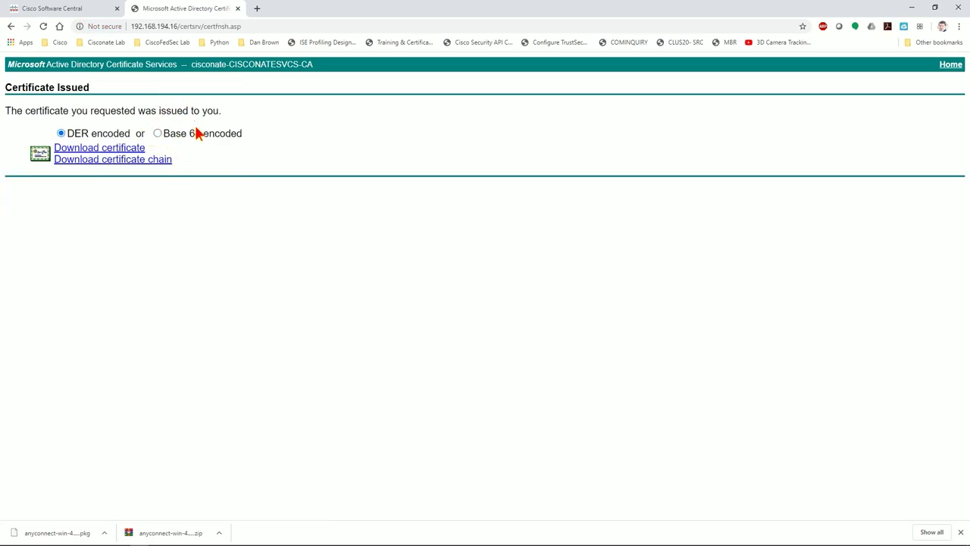
pyautogui.click(158, 133)
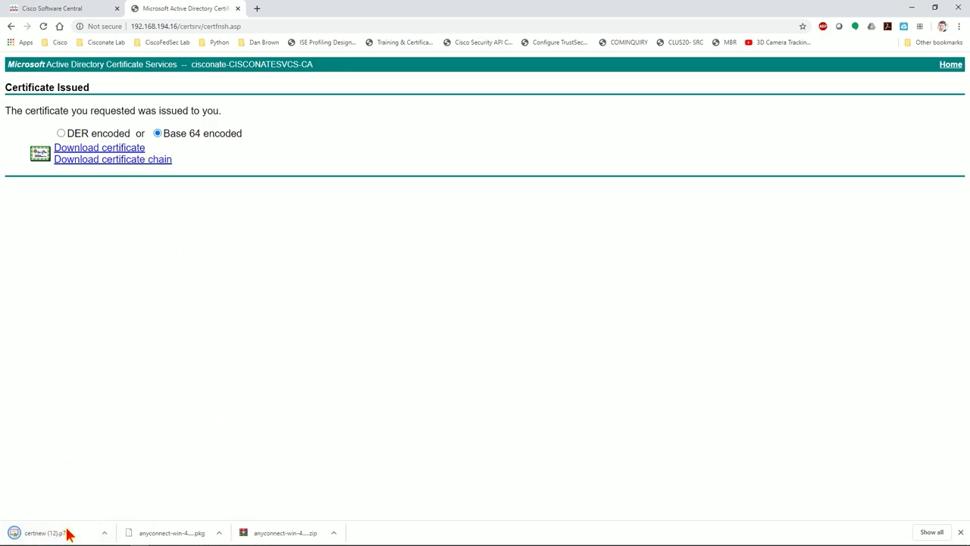
# Open certnew (12).p7b in certmgr and browse its CA and ASA certificates
pyautogui.click(65, 535)
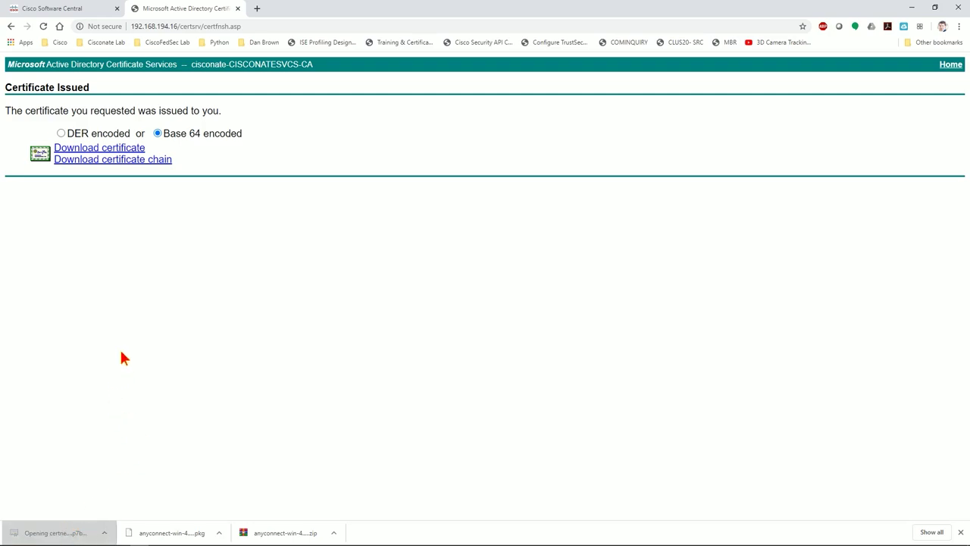
pyautogui.click(912, 8)
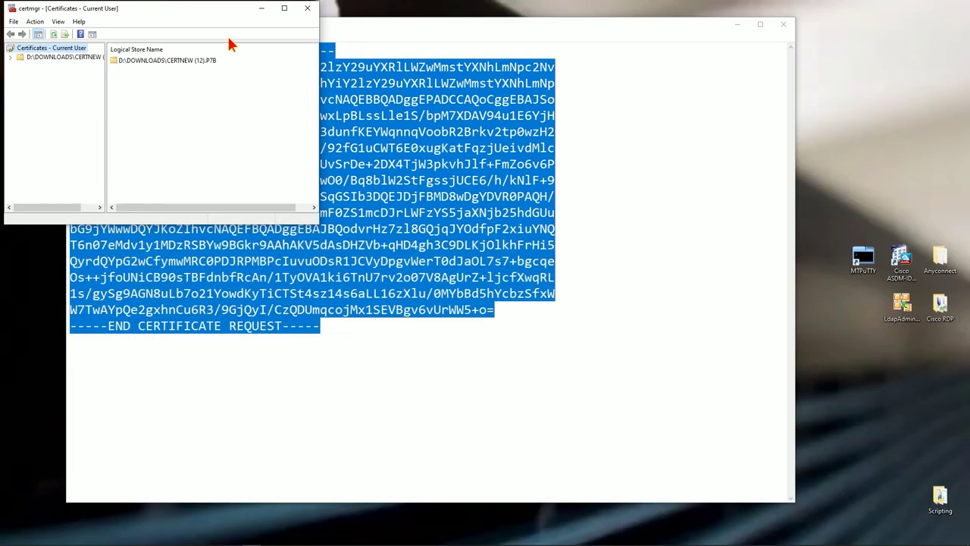
pyautogui.click(783, 25)
pyautogui.doubleClick(146, 61)
pyautogui.doubleClick(146, 60)
pyautogui.click(147, 61)
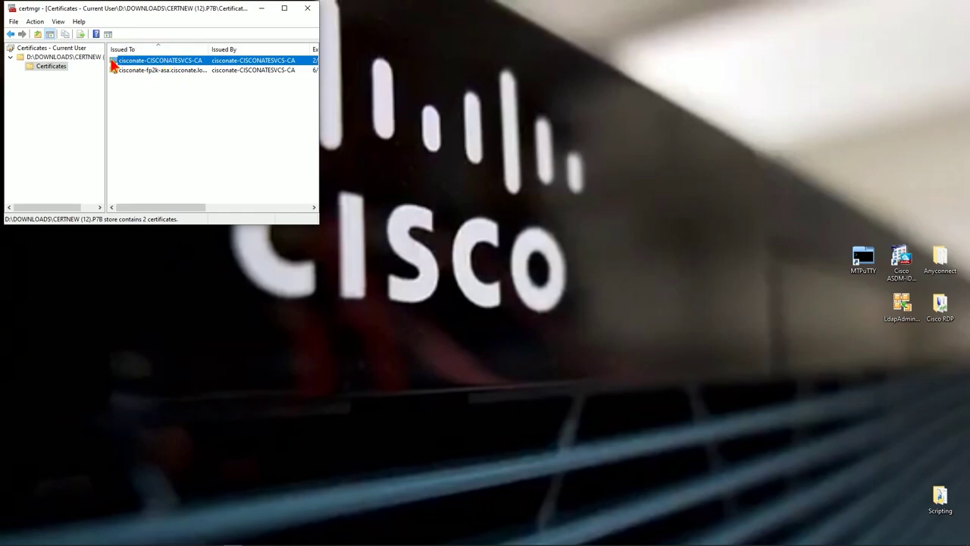
pyautogui.click(150, 70)
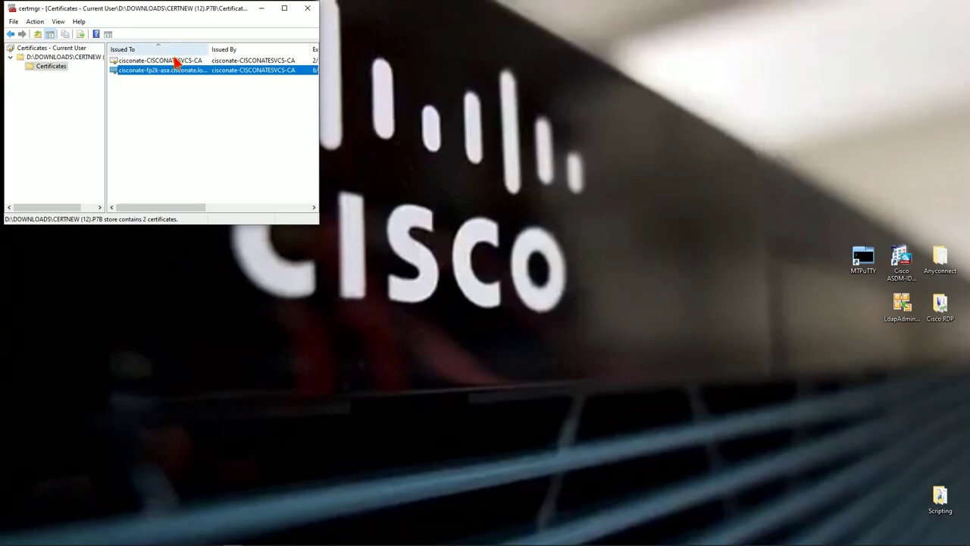
pyautogui.click(175, 60)
# Start exporting the CA certificate in Base-64 encoded X.509 format
pyautogui.rightClick(176, 60)
pyautogui.moveTo(219, 80)
pyautogui.click(266, 95)
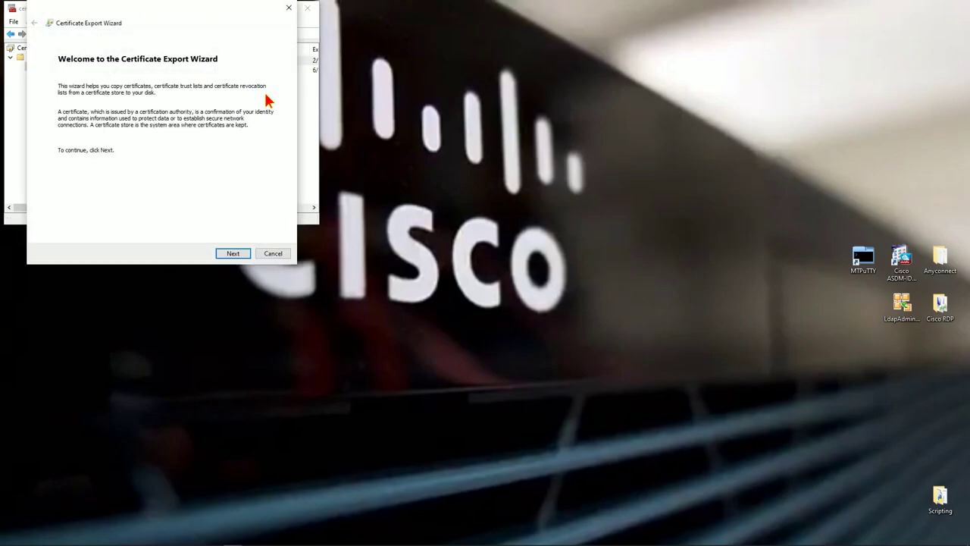
pyautogui.click(244, 253)
pyautogui.click(121, 117)
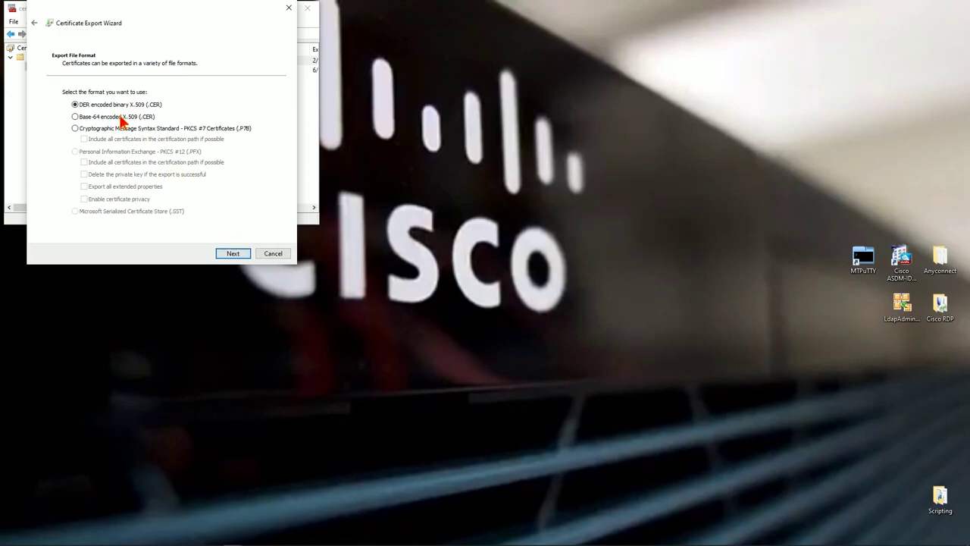
pyautogui.click(234, 254)
# Save the export to the Desktop as rootcacert and finish the Certificate Export Wizard
pyautogui.click(248, 103)
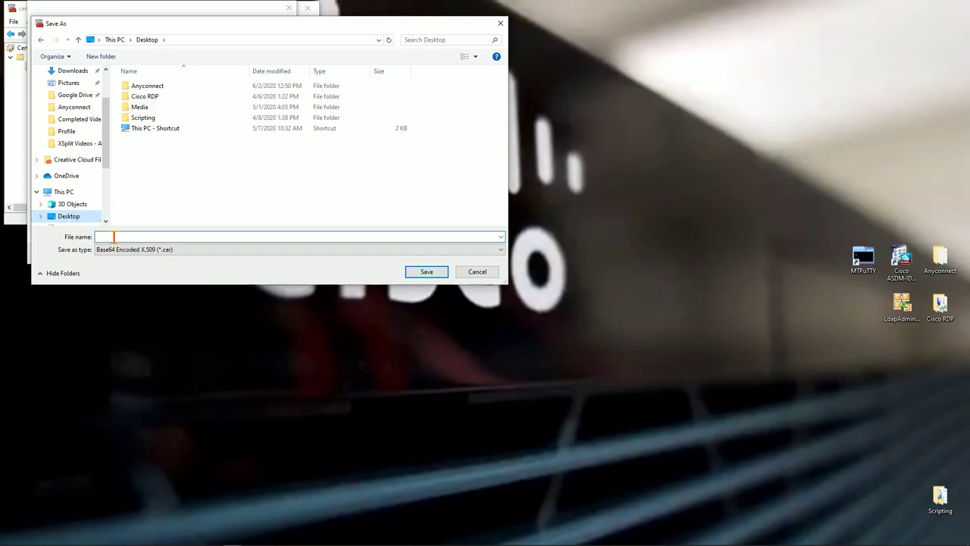
pyautogui.write('rootcacert')
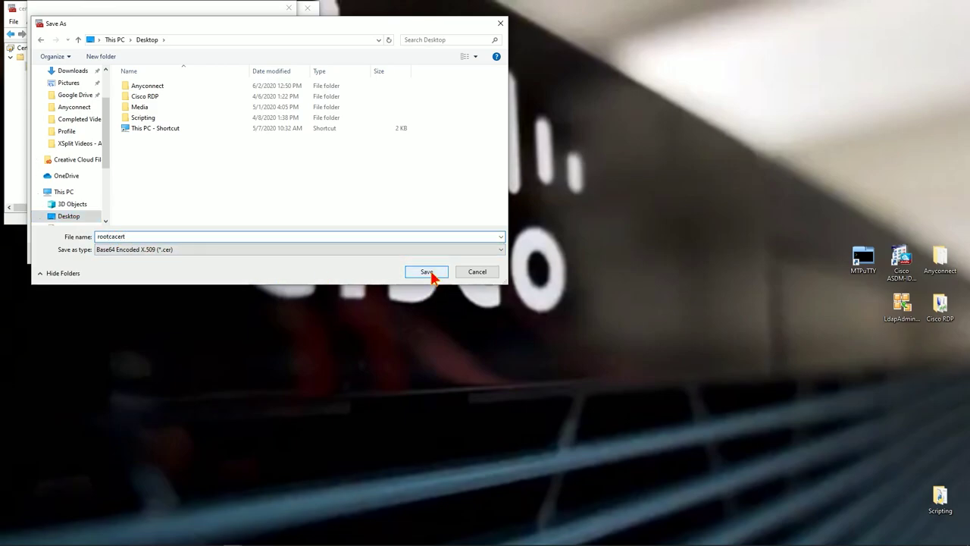
pyautogui.click(428, 273)
pyautogui.click(247, 252)
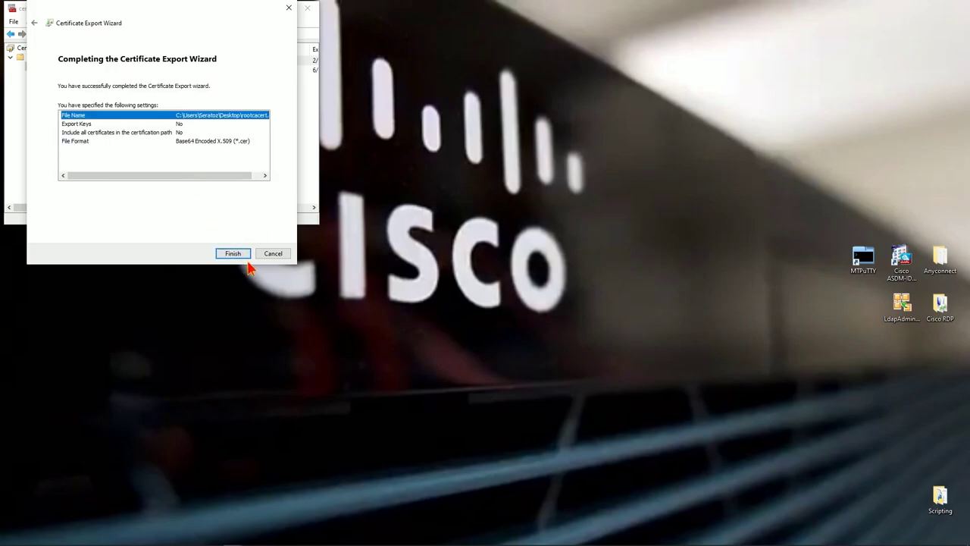
pyautogui.click(234, 255)
pyautogui.click(503, 308)
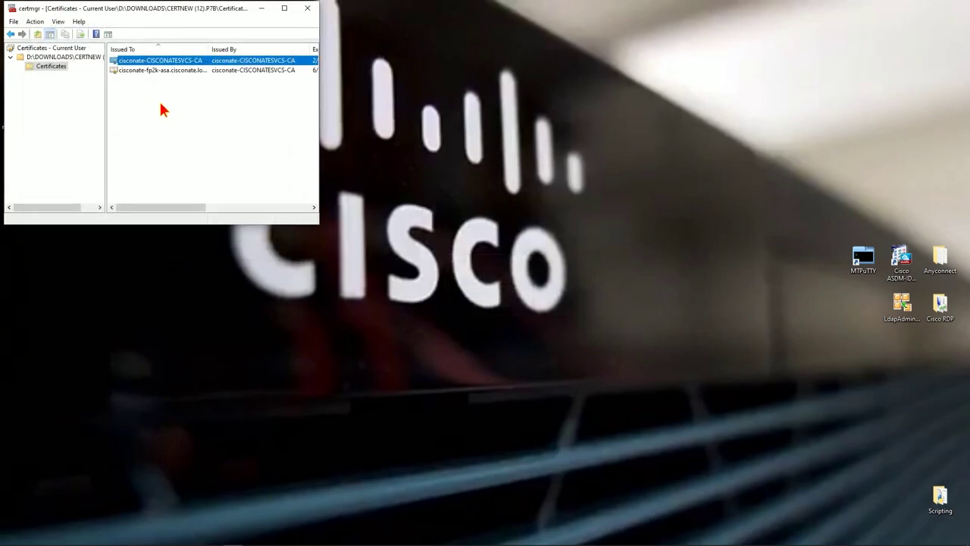
# Start exporting the cisconate-fp2k-asa certificate in Base-64 encoded X.509 format
pyautogui.click(169, 70)
pyautogui.rightClick(169, 69)
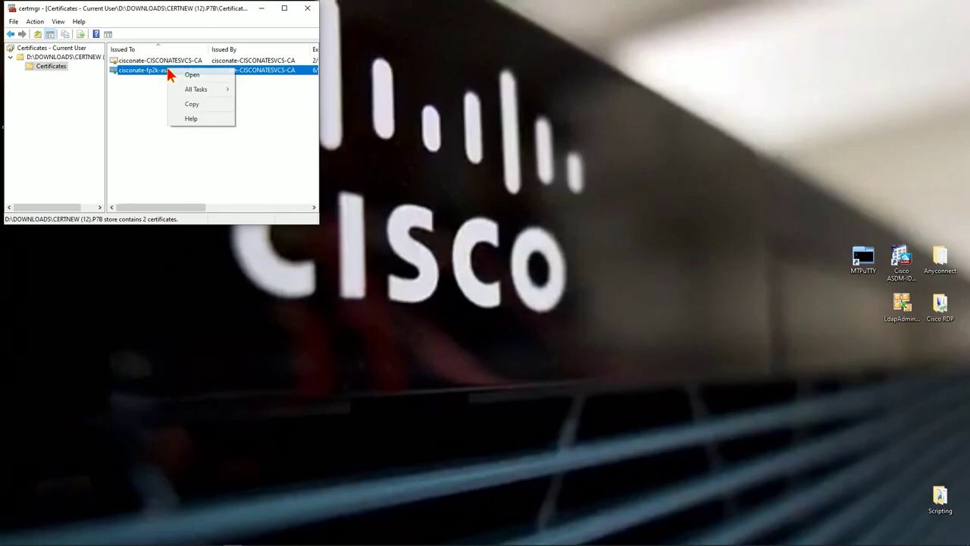
pyautogui.moveTo(215, 92)
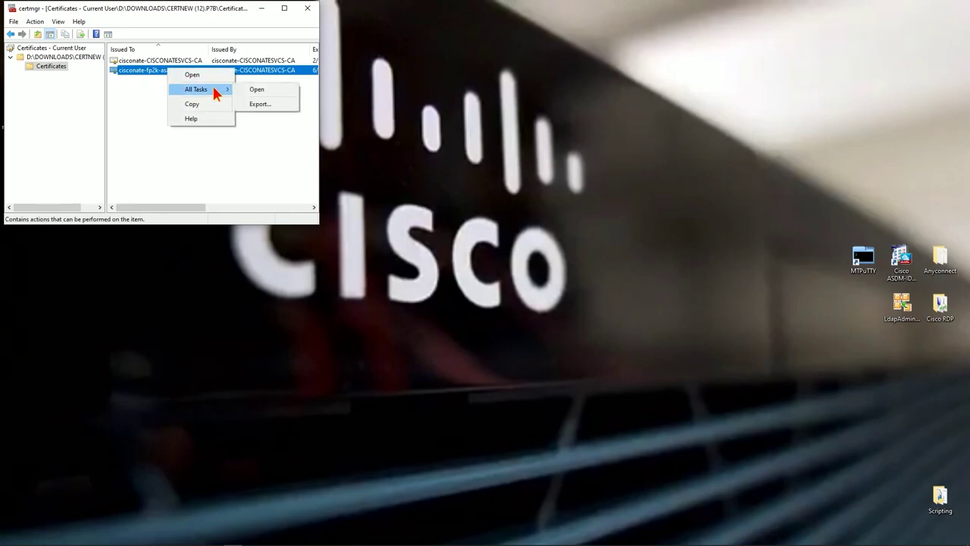
pyautogui.click(258, 105)
pyautogui.click(235, 253)
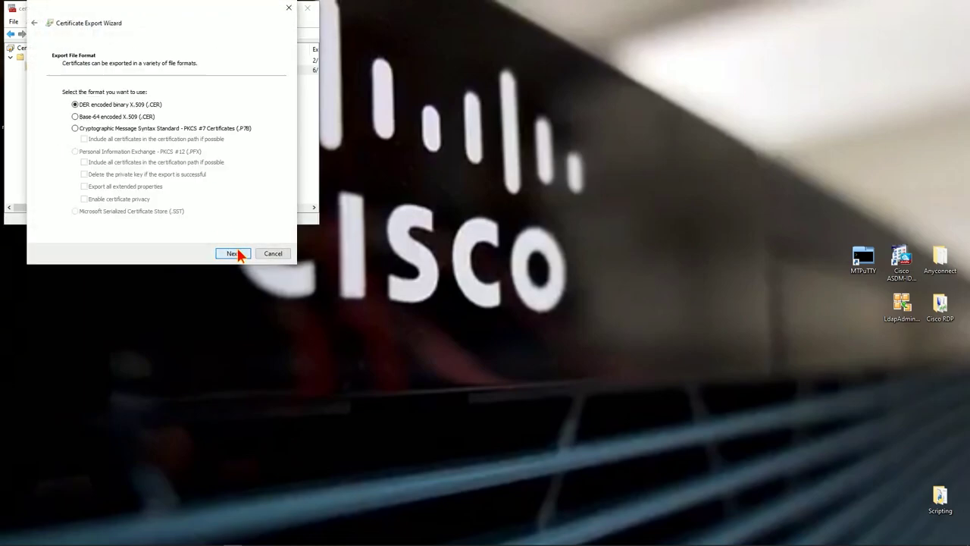
pyautogui.click(76, 116)
pyautogui.click(233, 253)
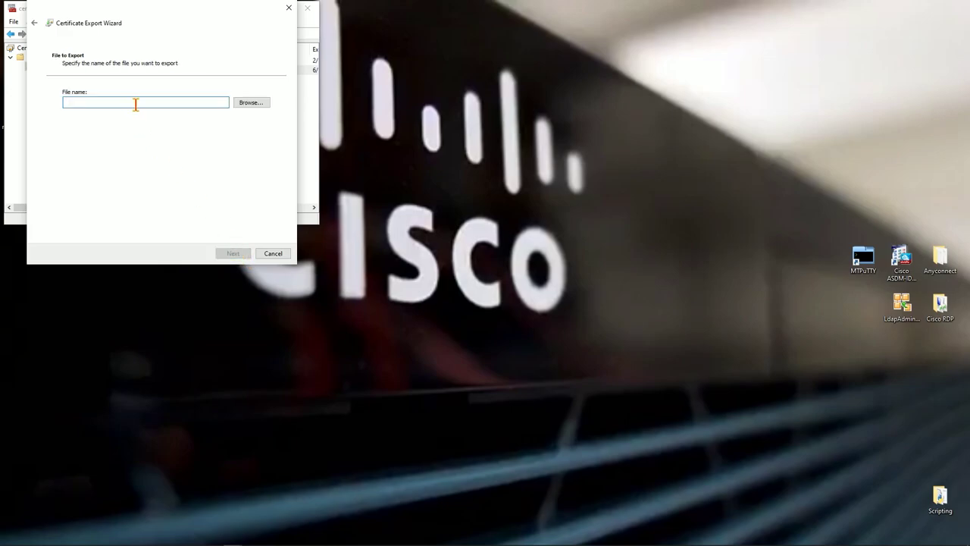
# Save the export to the Desktop as asacert, finish the wizard, and close certmgr
pyautogui.click(253, 103)
pyautogui.write('asacert')
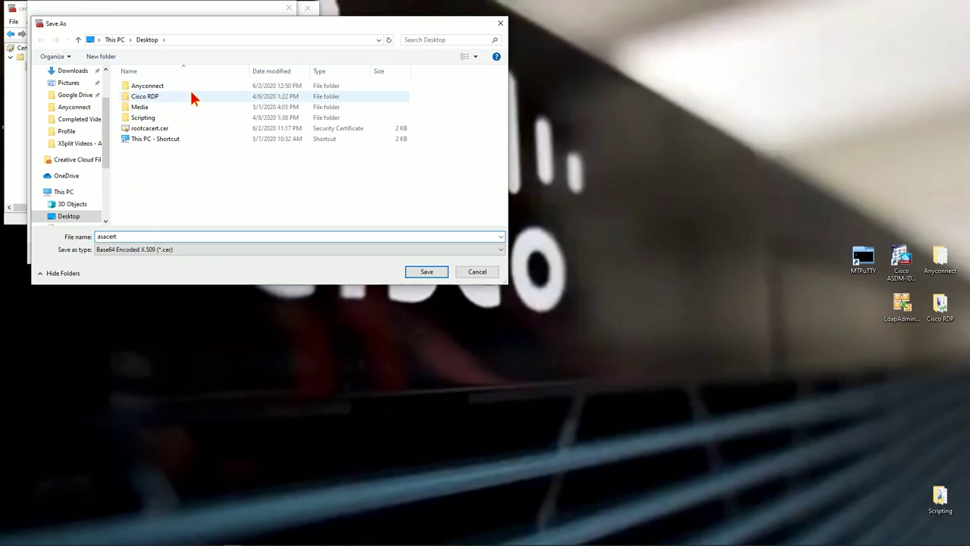
pyautogui.press('Tab')
pyautogui.click(427, 272)
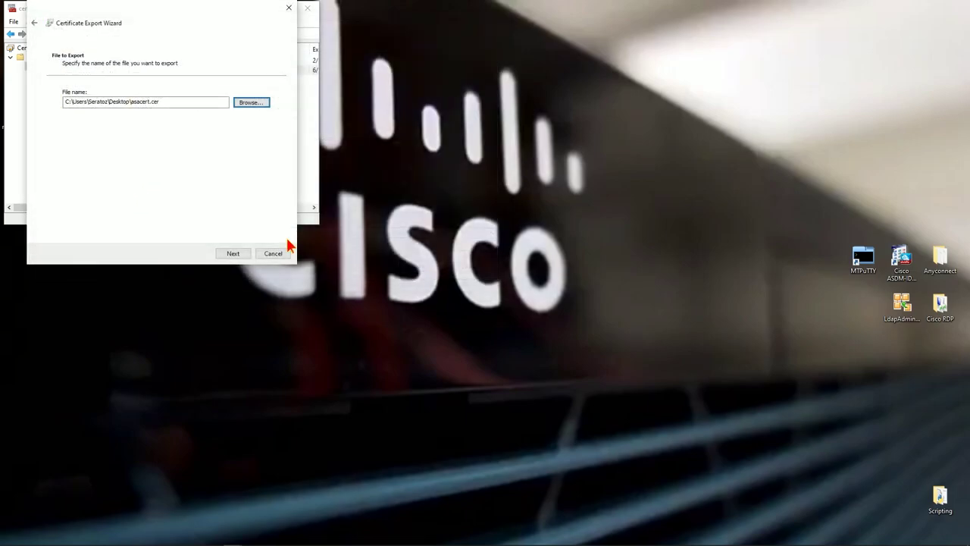
pyautogui.click(243, 254)
pyautogui.click(241, 255)
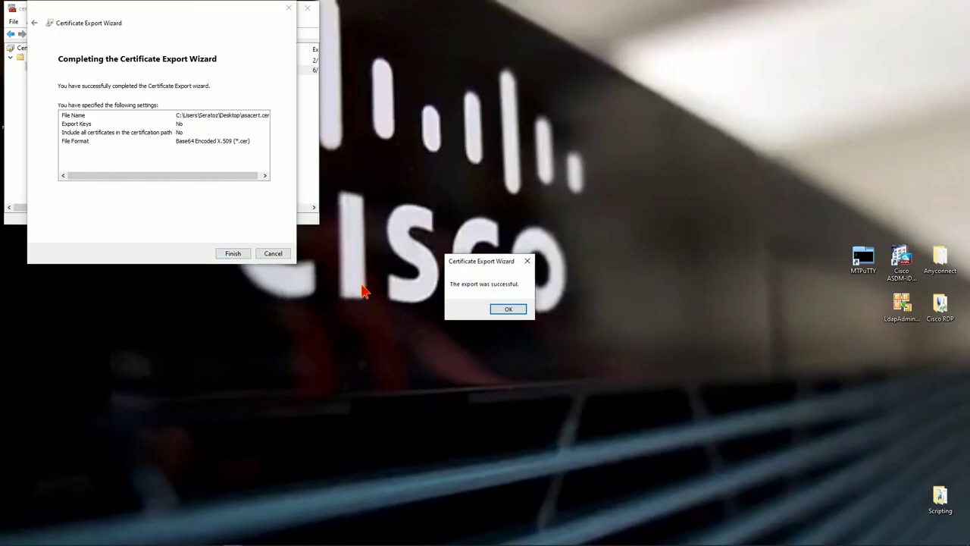
pyautogui.click(507, 309)
pyautogui.click(306, 10)
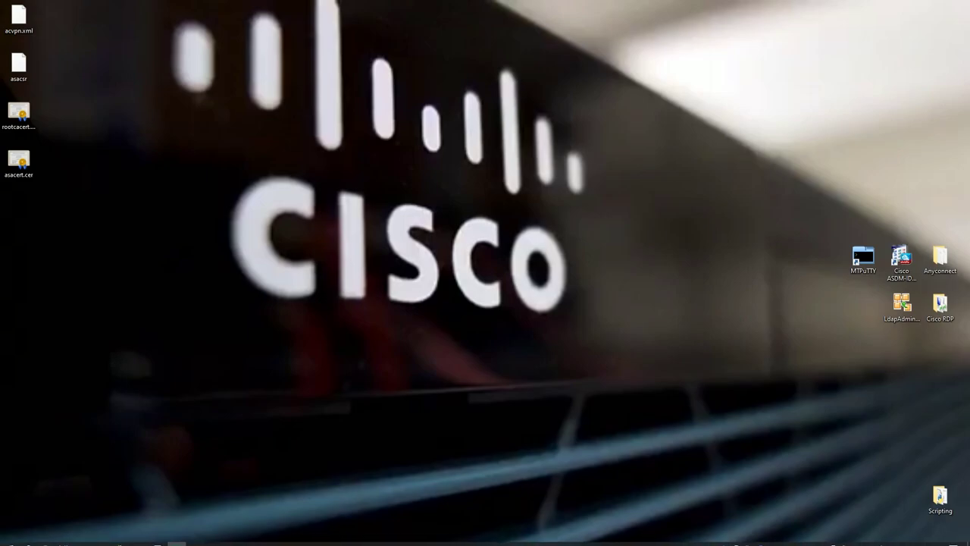
# Install Desktop\asacert.cer as the ASA identity certificate and send the import commands
pyautogui.click(214, 537)
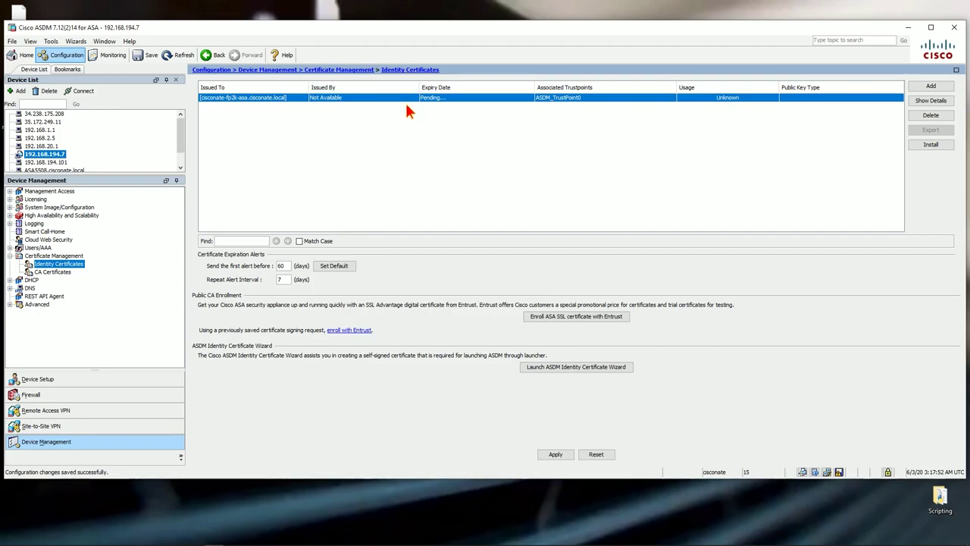
pyautogui.click(934, 146)
pyautogui.click(584, 219)
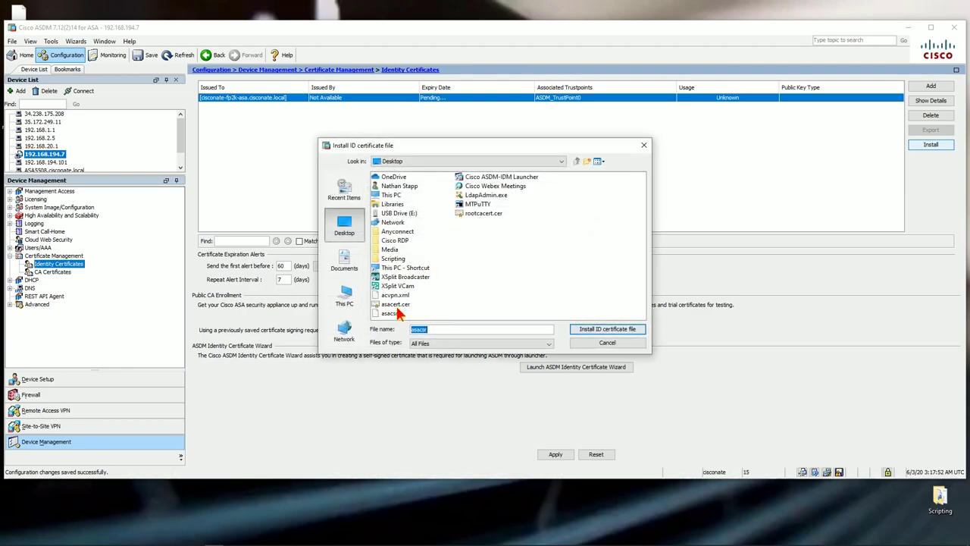
pyautogui.click(396, 304)
pyautogui.click(588, 331)
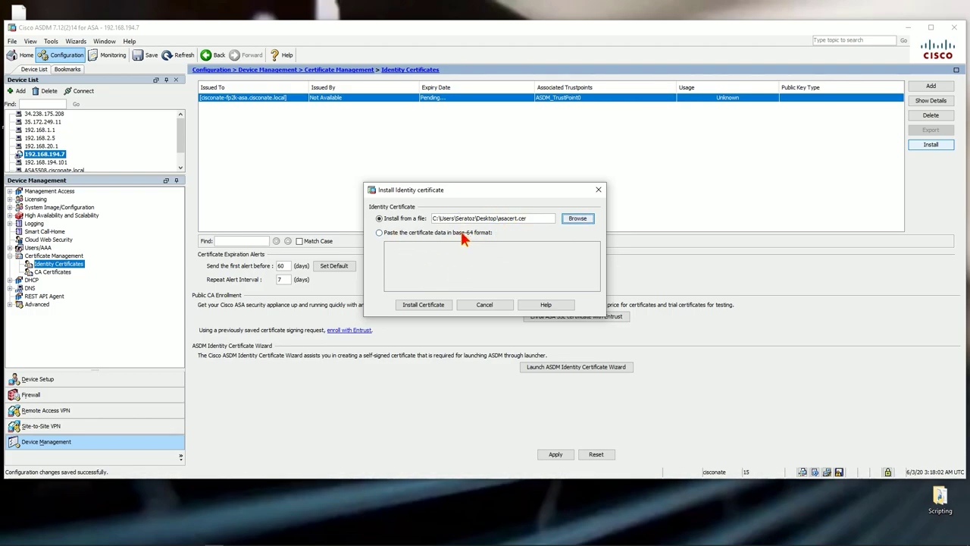
pyautogui.click(434, 306)
pyautogui.click(433, 353)
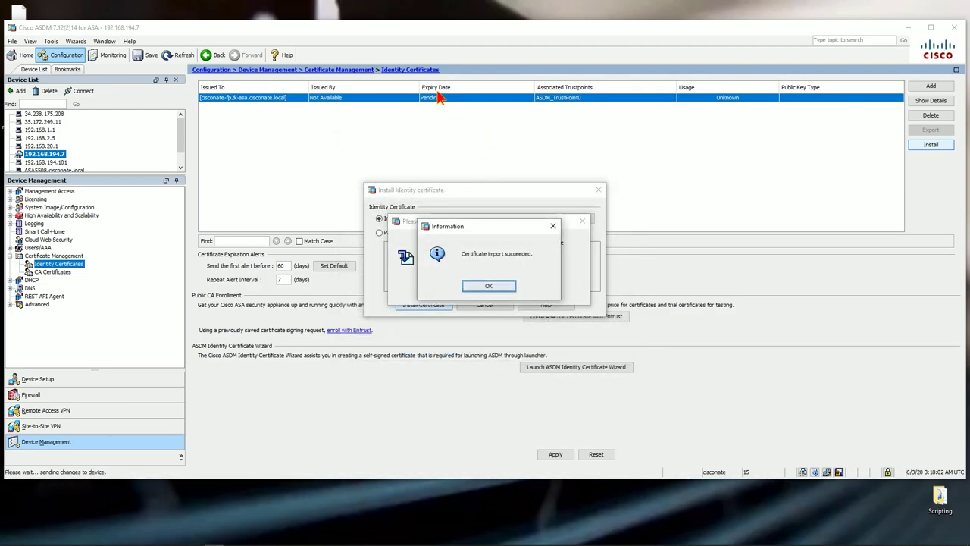
pyautogui.click(490, 287)
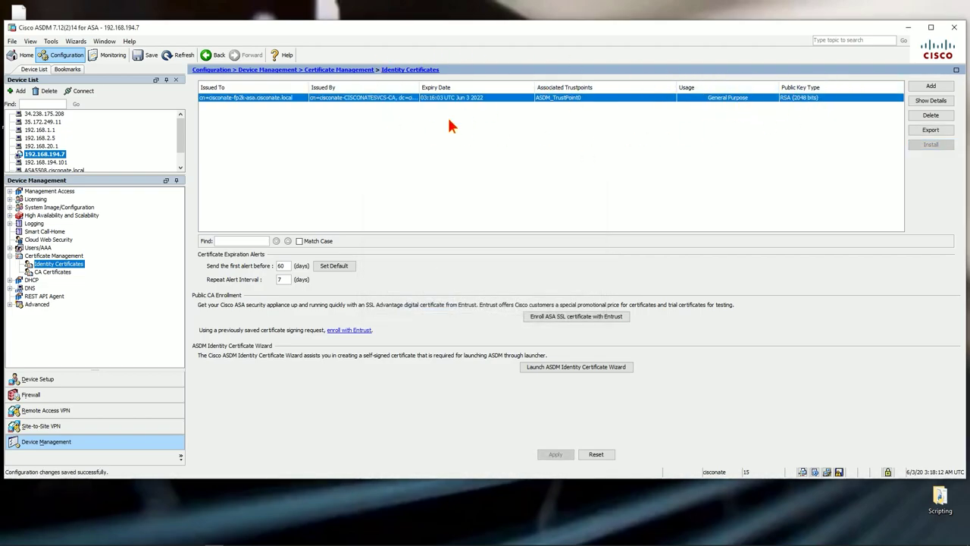
pyautogui.click(930, 100)
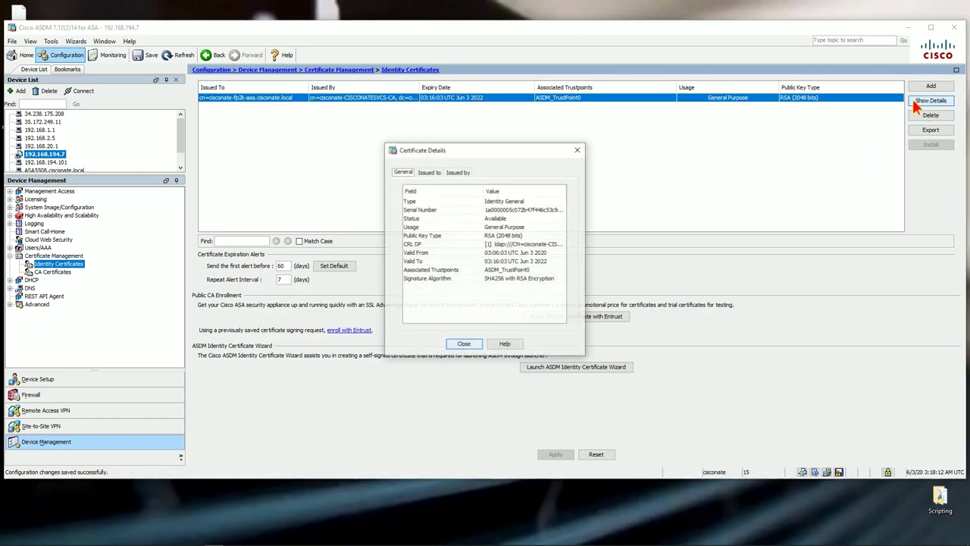
pyautogui.click(458, 172)
pyautogui.click(402, 172)
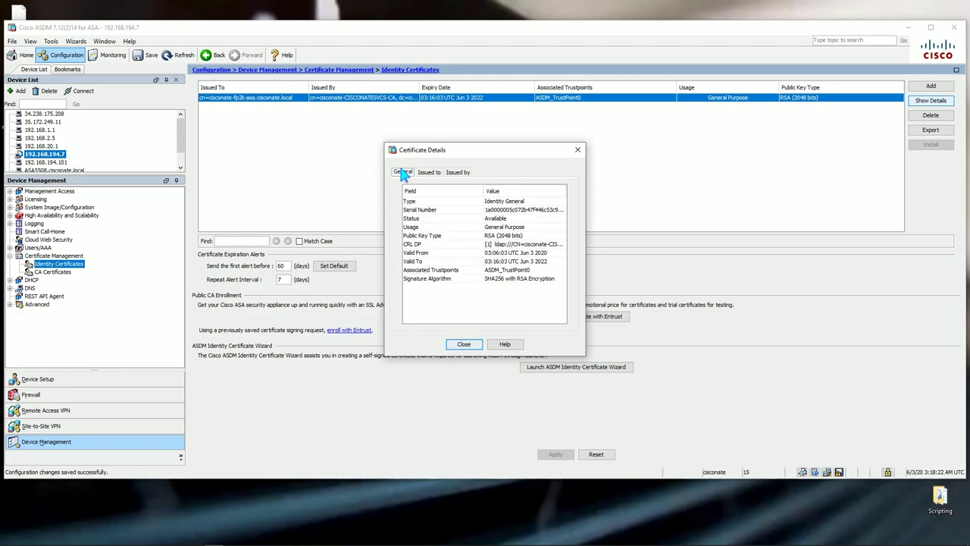
pyautogui.click(576, 149)
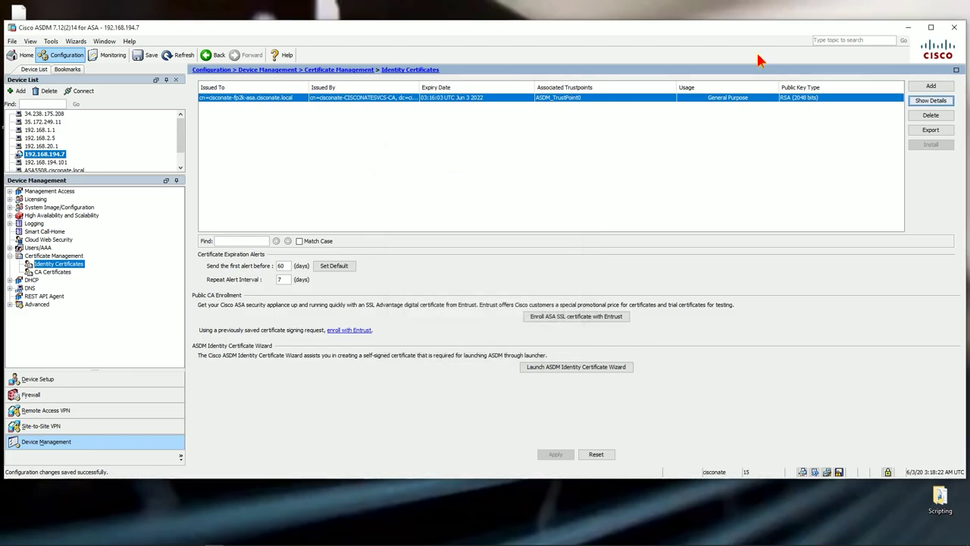
pyautogui.moveTo(825, 28); pyautogui.dragTo(850, 56)
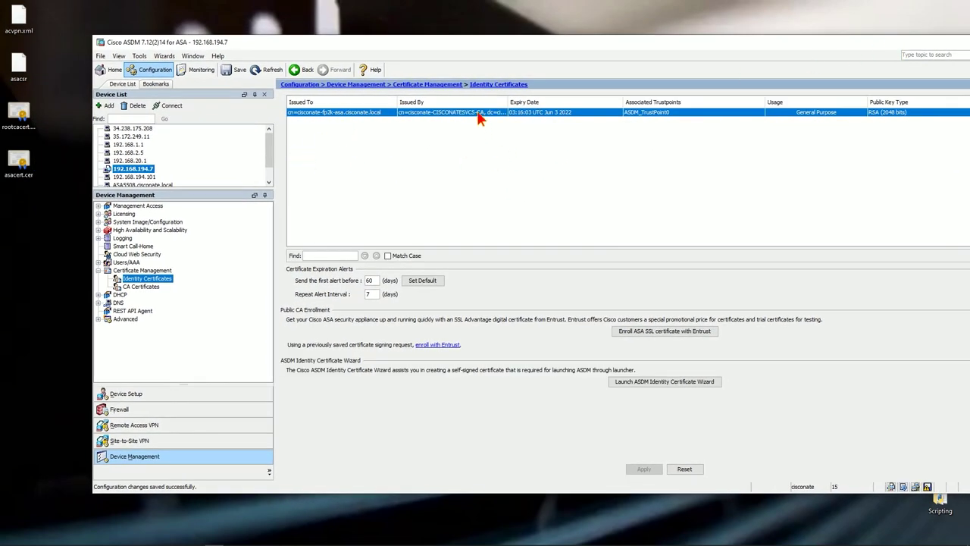
pyautogui.doubleClick(22, 160)
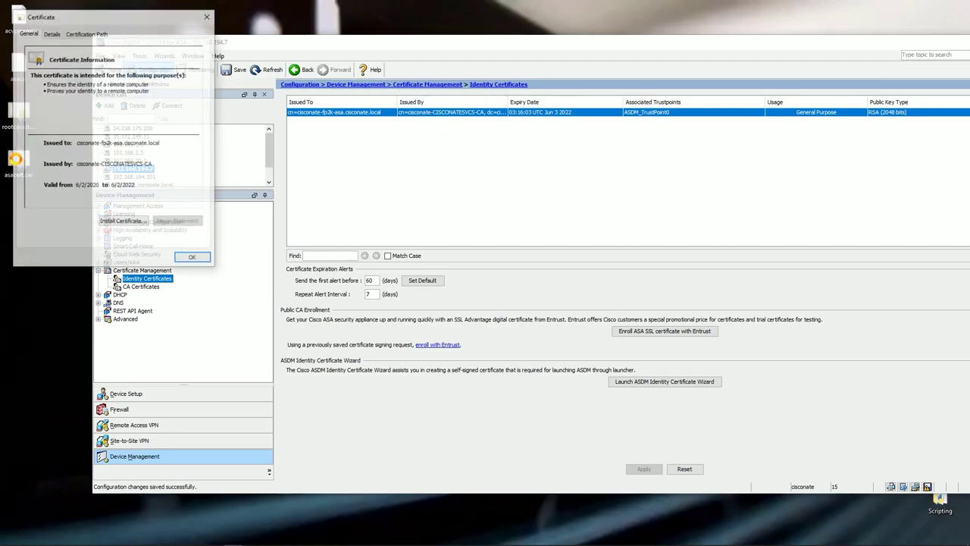
pyautogui.moveTo(47, 84); pyautogui.dragTo(151, 83)
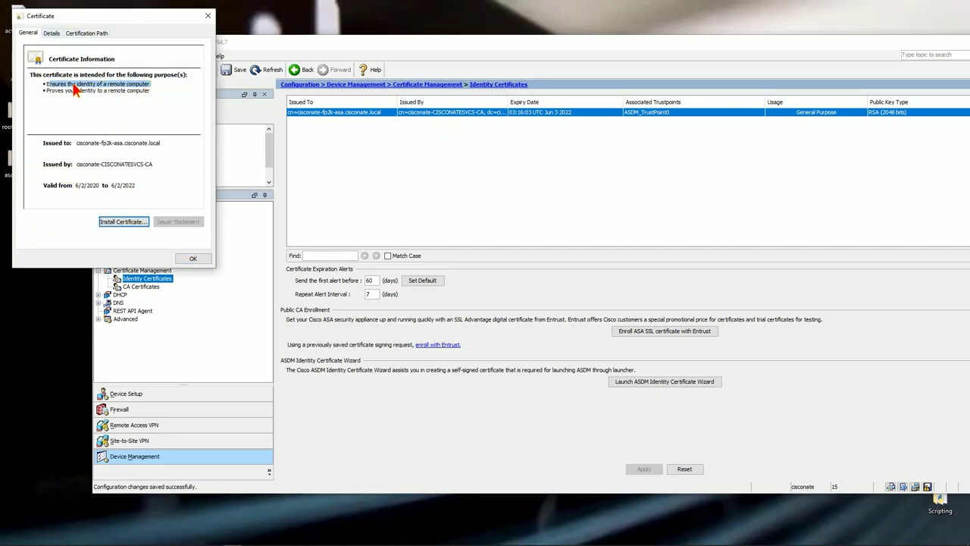
pyautogui.tripleClick(57, 84)
pyautogui.moveTo(56, 90)
pyautogui.mouseDown()
pyautogui.moveTo(153, 91)
pyautogui.moveTo(43, 90)
pyautogui.mouseUp()
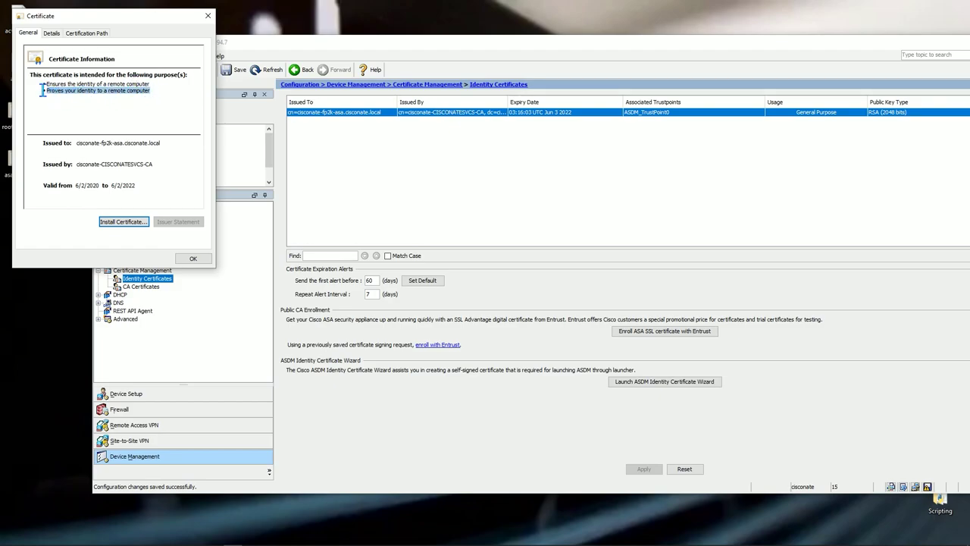
pyautogui.click(51, 34)
pyautogui.scroll(-3, 88, 109)
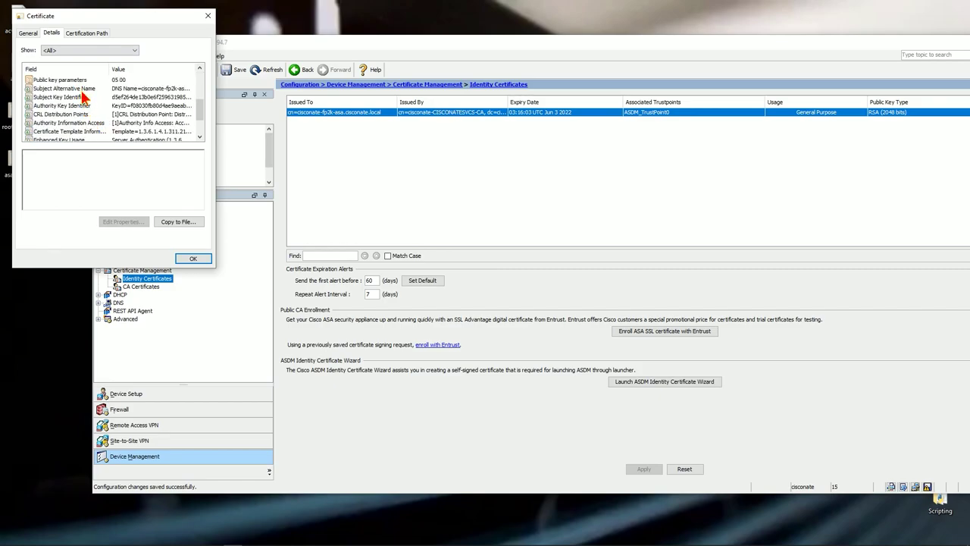
pyautogui.scroll(-3, 88, 102)
pyautogui.click(72, 124)
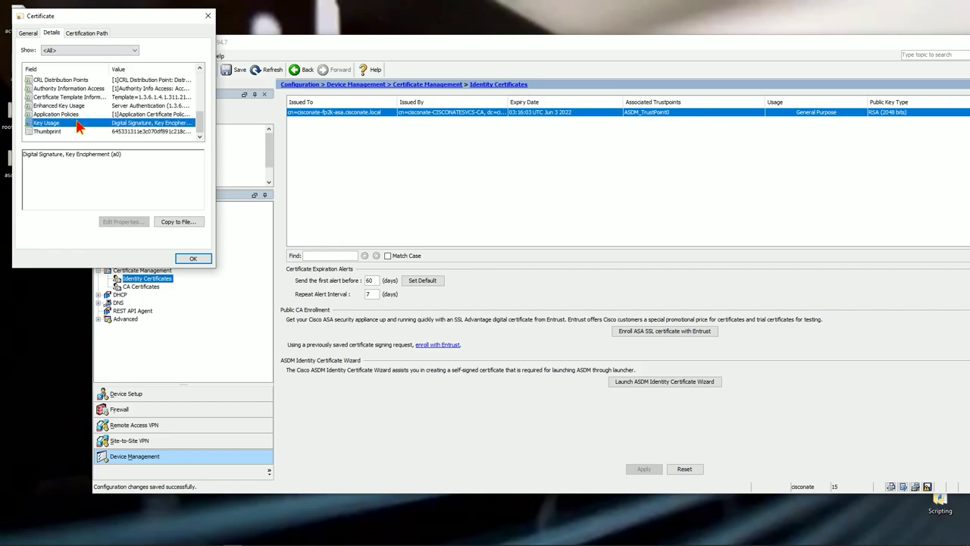
pyautogui.click(77, 155)
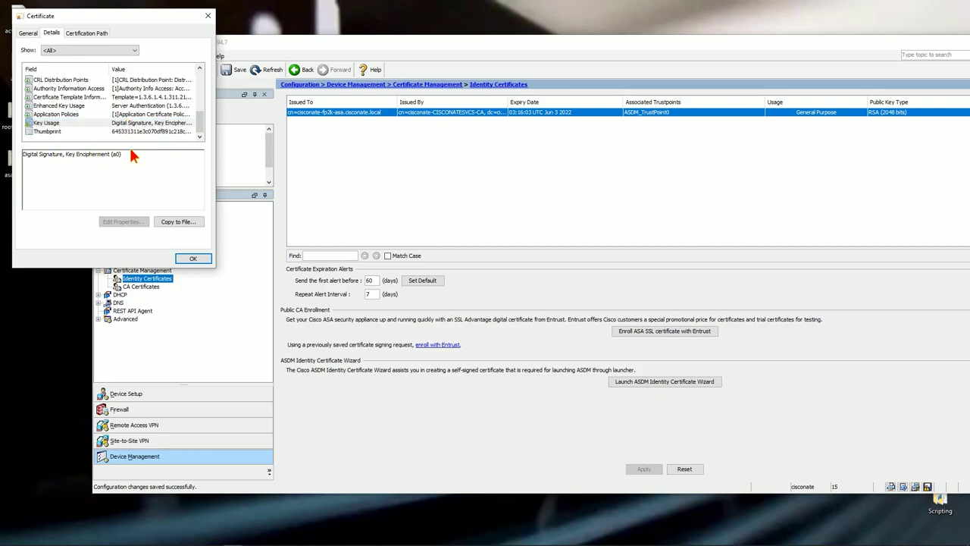
pyautogui.scroll(2, 147, 106)
pyautogui.scroll(1, 146, 106)
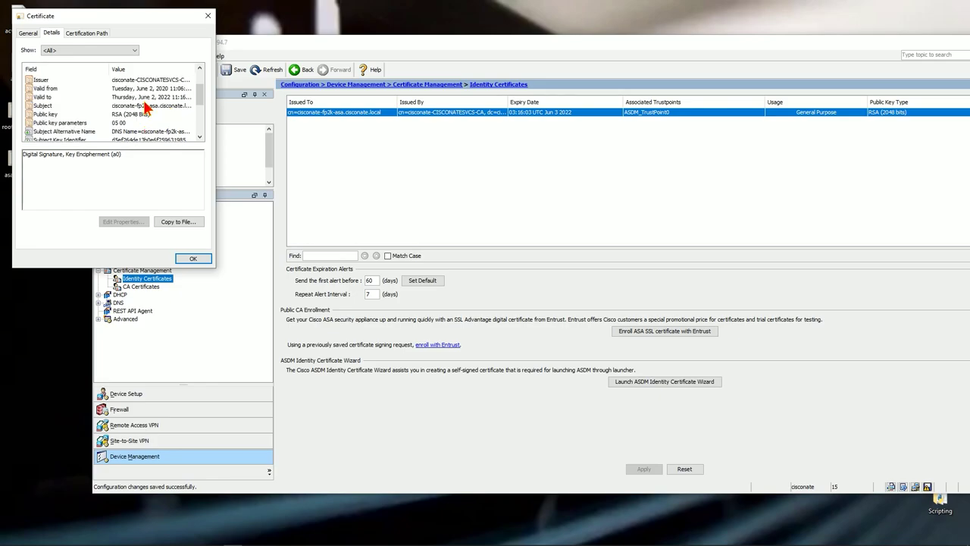
pyautogui.scroll(1, 147, 115)
pyautogui.scroll(-5, 146, 115)
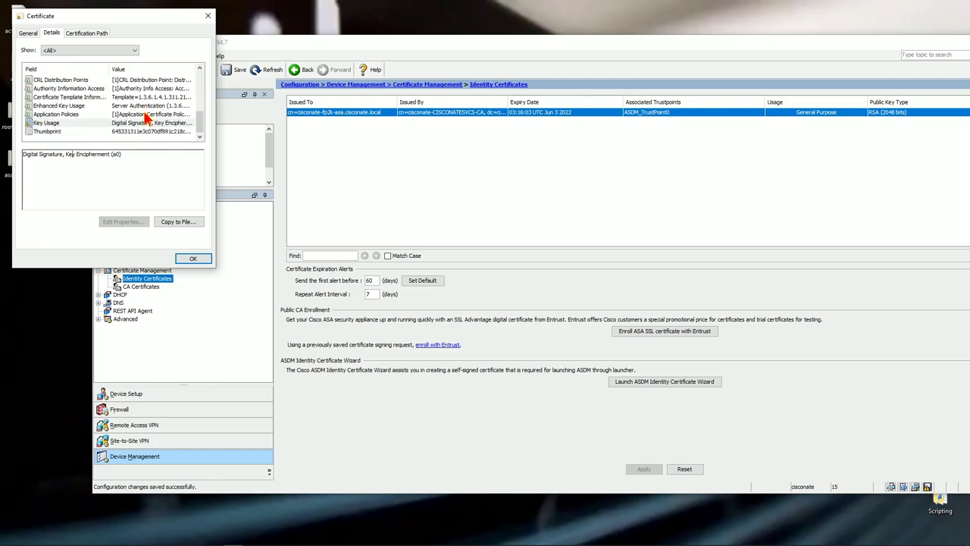
pyautogui.click(87, 106)
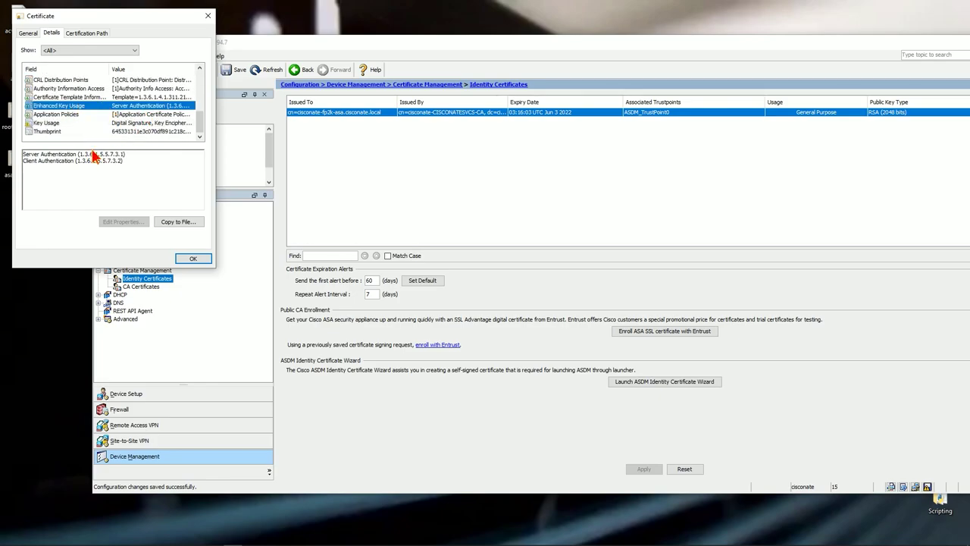
pyautogui.moveTo(130, 154); pyautogui.dragTo(3, 155)
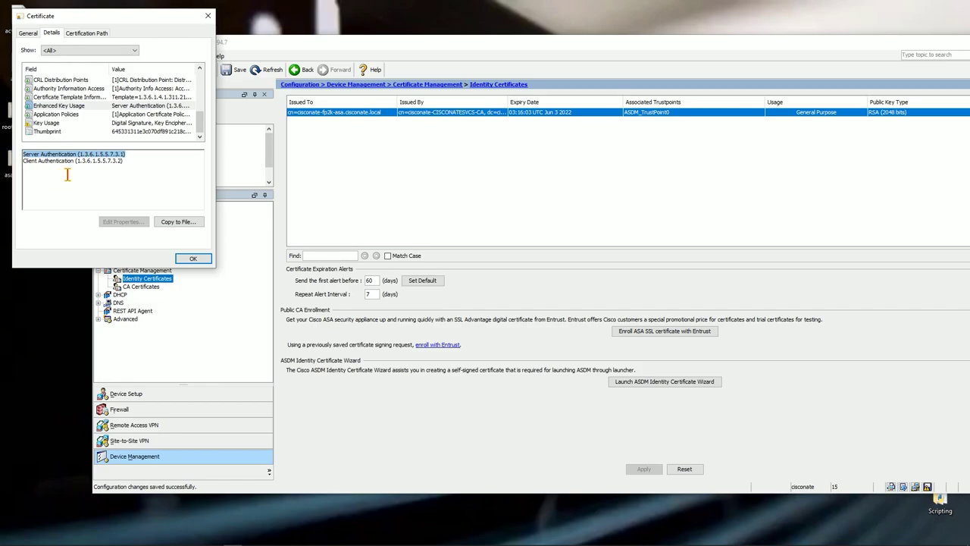
pyautogui.click(160, 123)
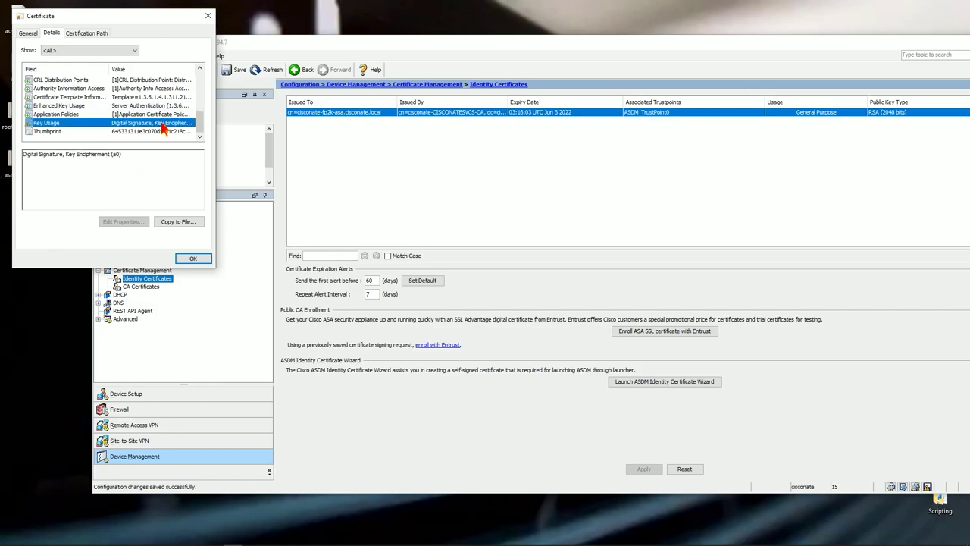
pyautogui.click(193, 258)
pyautogui.moveTo(582, 48); pyautogui.dragTo(487, 30)
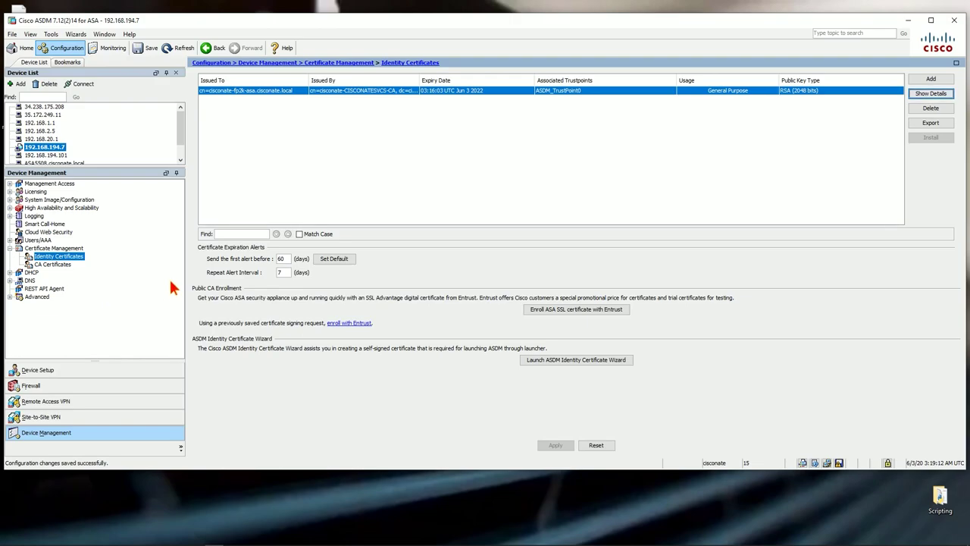
# Minimize ASDM, tidy the desktop icons, and launch certmgr.msc from Windows search
pyautogui.click(908, 21)
pyautogui.moveTo(29, 113); pyautogui.dragTo(161, 294)
pyautogui.moveTo(137, 543)
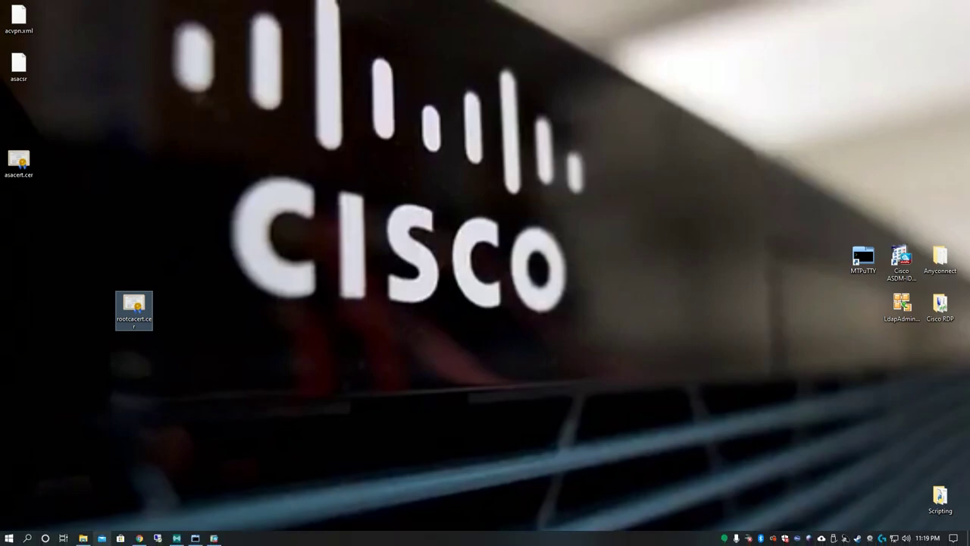
pyautogui.click(28, 538)
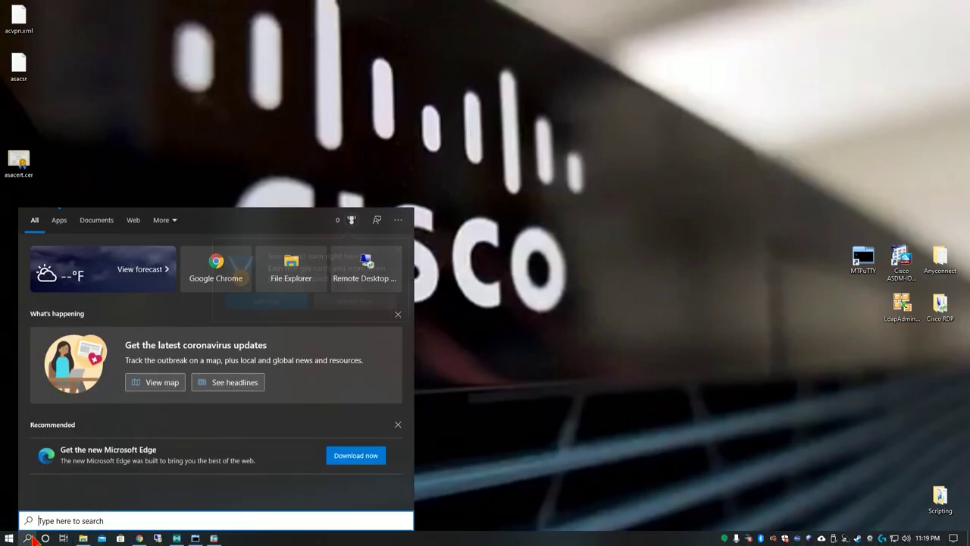
pyautogui.write('certmgr')
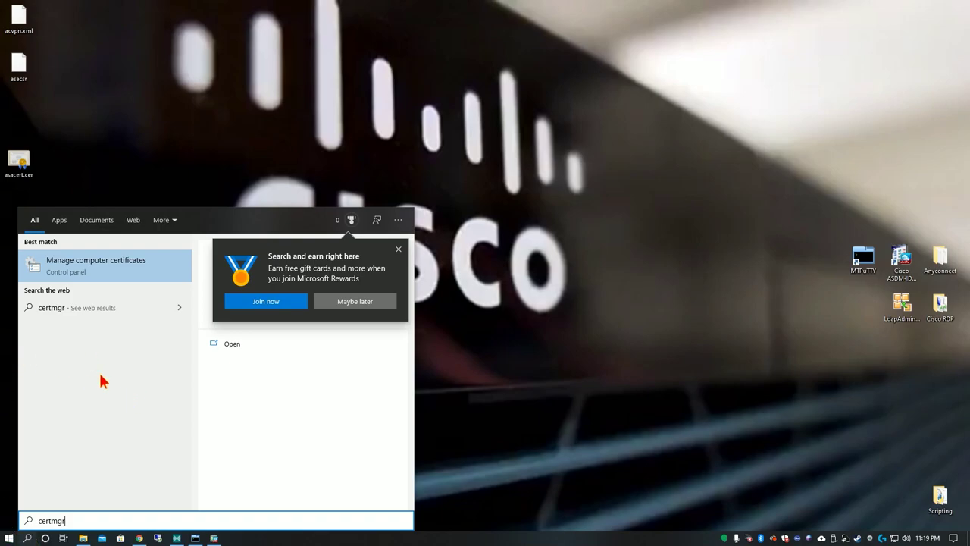
pyautogui.write('.msc')
pyautogui.press('Return')
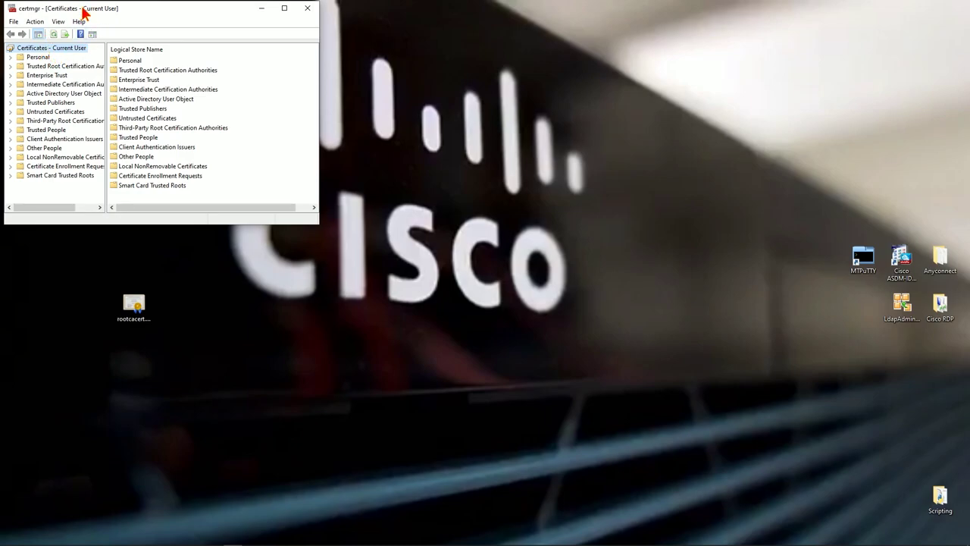
# Browse certmgr's Action menu and the Personal store's Certificates folder
pyautogui.moveTo(84, 10); pyautogui.dragTo(241, 35)
pyautogui.click(191, 44)
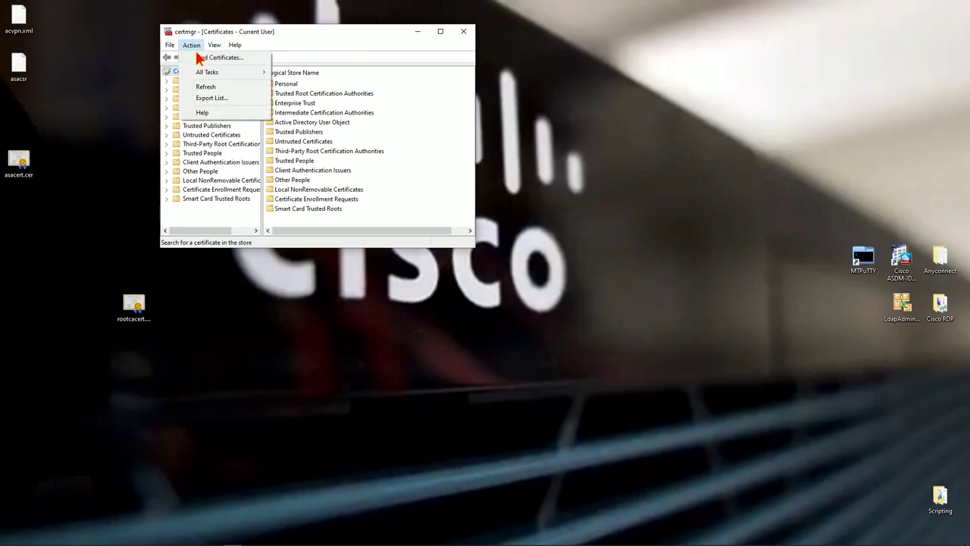
pyautogui.moveTo(212, 72)
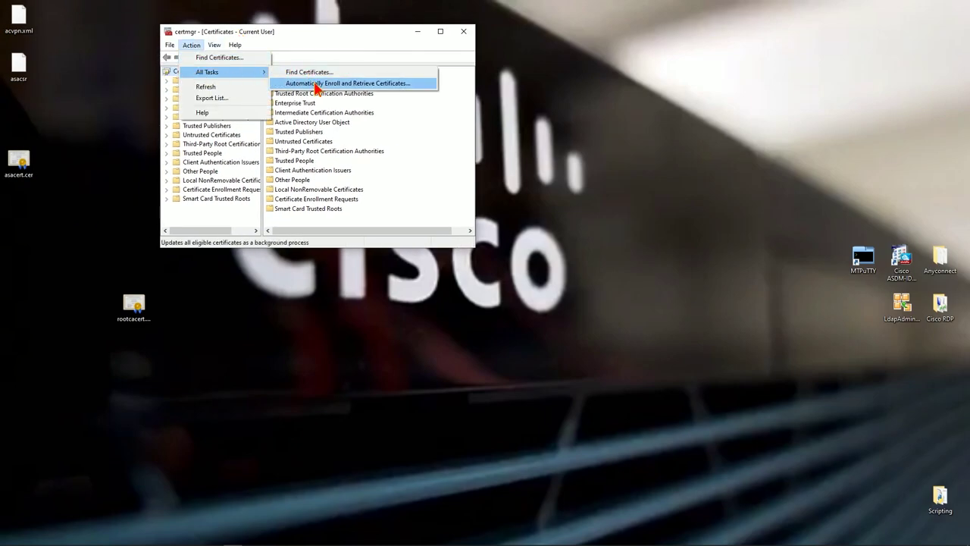
pyautogui.click(215, 44)
pyautogui.click(191, 45)
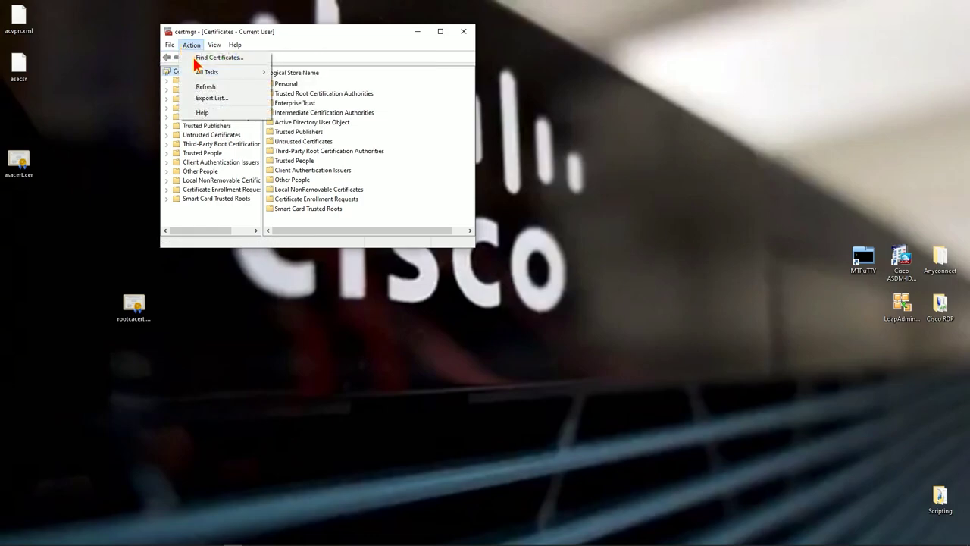
pyautogui.moveTo(207, 75)
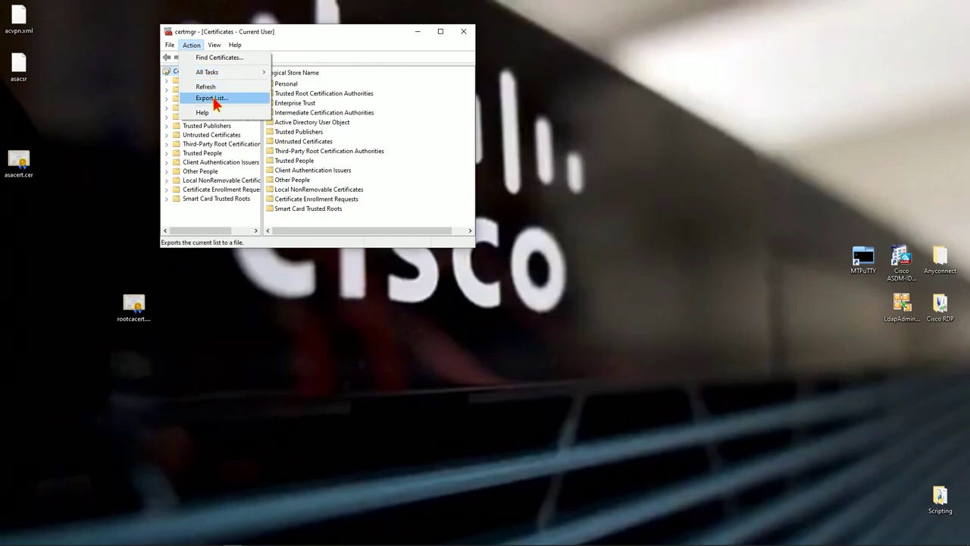
pyautogui.click(225, 151)
pyautogui.click(194, 80)
pyautogui.rightClick(195, 86)
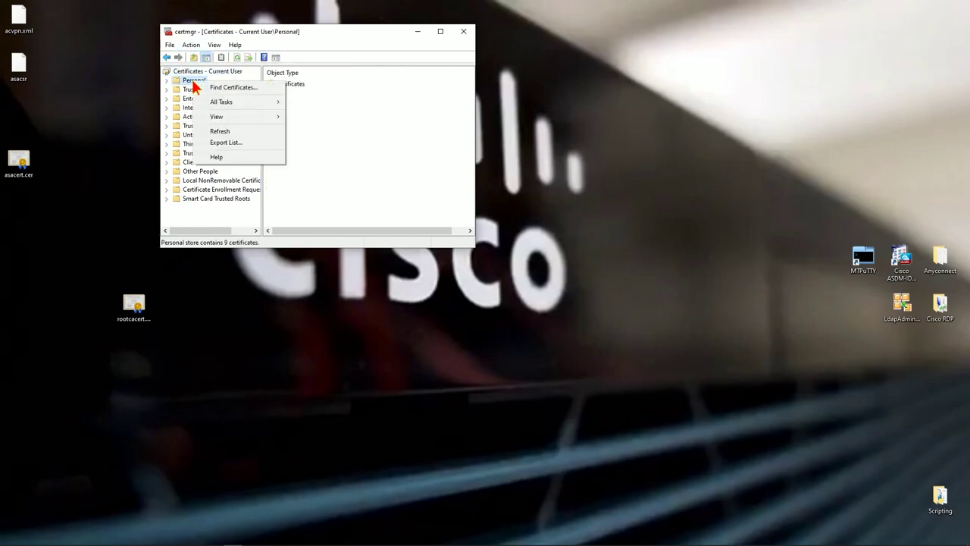
pyautogui.moveTo(218, 105)
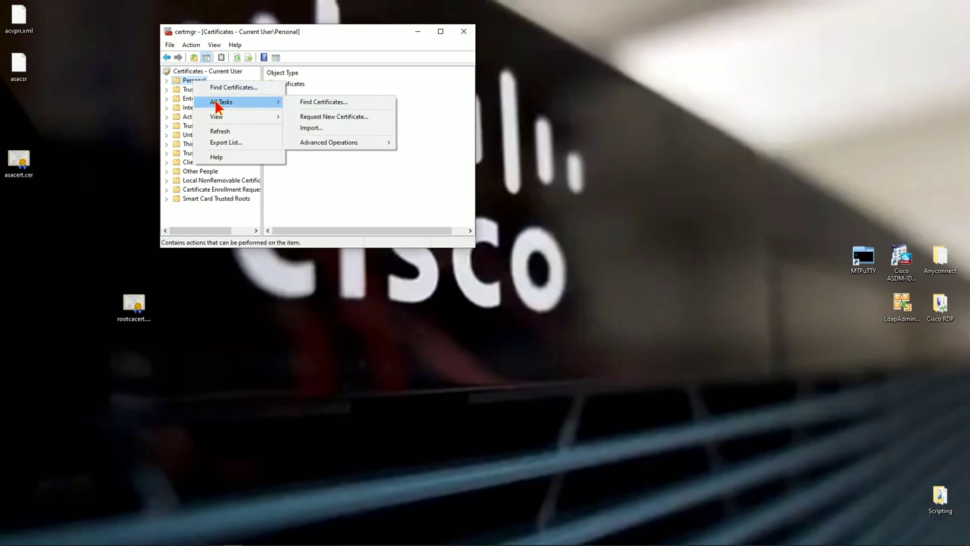
pyautogui.click(292, 81)
pyautogui.doubleClick(292, 82)
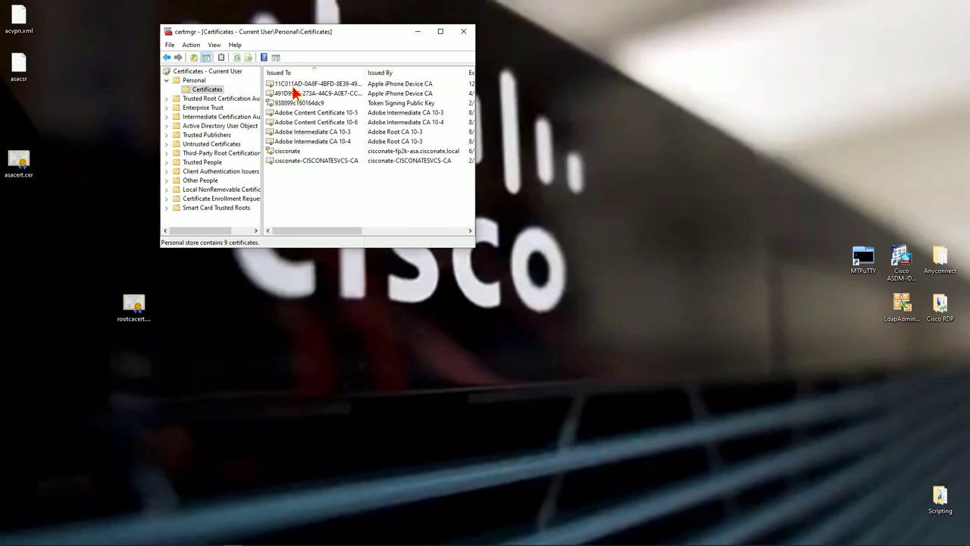
pyautogui.rightClick(203, 94)
pyautogui.press('Escape')
# Open Trusted Root Certification Authorities > Certificates and bring up its task menu
pyautogui.click(218, 126)
pyautogui.click(219, 116)
pyautogui.doubleClick(217, 100)
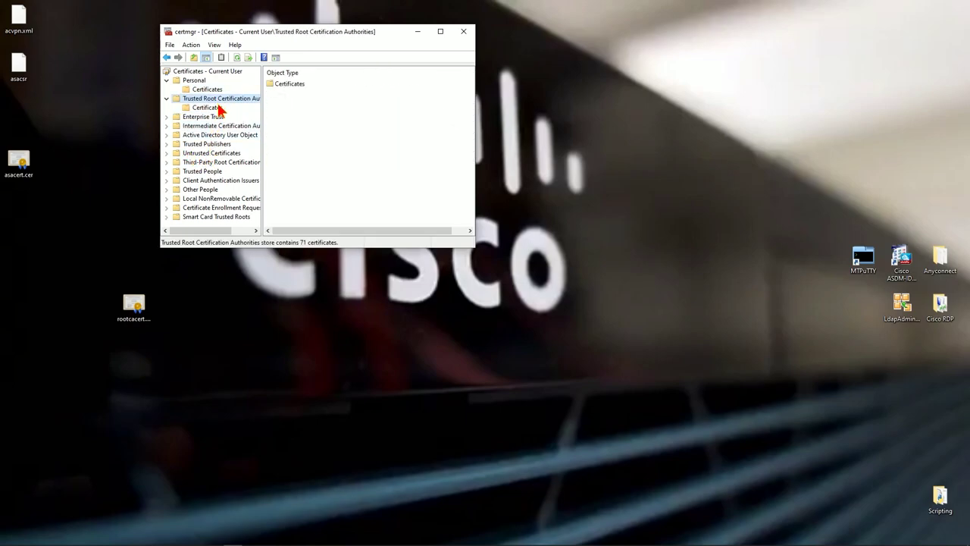
pyautogui.click(219, 107)
pyautogui.rightClick(219, 108)
# Start the Certificate Import Wizard and choose rootcacert.cer from the Desktop
pyautogui.moveTo(261, 115)
pyautogui.click(324, 113)
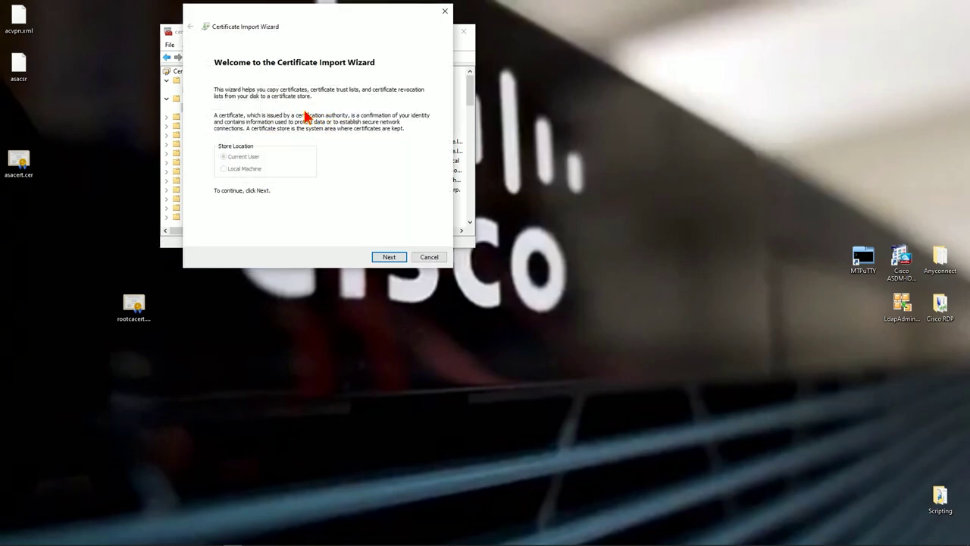
pyautogui.click(400, 257)
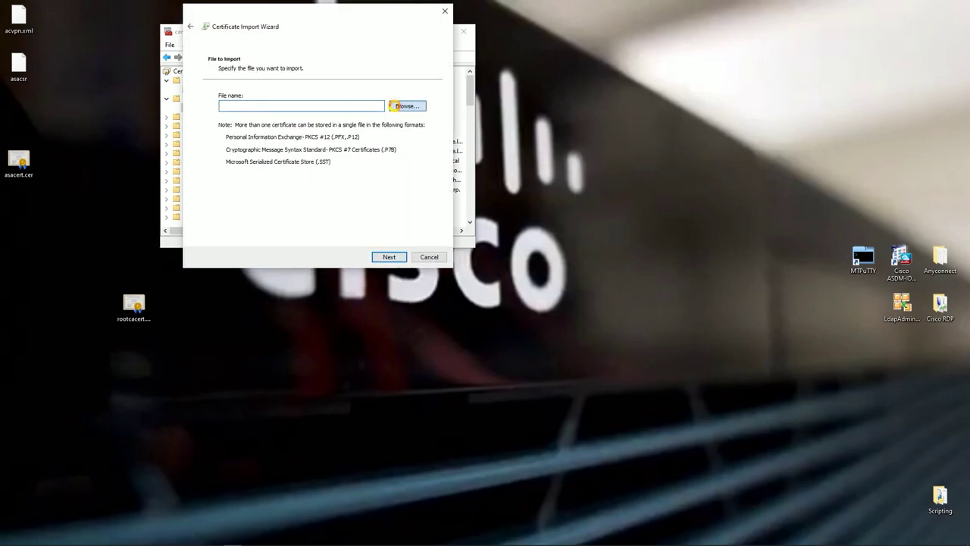
pyautogui.click(399, 106)
pyautogui.click(301, 150)
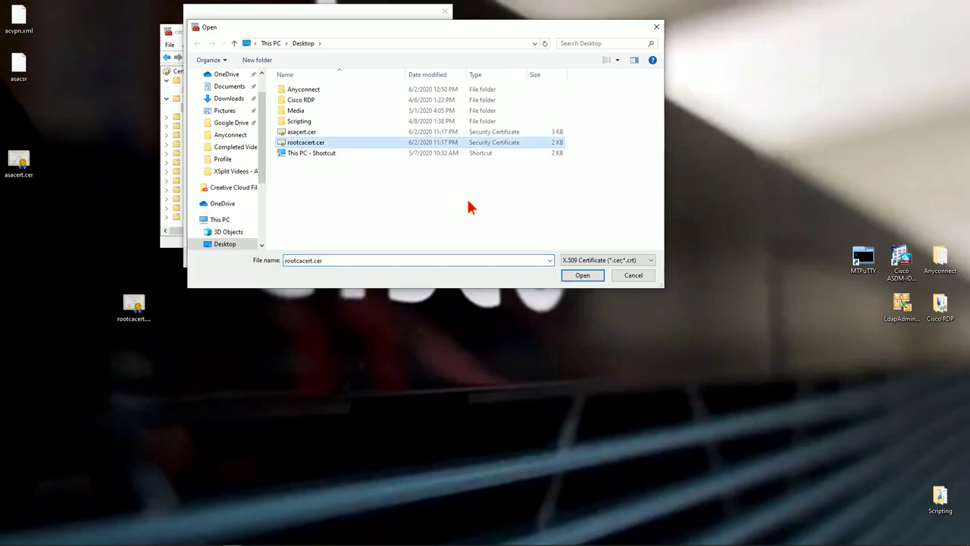
pyautogui.click(584, 275)
# Place it in the Trusted Root store, verify cisconate-CISCONATESVCS-CA, and close certmgr
pyautogui.click(388, 258)
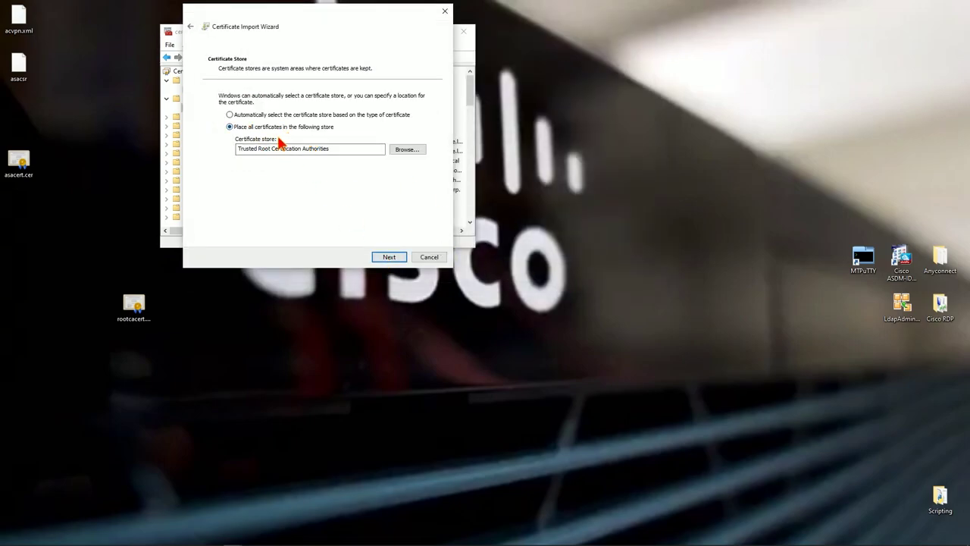
pyautogui.click(389, 257)
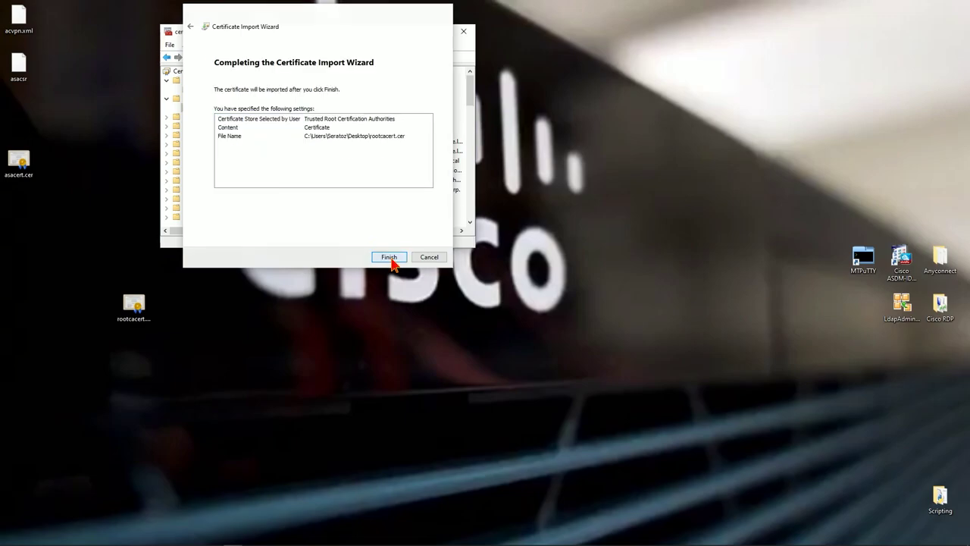
pyautogui.click(389, 257)
pyautogui.click(520, 316)
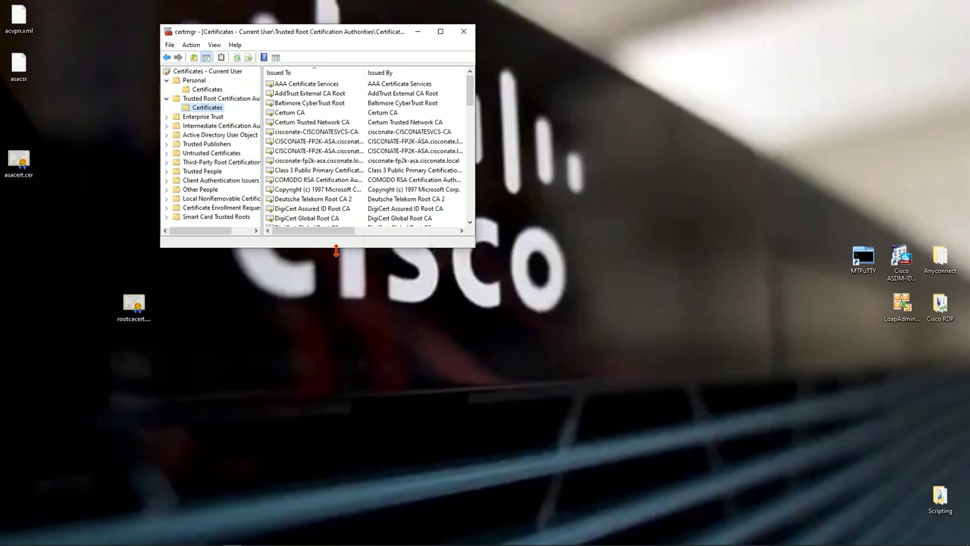
pyautogui.click(333, 132)
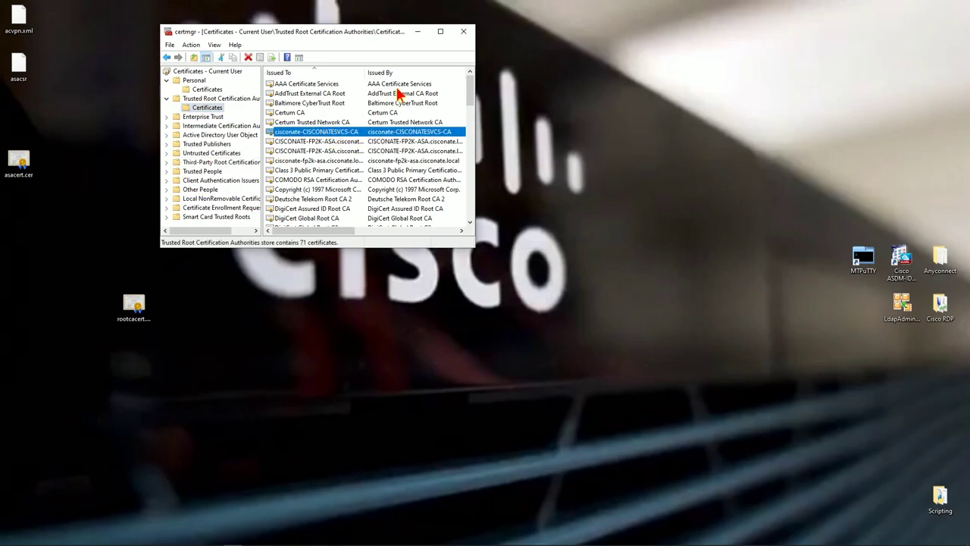
pyautogui.click(460, 33)
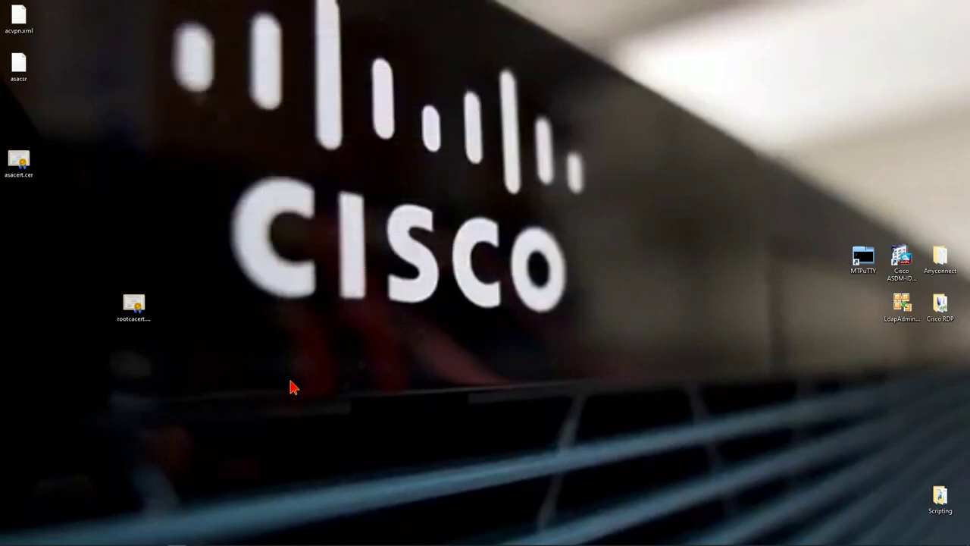
# Go to Firewall > Advanced > Certificate Management > Local Certificate Authority > CA Server
pyautogui.click(23, 161)
pyautogui.moveTo(134, 304); pyautogui.dragTo(19, 212)
pyautogui.click(212, 537)
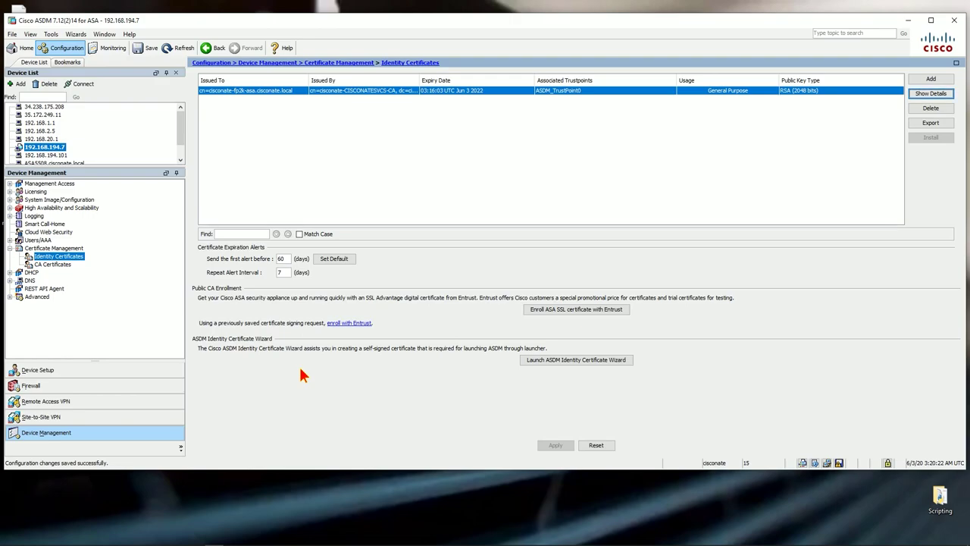
pyautogui.click(32, 385)
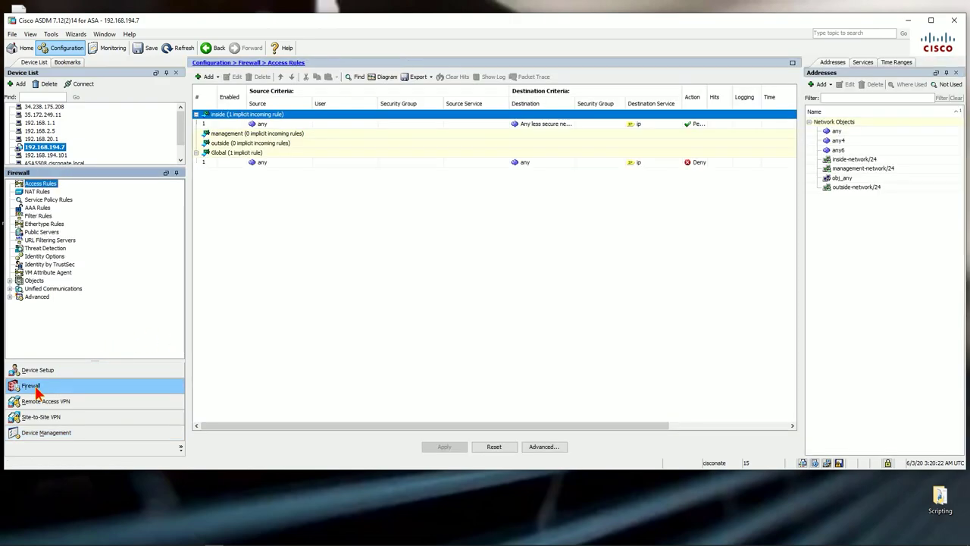
pyautogui.click(23, 297)
pyautogui.scroll(2, 66, 322)
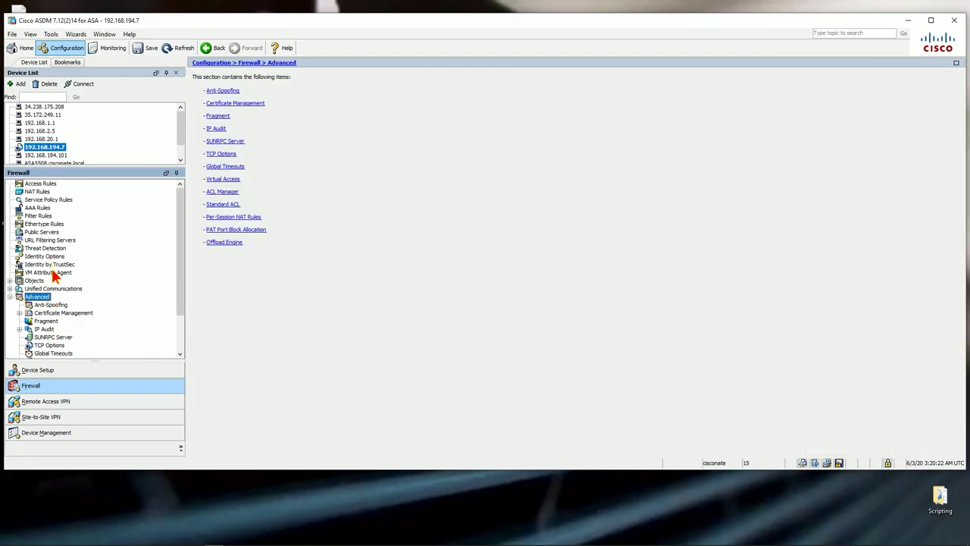
pyautogui.click(55, 313)
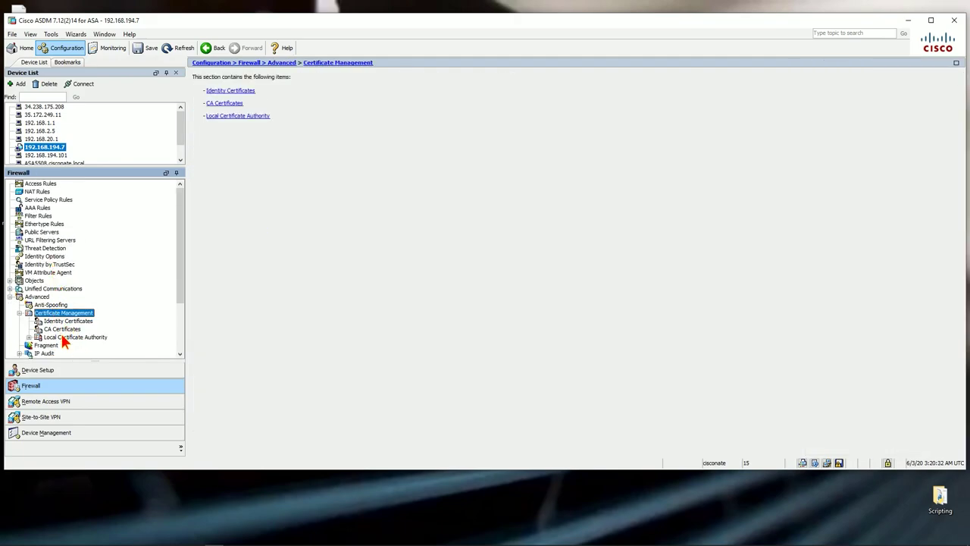
pyautogui.click(64, 338)
pyautogui.click(67, 338)
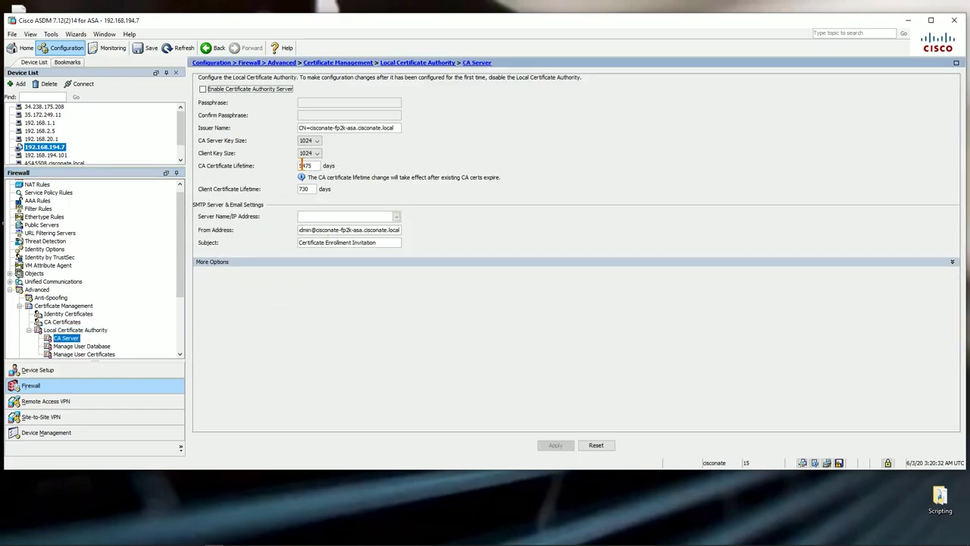
# Check Enable Certificate Authority Server and try applying, dismissing the passphrase errors
pyautogui.click(202, 89)
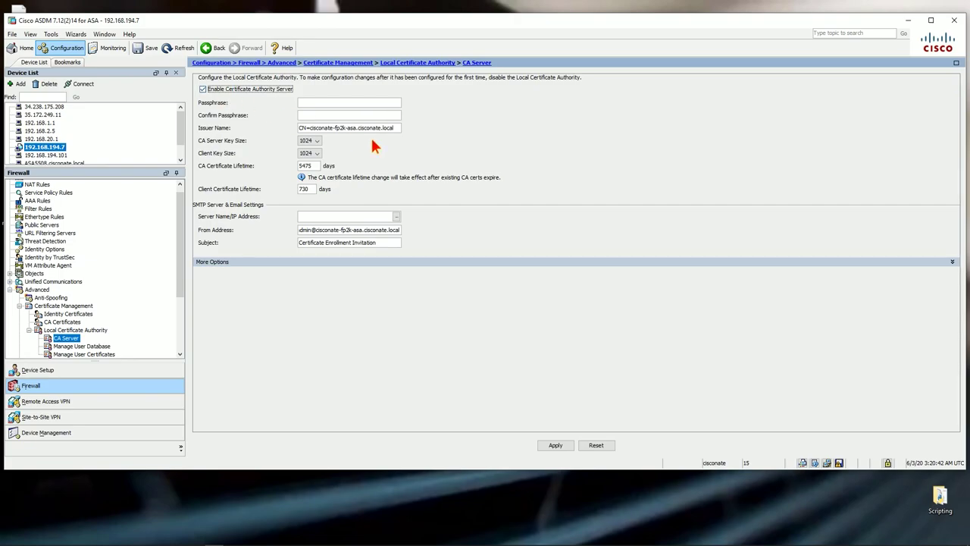
pyautogui.click(557, 444)
pyautogui.press('Return')
pyautogui.click(557, 444)
pyautogui.click(466, 282)
# Enter the same passphrase in both fields, apply, and send the commands
pyautogui.moveTo(344, 103); pyautogui.dragTo(241, 89)
pyautogui.press('Tab')
pyautogui.press('BackSpace')
pyautogui.press('BackSpace')
pyautogui.press('BackSpace')
pyautogui.press('BackSpace')
pyautogui.press('BackSpace')
pyautogui.press('BackSpace')
pyautogui.press('BackSpace')
pyautogui.press('BackSpace')
pyautogui.click(554, 445)
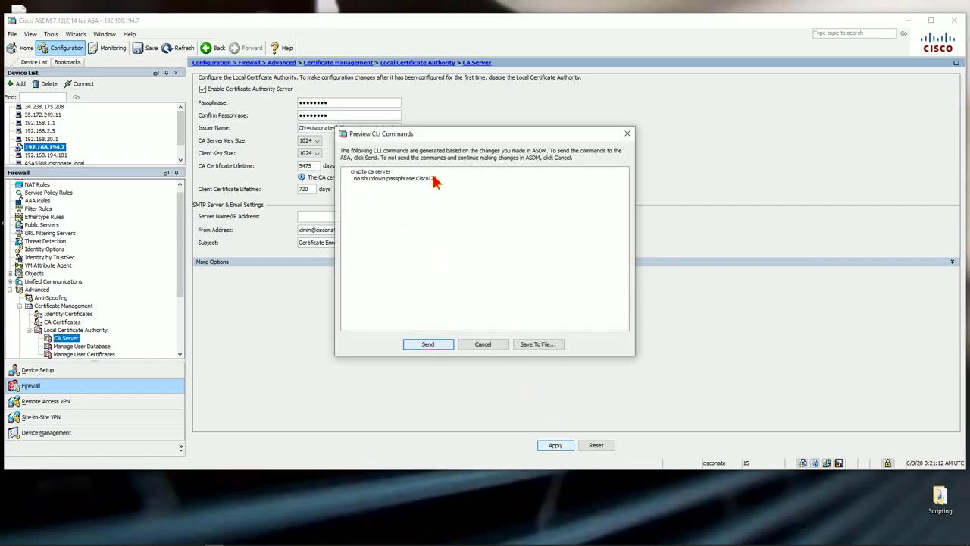
pyautogui.click(429, 344)
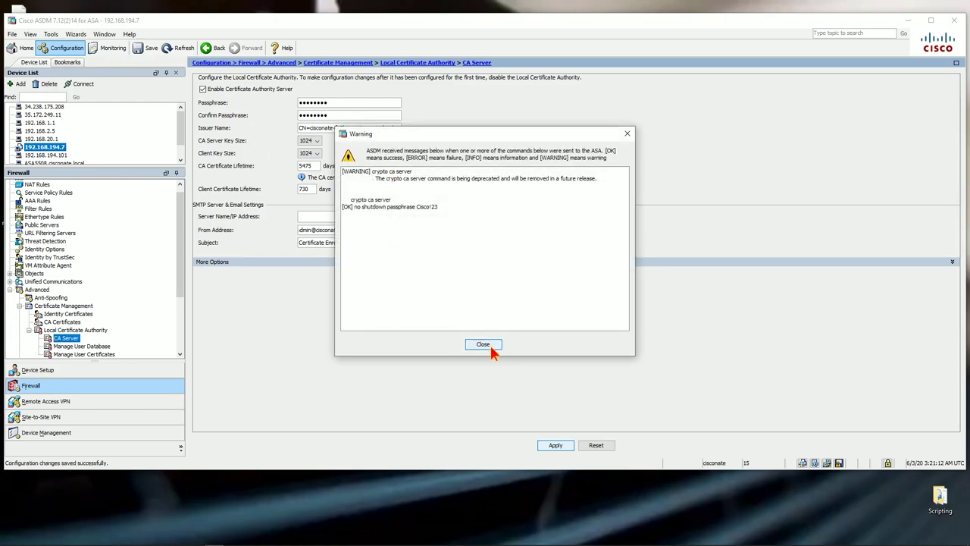
pyautogui.click(489, 346)
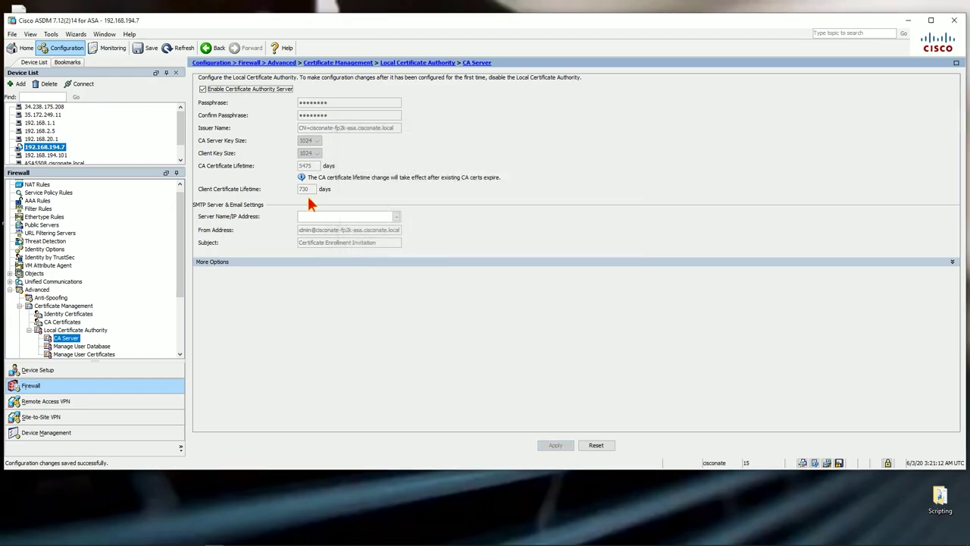
# Cancel the CA server shutdown command and re-check Enable Certificate Authority Server
pyautogui.click(202, 89)
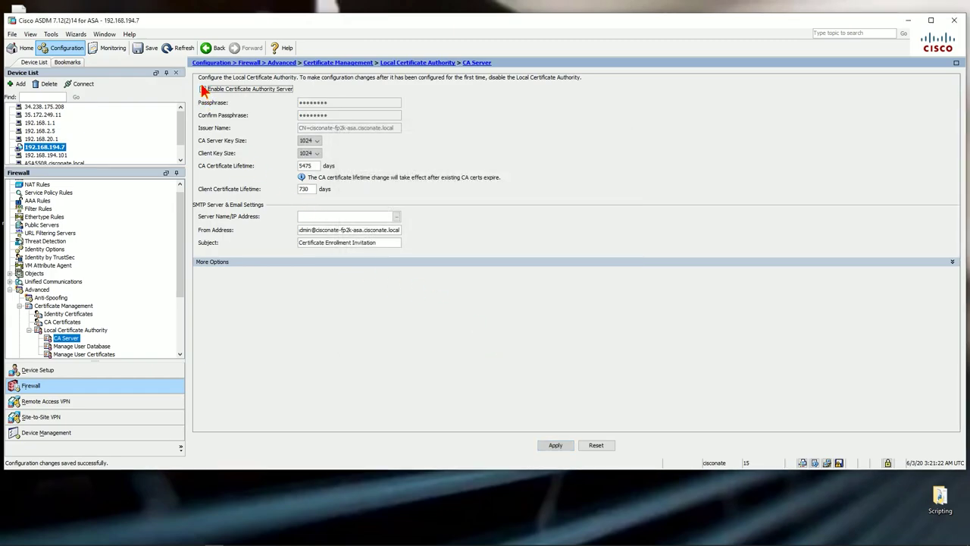
pyautogui.click(554, 446)
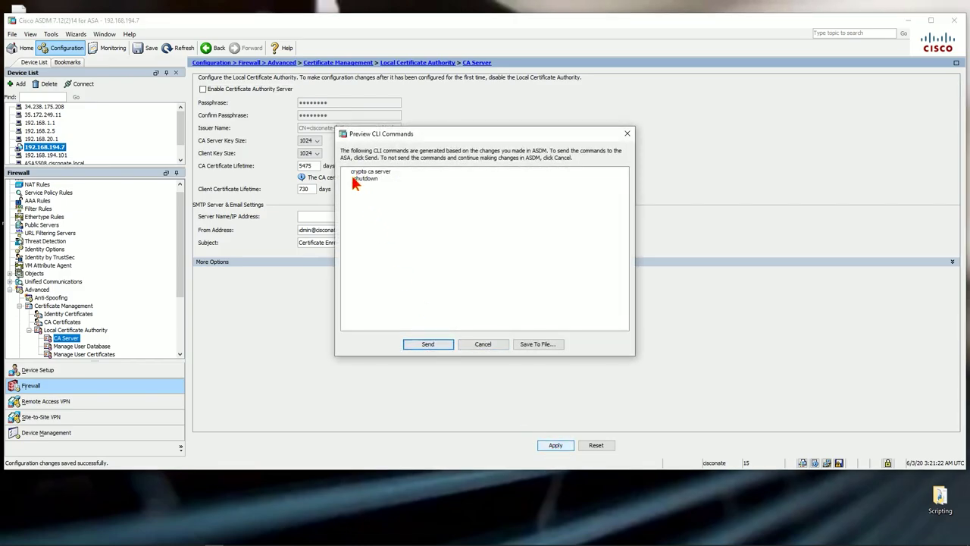
pyautogui.click(498, 348)
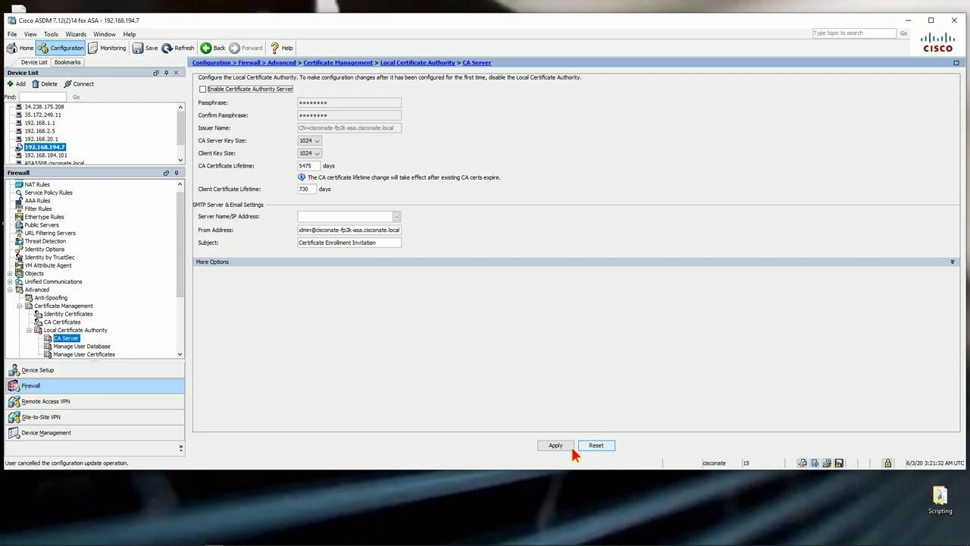
pyautogui.click(203, 89)
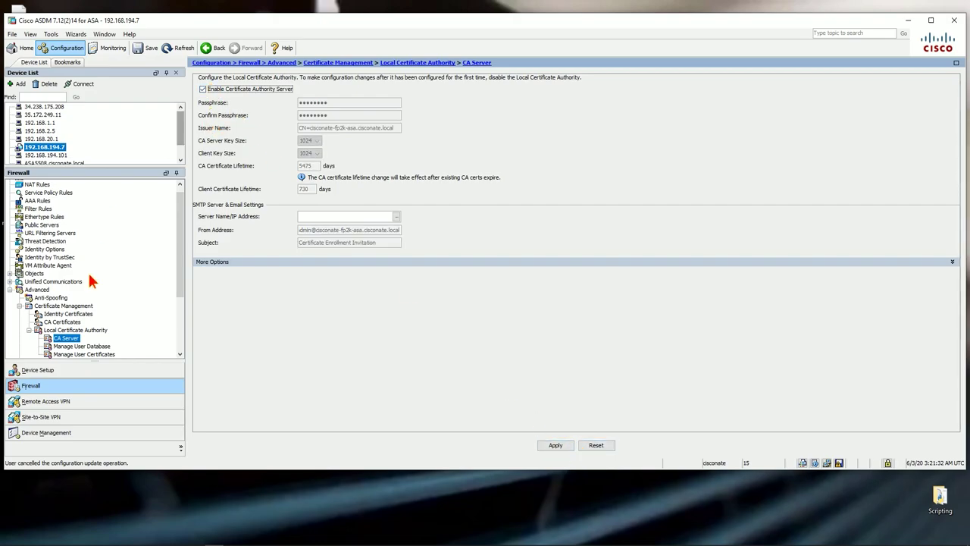
# View the Manage User Database page, then switch to MTPuTTY
pyautogui.click(84, 346)
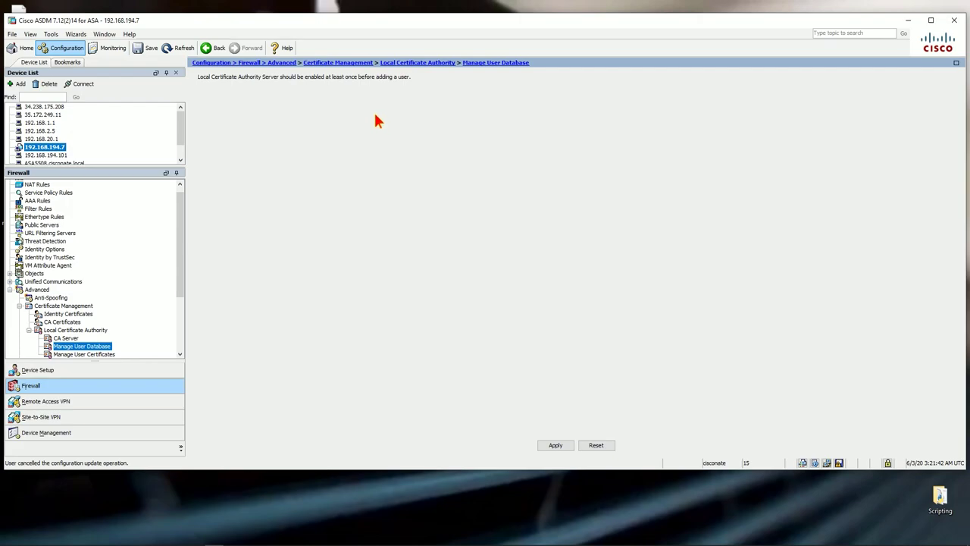
pyautogui.moveTo(614, 29); pyautogui.dragTo(614, 14)
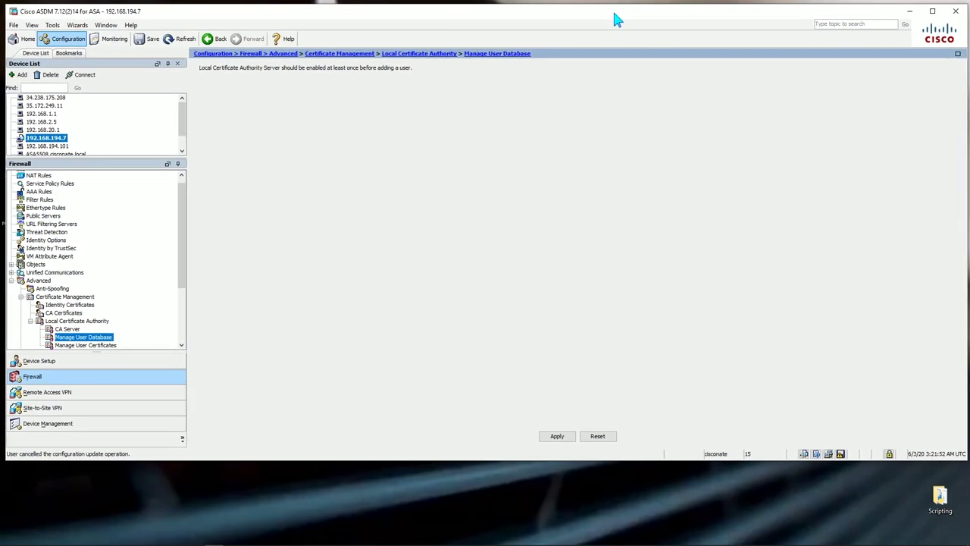
pyautogui.moveTo(478, 543)
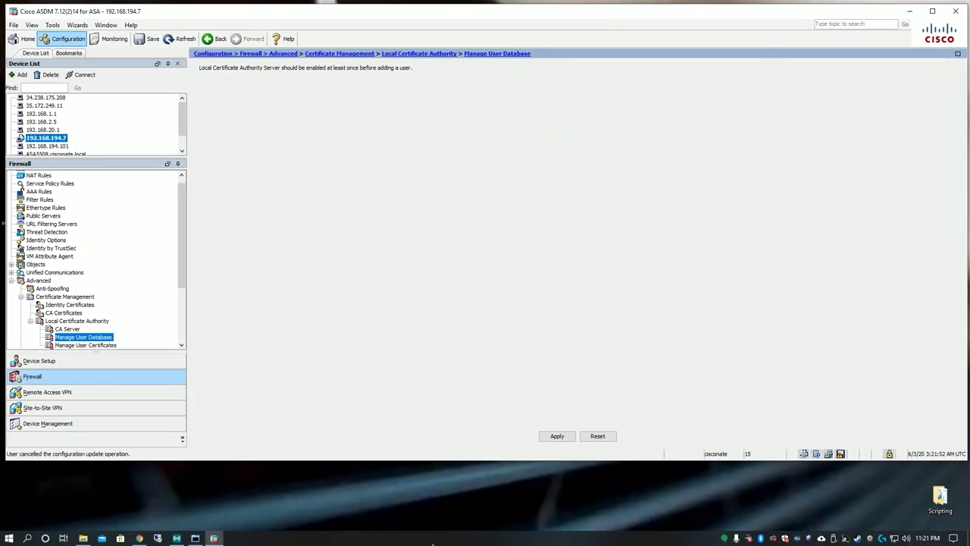
pyautogui.click(215, 538)
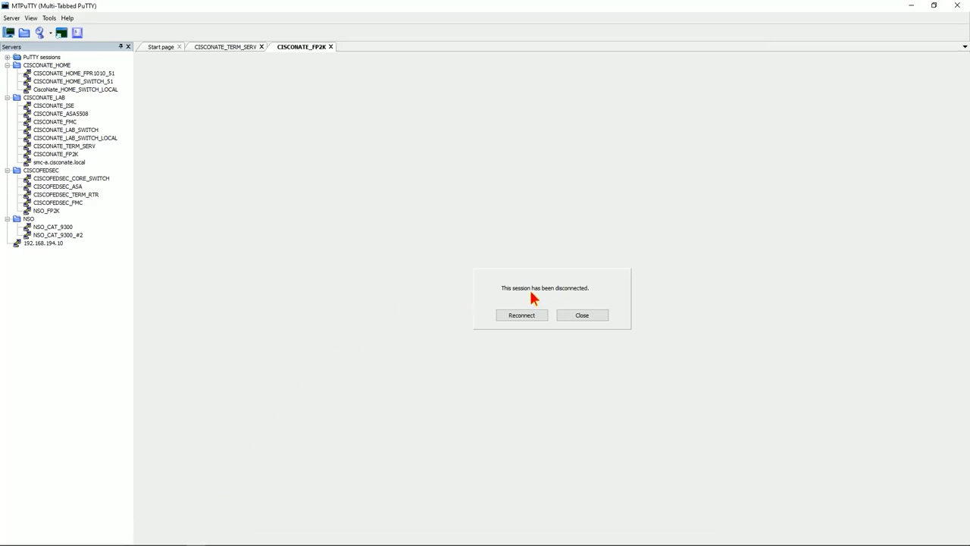
# Reconnect the SSH session, enter enable mode with the password, and run conf t
pyautogui.click(528, 316)
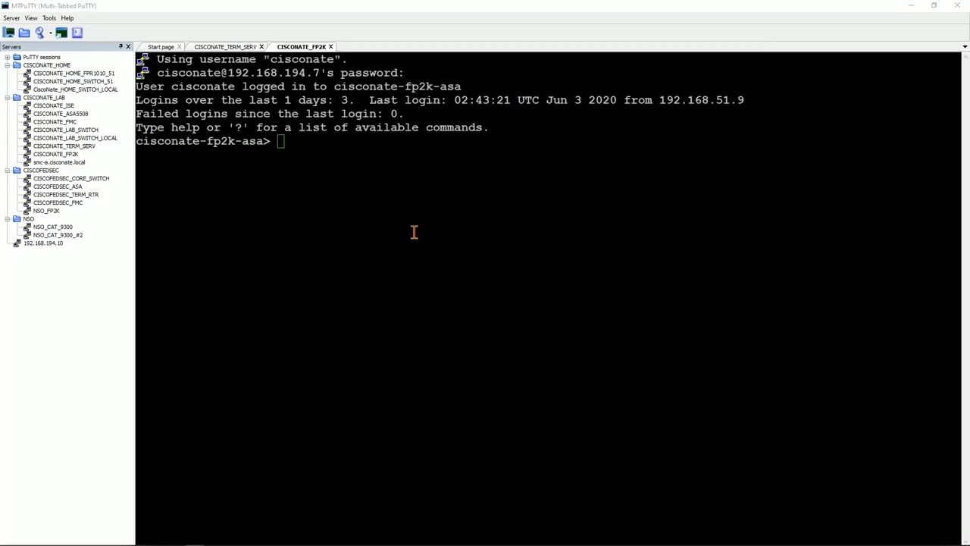
pyautogui.click(414, 232)
pyautogui.write('en')
pyautogui.press('Return')
pyautogui.write('**')
pyautogui.press('BackSpace')
pyautogui.press('BackSpace')
pyautogui.press('Return')
pyautogui.write('********')
pyautogui.press('Return')
pyautogui.write('conf t')
pyautogui.press('Return')
# Run 'no crypto ca server' and confirm with yes
pyautogui.write('no crypto c')
pyautogui.press('Tab')
pyautogui.write('c')
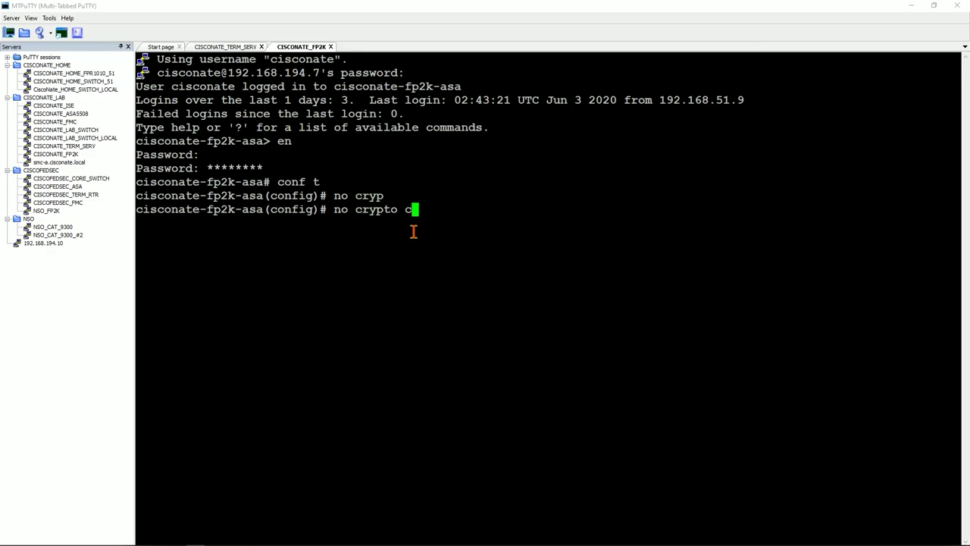
pyautogui.write('a')
pyautogui.press('Tab')
pyautogui.write('ser')
pyautogui.press('Tab')
pyautogui.press('Return')
pyautogui.write('edn')
pyautogui.press('Left')
pyautogui.press('Left')
pyautogui.press('Left')
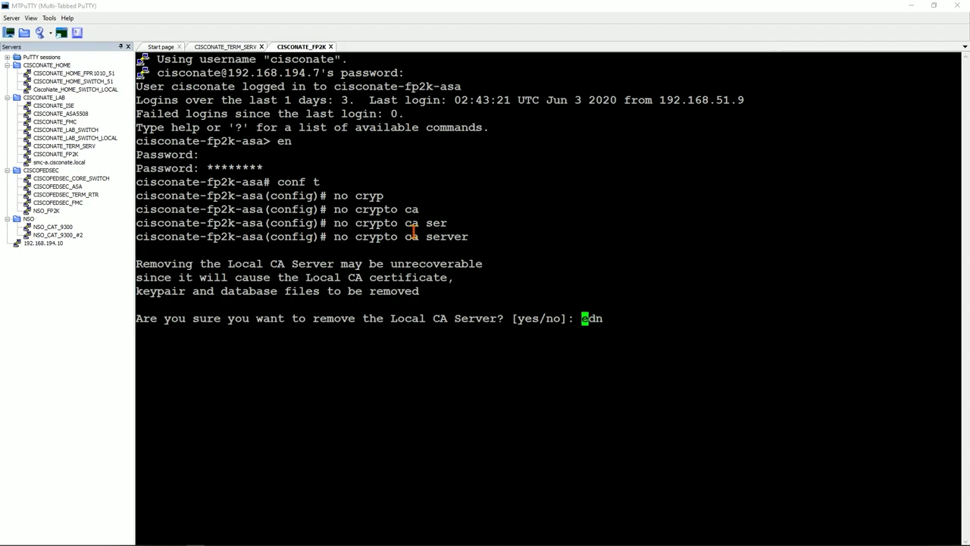
pyautogui.write('yes')
pyautogui.press('Return')
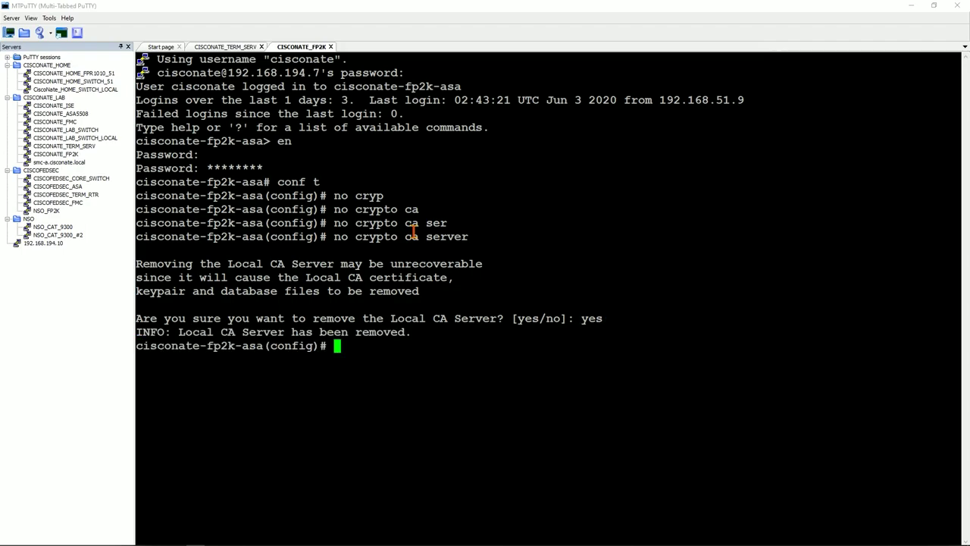
# Run end and wr to save the configuration, then return to ASDM
pyautogui.write('end')
pyautogui.press('Return')
pyautogui.write('wr')
pyautogui.press('Return')
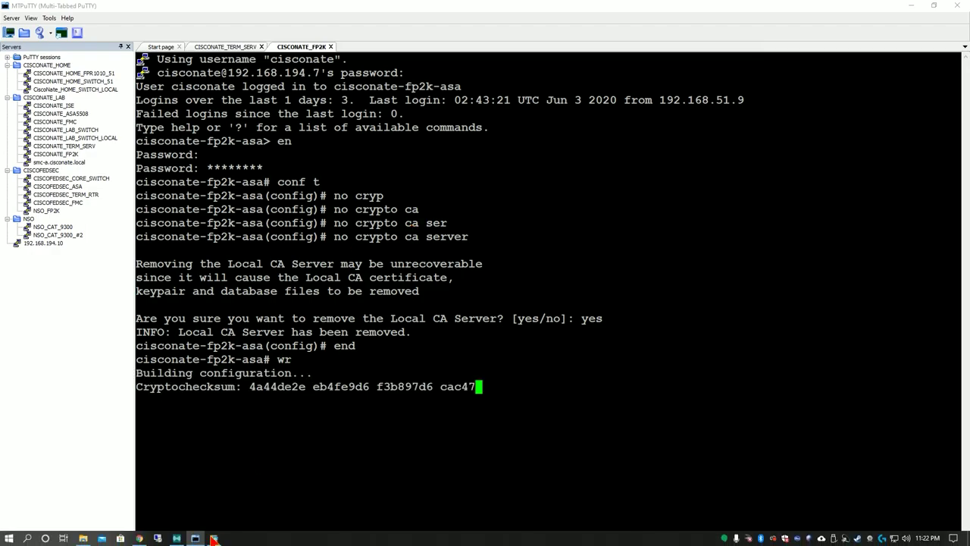
pyautogui.click(216, 538)
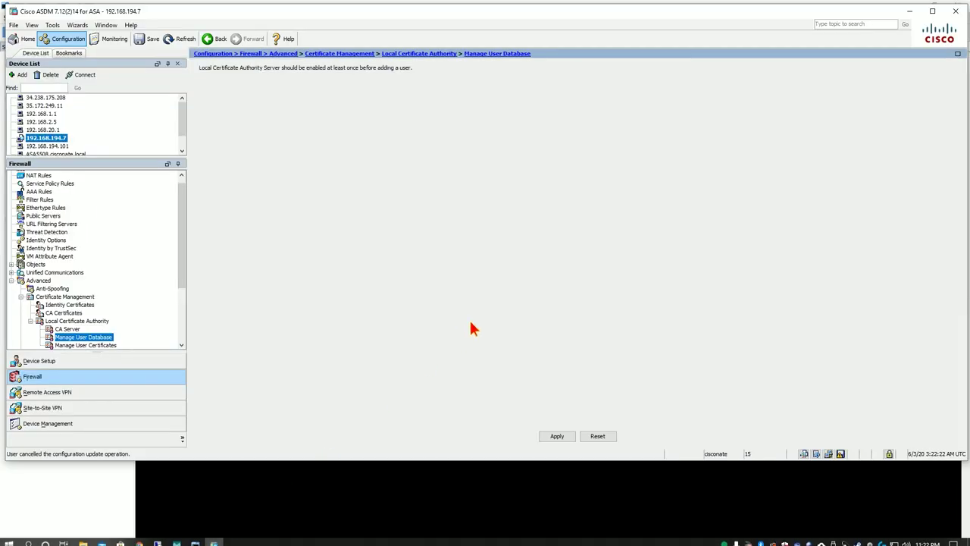
# Refresh Now to reload the device configuration, discarding unapplied changes, and reopen CA Server
pyautogui.click(186, 40)
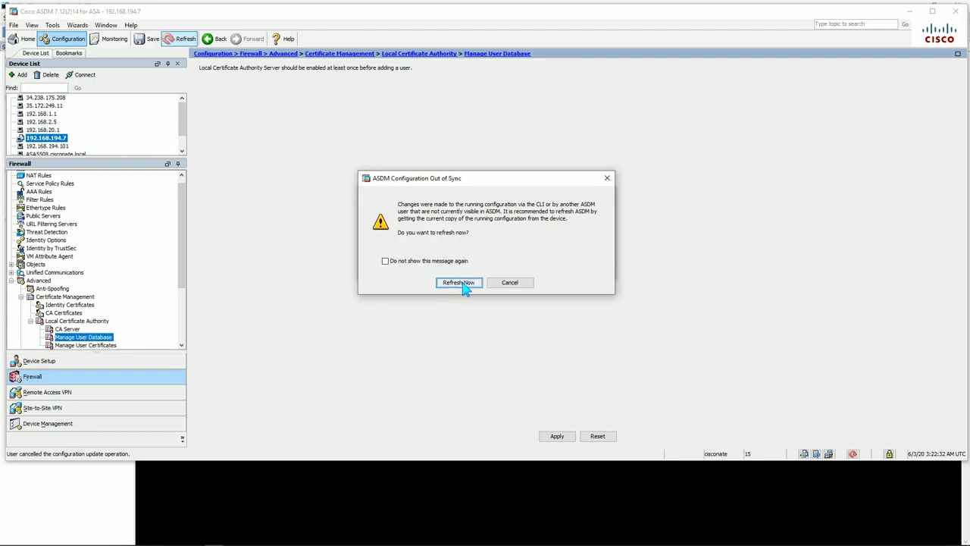
pyautogui.click(461, 284)
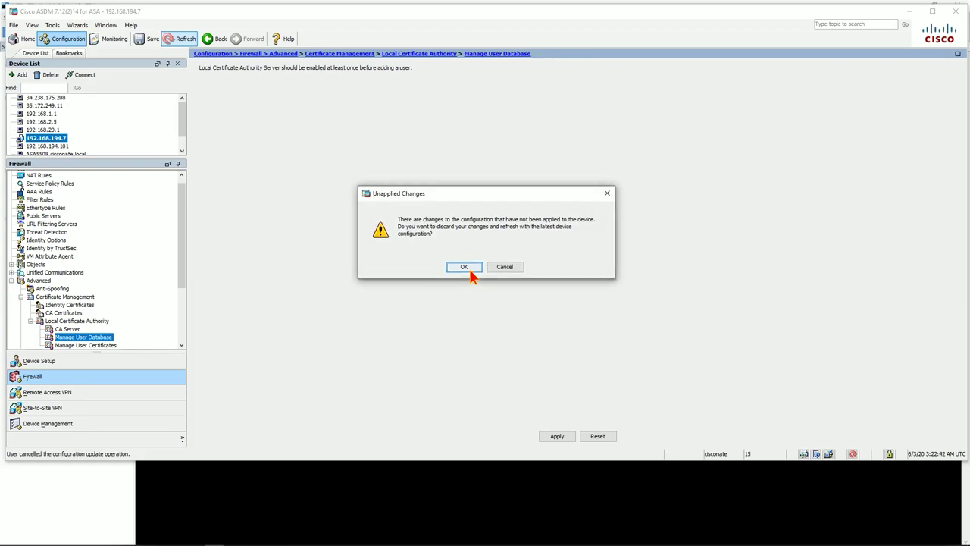
pyautogui.click(470, 271)
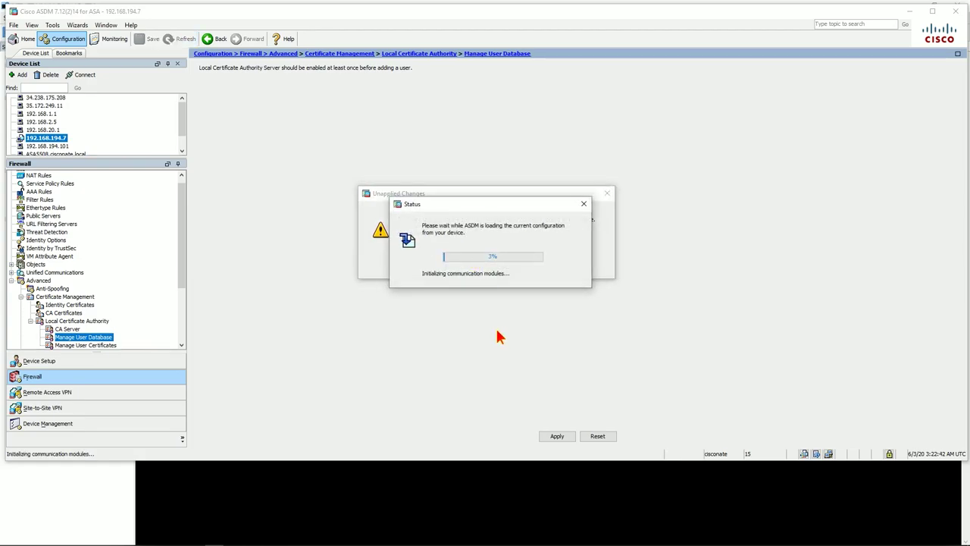
pyautogui.click(566, 523)
pyautogui.click(912, 7)
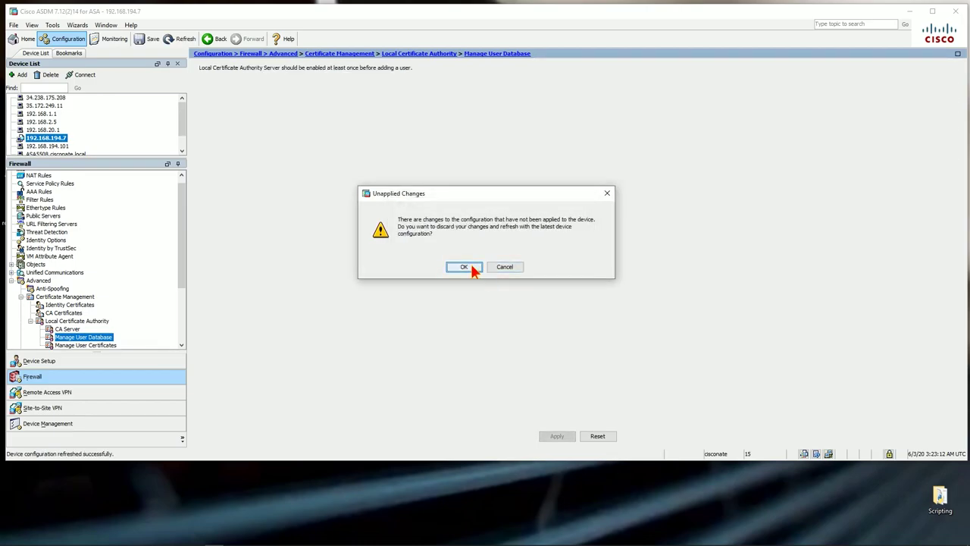
pyautogui.click(500, 269)
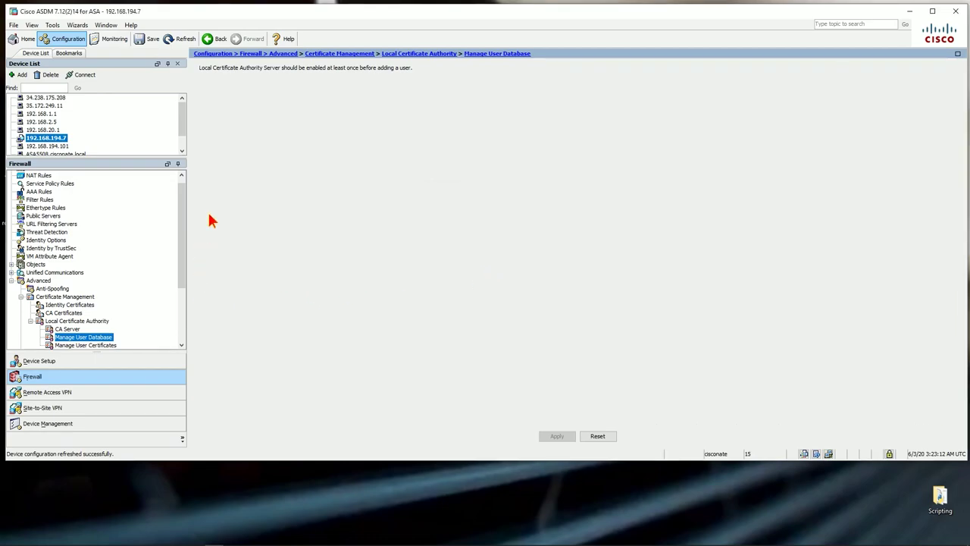
pyautogui.click(67, 329)
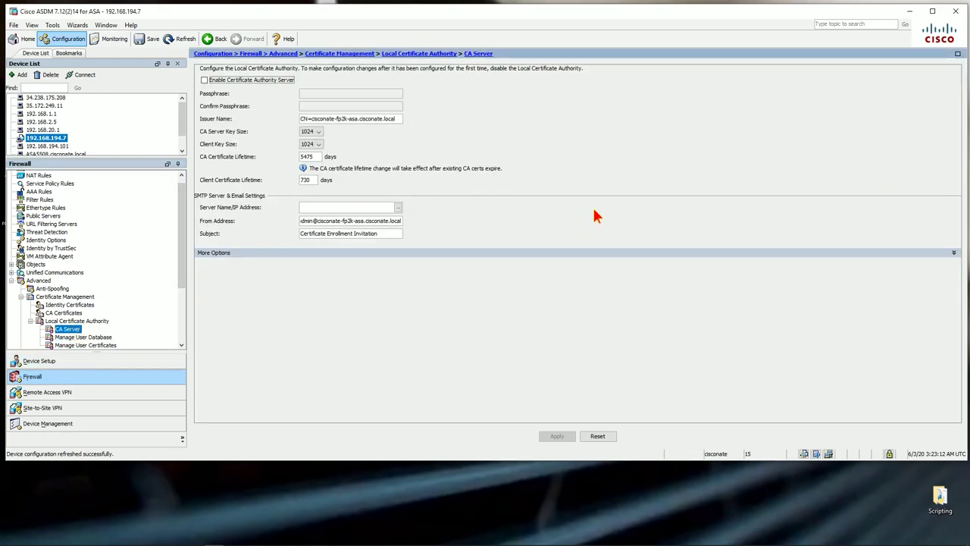
# Enable the CA server with a confirmed passphrase and 2048-bit server and client keys
pyautogui.click(204, 80)
pyautogui.click(329, 94)
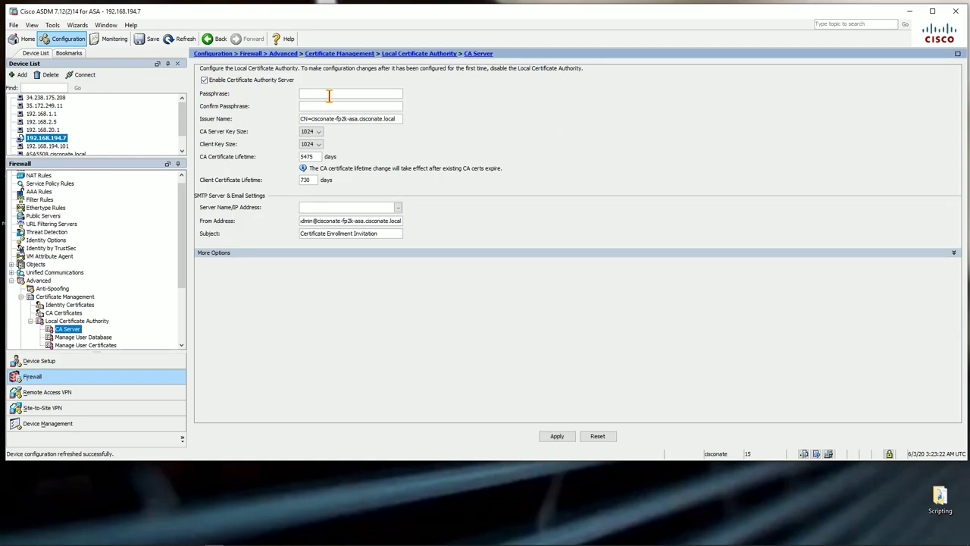
pyautogui.press('Tab')
pyautogui.write('••••••••')
pyautogui.click(309, 131)
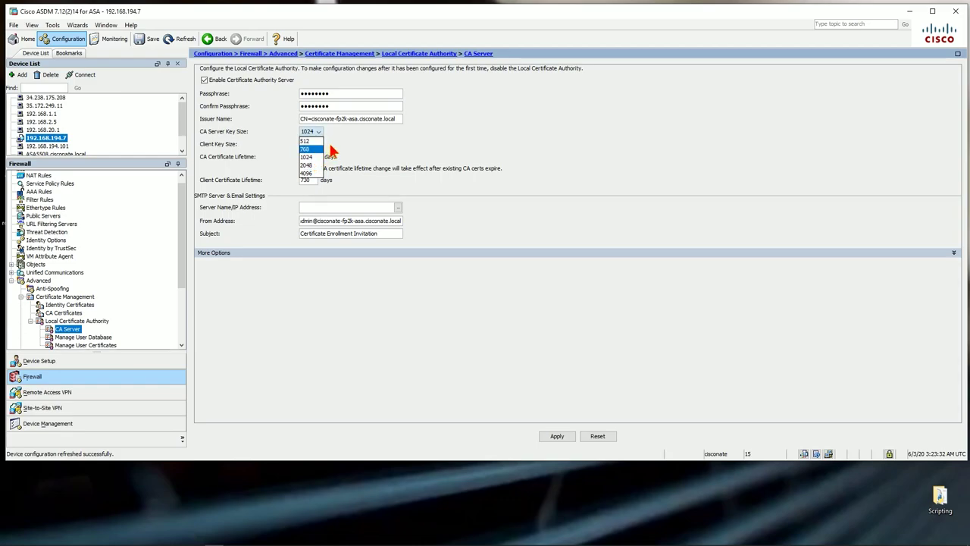
pyautogui.click(310, 157)
pyautogui.click(318, 132)
pyautogui.click(311, 165)
pyautogui.click(315, 144)
pyautogui.click(307, 177)
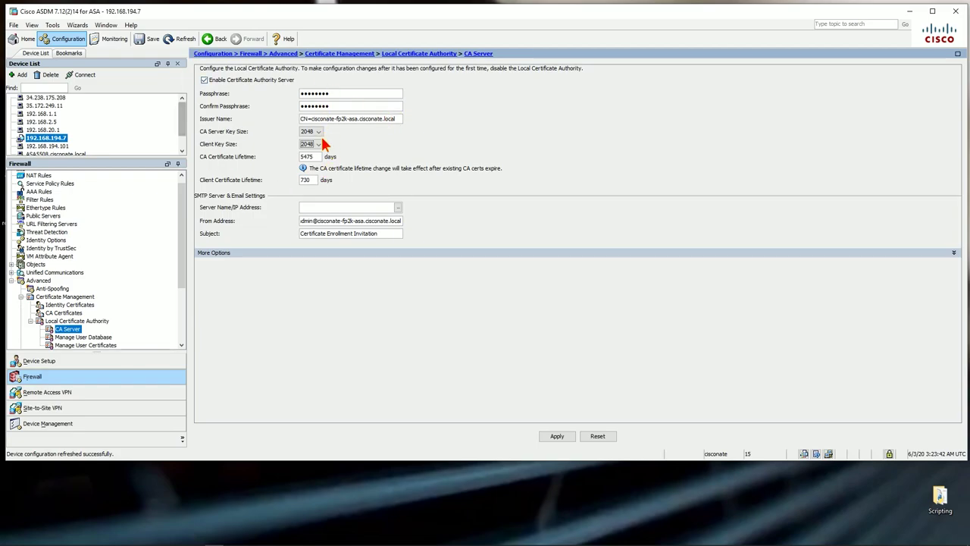
# Apply and send the CA server commands, then open Manage User Database
pyautogui.click(557, 438)
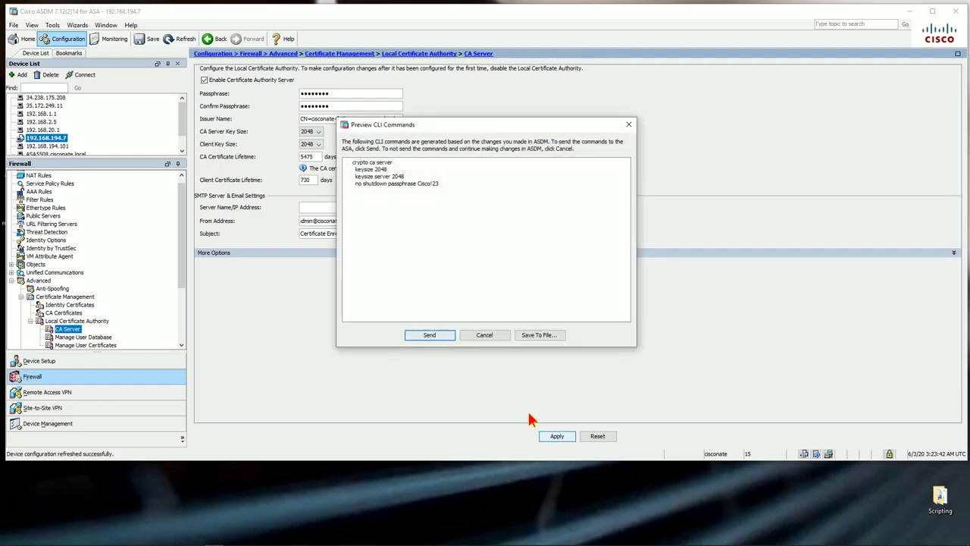
pyautogui.click(427, 335)
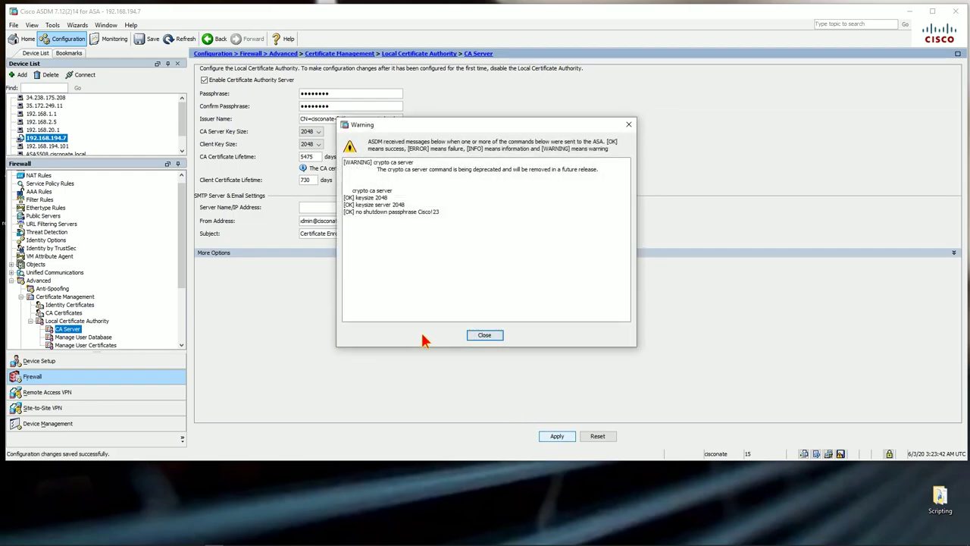
pyautogui.click(471, 339)
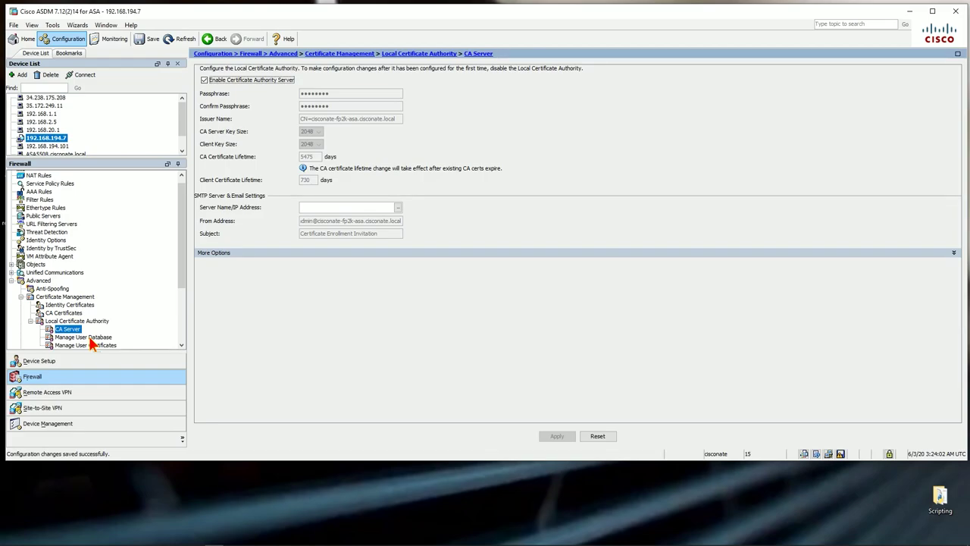
pyautogui.click(90, 338)
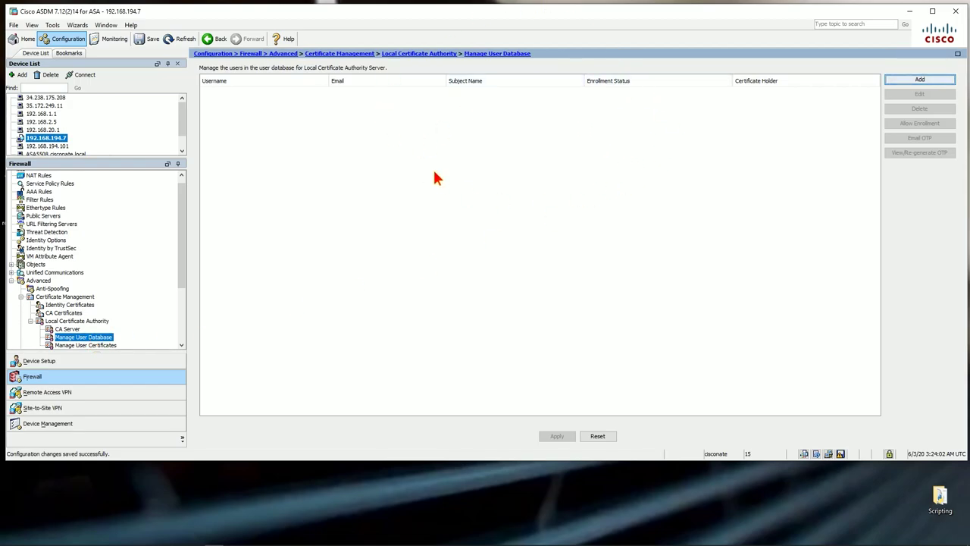
# Start a new CA user entry by entering the username and the user's e-mail address
pyautogui.click(917, 81)
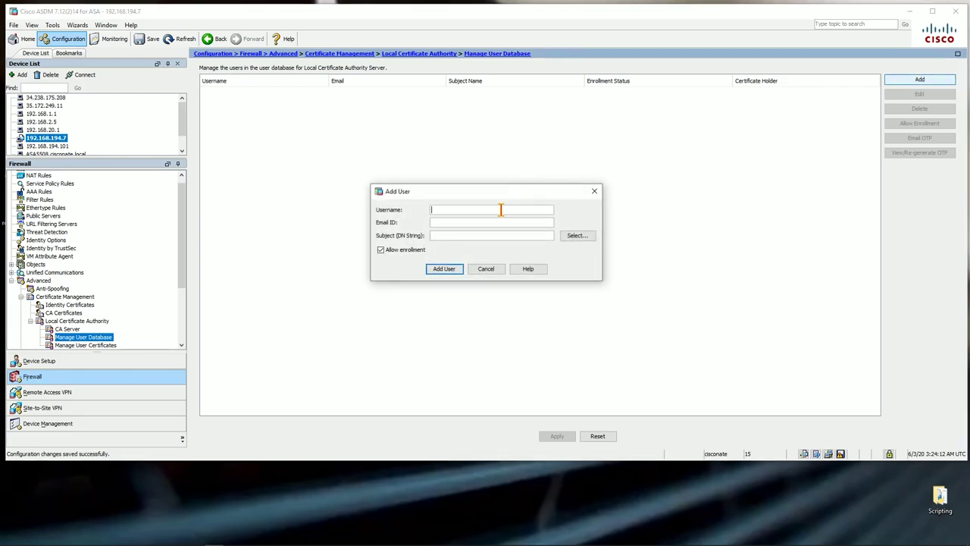
pyautogui.write('cisconate')
pyautogui.press('Tab')
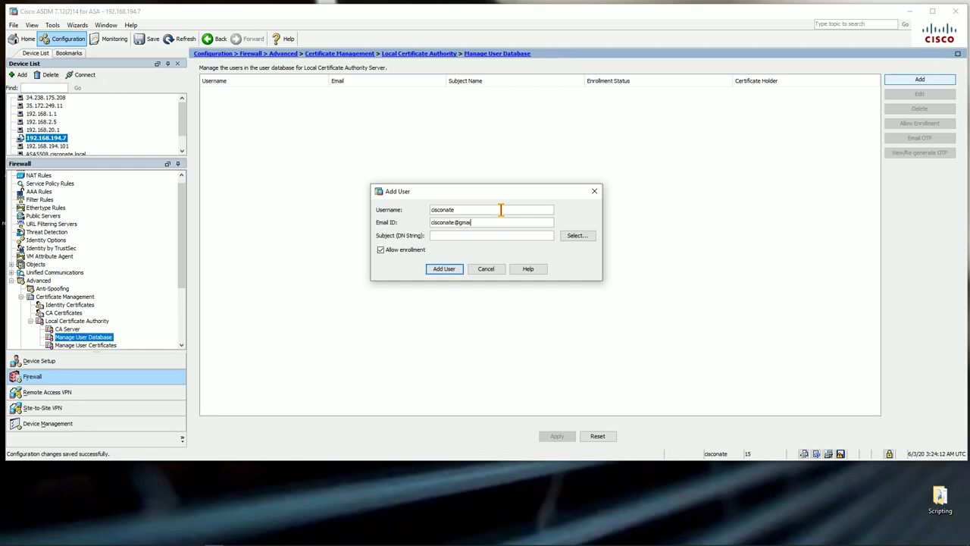
pyautogui.press('Tab')
# Build a Common Name (CN) subject DN, then save the user and dismiss the deprecation warning
pyautogui.click(574, 237)
pyautogui.click(437, 219)
pyautogui.click(432, 235)
pyautogui.click(434, 234)
pyautogui.write('cisconate')
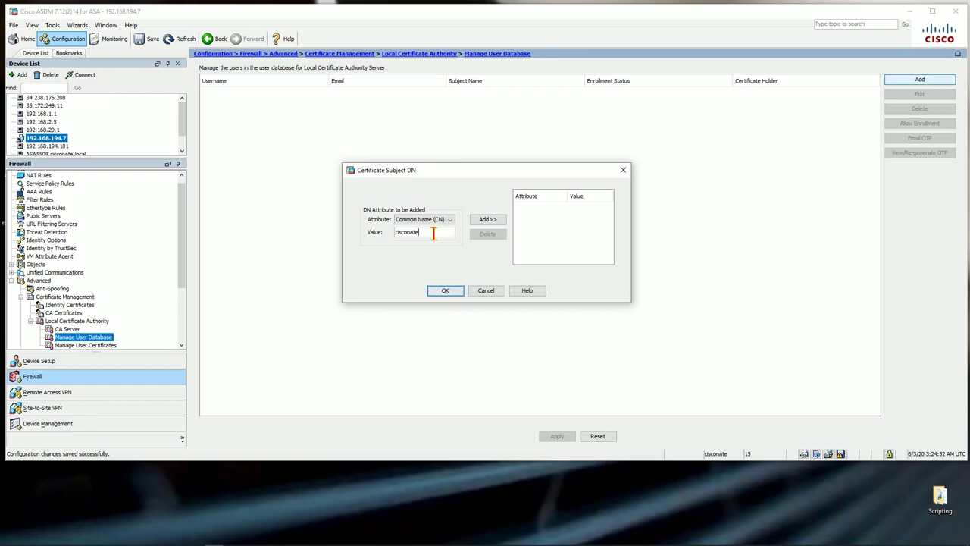
pyautogui.click(487, 219)
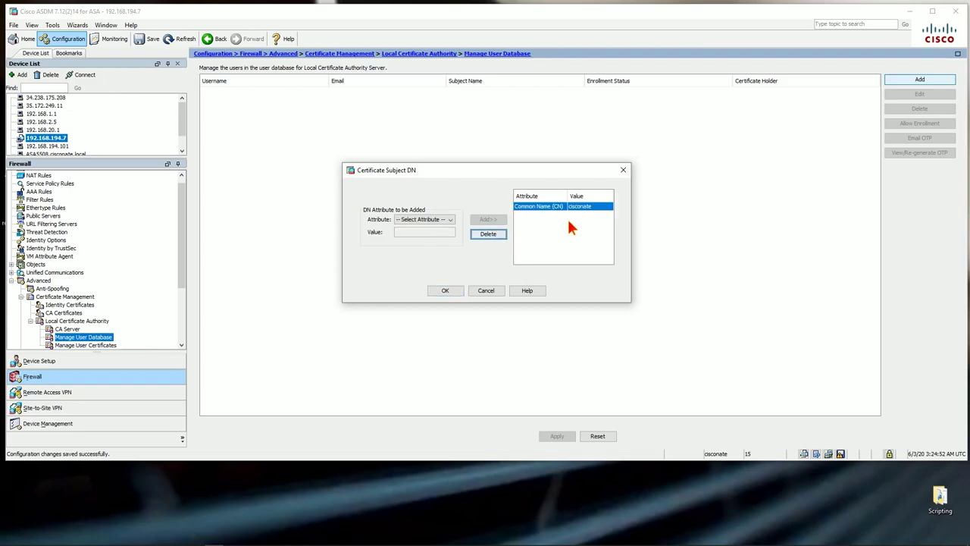
pyautogui.click(442, 292)
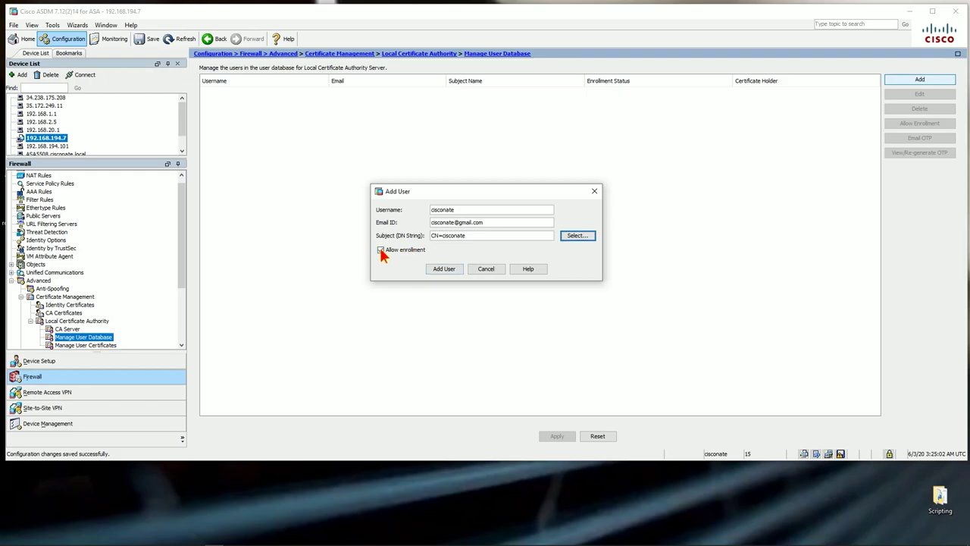
pyautogui.click(444, 268)
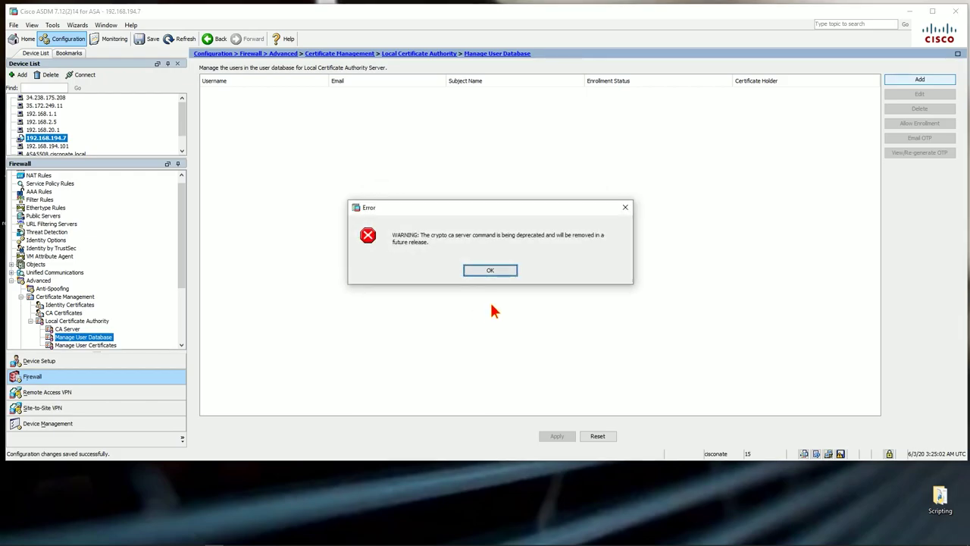
pyautogui.click(475, 271)
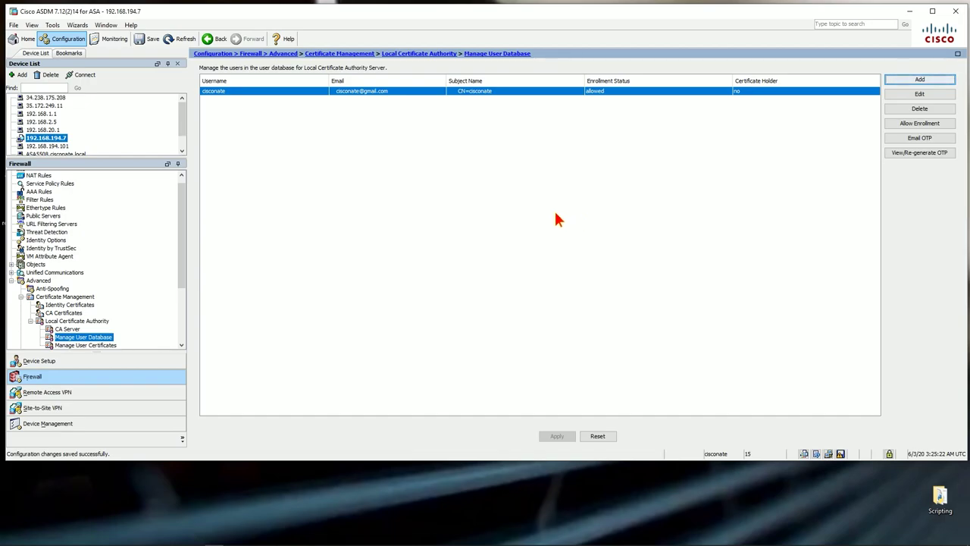
# Copy the user's one-time enrollment password into a new Notepad note, then close the OTP view
pyautogui.click(897, 153)
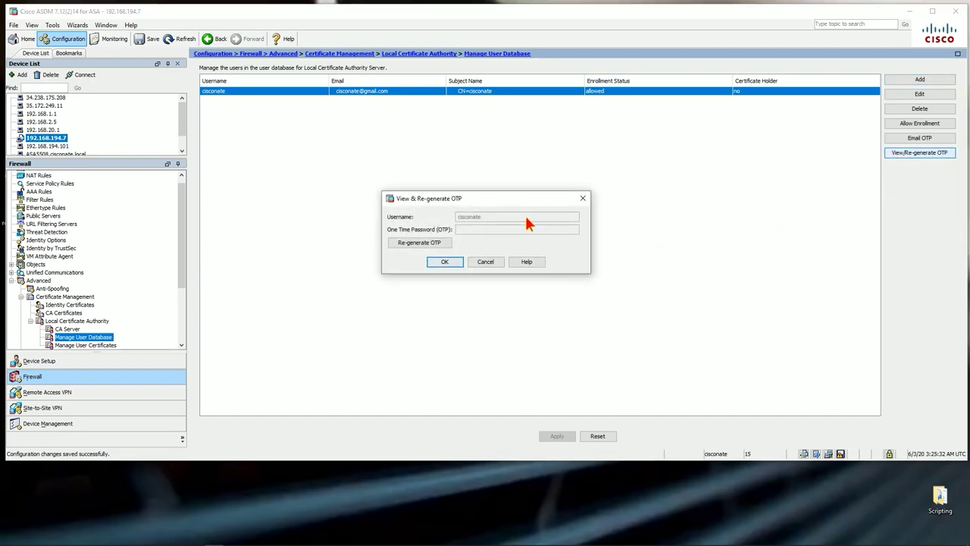
pyautogui.moveTo(510, 229); pyautogui.dragTo(458, 237)
pyautogui.hotkey('ctrl', 'c')
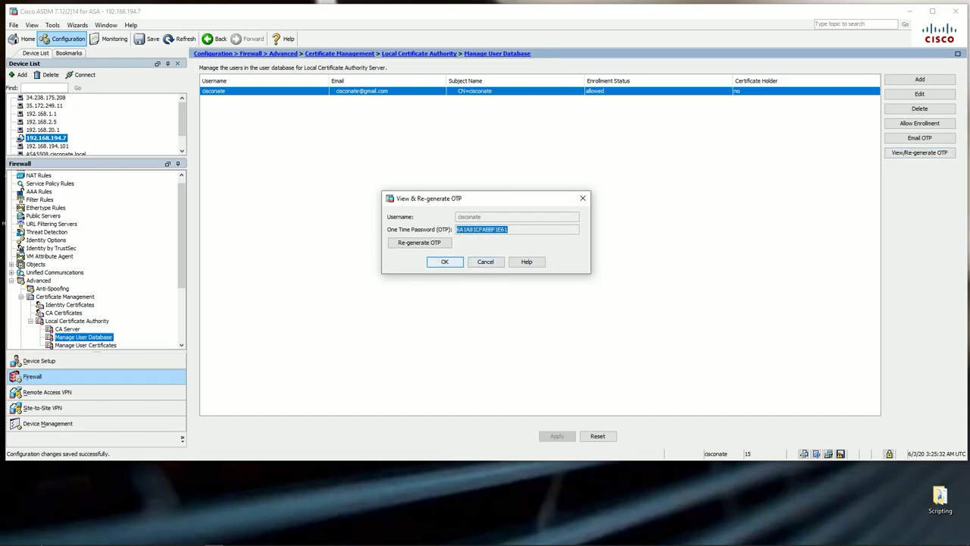
pyautogui.click(27, 538)
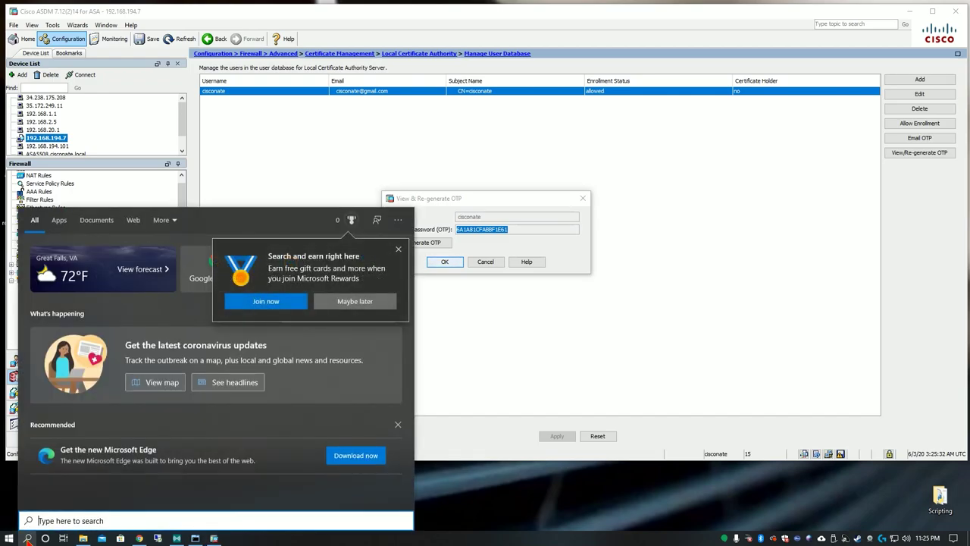
pyautogui.write('notepad')
pyautogui.press('Return')
pyautogui.hotkey('ctrl', 'v')
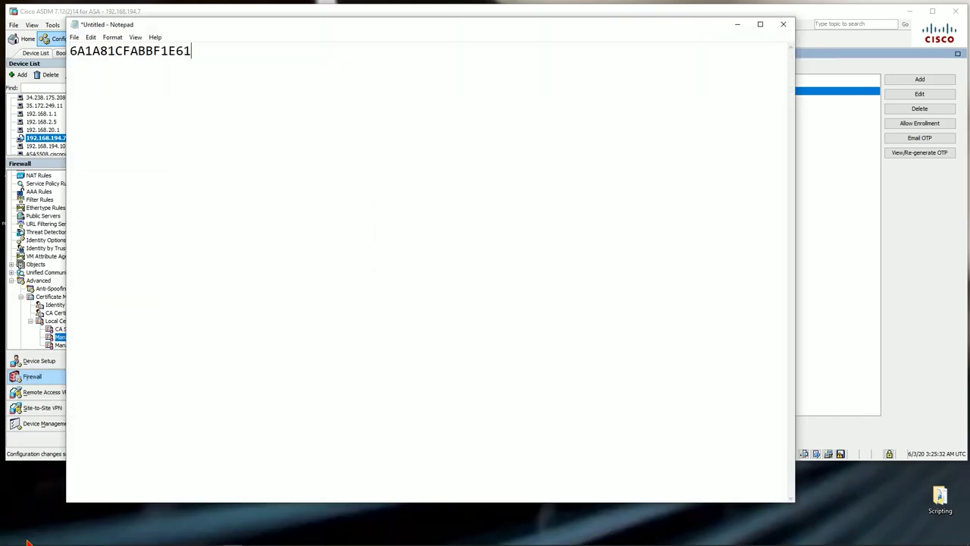
pyautogui.moveTo(409, 26); pyautogui.dragTo(722, 491)
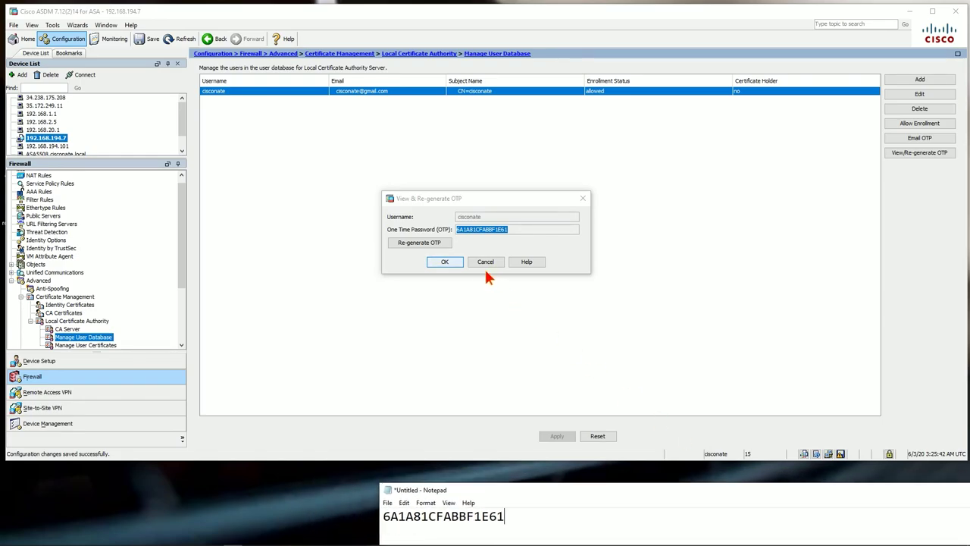
pyautogui.click(445, 262)
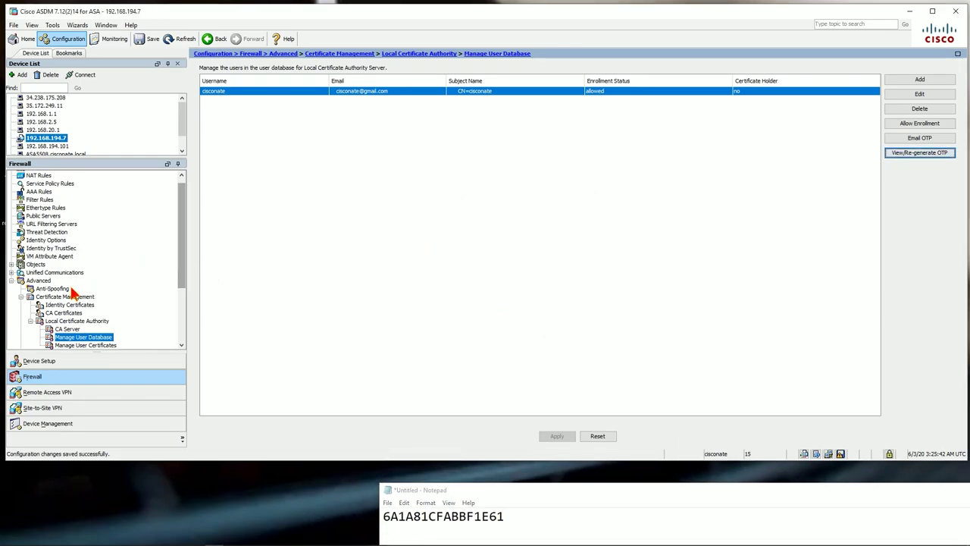
pyautogui.scroll(-3, 114, 324)
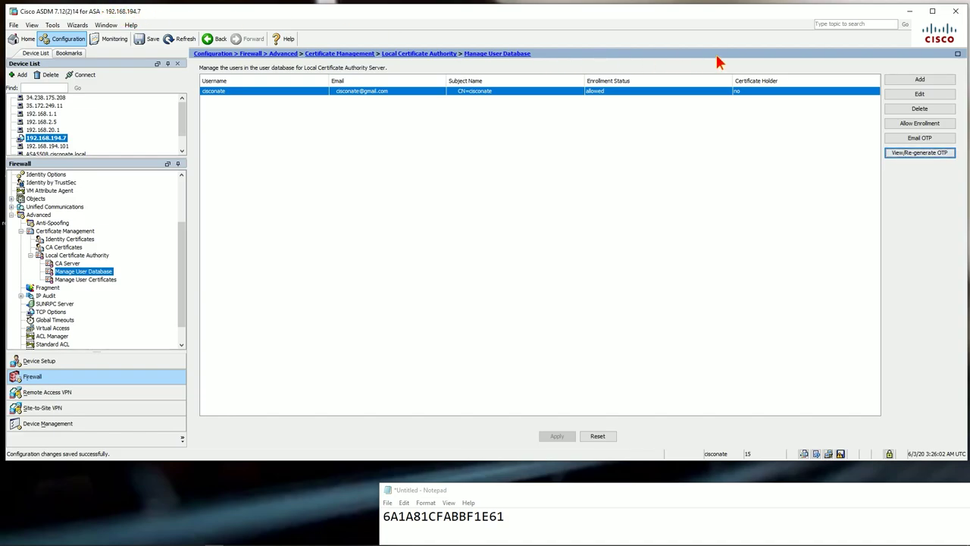
# Connect to the Cisconate-Netapp server over remote desktop and launch DNS Manager
pyautogui.click(911, 12)
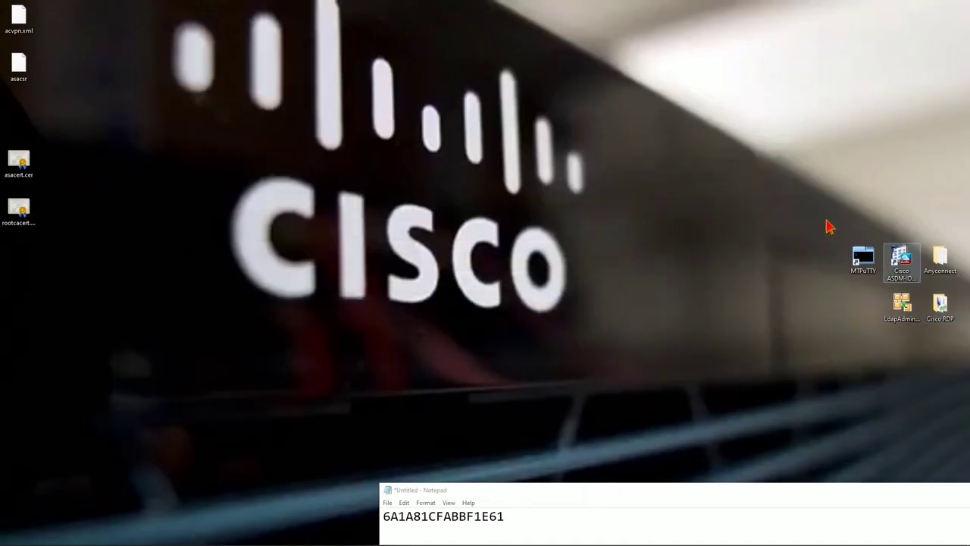
pyautogui.doubleClick(940, 305)
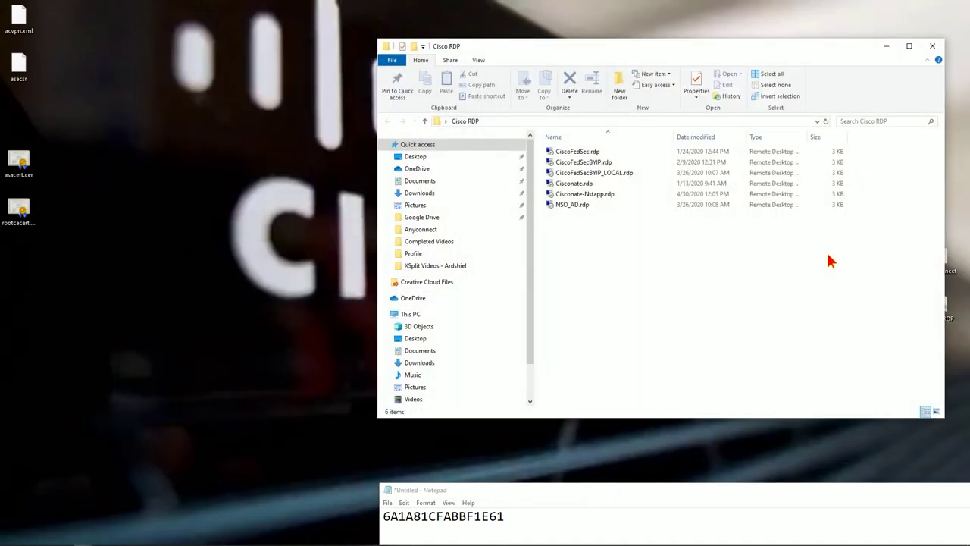
pyautogui.doubleClick(590, 194)
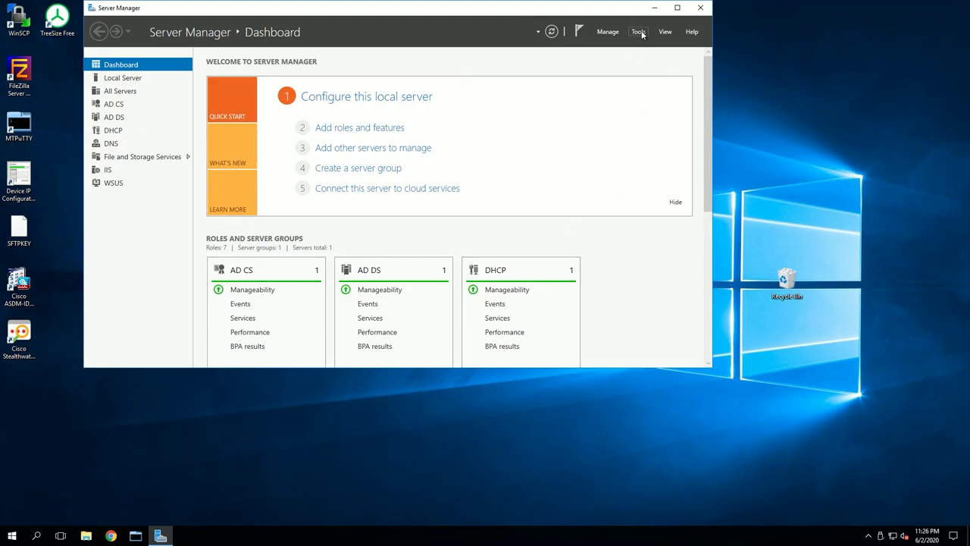
pyautogui.click(641, 30)
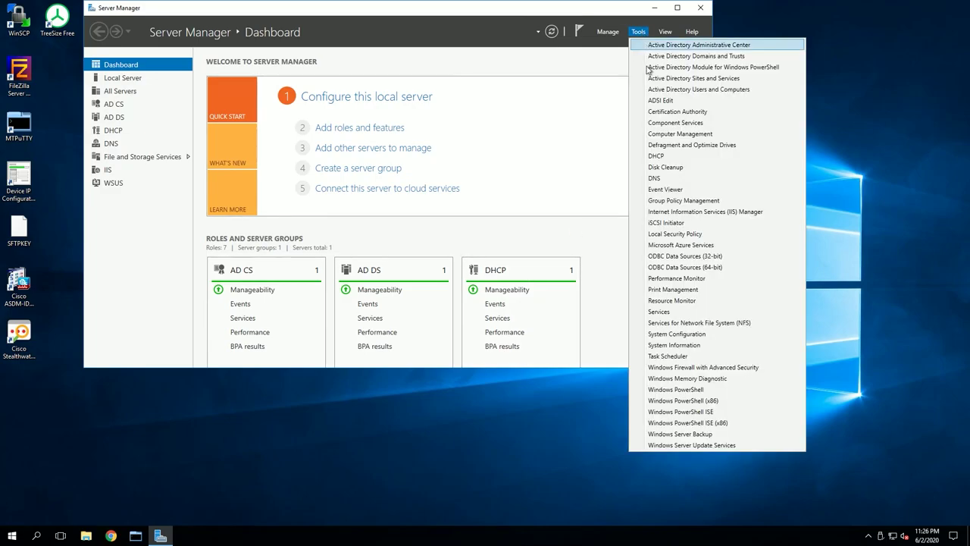
pyautogui.click(673, 177)
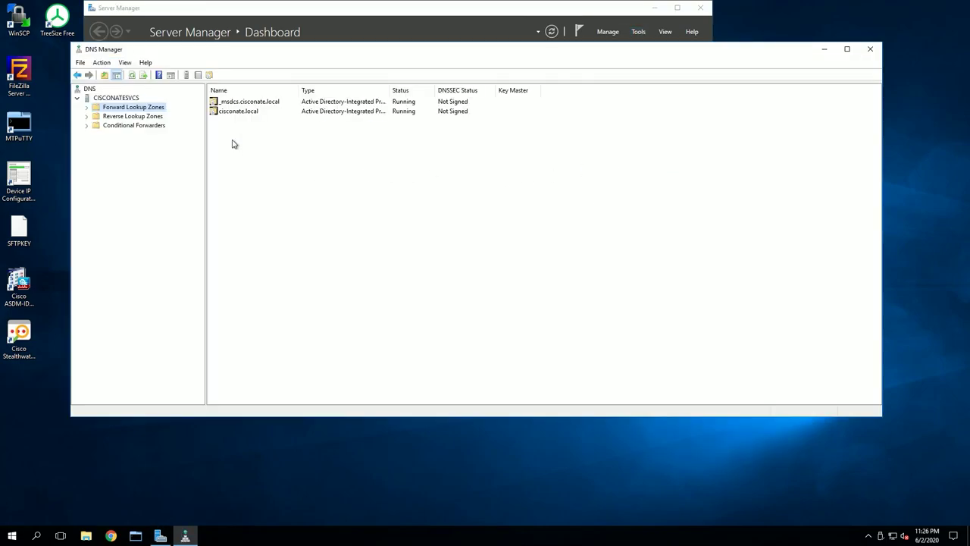
# Delete the cisconate-fp2k-asa (192.168.194.7) host record from the cisconate.local zone
pyautogui.doubleClick(238, 112)
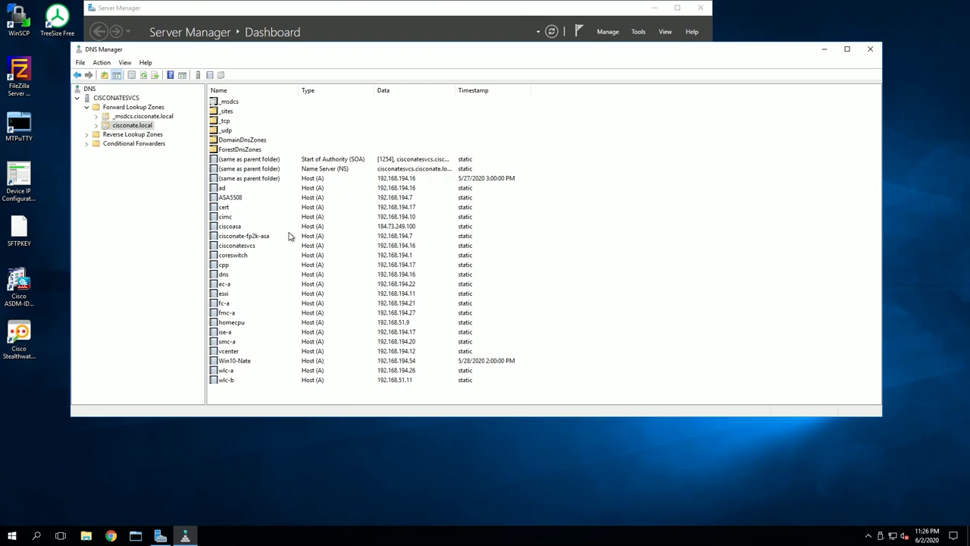
pyautogui.click(256, 237)
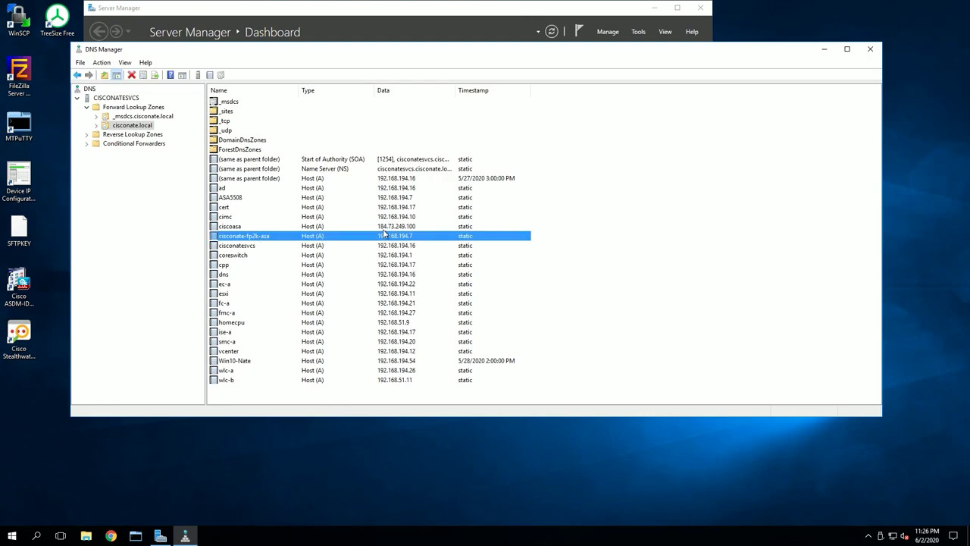
pyautogui.rightClick(266, 241)
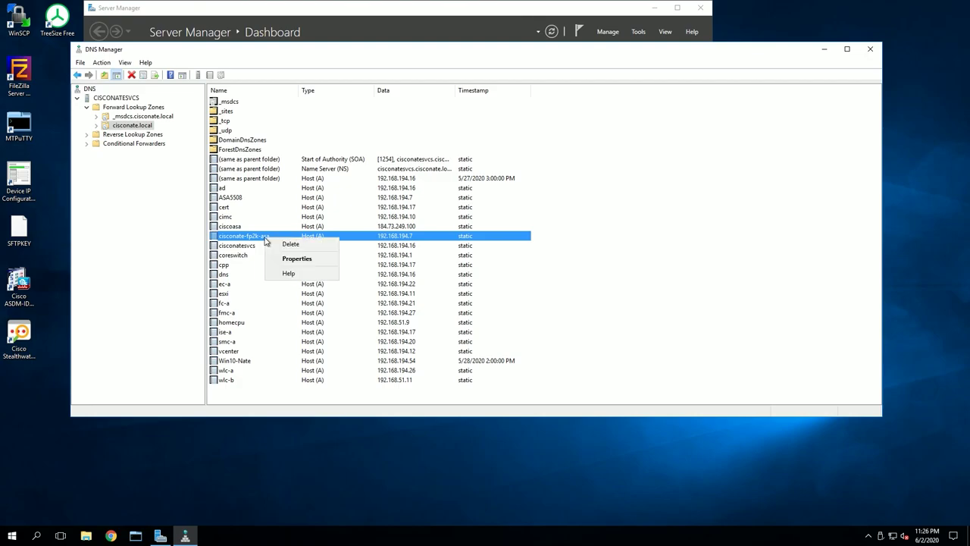
pyautogui.click(289, 244)
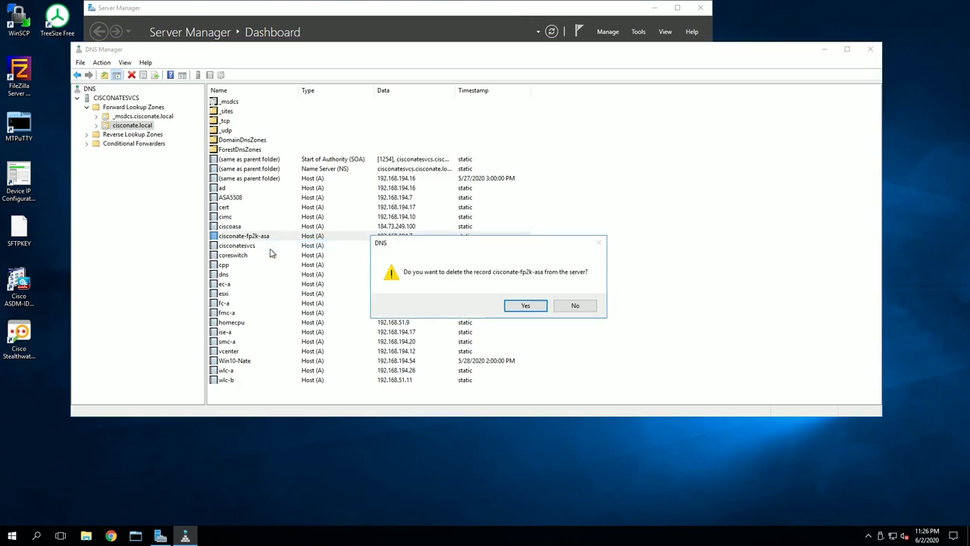
pyautogui.click(527, 305)
pyautogui.rightClick(127, 126)
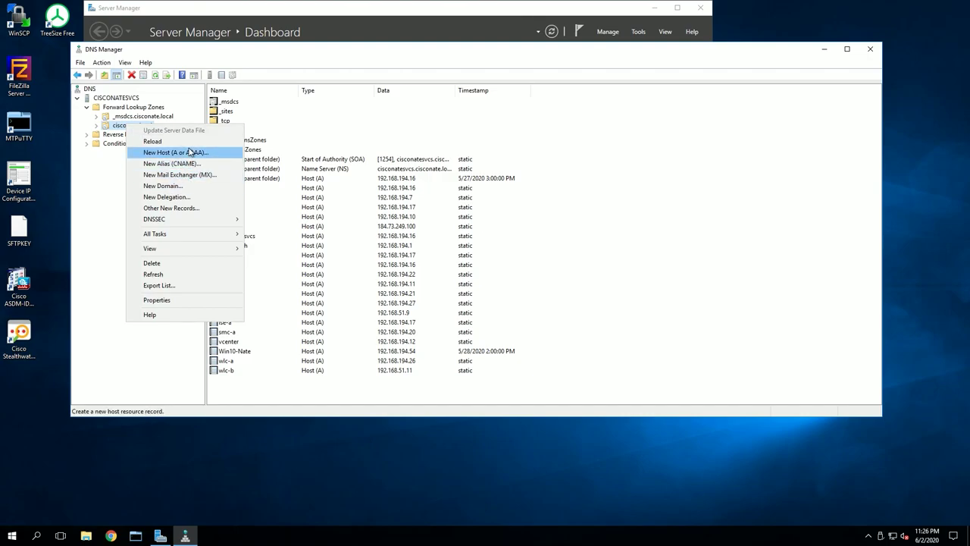
pyautogui.click(121, 126)
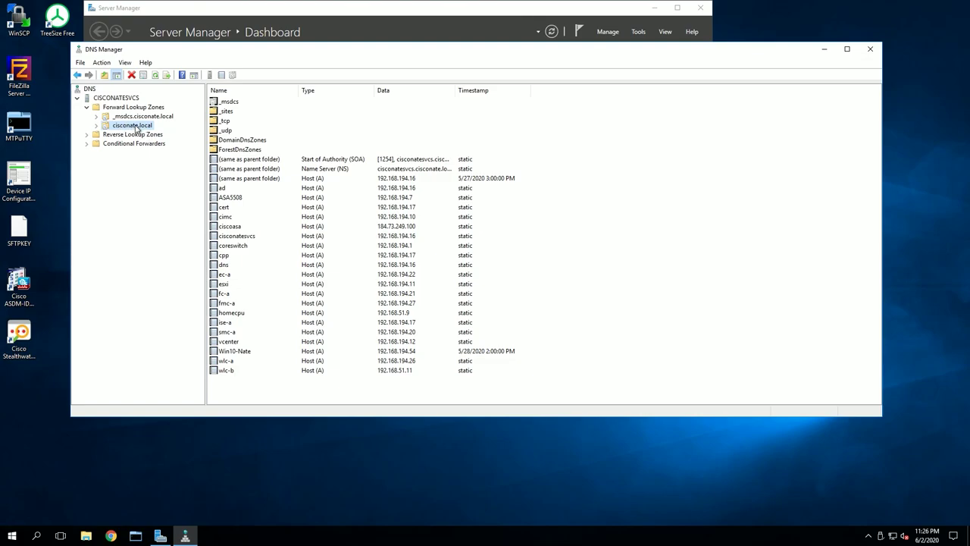
pyautogui.rightClick(138, 128)
# Add host record cisconate-fp2k-asa with IP 192.168.194.7 to the cisconate.local zone
pyautogui.click(182, 155)
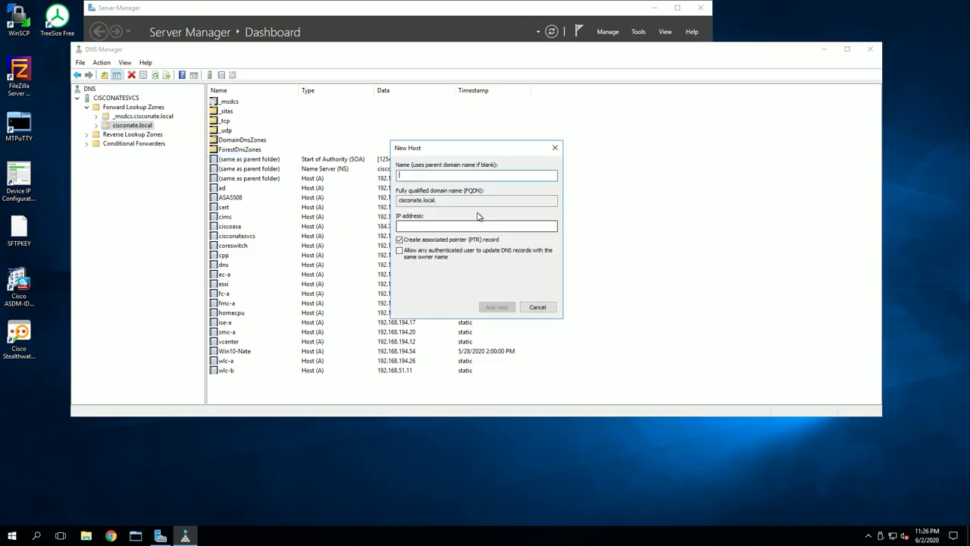
pyautogui.write('cis')
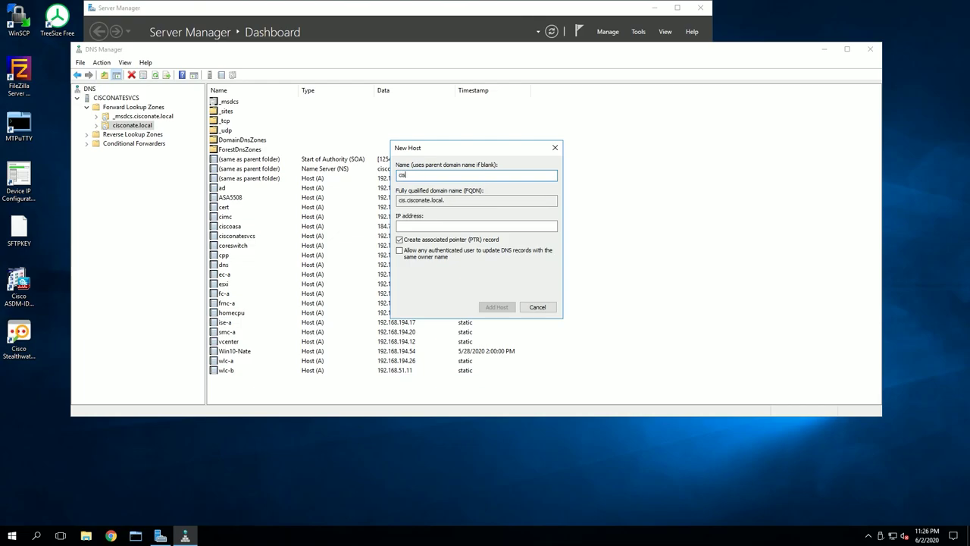
pyautogui.write('conate-fp2k-asa.ci')
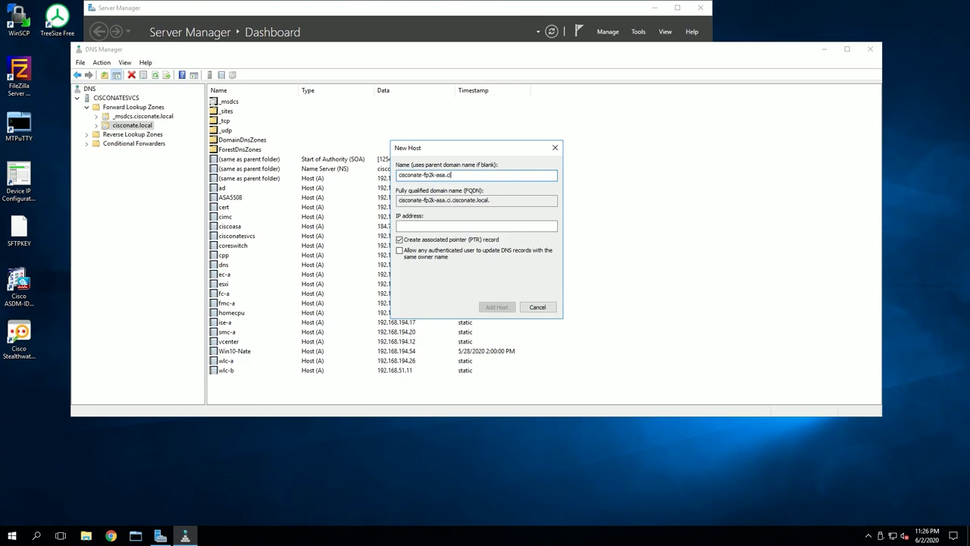
pyautogui.write('sconate.local')
pyautogui.press('BackSpace')
pyautogui.press('BackSpace')
pyautogui.press('BackSpace')
pyautogui.press('BackSpace')
pyautogui.press('BackSpace')
pyautogui.press('BackSpace')
pyautogui.press('BackSpace')
pyautogui.press('BackSpace')
pyautogui.press('BackSpace')
pyautogui.press('BackSpace')
pyautogui.press('BackSpace')
pyautogui.press('BackSpace')
pyautogui.press('BackSpace')
pyautogui.press('BackSpace')
pyautogui.press('BackSpace')
pyautogui.press('BackSpace')
pyautogui.moveTo(447, 174); pyautogui.dragTo(397, 174)
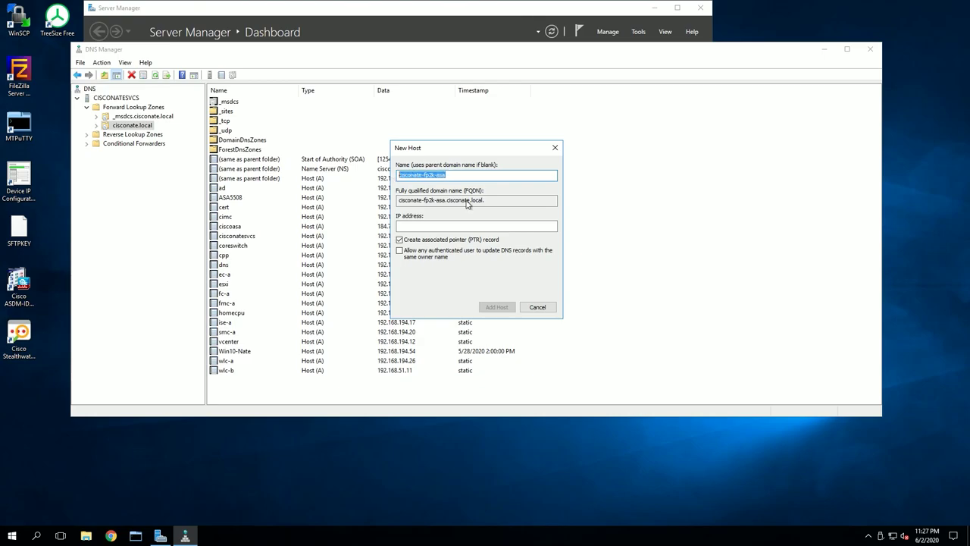
pyautogui.moveTo(509, 200); pyautogui.dragTo(397, 200)
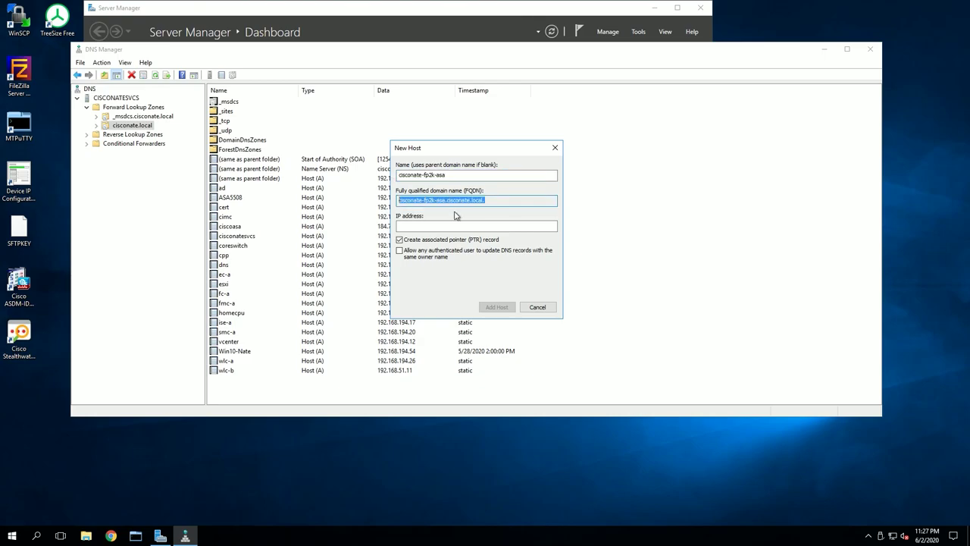
pyautogui.click(473, 201)
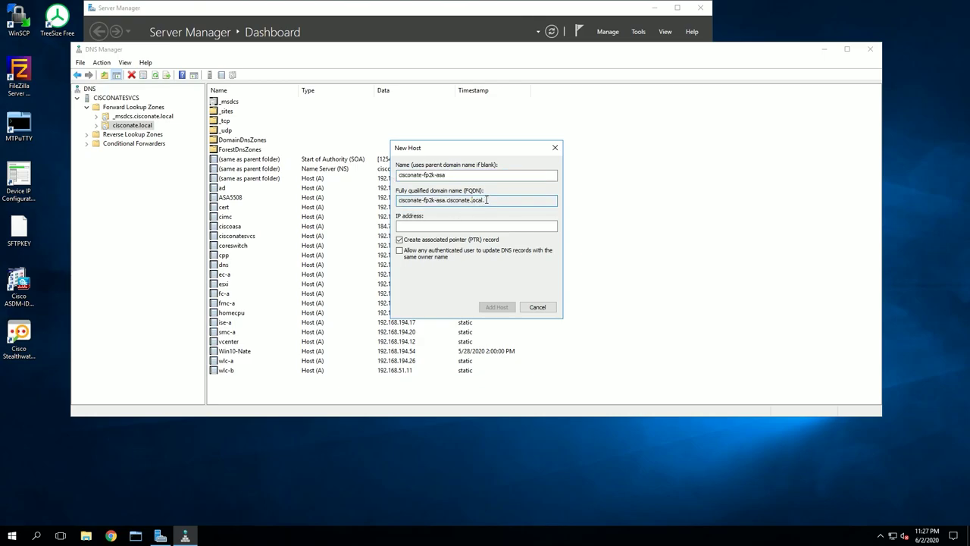
pyautogui.click(439, 225)
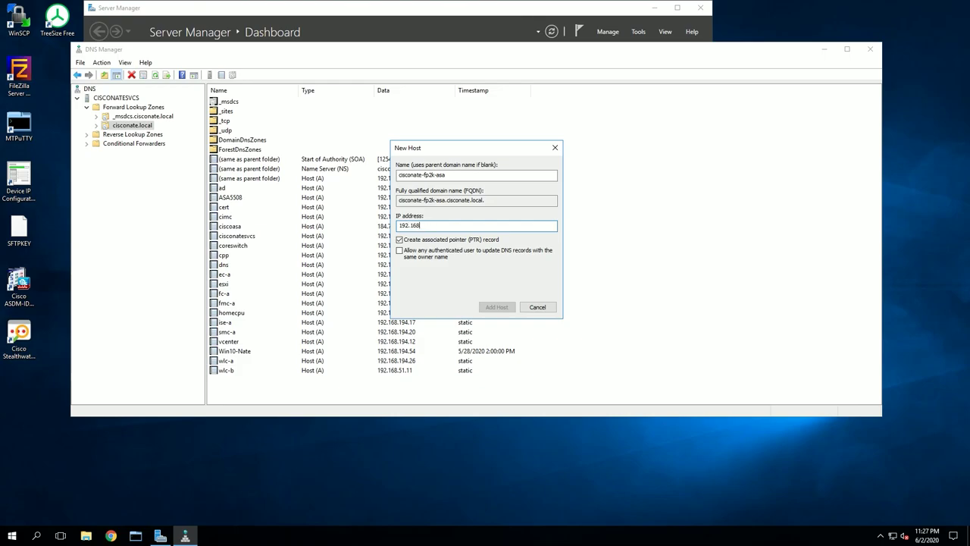
pyautogui.write('192.168.194.7')
pyautogui.click(497, 309)
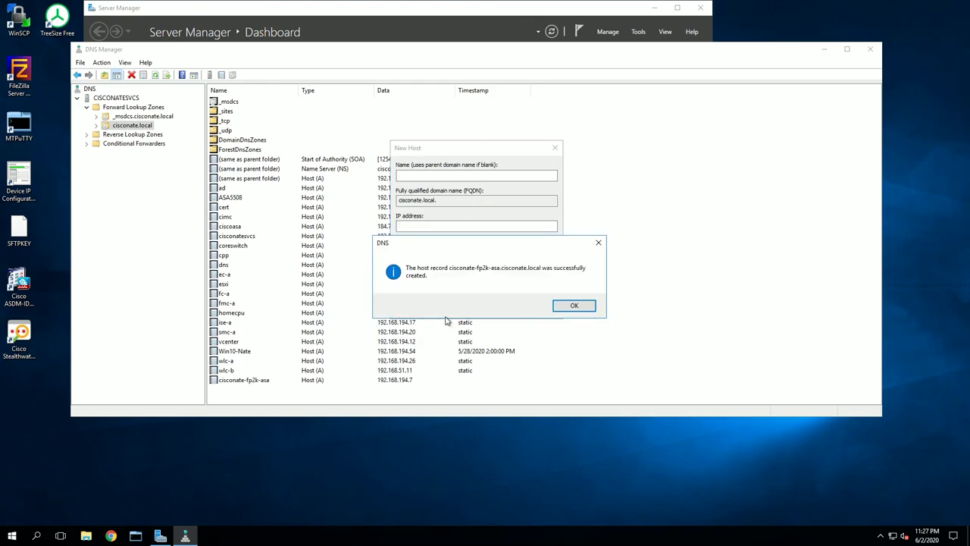
pyautogui.click(572, 306)
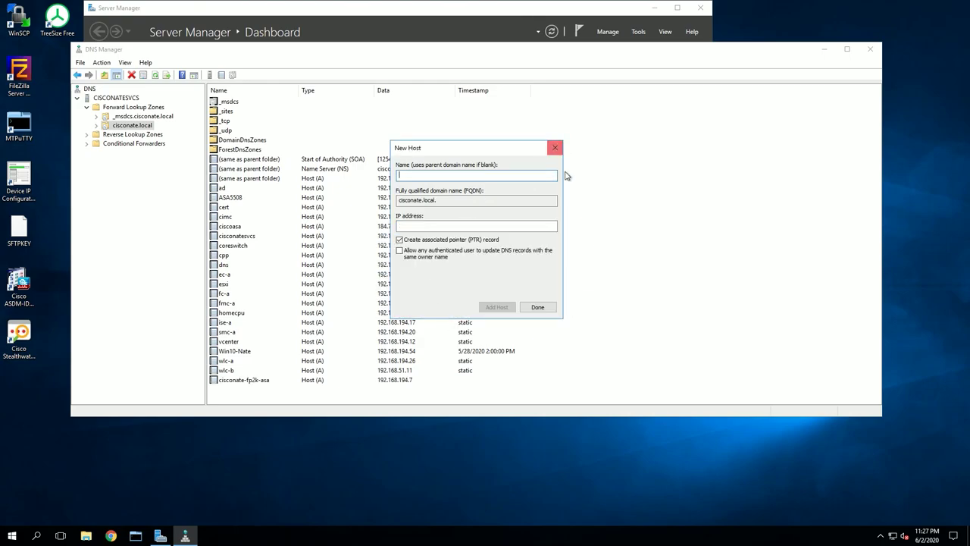
pyautogui.click(547, 308)
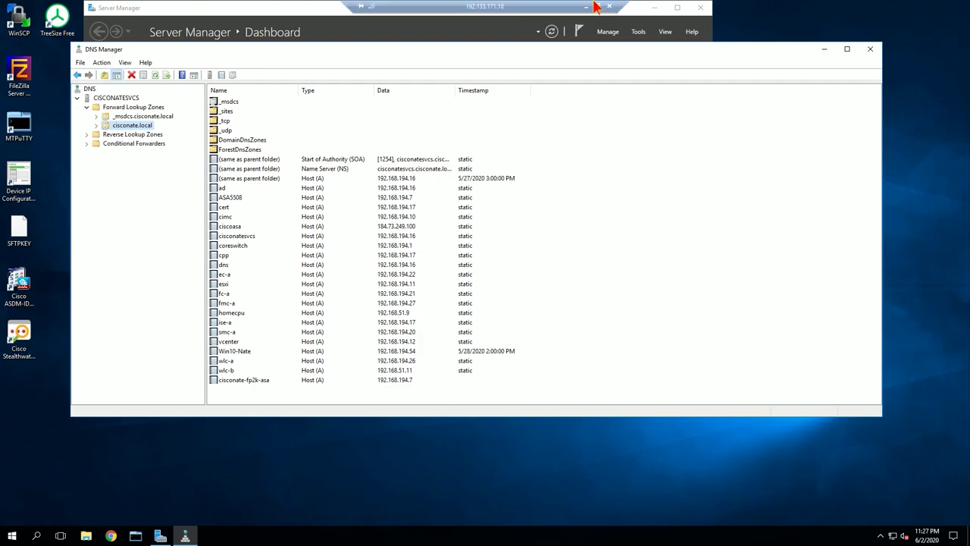
# Disconnect the remote desktop, close File Explorer and the PuTTY error, and return to ASDM
pyautogui.click(608, 6)
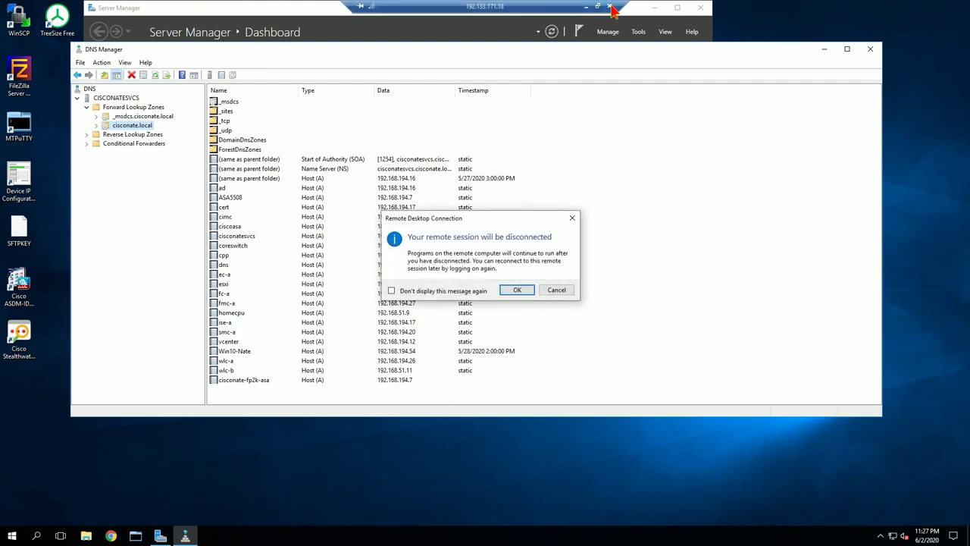
pyautogui.click(521, 292)
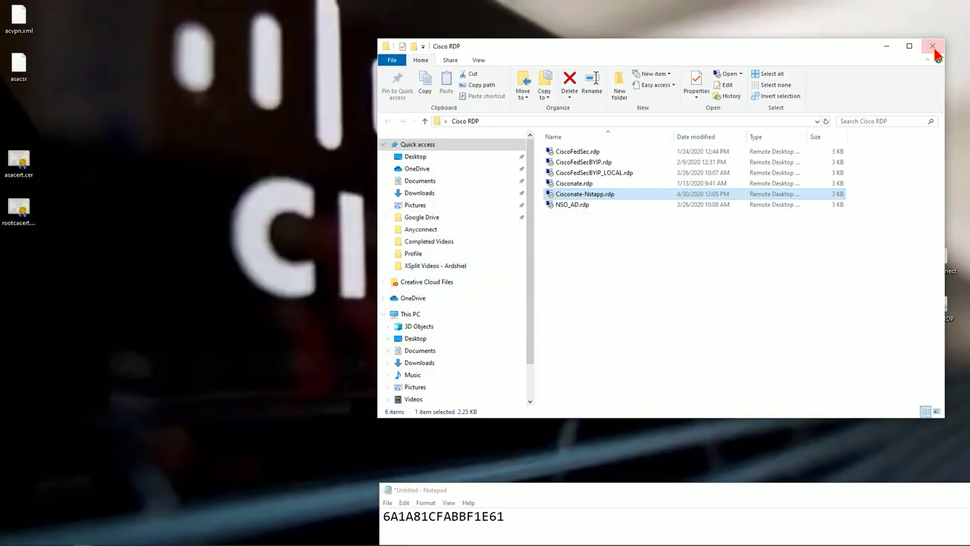
pyautogui.click(936, 41)
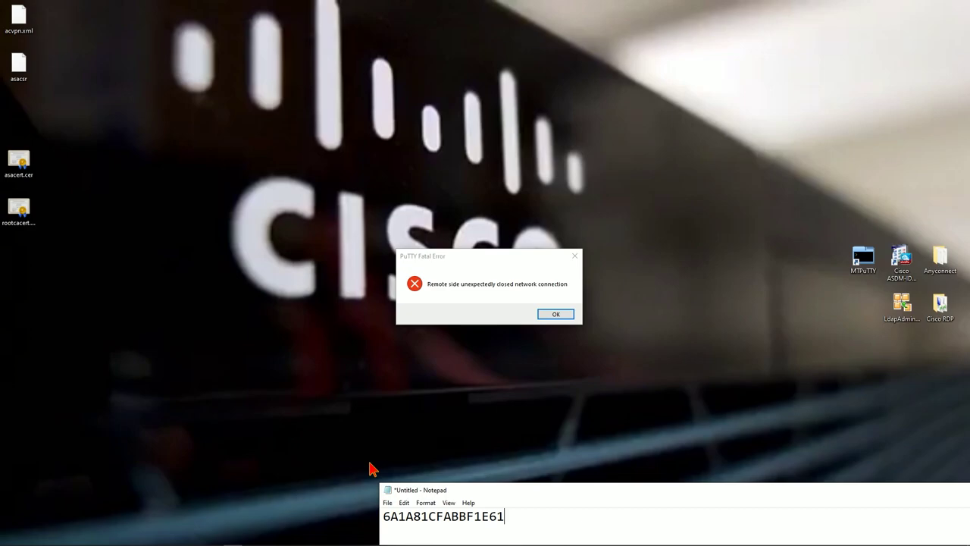
pyautogui.click(552, 315)
pyautogui.click(222, 539)
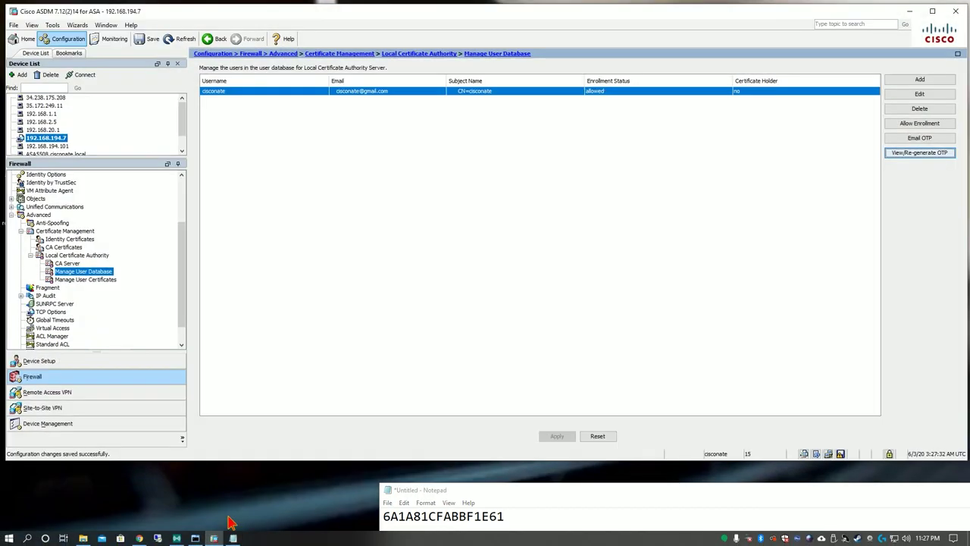
# Launch the AnyConnect VPN Wizard and name the connection profile ikev2profile
pyautogui.click(77, 25)
pyautogui.moveTo(87, 50)
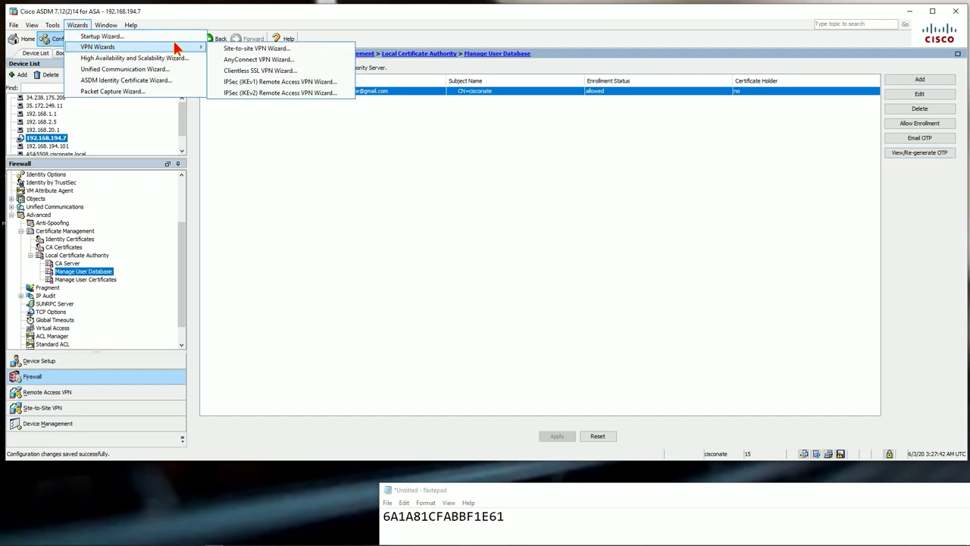
pyautogui.click(269, 60)
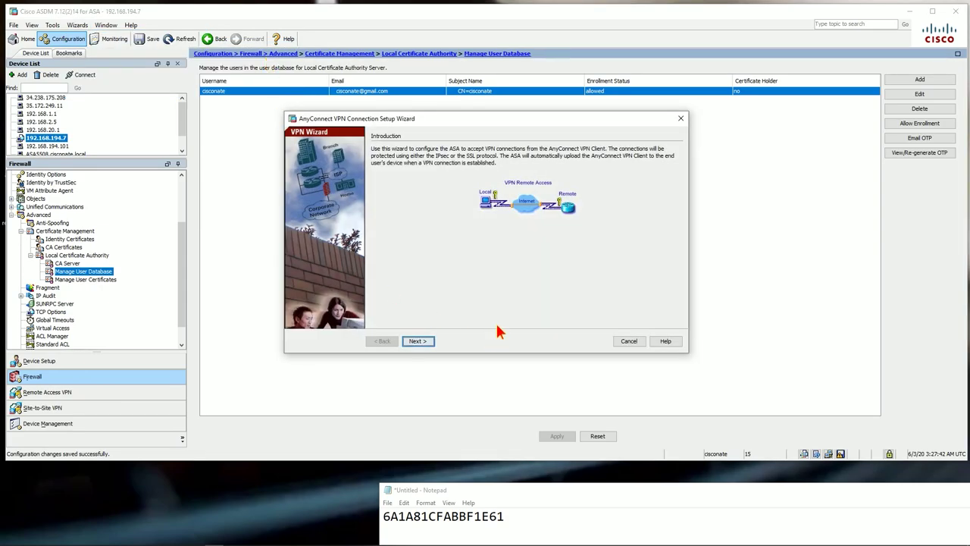
pyautogui.click(428, 341)
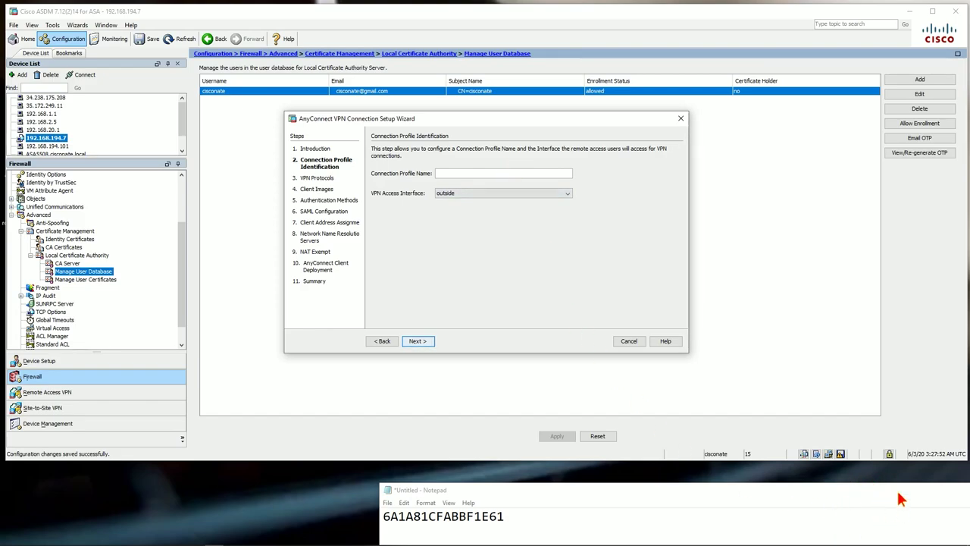
pyautogui.write('ikev2profile')
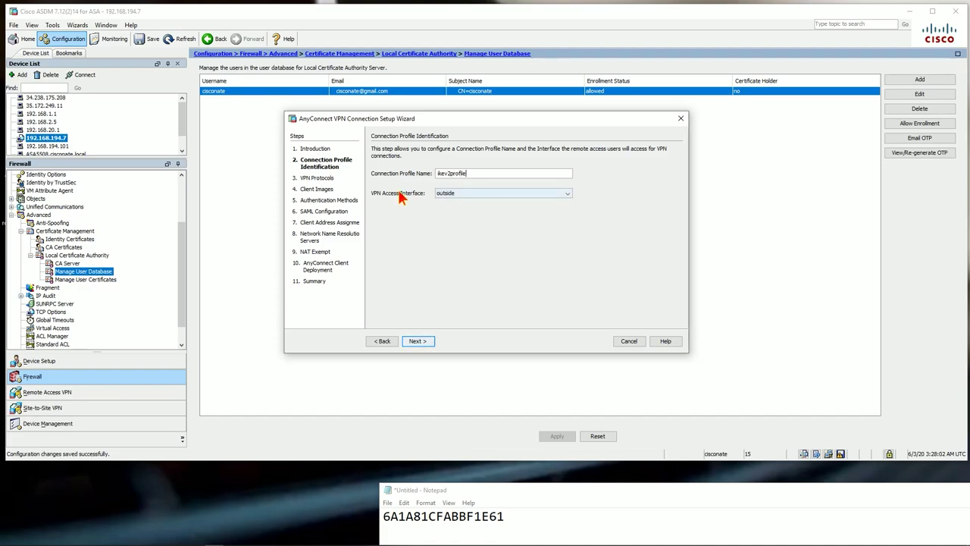
pyautogui.click(423, 340)
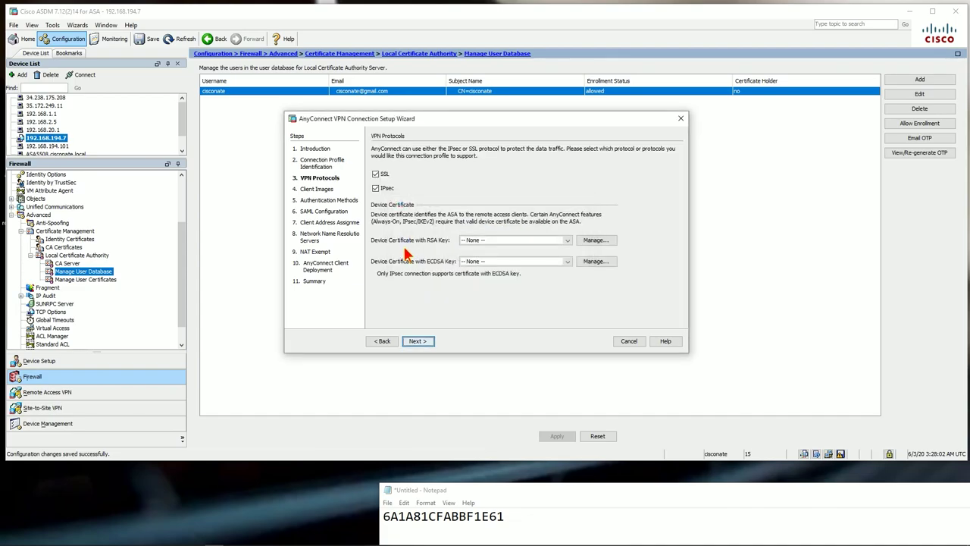
# Disable SSL, leaving IPsec only, and select the ASDM_TrustPoint0 RSA device certificate
pyautogui.click(376, 174)
pyautogui.click(489, 241)
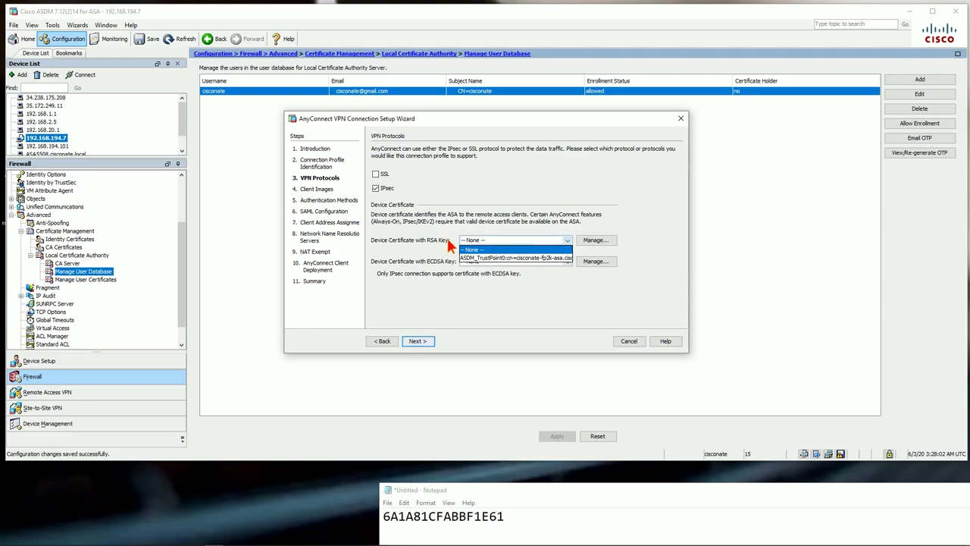
pyautogui.click(489, 258)
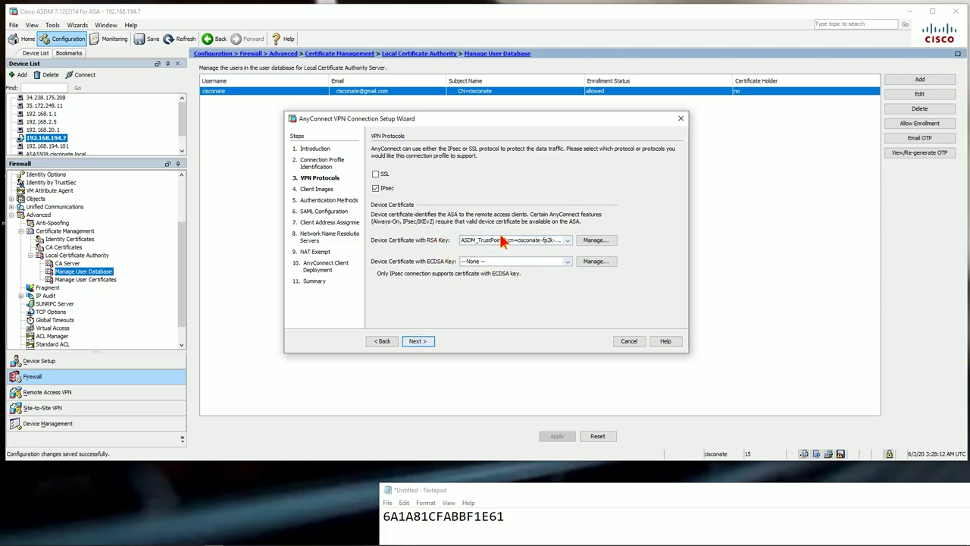
pyautogui.click(548, 243)
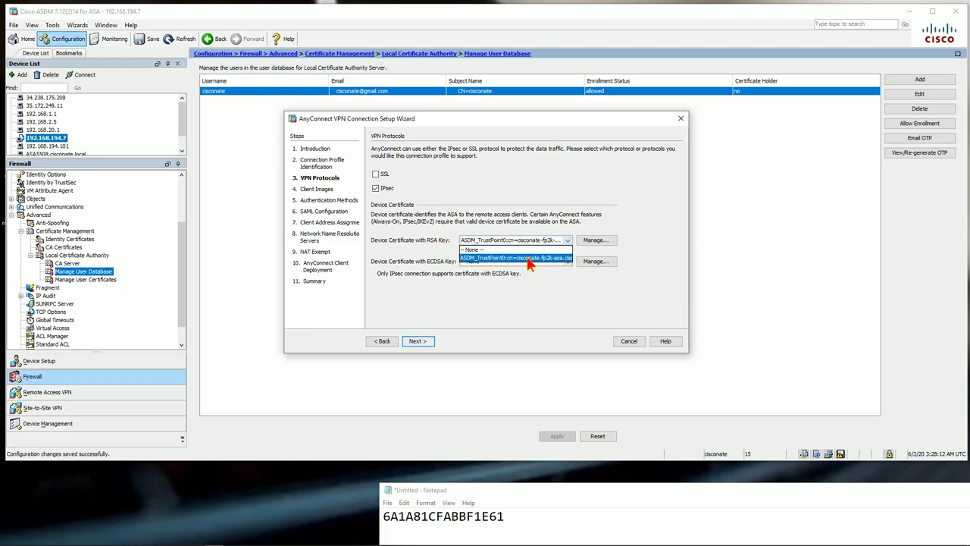
pyautogui.moveTo(530, 262)
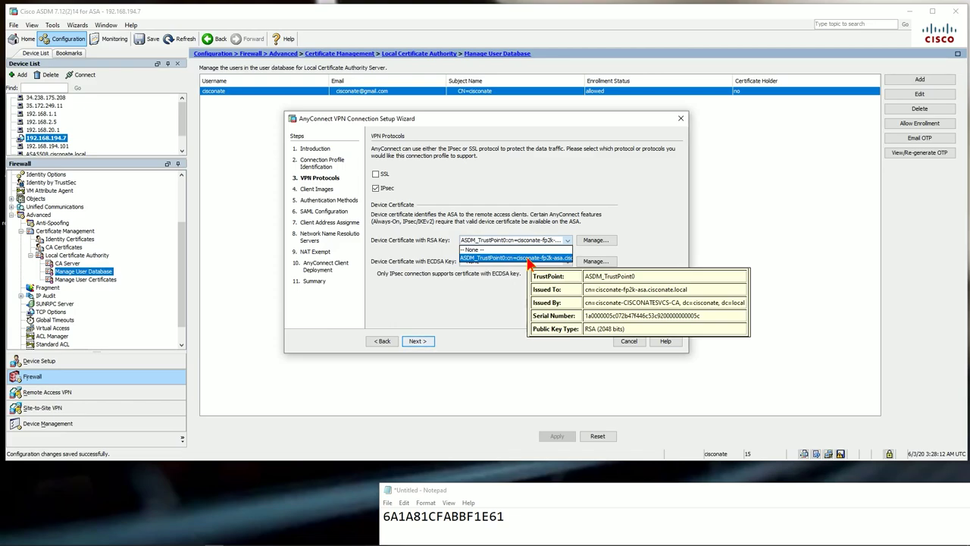
pyautogui.click(530, 259)
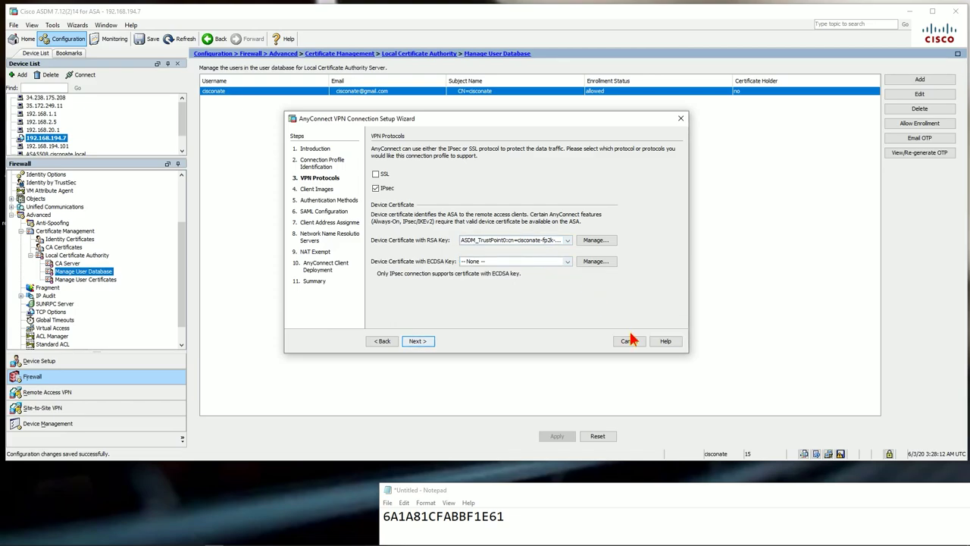
pyautogui.click(418, 341)
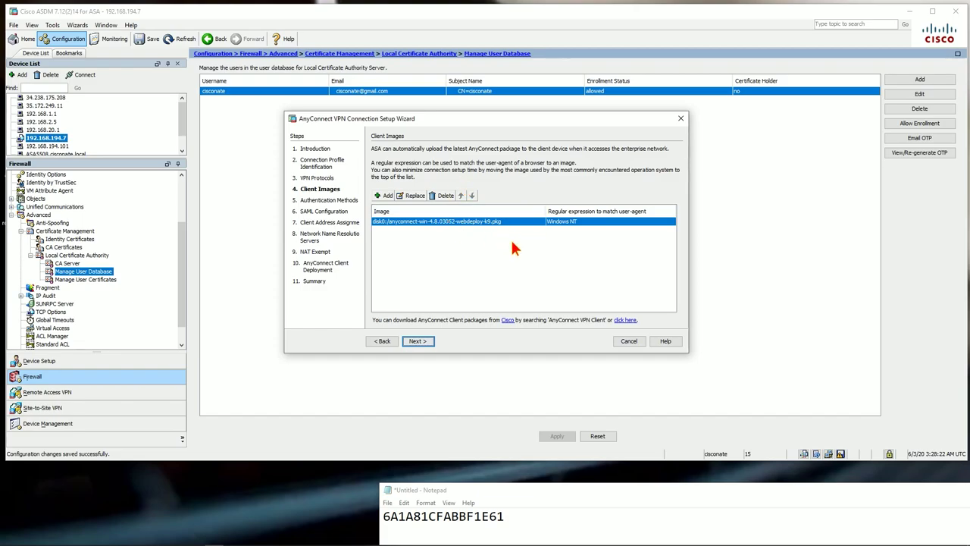
# Keep LOCAL as the AAA server group for authentication
pyautogui.click(426, 342)
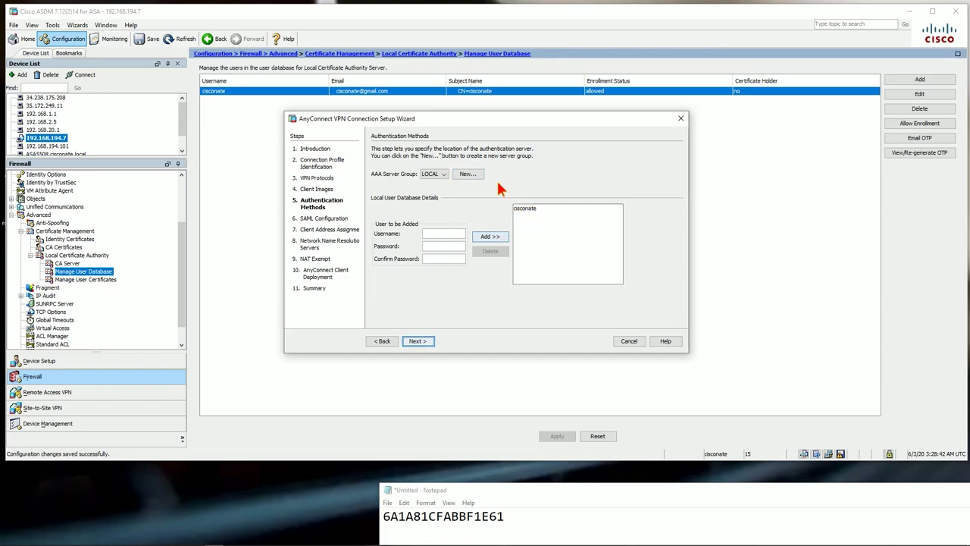
pyautogui.click(442, 174)
pyautogui.click(435, 183)
pyautogui.click(417, 341)
# Set the SAML authentication method to Certificate only
pyautogui.click(457, 180)
pyautogui.click(455, 182)
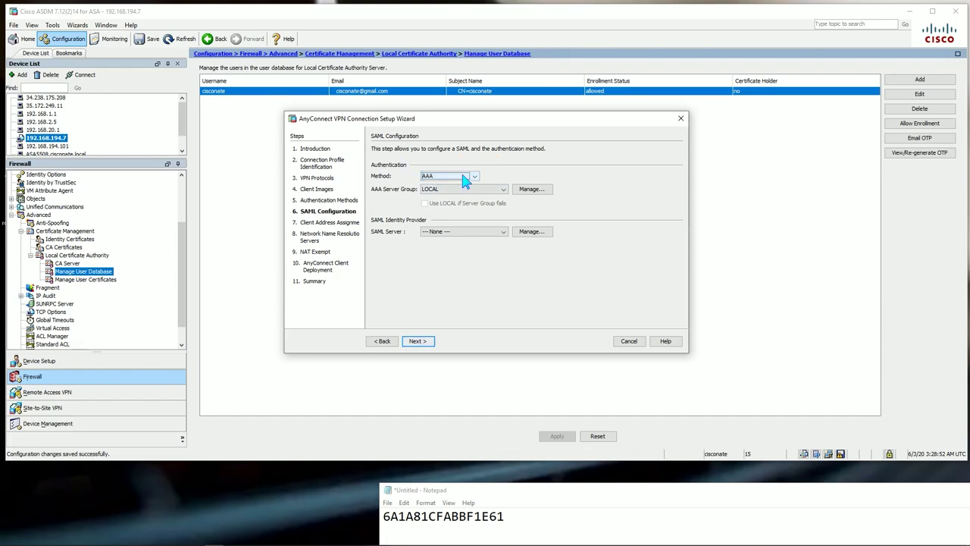
pyautogui.click(464, 180)
pyautogui.click(450, 210)
pyautogui.click(465, 190)
pyautogui.click(465, 197)
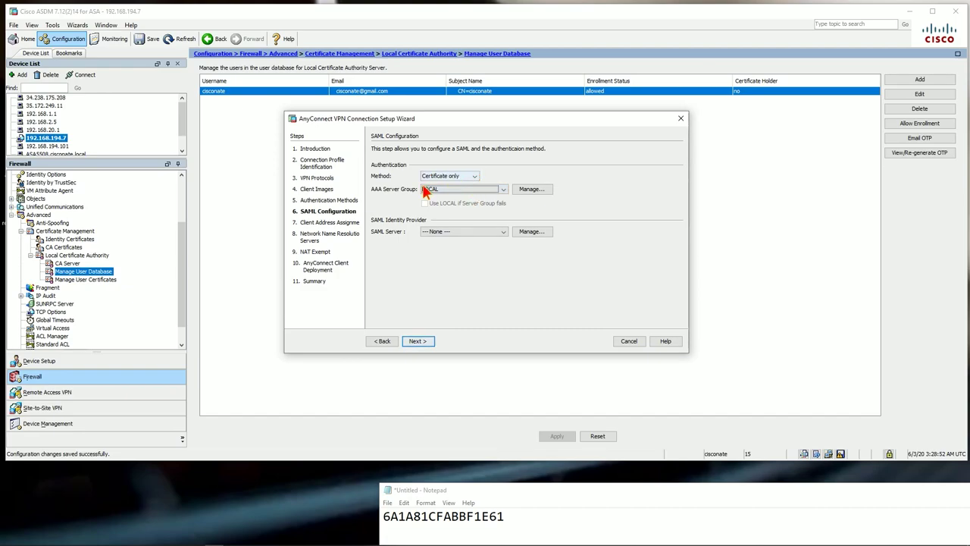
pyautogui.click(417, 341)
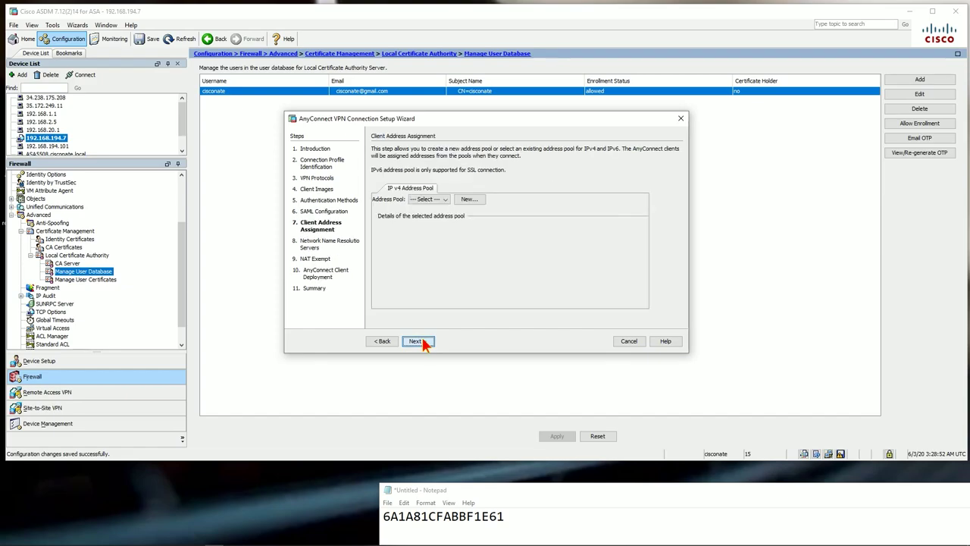
# Create pool ikev2pool, 192.168.196.2–192.168.196.254 mask 255.255.255.0, and use it for clients
pyautogui.click(466, 200)
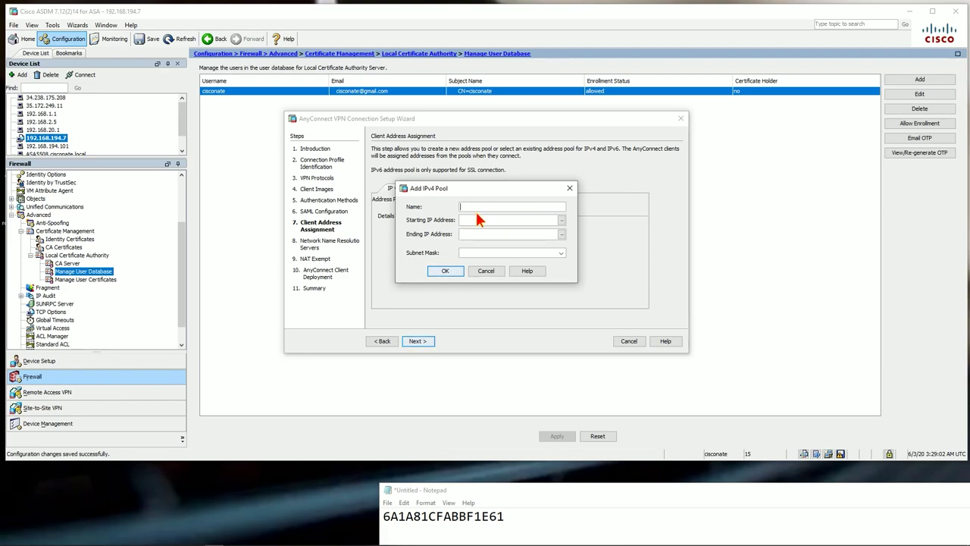
pyautogui.moveTo(532, 189); pyautogui.dragTo(543, 237)
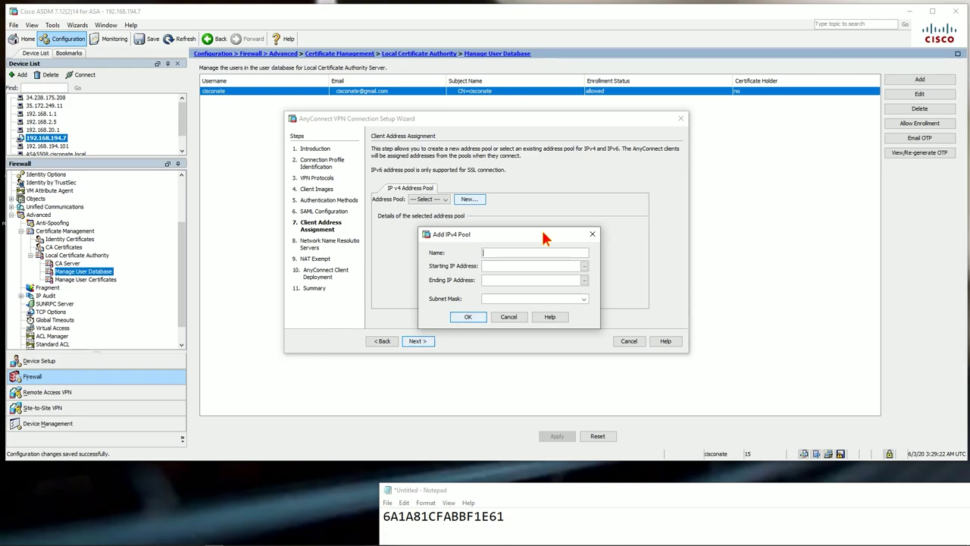
pyautogui.write('ikev2')
pyautogui.write('po')
pyautogui.write('o')
pyautogui.write('192.168.1')
pyautogui.write('9')
pyautogui.write('6')
pyautogui.write('.2')
pyautogui.write('192.168.1')
pyautogui.write('96.254')
pyautogui.write('255.255.2')
pyautogui.write('55.0')
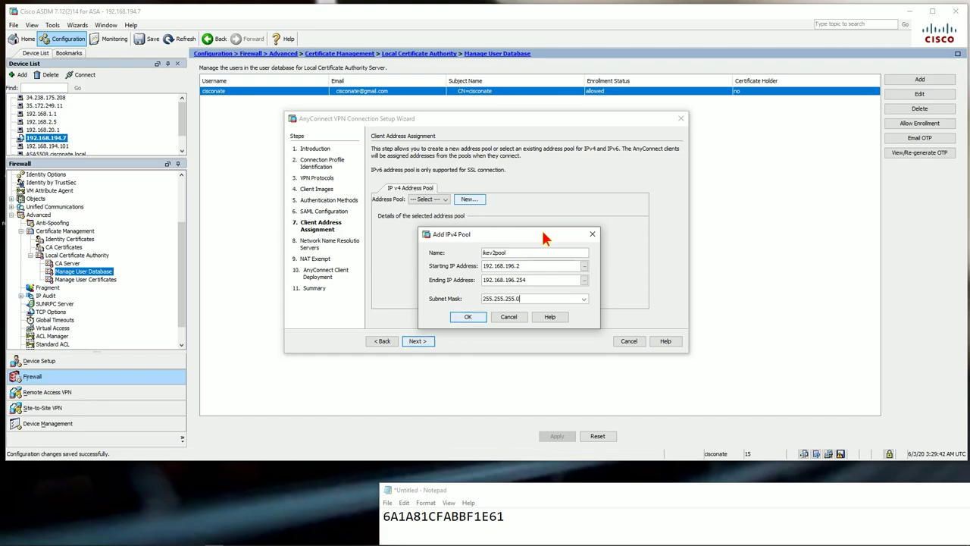
pyautogui.click(462, 317)
pyautogui.click(465, 318)
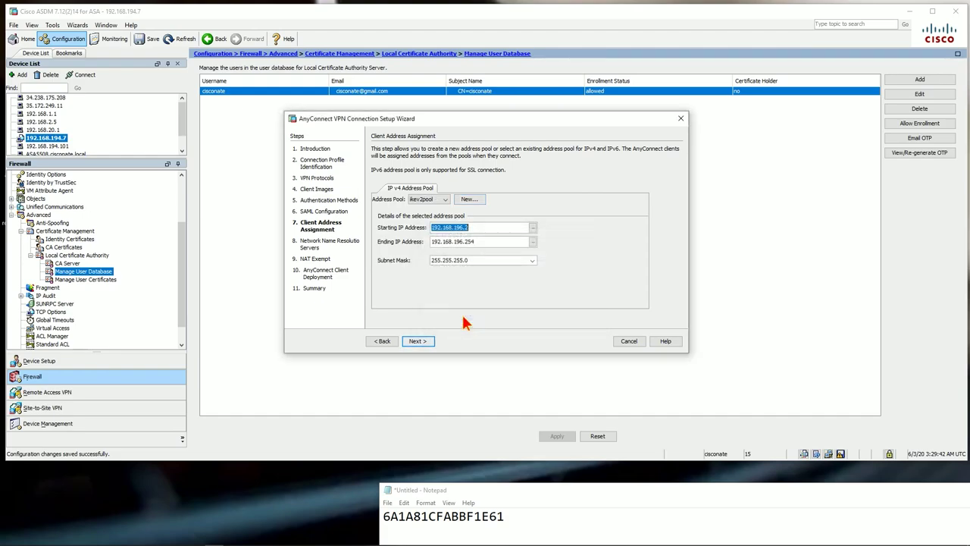
# Replace the client DNS server with 192.168.194.16 and select the cisconate.local domain name
pyautogui.click(417, 341)
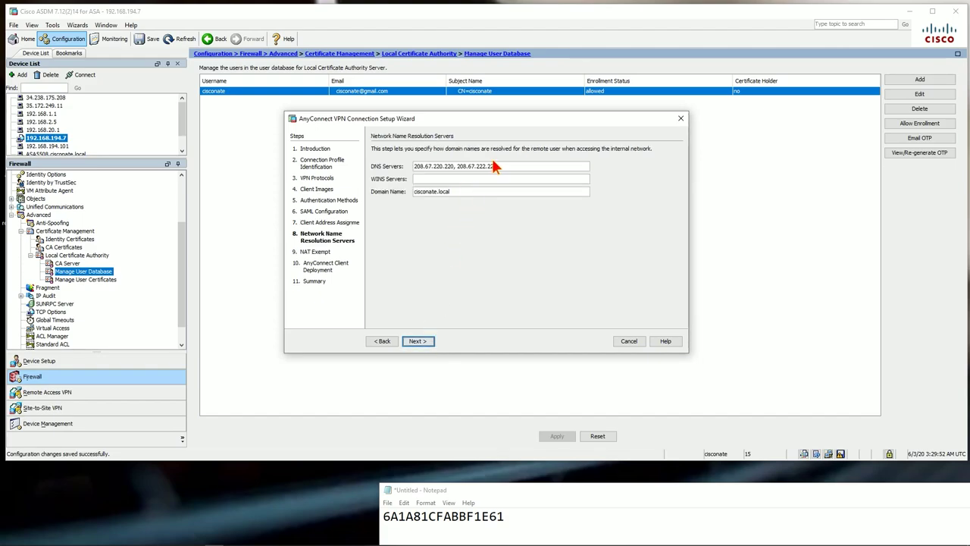
pyautogui.moveTo(497, 166); pyautogui.dragTo(414, 166)
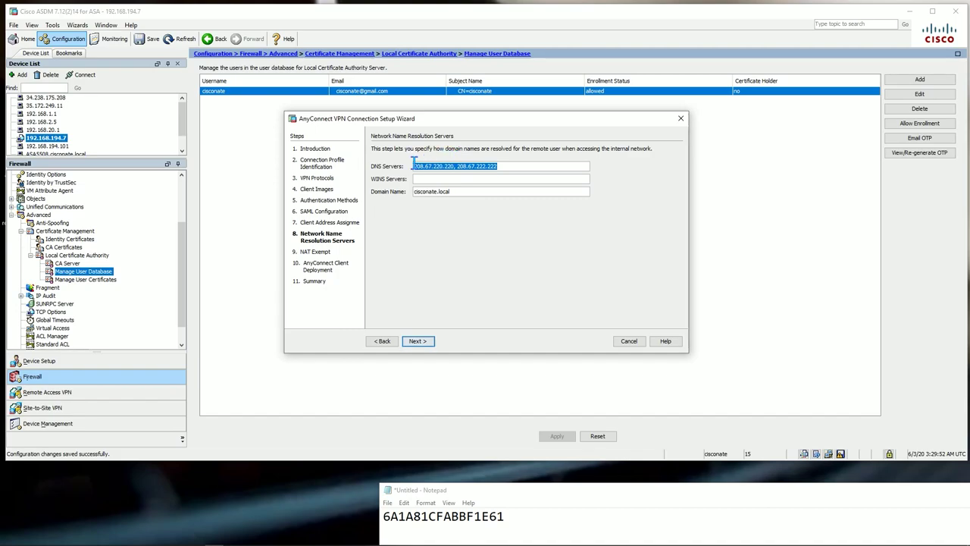
pyautogui.write('192.168.194.16')
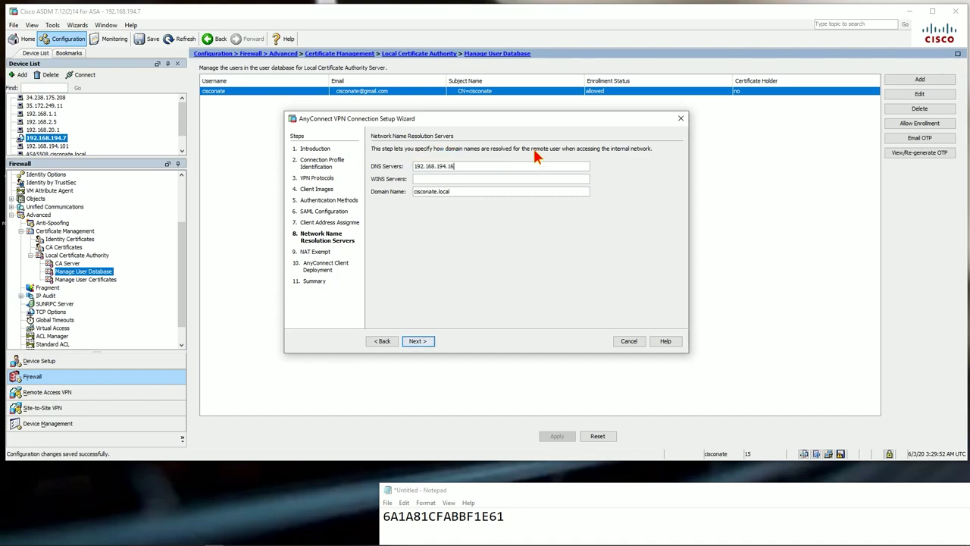
pyautogui.moveTo(462, 191); pyautogui.dragTo(403, 195)
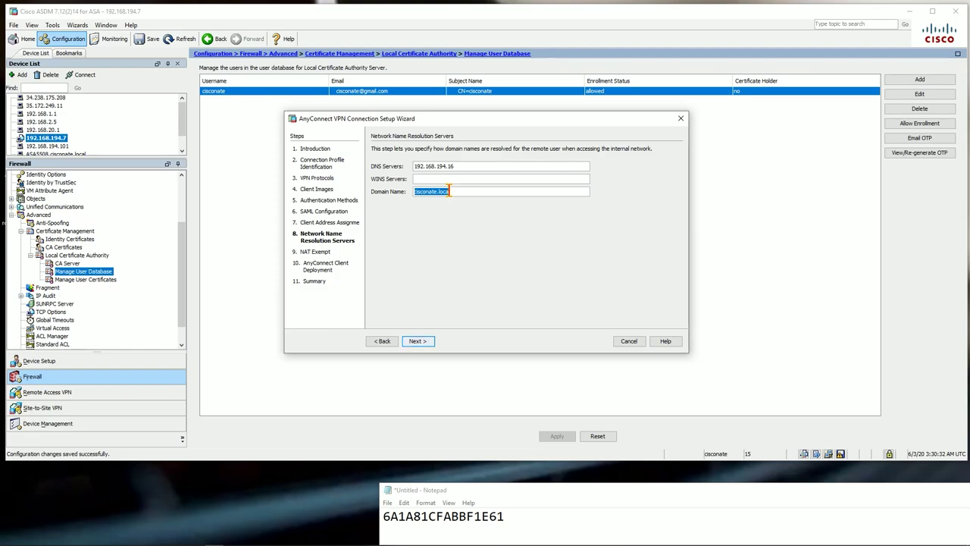
# Advance the ikev2profile AnyConnect wizard past NAT Exempt and Client Deployment, then Finish from the Summary
pyautogui.click(418, 341)
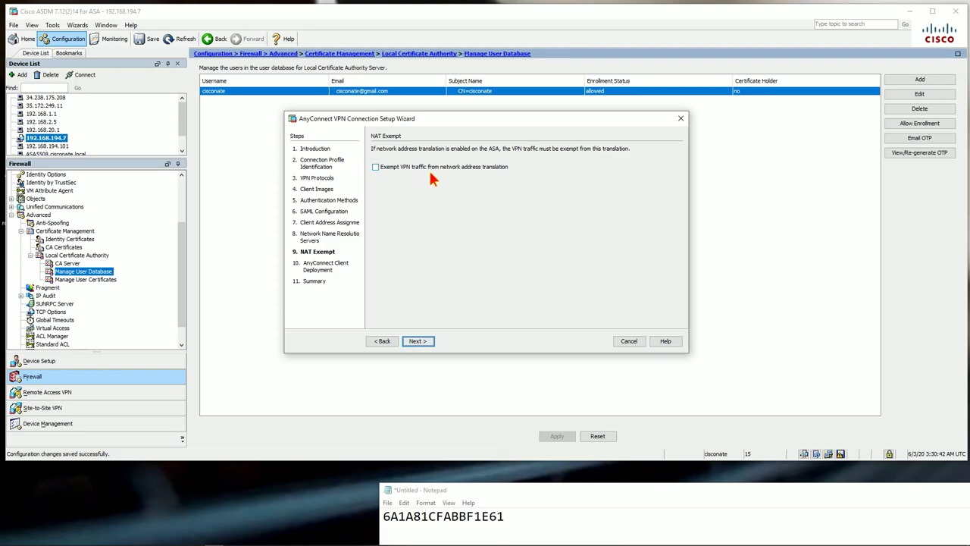
pyautogui.click(419, 341)
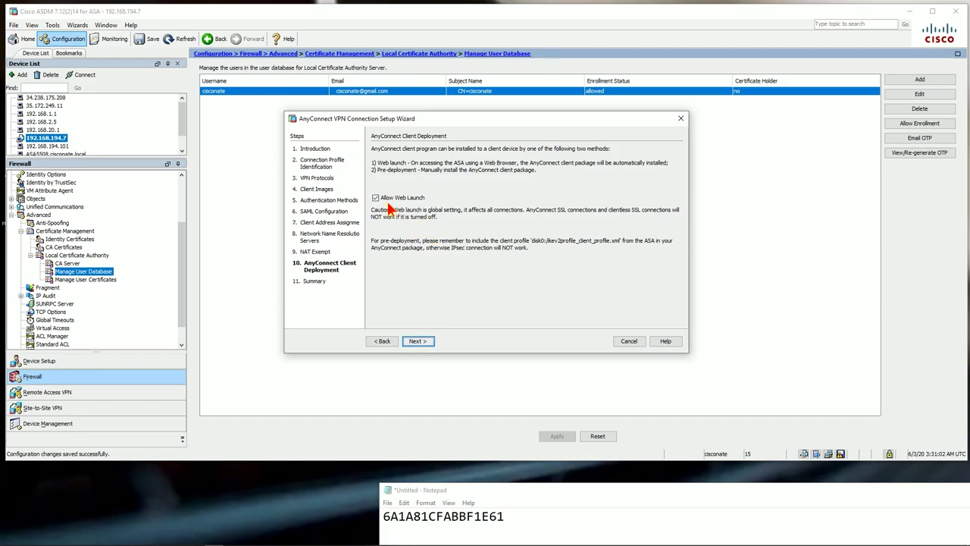
pyautogui.click(417, 341)
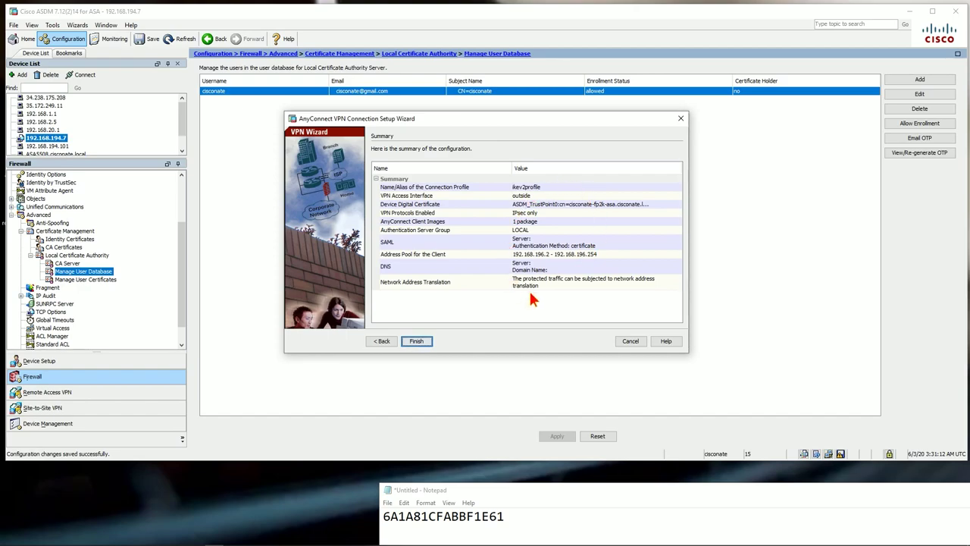
pyautogui.click(419, 341)
# Send the wizard's commands to the ASA, then disable IPsec for DefaultRAGroup and DefaultWEBVPNGroup
pyautogui.click(424, 338)
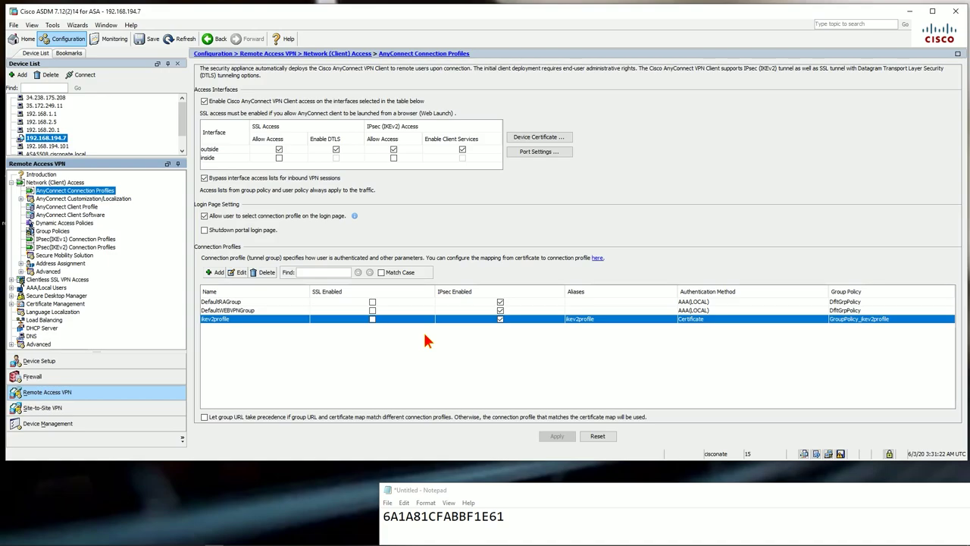
pyautogui.click(500, 302)
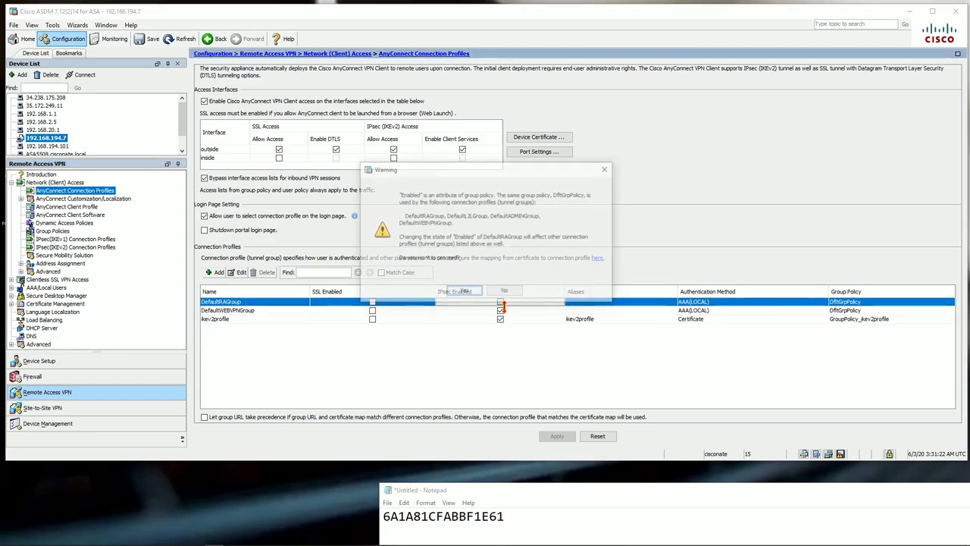
pyautogui.click(458, 291)
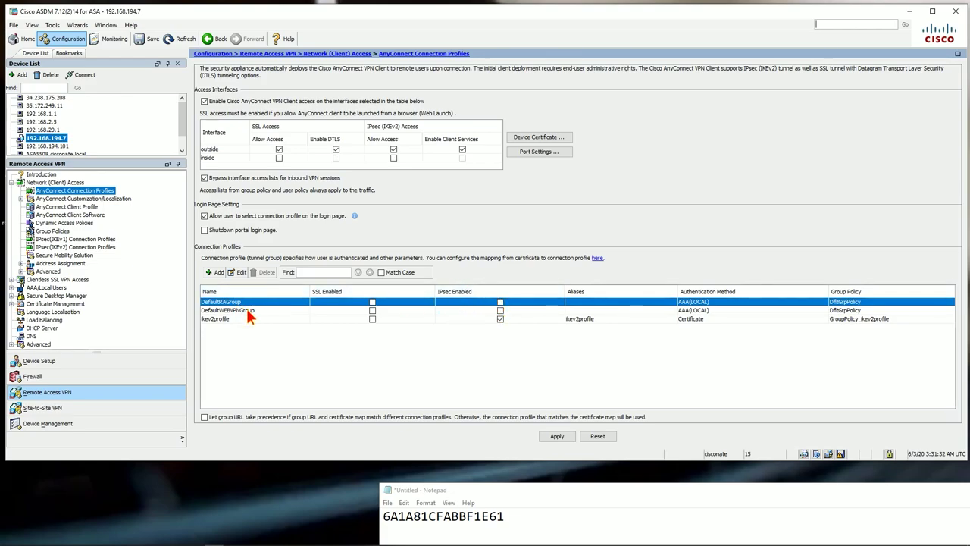
pyautogui.click(523, 140)
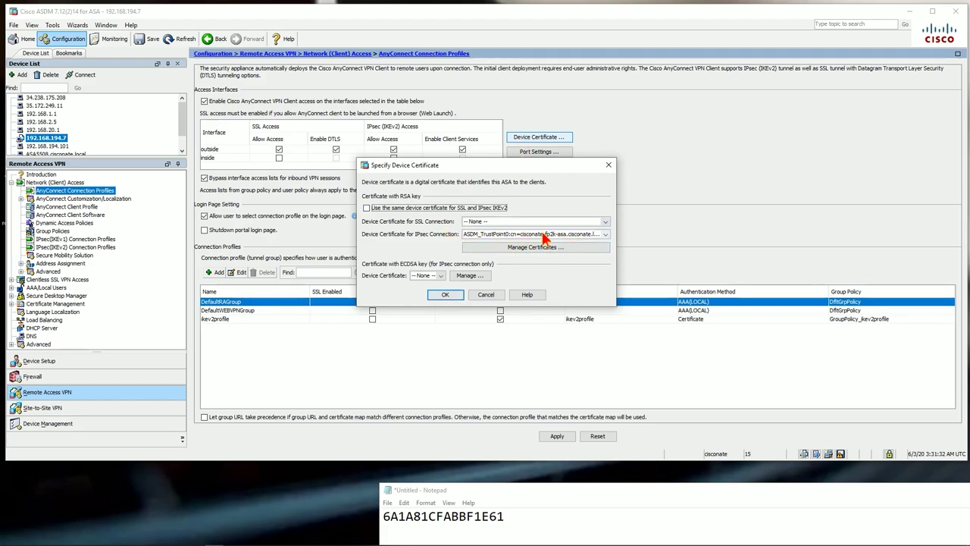
# Keep the same trustpoint certificate for IPsec connections in Specify Device Certificate and accept it
pyautogui.click(595, 234)
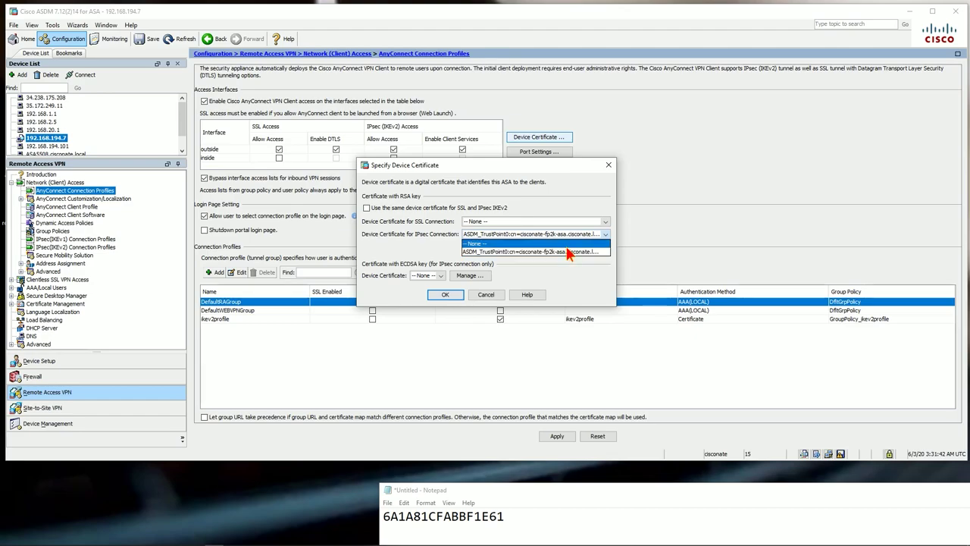
pyautogui.click(580, 247)
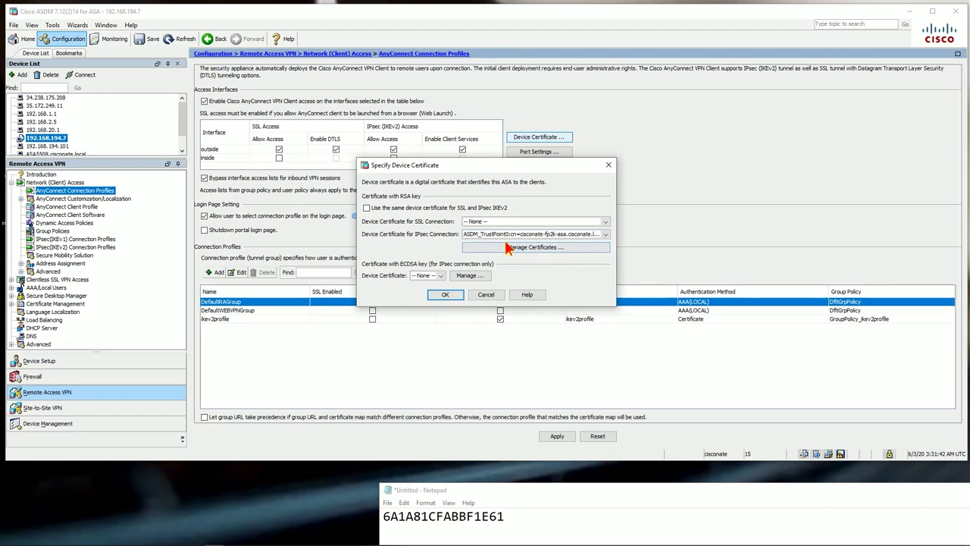
pyautogui.click(452, 295)
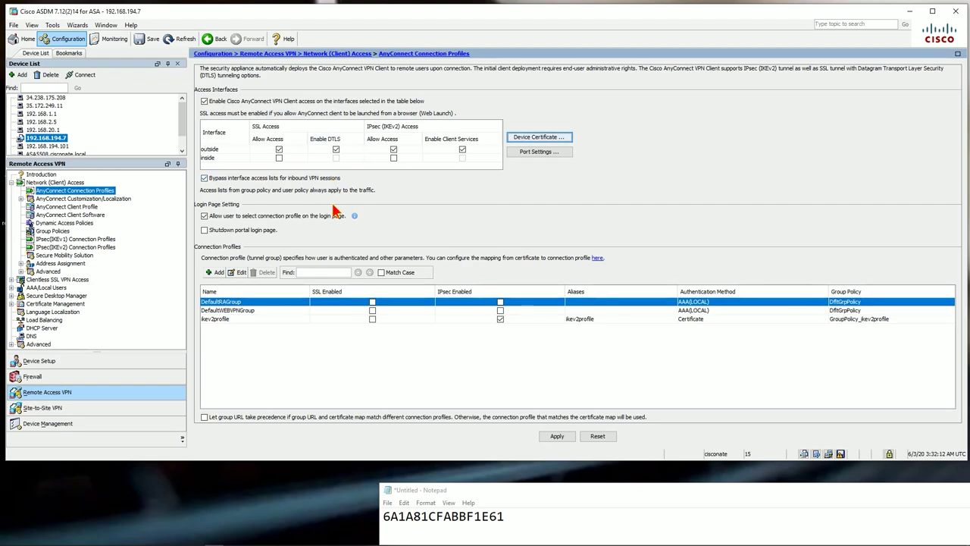
# Inspect the ikev2profile connection profile's Advanced settings and close it unchanged
pyautogui.click(224, 318)
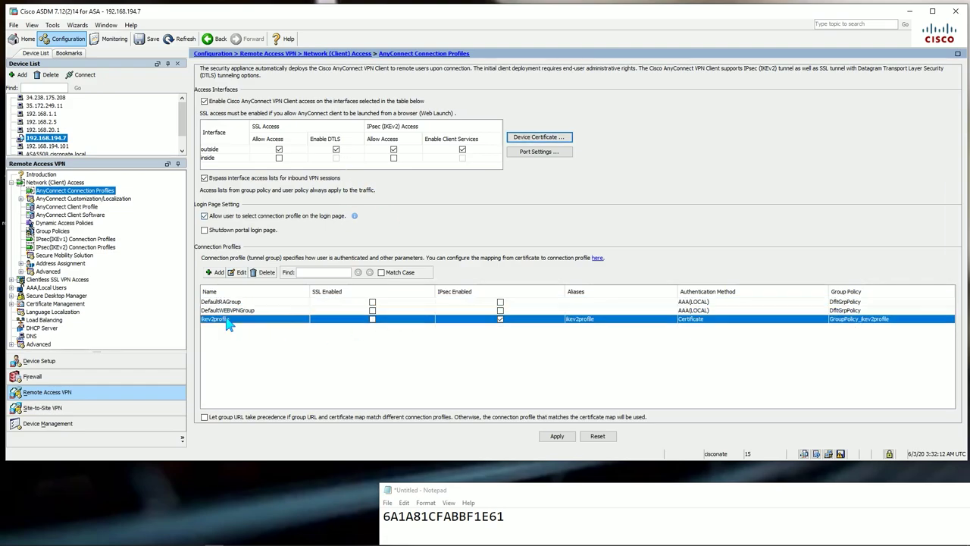
pyautogui.doubleClick(223, 317)
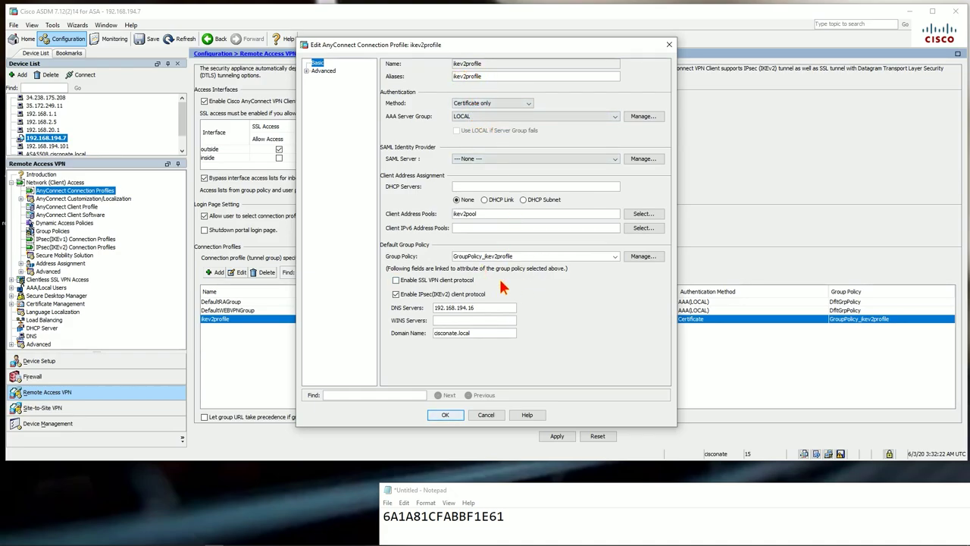
pyautogui.click(323, 71)
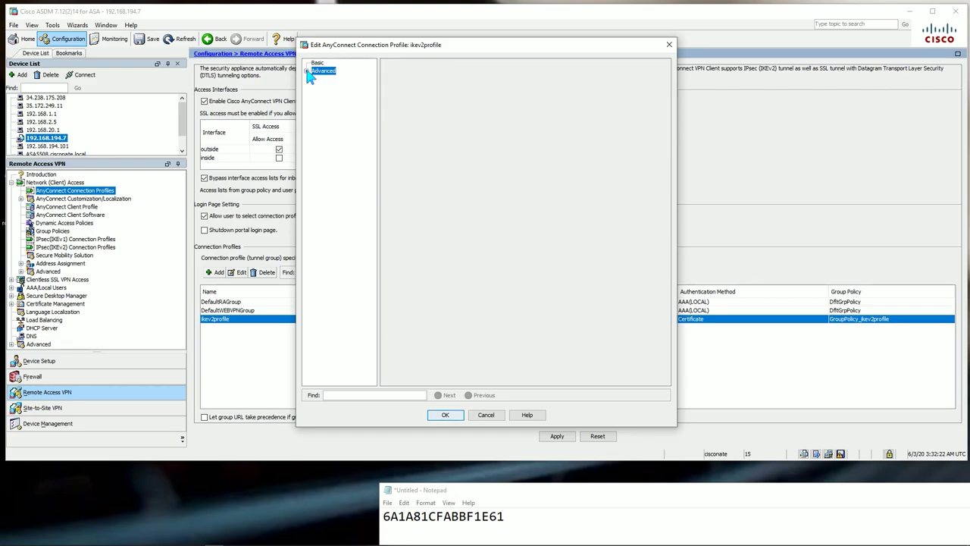
pyautogui.click(306, 70)
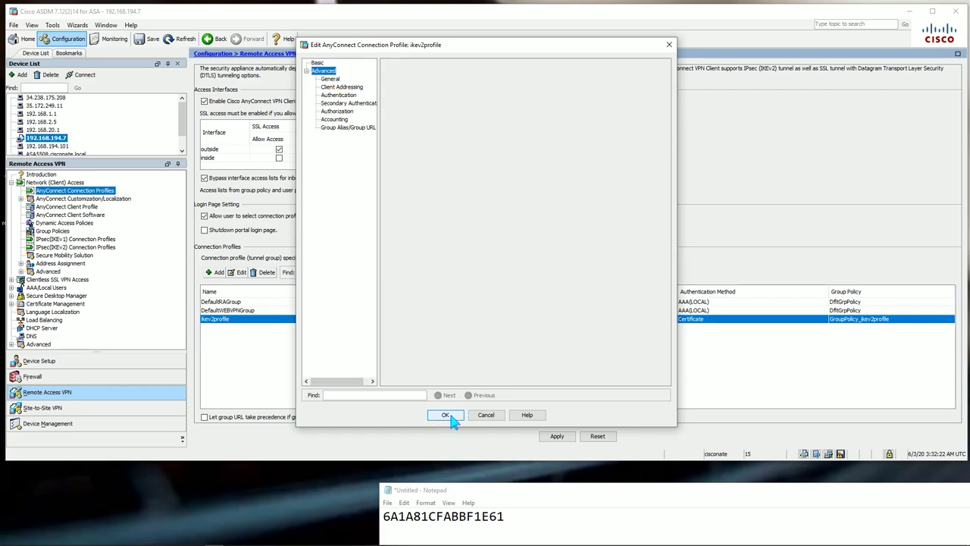
pyautogui.click(446, 414)
# Apply and send the pending connection profile changes to the ASA, dismissing the error report
pyautogui.click(556, 436)
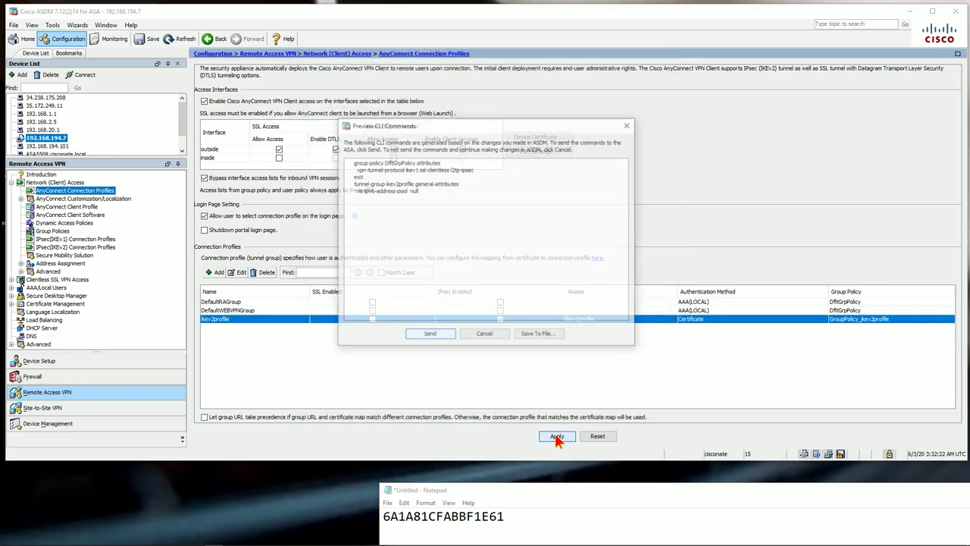
pyautogui.click(429, 335)
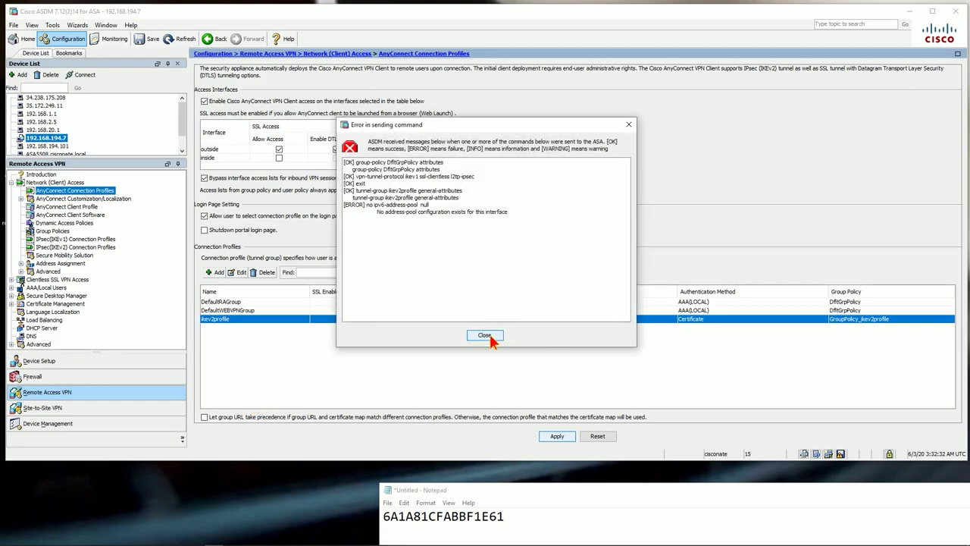
pyautogui.click(484, 335)
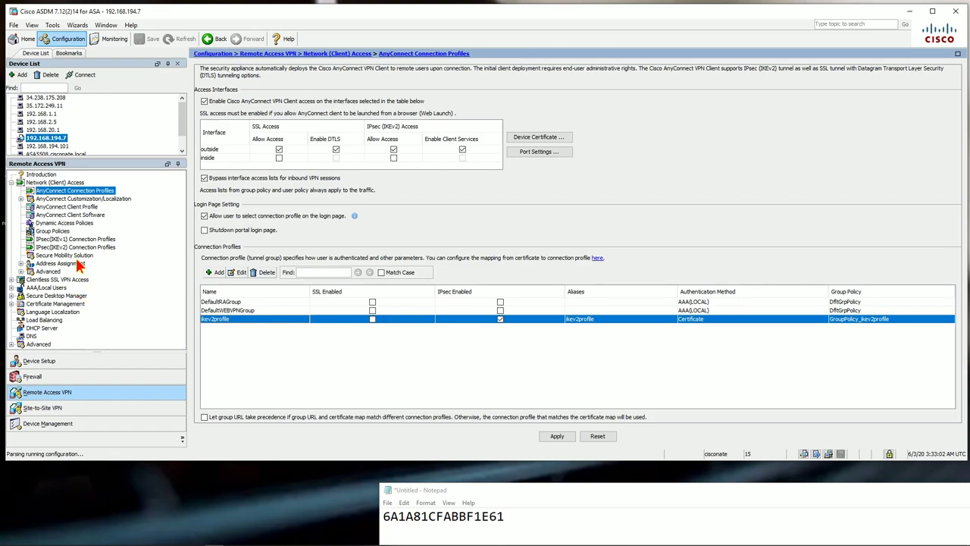
# Open GroupPolicy_ikev2profile from the Group Policies list for editing
pyautogui.click(60, 231)
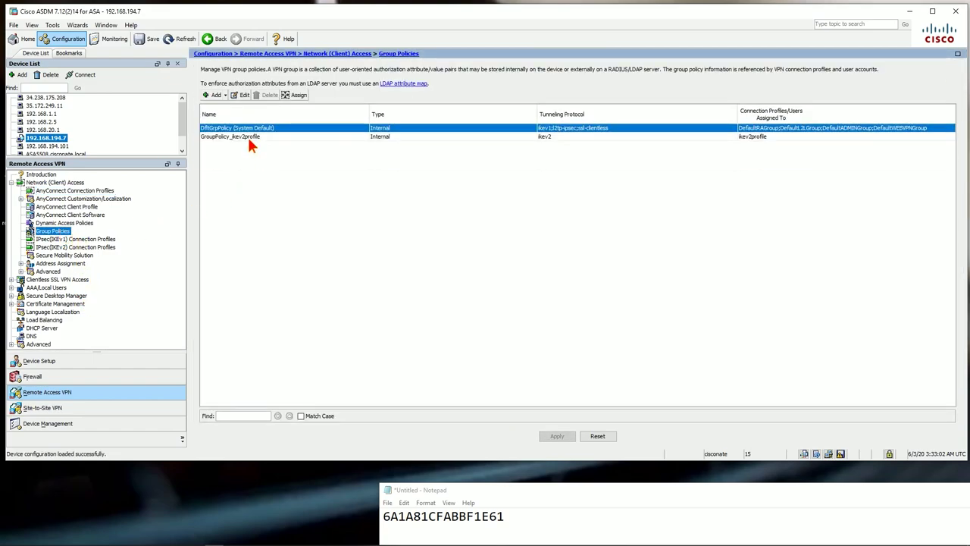
pyautogui.click(230, 137)
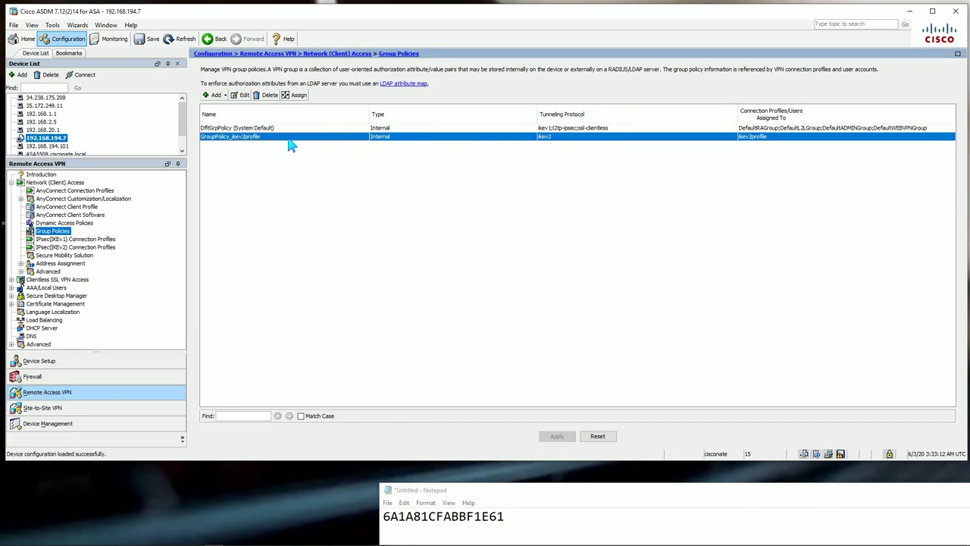
pyautogui.click(242, 137)
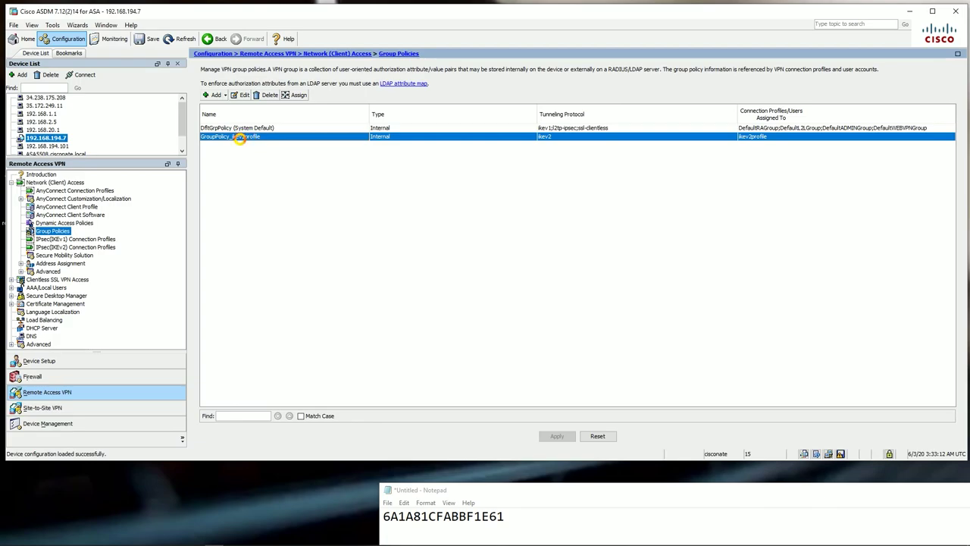
pyautogui.doubleClick(241, 137)
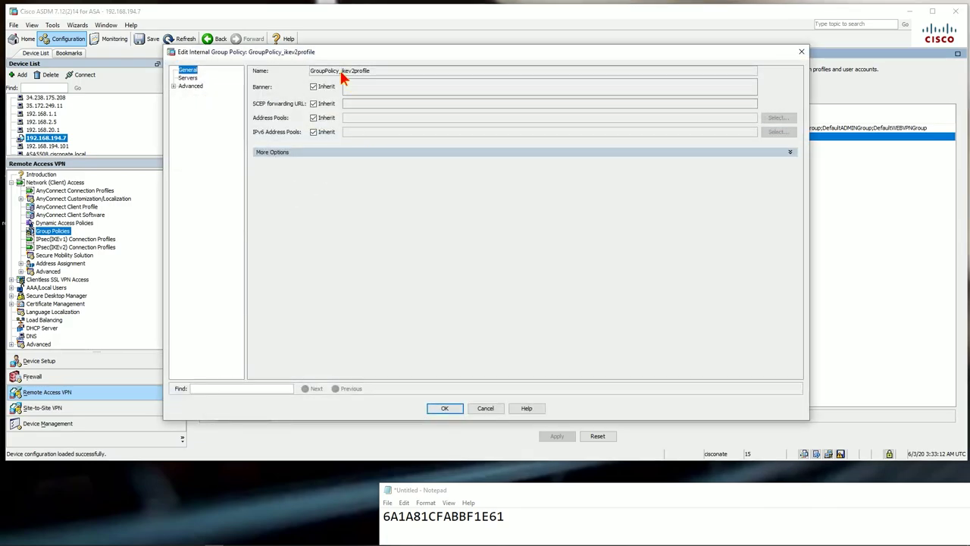
# Review the policy's DNS server, default domain, split tunneling and AnyConnect client profile settings
pyautogui.click(278, 153)
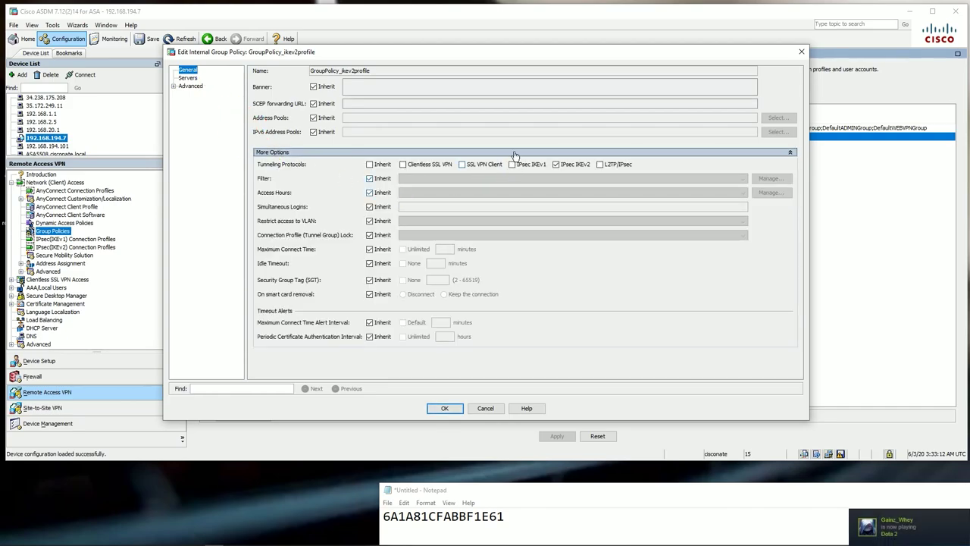
pyautogui.click(189, 79)
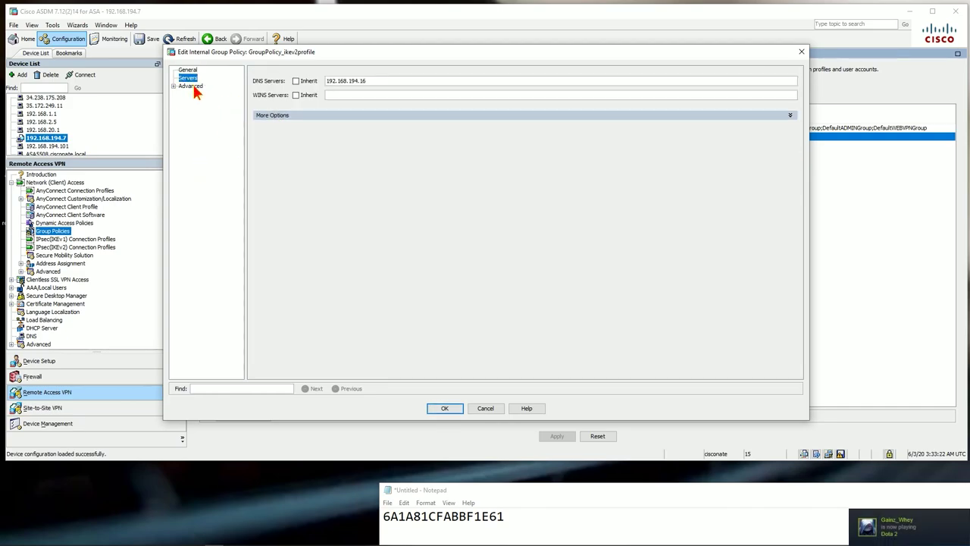
pyautogui.moveTo(376, 82); pyautogui.dragTo(323, 78)
pyautogui.click(280, 116)
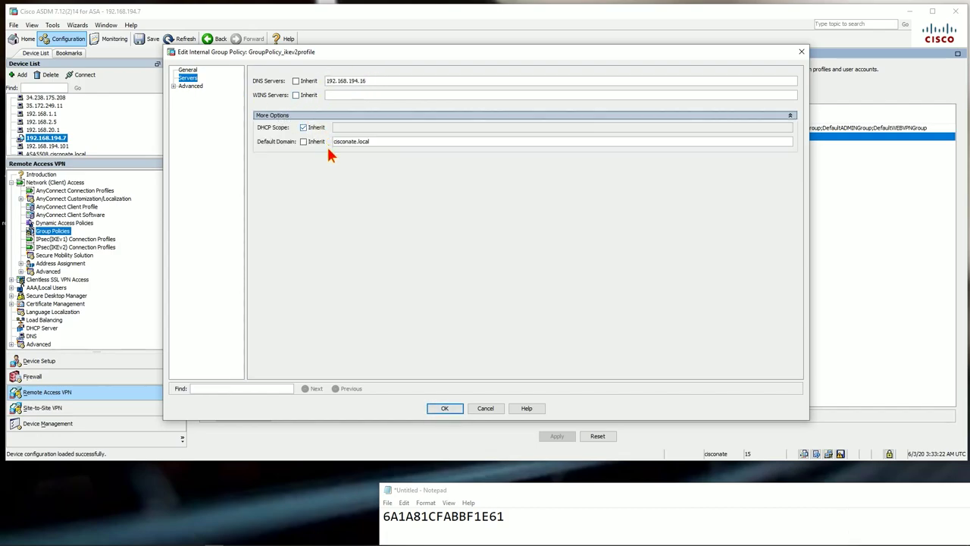
pyautogui.click(175, 86)
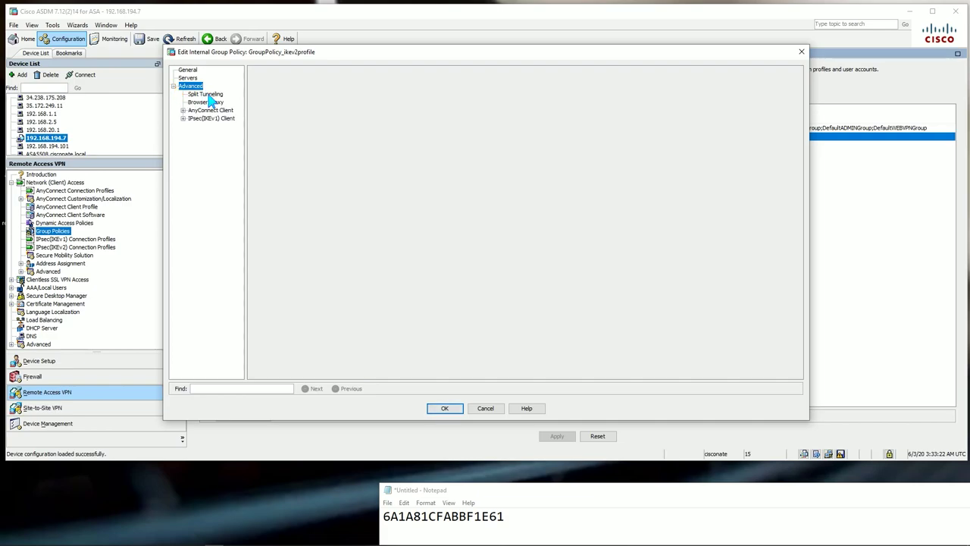
pyautogui.click(206, 95)
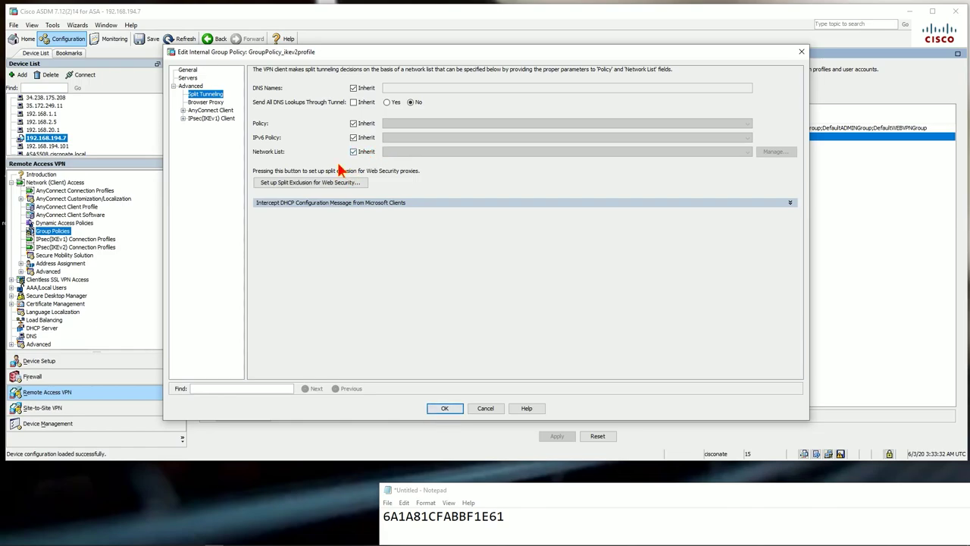
pyautogui.click(210, 110)
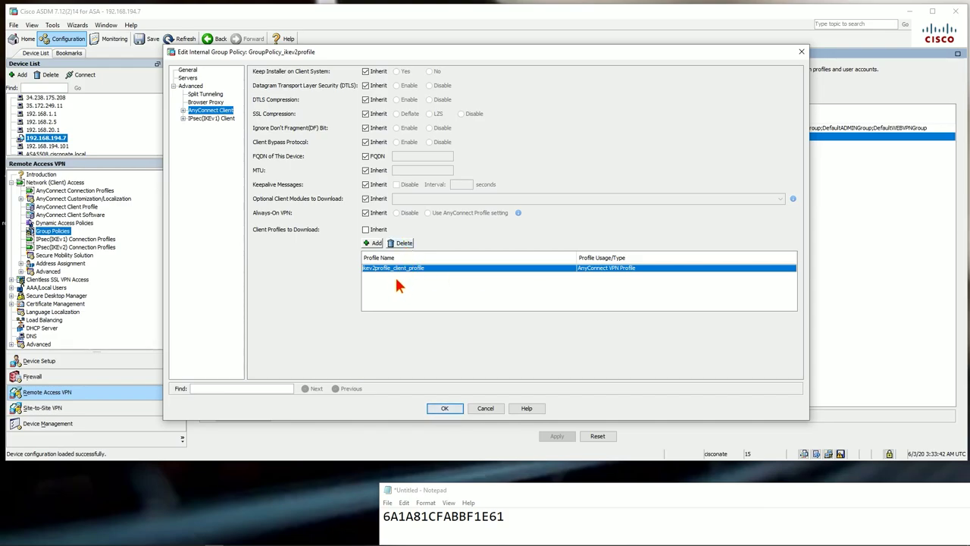
# Replace the old client profile with acvpn as GroupPolicy_ikev2profile's only downloaded AnyConnect profile
pyautogui.click(402, 243)
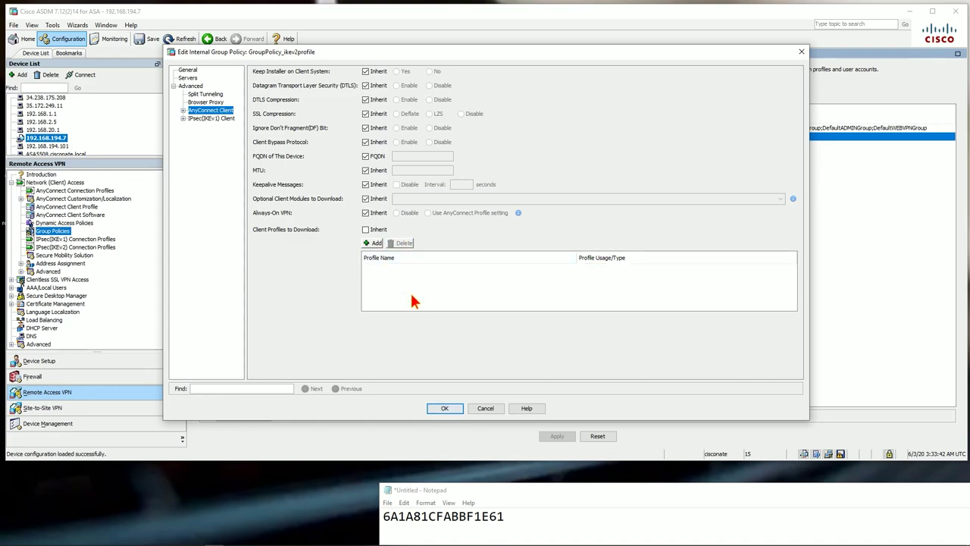
pyautogui.click(372, 242)
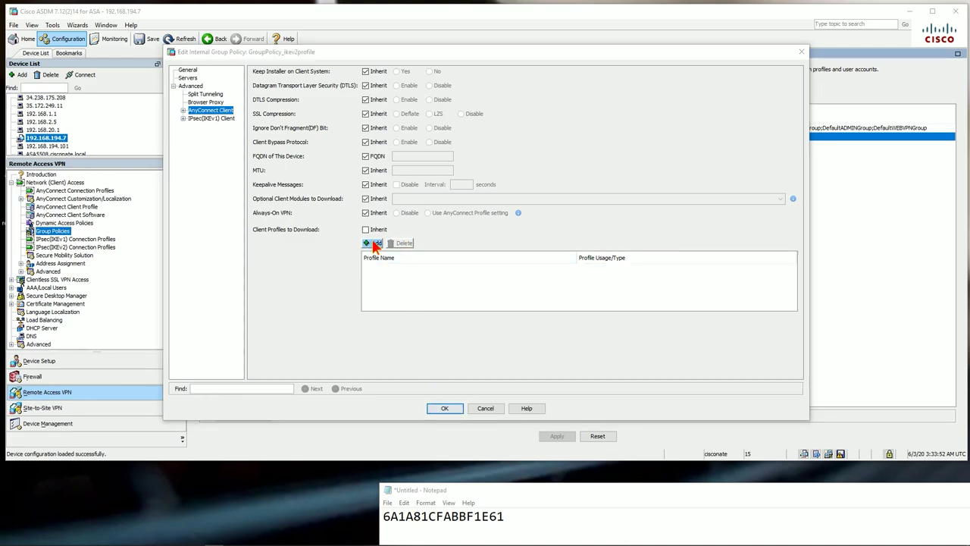
pyautogui.click(446, 218)
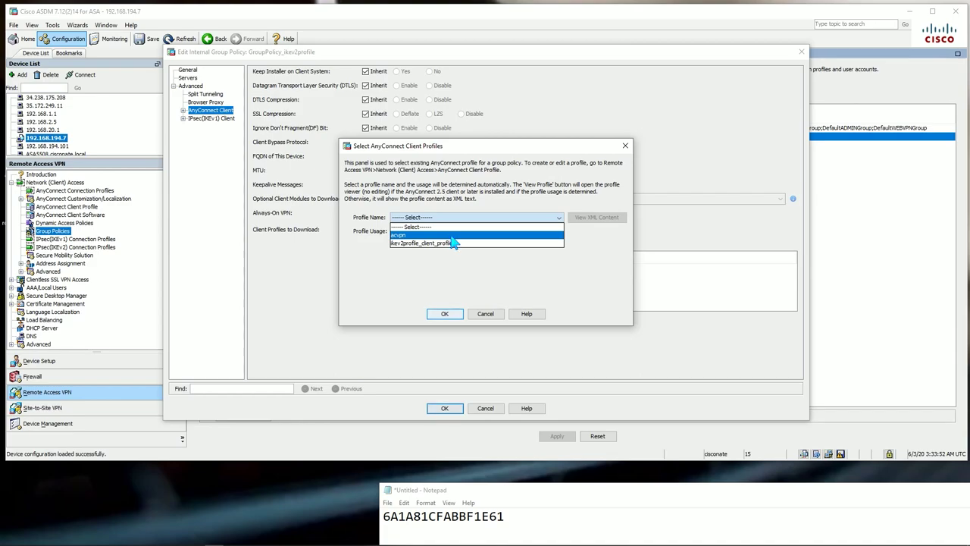
pyautogui.click(395, 236)
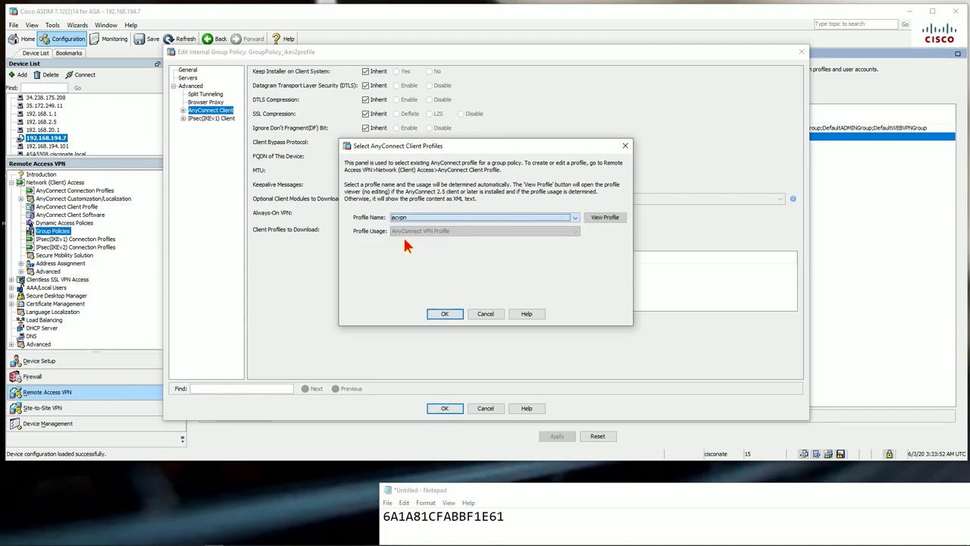
pyautogui.click(445, 314)
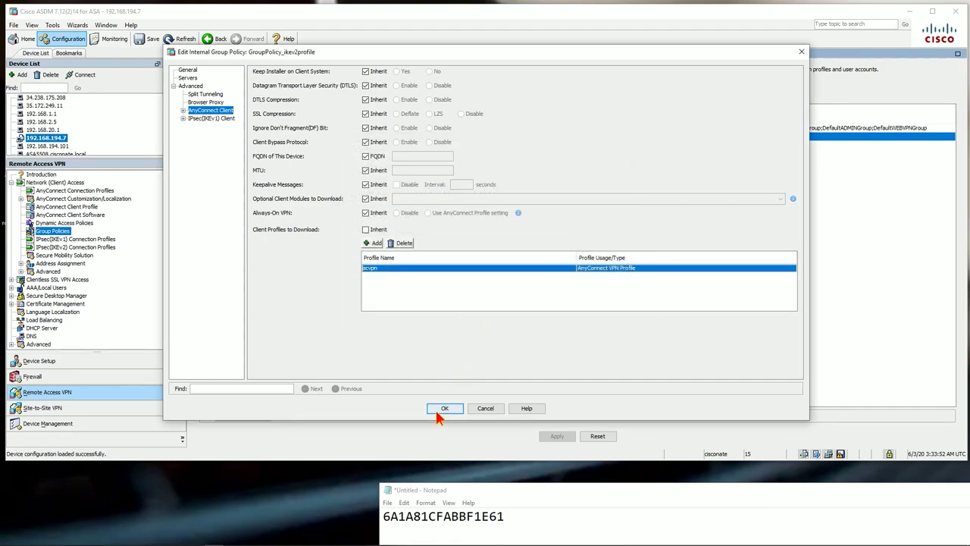
pyautogui.click(444, 409)
# Apply and send the group policy change to the ASA, then go to AnyConnect Client Profile
pyautogui.click(557, 437)
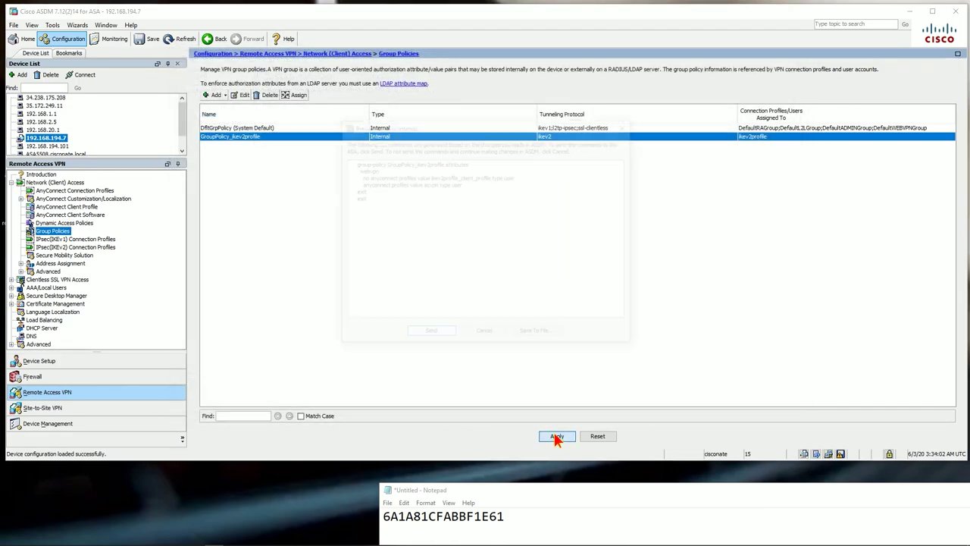
pyautogui.click(428, 335)
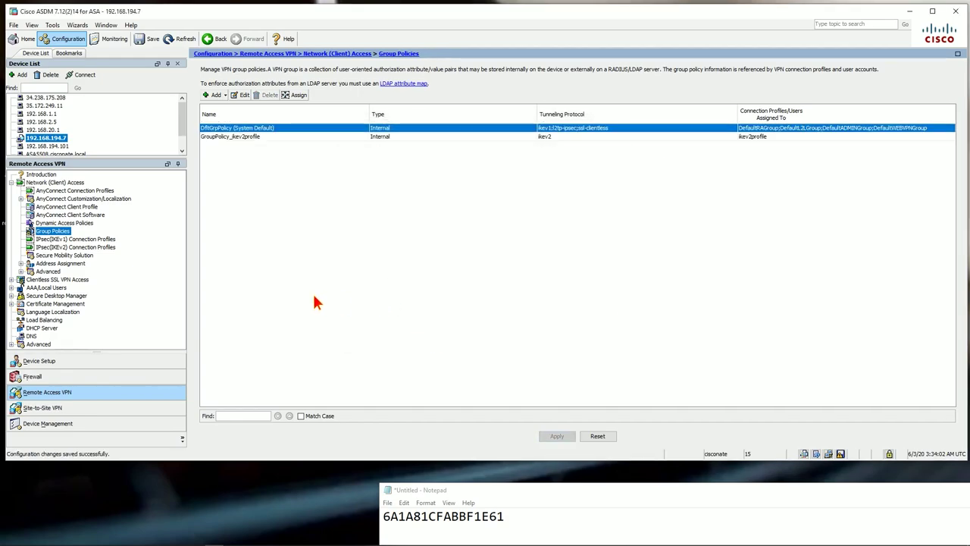
pyautogui.click(78, 206)
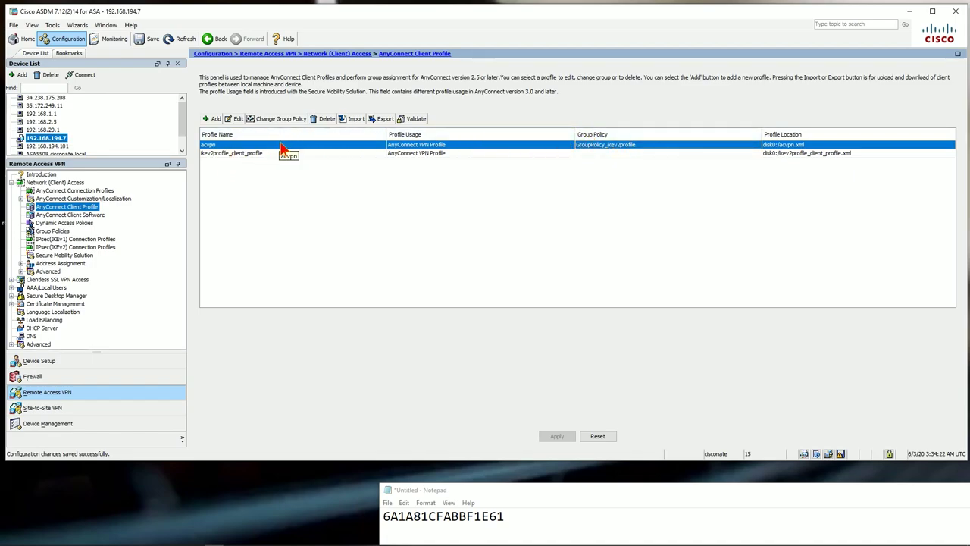
# Check acvpn's Automatic VPN Policy trusted DNS domain cisconate.local, then view IPsec(IKEv2) Connection Profiles
pyautogui.click(234, 118)
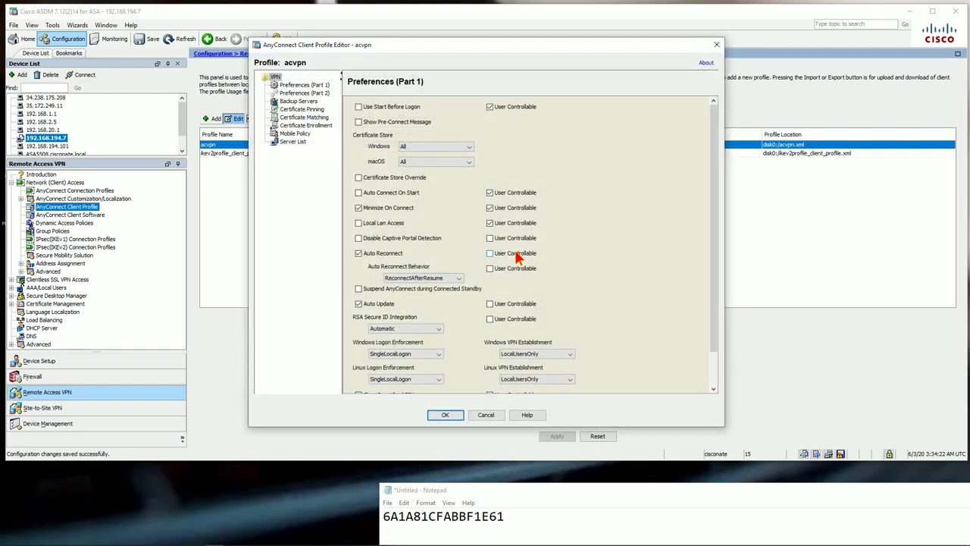
pyautogui.click(297, 94)
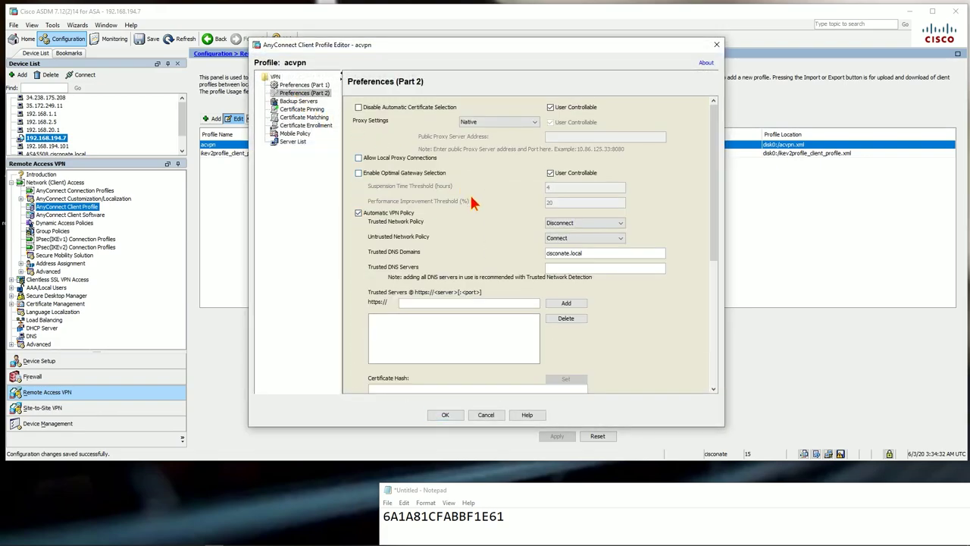
pyautogui.scroll(-3, 471, 202)
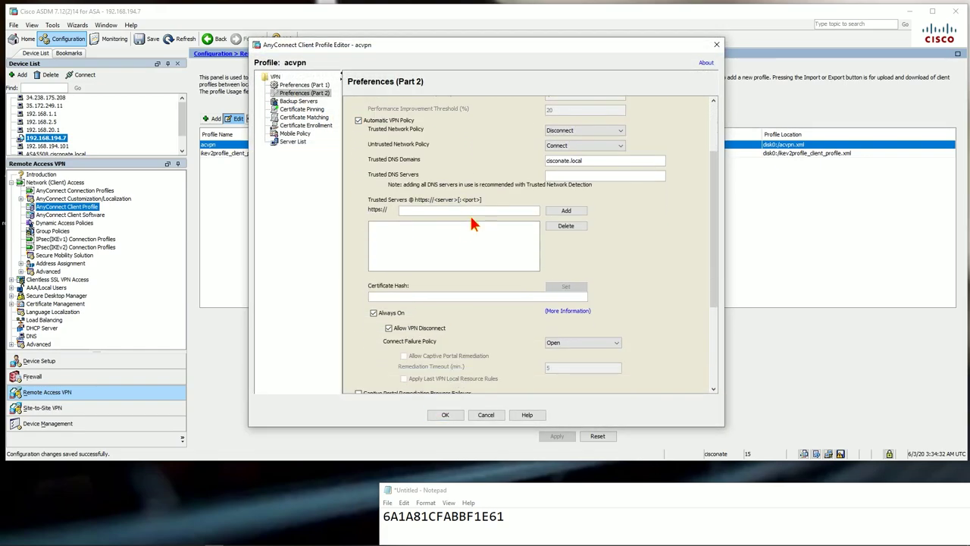
pyautogui.scroll(-1, 424, 280)
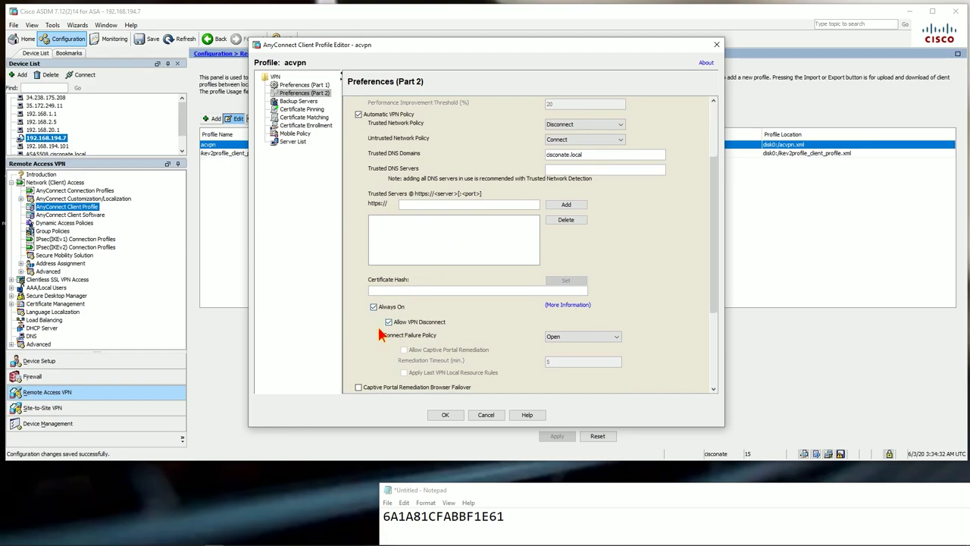
pyautogui.click(452, 410)
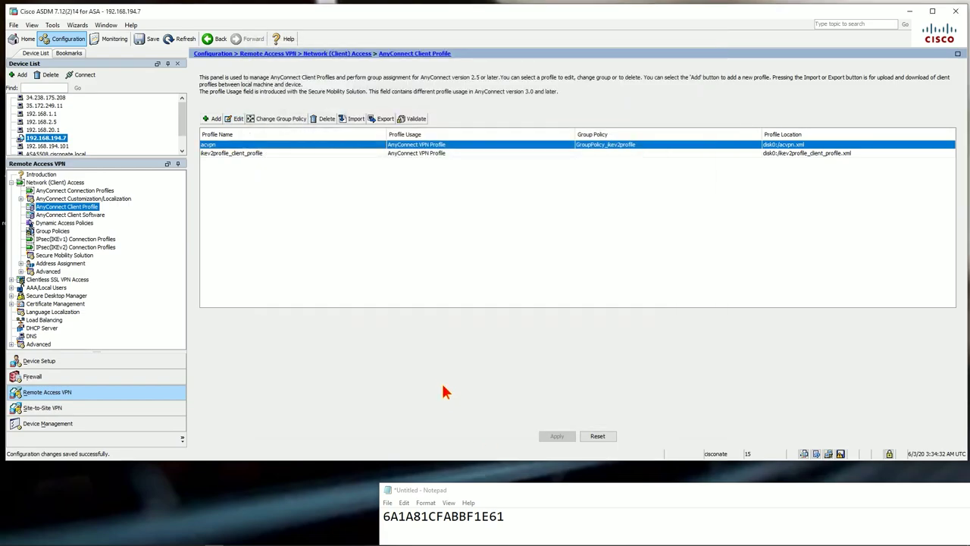
pyautogui.click(71, 248)
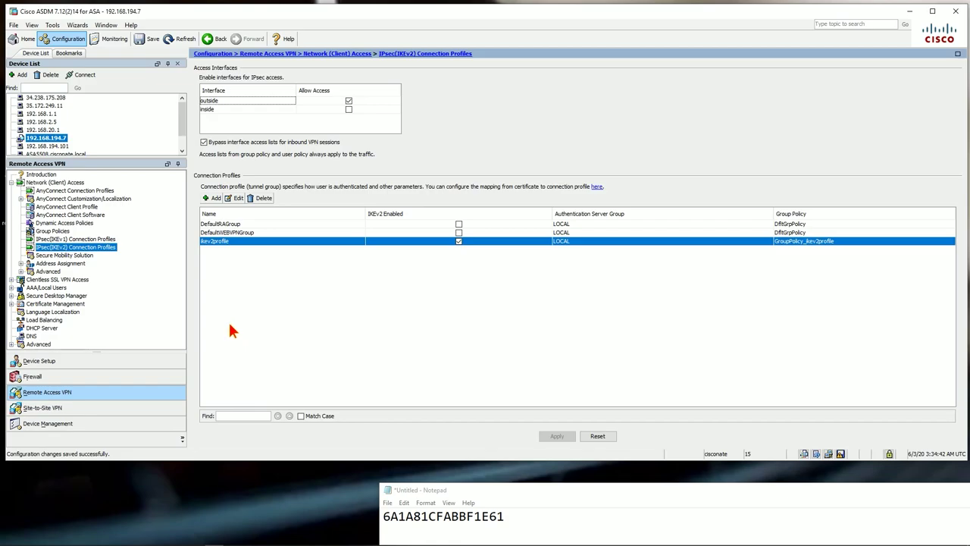
pyautogui.click(146, 39)
# Send write mem to save the running configuration to flash, and reposition the Notepad note
pyautogui.click(424, 334)
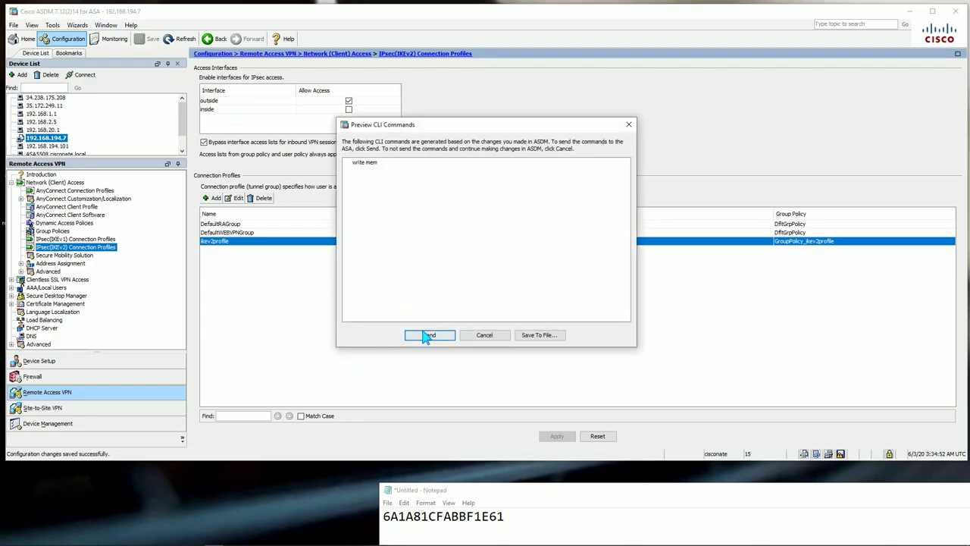
pyautogui.moveTo(505, 488); pyautogui.dragTo(529, 146)
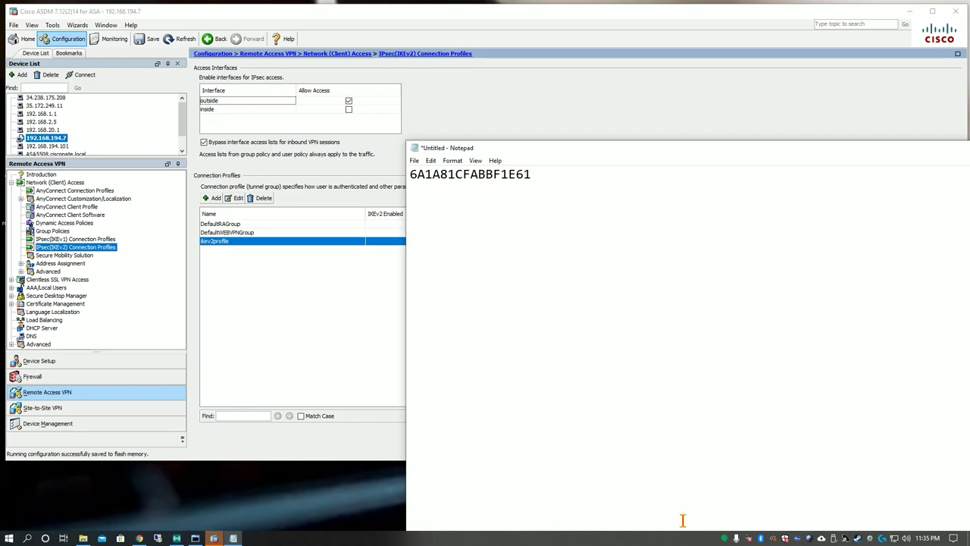
pyautogui.click(213, 538)
pyautogui.hotkey('alt', 'Tab')
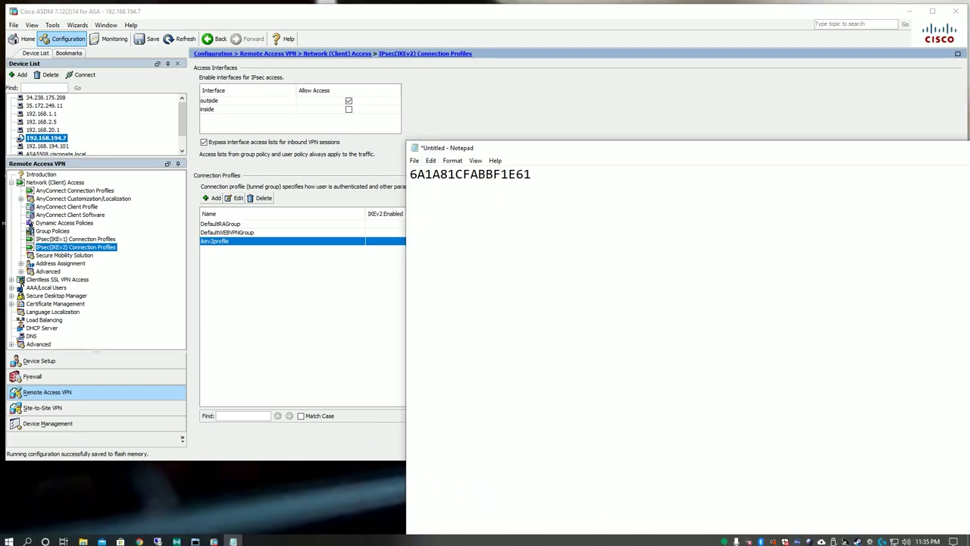
# Bring Chrome to the front and close the Cisco Software Central tab
pyautogui.click(138, 538)
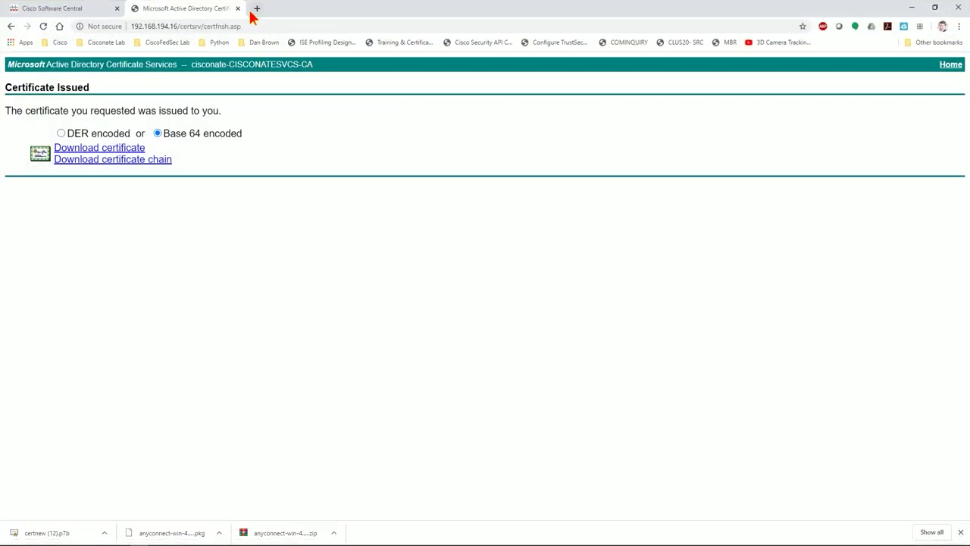
pyautogui.click(91, 11)
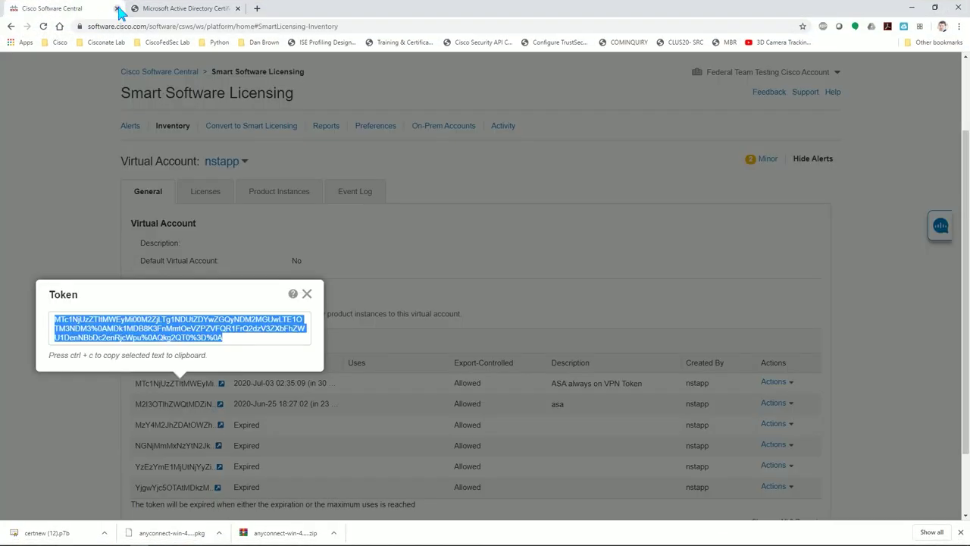
pyautogui.click(117, 8)
pyautogui.click(140, 27)
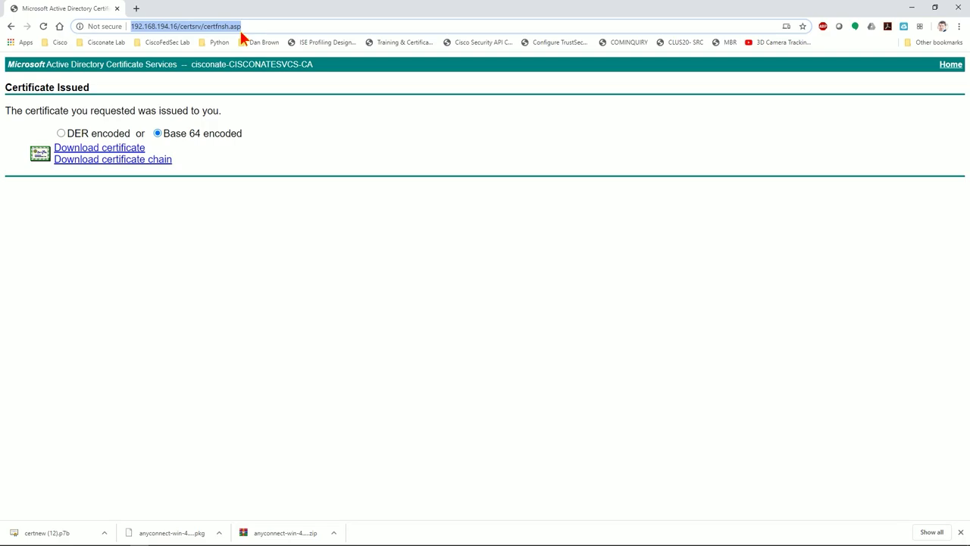
pyautogui.write('https:')
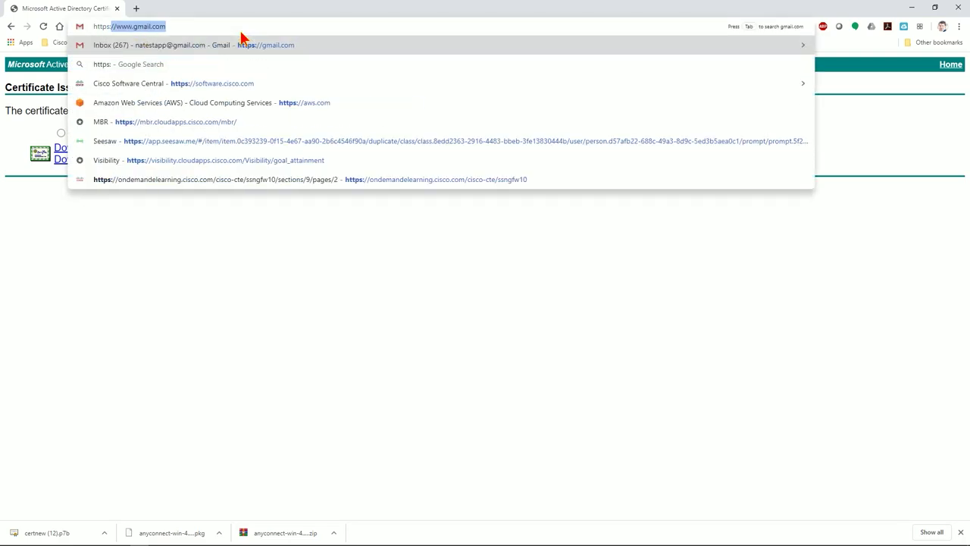
pyautogui.press('BackSpace')
pyautogui.press('BackSpace')
pyautogui.write('://')
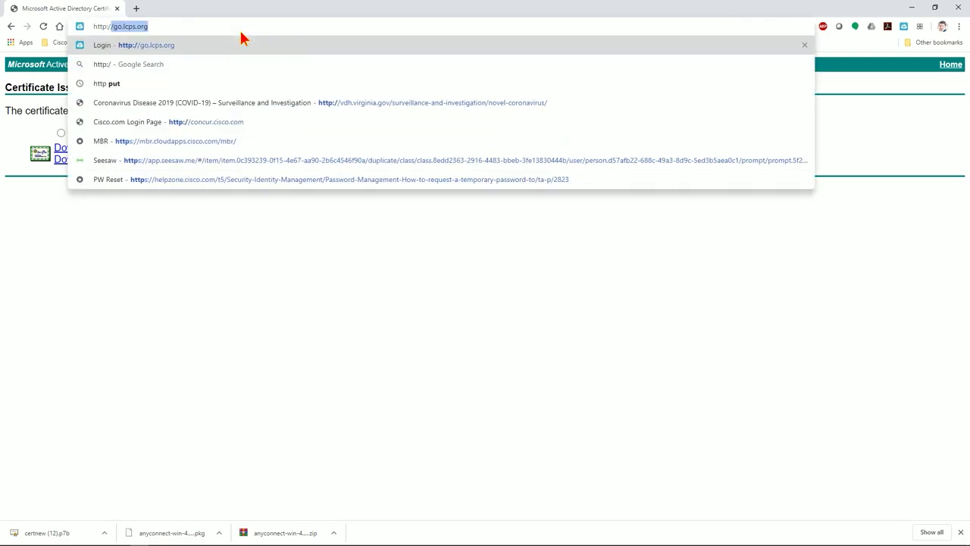
pyautogui.press('BackSpace')
pyautogui.press('BackSpace')
pyautogui.press('BackSpace')
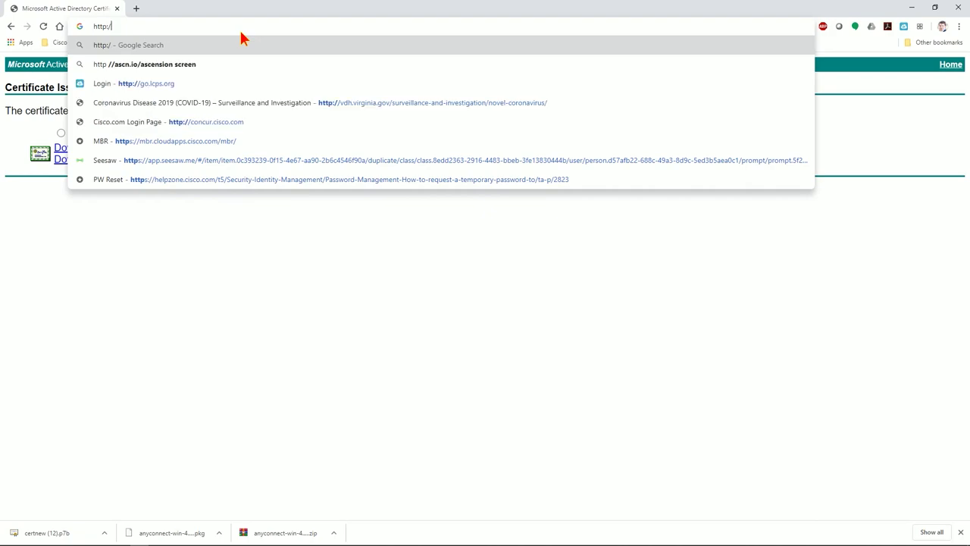
pyautogui.write('s://')
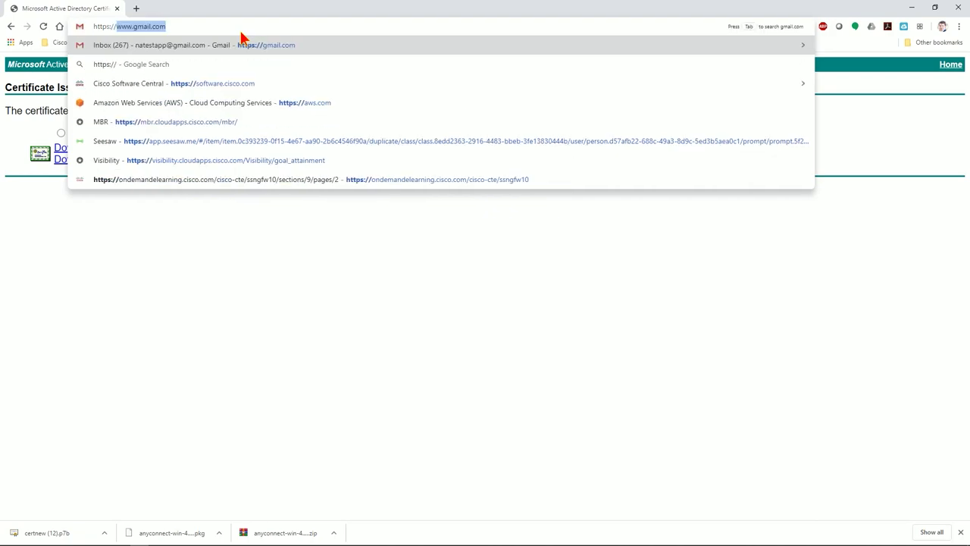
pyautogui.write('cisconate')
pyautogui.press('Down')
pyautogui.press('Down')
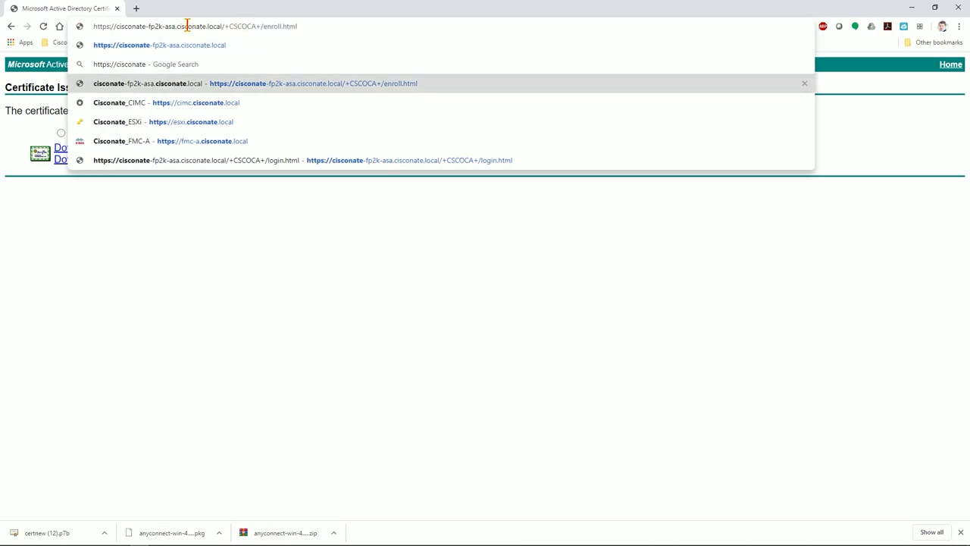
pyautogui.moveTo(114, 27); pyautogui.dragTo(232, 27)
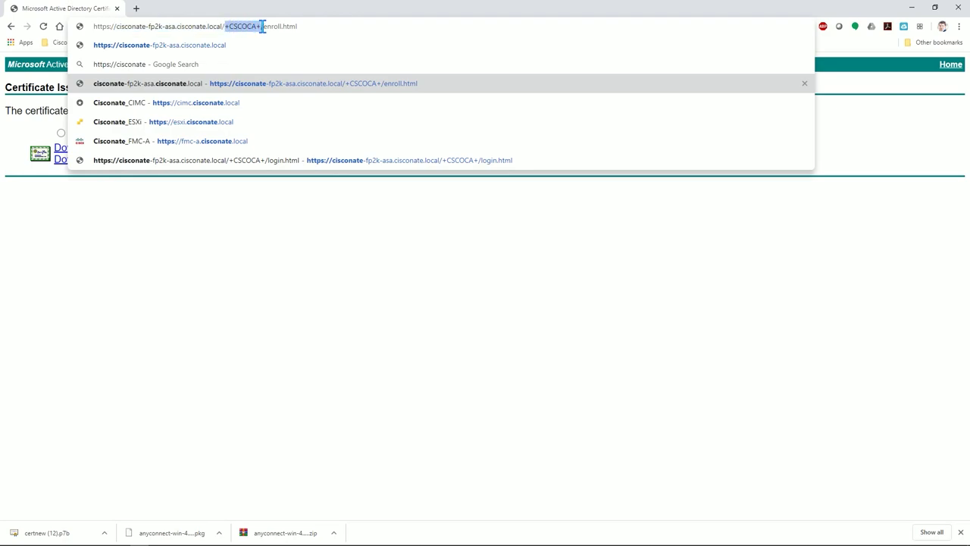
pyautogui.moveTo(261, 27); pyautogui.dragTo(310, 26)
pyautogui.click(310, 26)
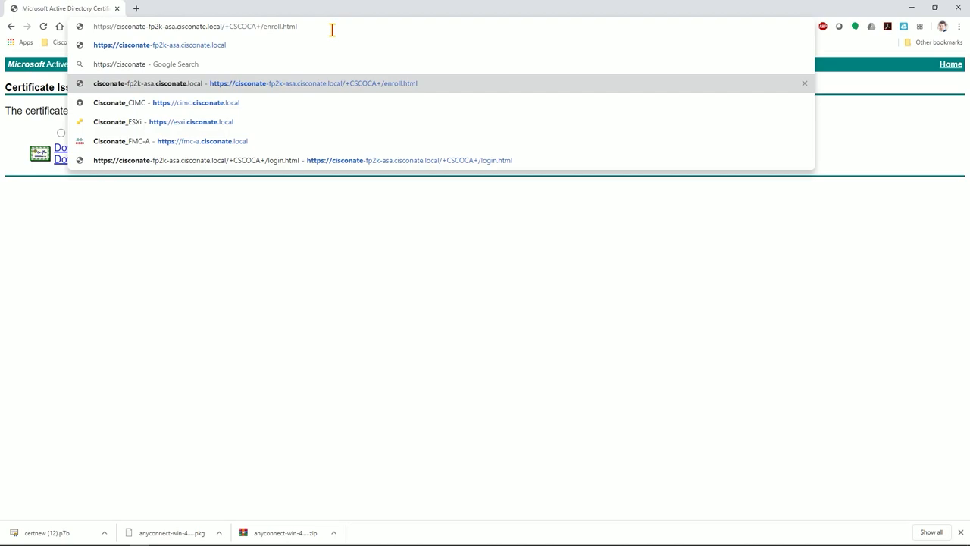
pyautogui.press('Return')
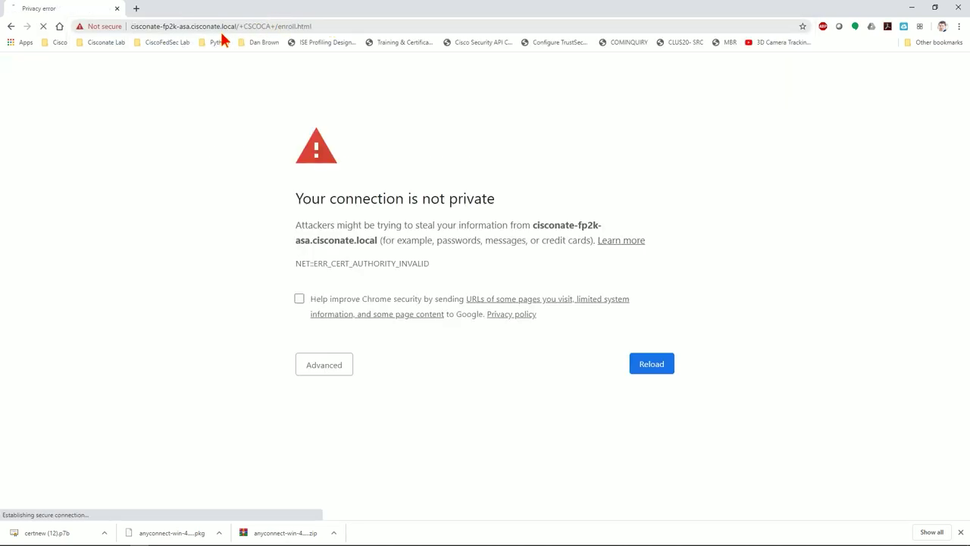
# Reveal the privacy error's advanced explanation, reload the page and expand the error code
pyautogui.click(319, 365)
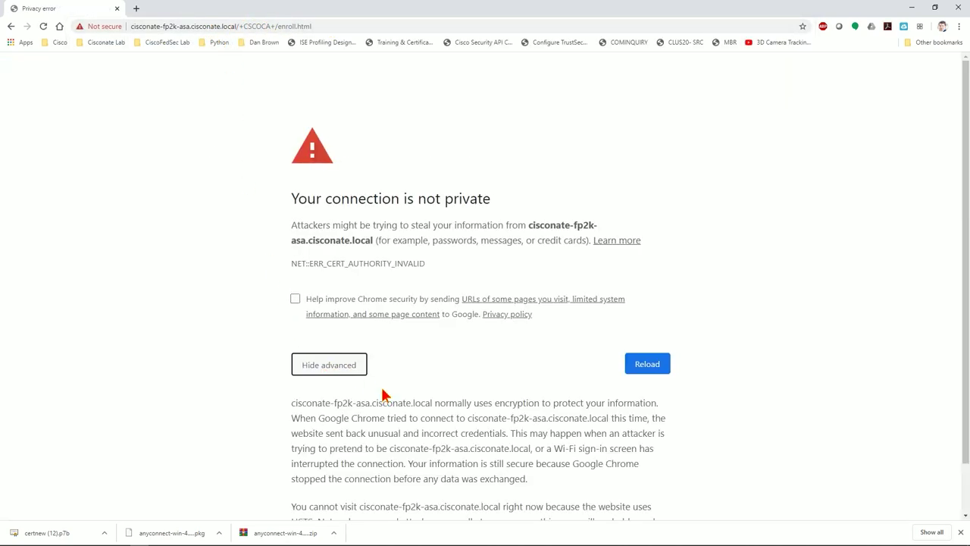
pyautogui.scroll(-1, 357, 455)
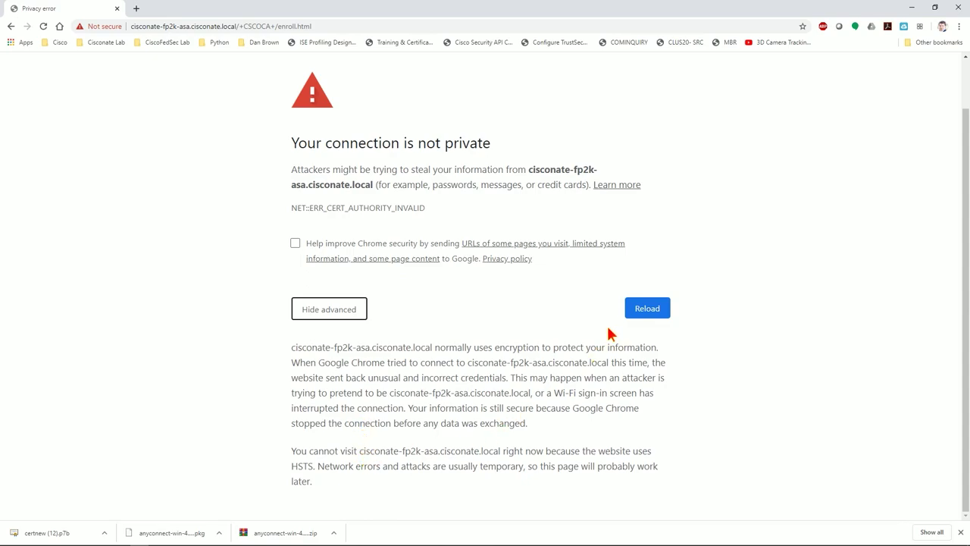
pyautogui.scroll(1, 529, 347)
pyautogui.press('F5')
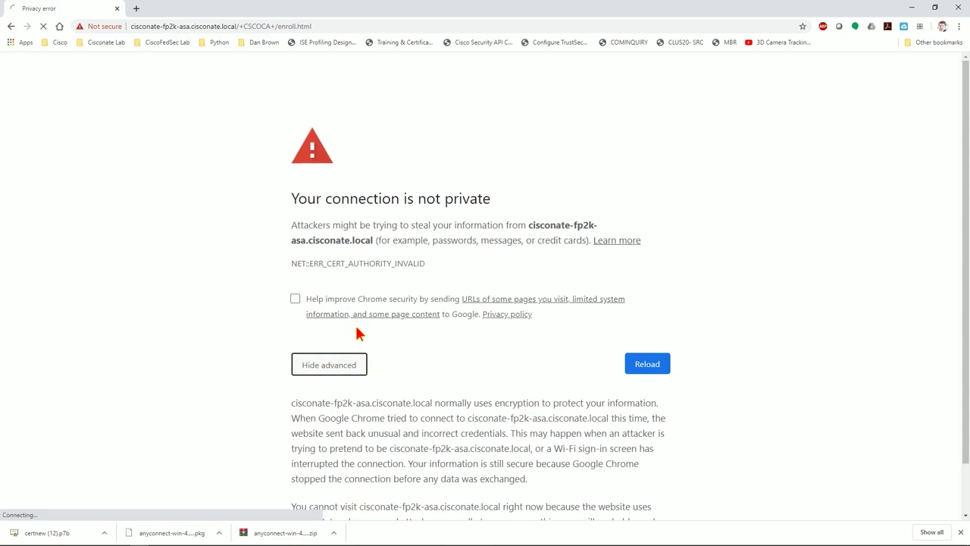
pyautogui.click(468, 262)
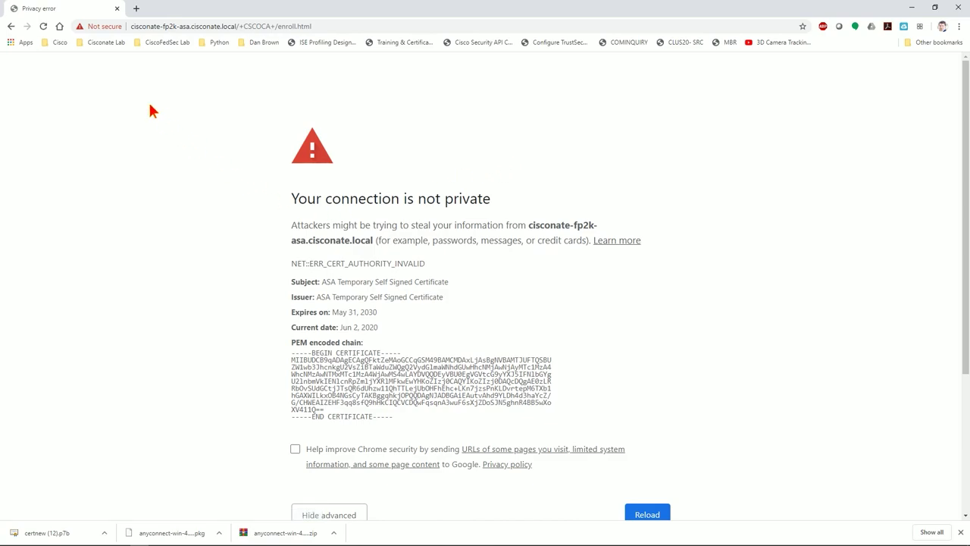
# Inspect the ASA Temporary Self Signed Certificate's details and certification path, then return to ASDM
pyautogui.click(151, 28)
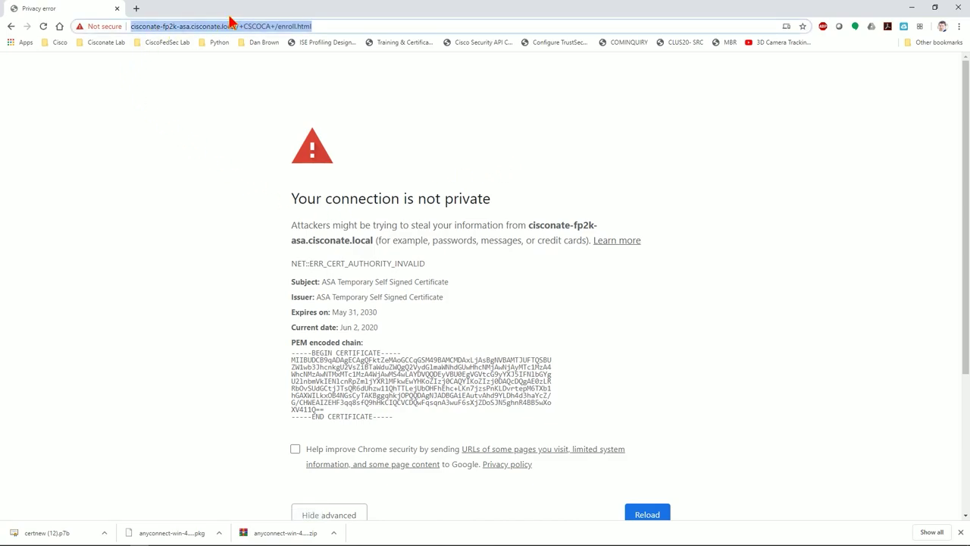
pyautogui.click(147, 28)
pyautogui.click(116, 28)
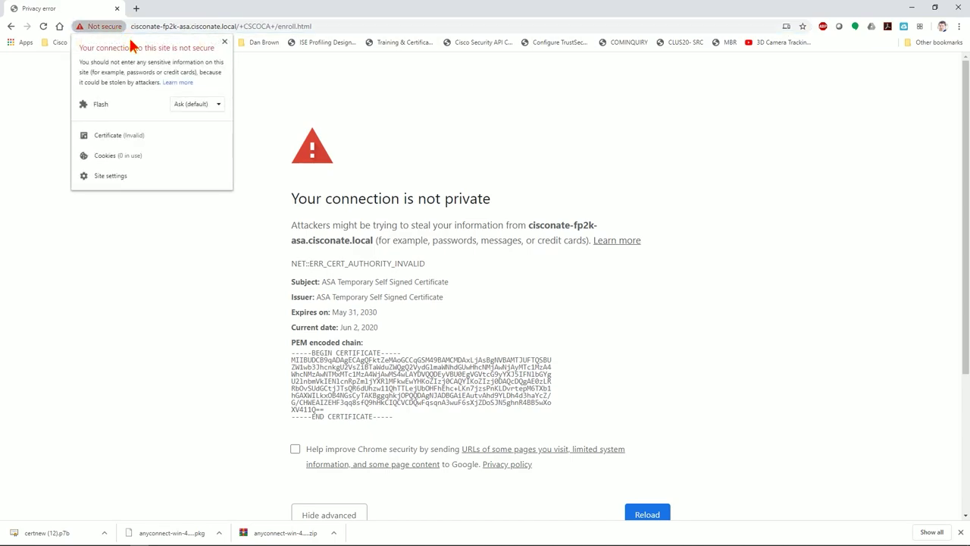
pyautogui.click(108, 135)
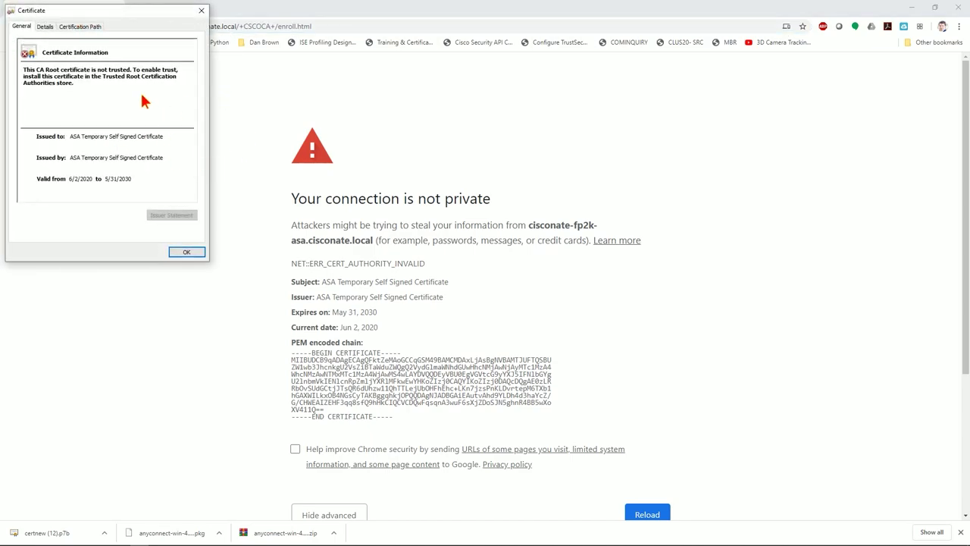
pyautogui.click(44, 27)
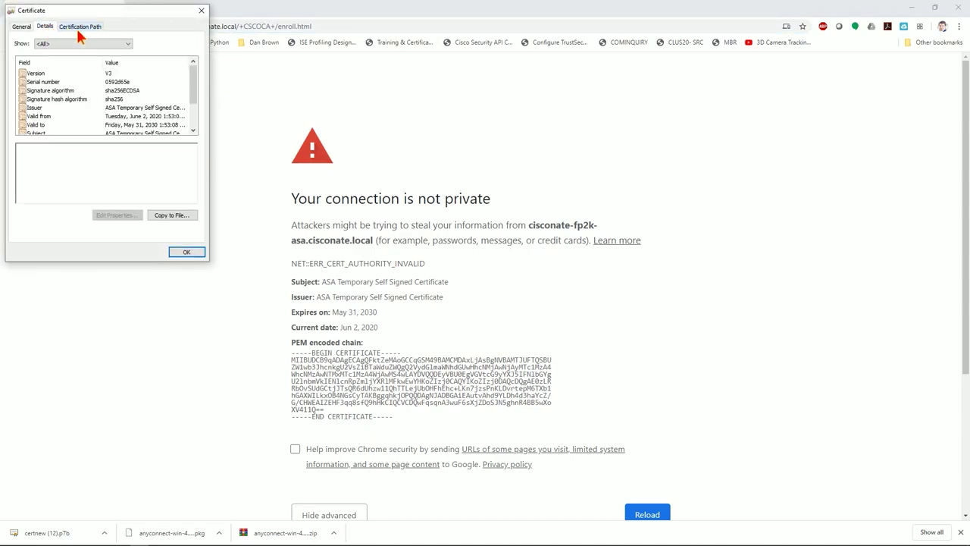
pyautogui.click(80, 28)
pyautogui.click(200, 11)
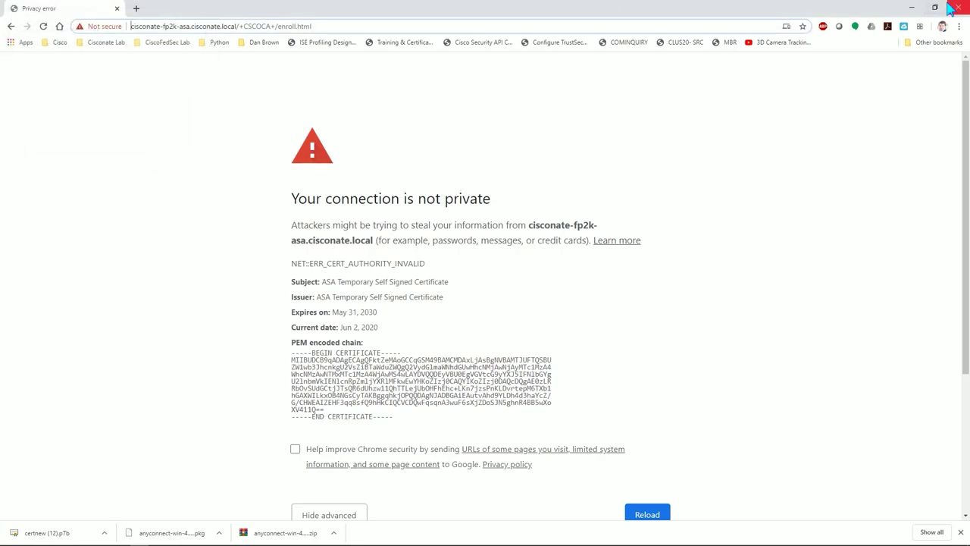
pyautogui.click(957, 7)
pyautogui.click(319, 299)
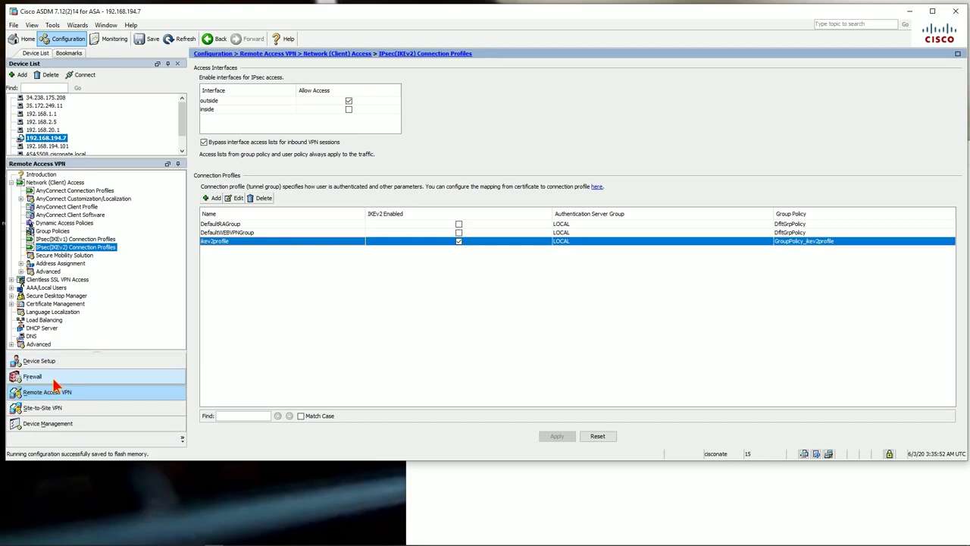
# Set the AnyConnect device certificate for SSL connections to ASDM_TrustPoint0
pyautogui.click(66, 184)
pyautogui.click(72, 190)
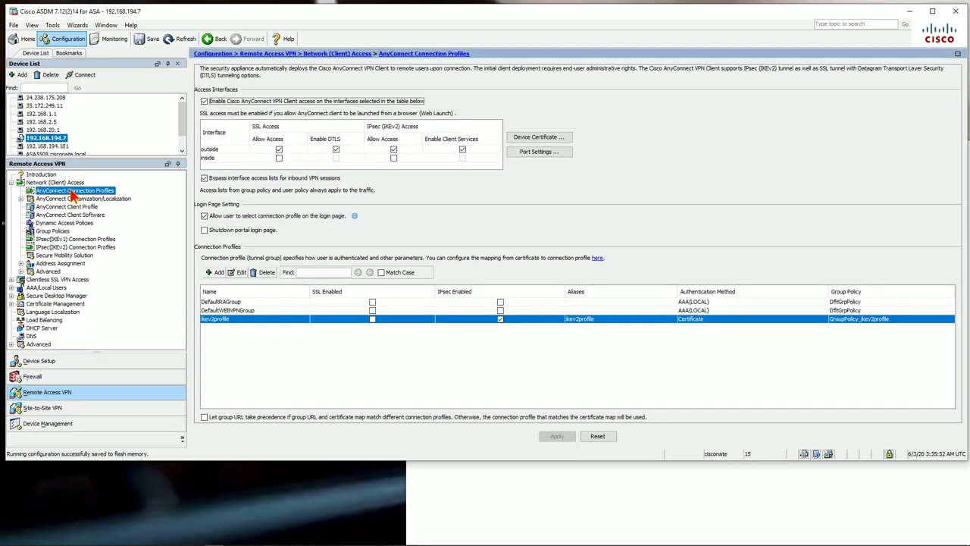
pyautogui.click(540, 137)
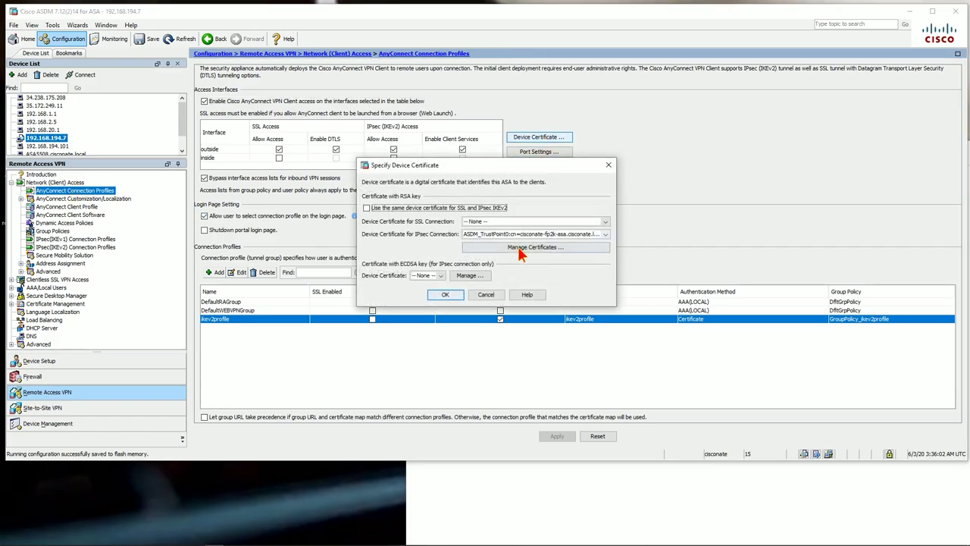
pyautogui.click(512, 222)
pyautogui.click(508, 243)
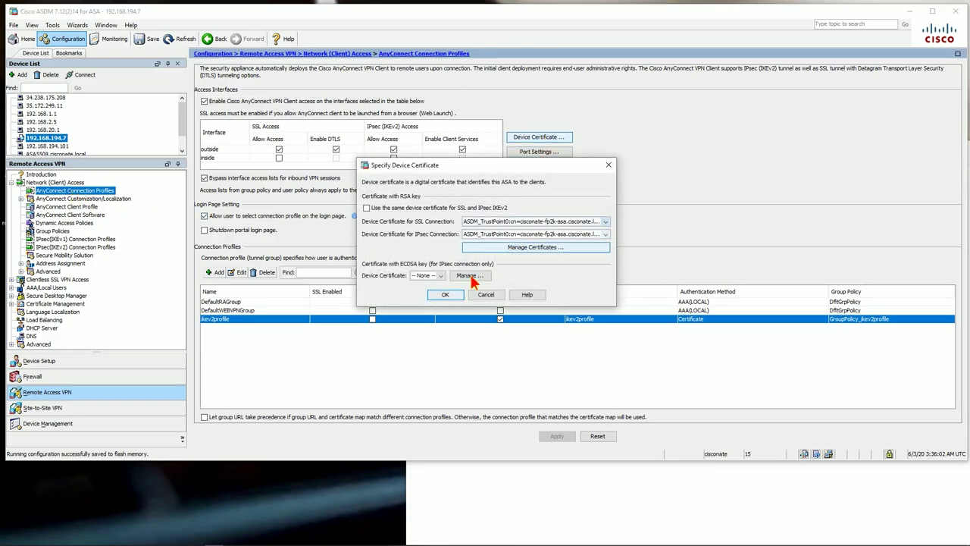
pyautogui.click(445, 294)
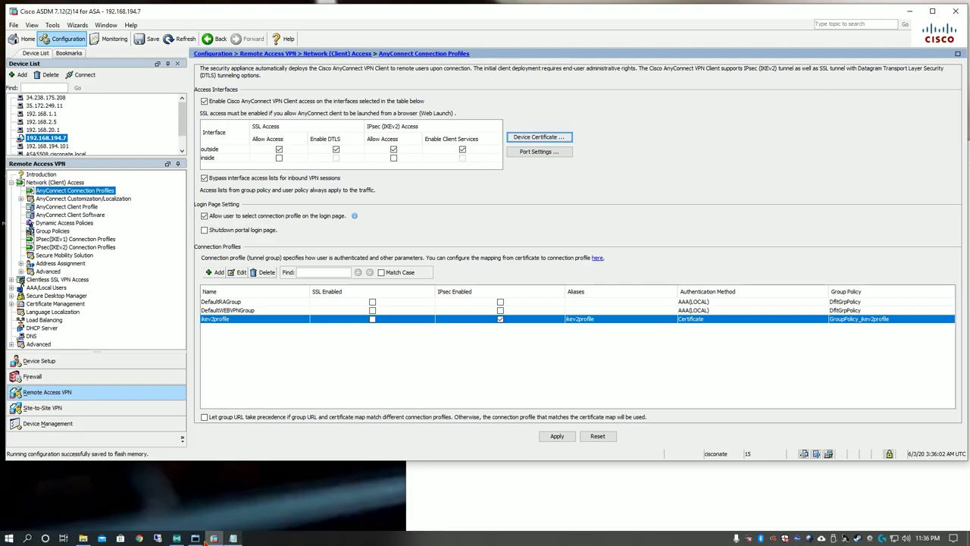
# Apply the configuration change and send the commands to the ASA
pyautogui.click(139, 538)
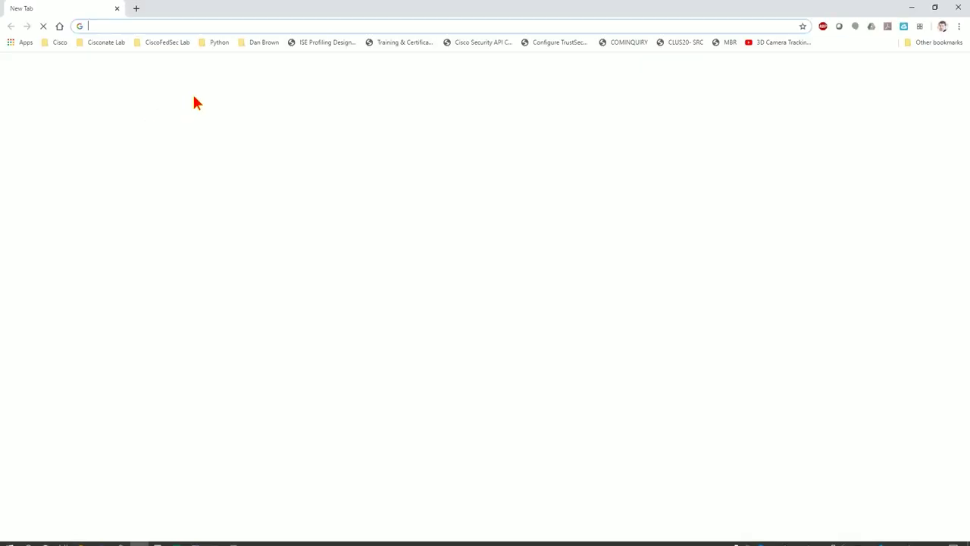
pyautogui.click(206, 537)
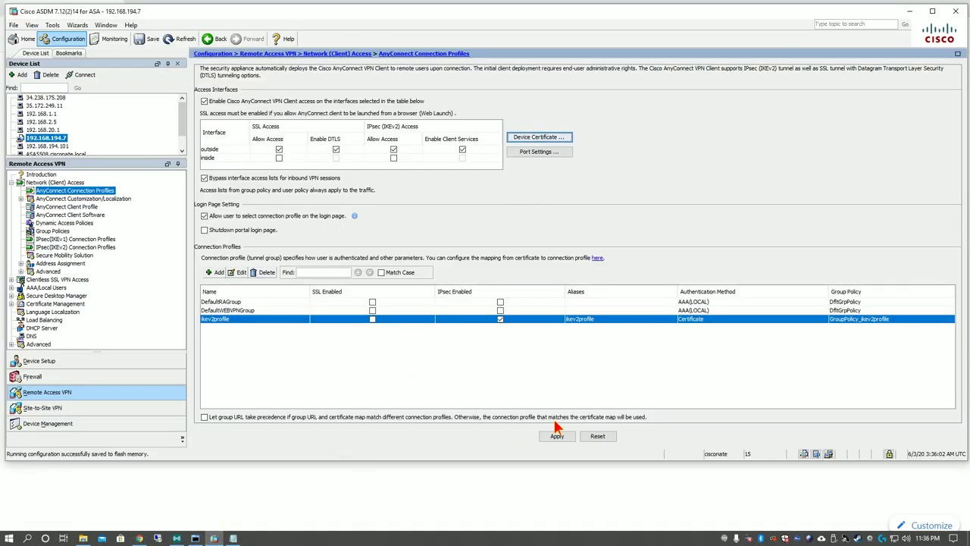
pyautogui.click(557, 437)
pyautogui.click(434, 334)
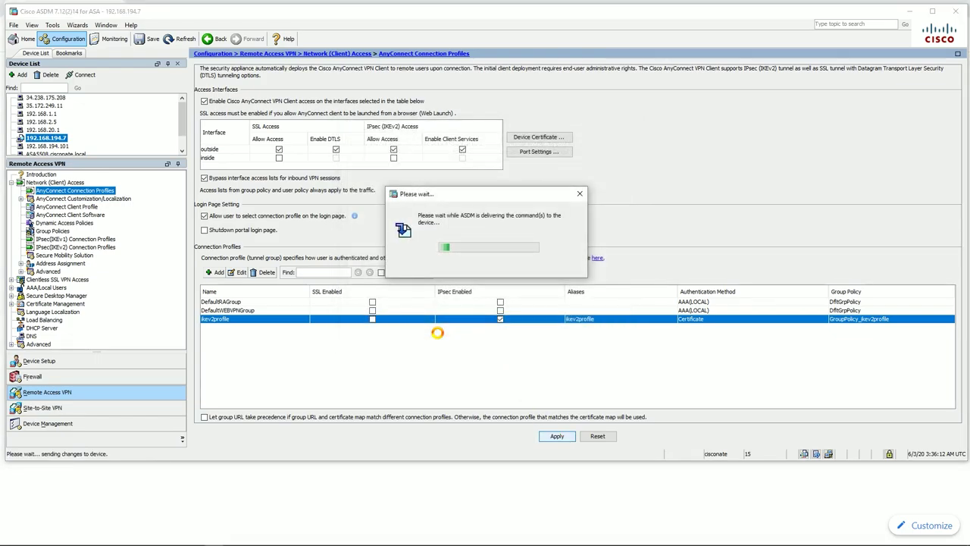
pyautogui.hotkey('alt', 'Tab')
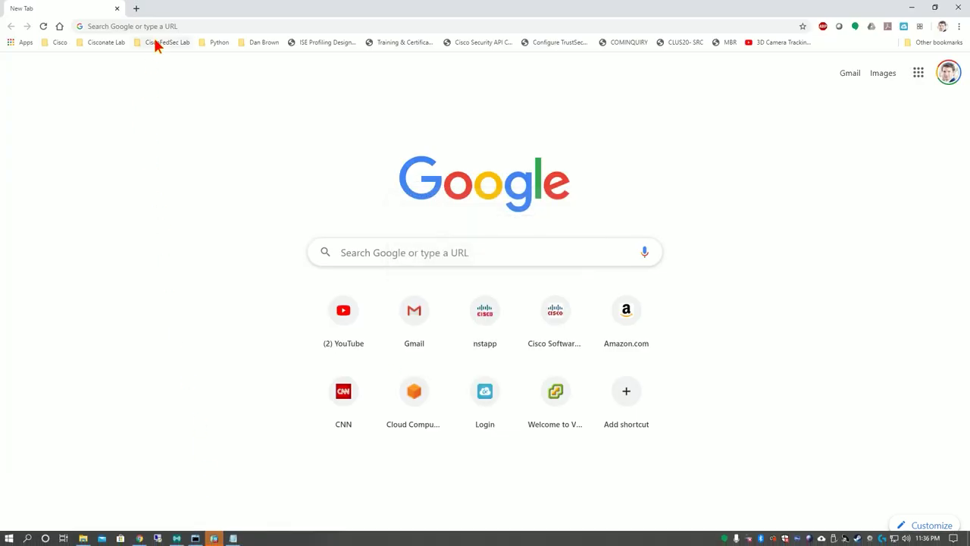
pyautogui.click(163, 27)
pyautogui.write('https://')
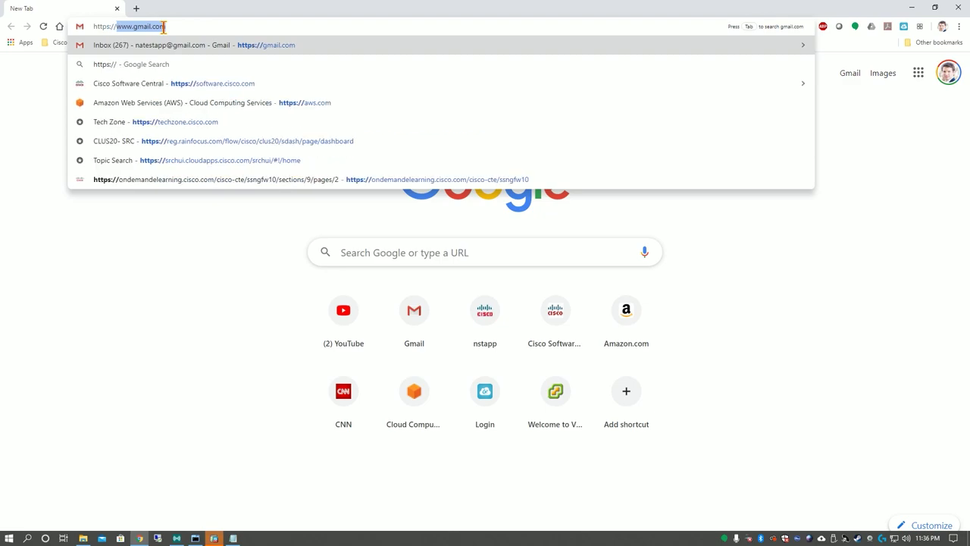
pyautogui.write('ciscon')
pyautogui.press('Down')
pyautogui.press('Down')
pyautogui.press('Down')
pyautogui.press('Return')
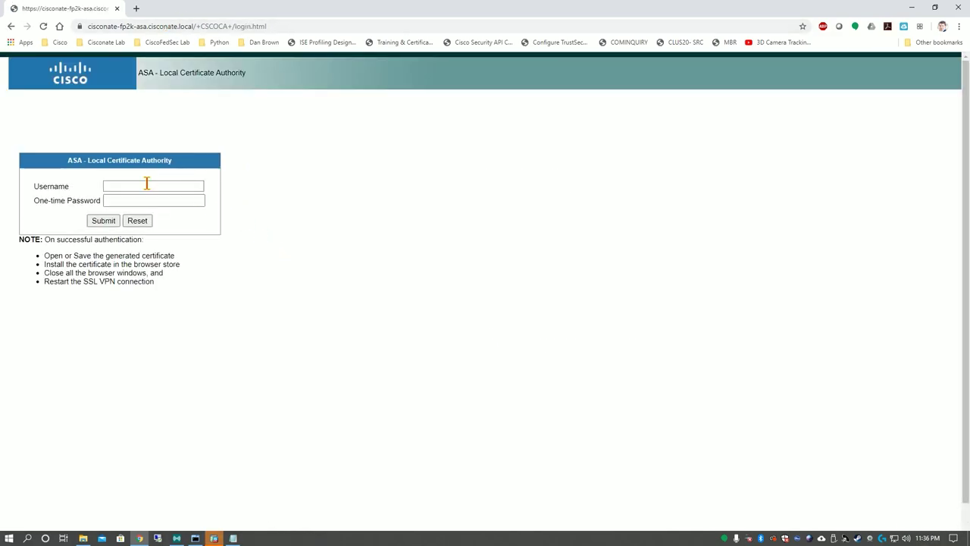
# Enter the username, paste the one-time password copied from the notes, and submit the login
pyautogui.click(147, 185)
pyautogui.click(324, 182)
pyautogui.click(177, 184)
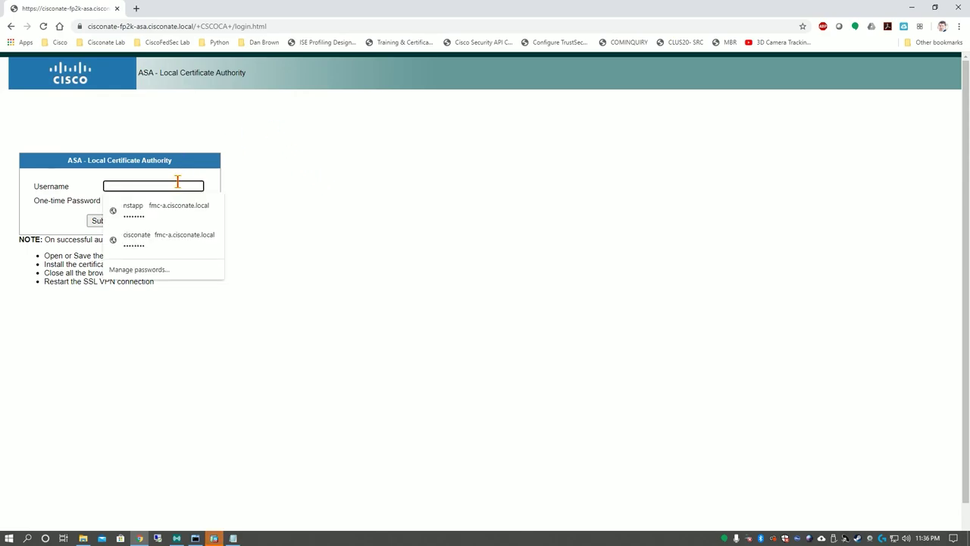
pyautogui.write('cisconate')
pyautogui.click(299, 208)
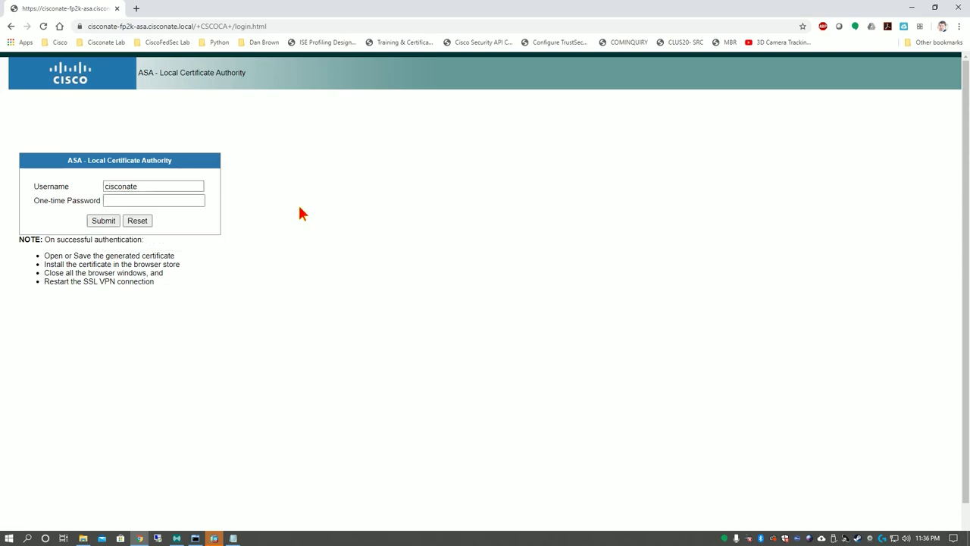
pyautogui.click(233, 538)
pyautogui.moveTo(531, 175); pyautogui.dragTo(394, 177)
pyautogui.hotkey('ctrl', 'c')
pyautogui.click(170, 198)
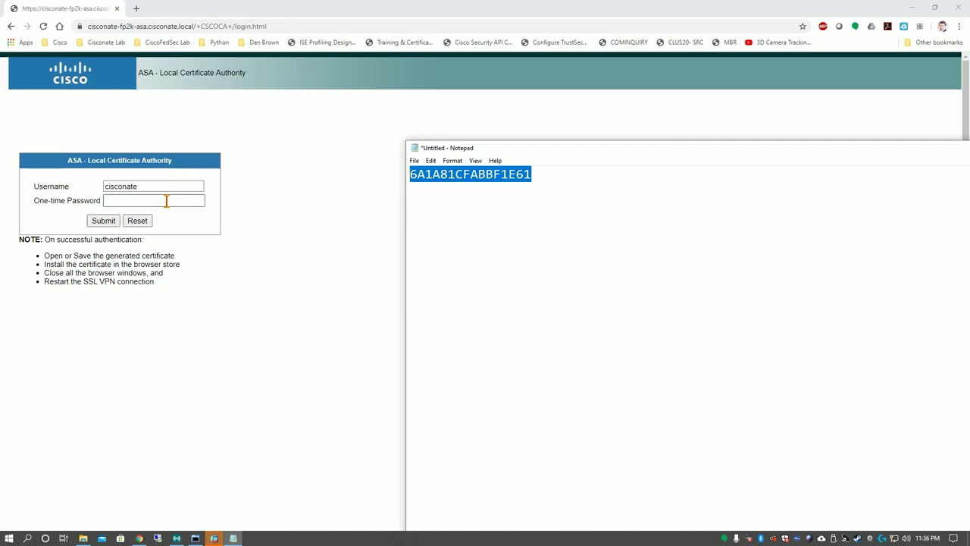
pyautogui.hotkey('ctrl', 'v')
pyautogui.hotkey('ctrl', 'a')
pyautogui.hotkey('ctrl', 'v')
pyautogui.click(101, 221)
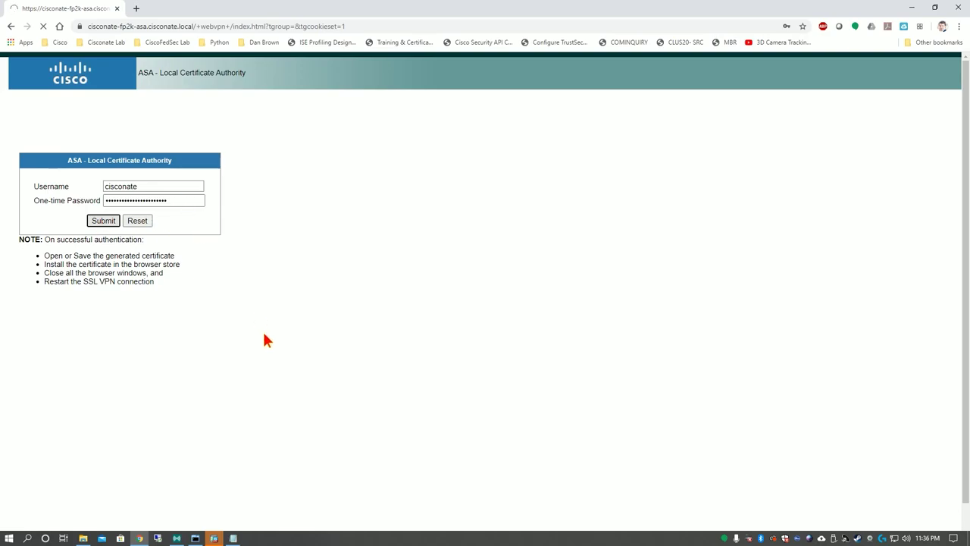
# Re-enter the correct username and one-time password, submit, and open the downloaded .p12 certificate
pyautogui.click(214, 538)
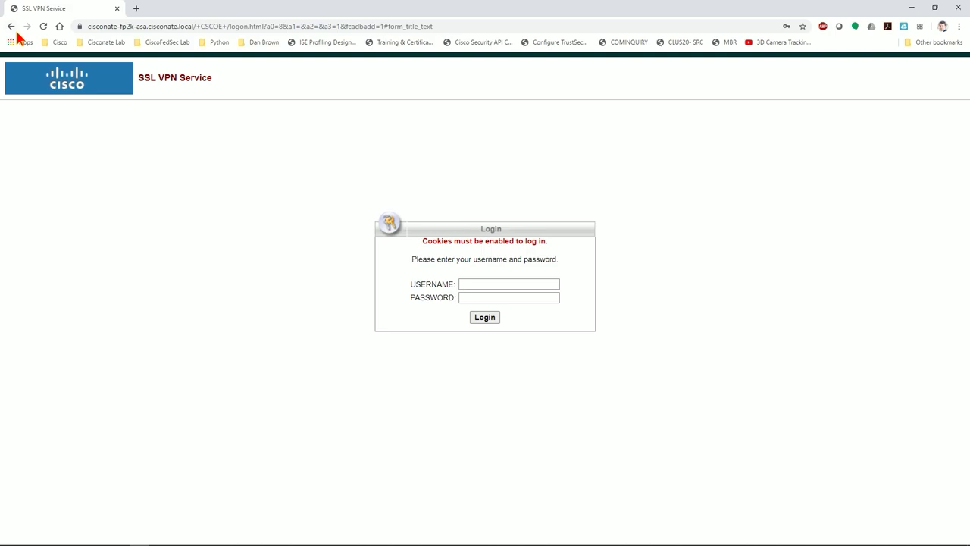
pyautogui.click(9, 27)
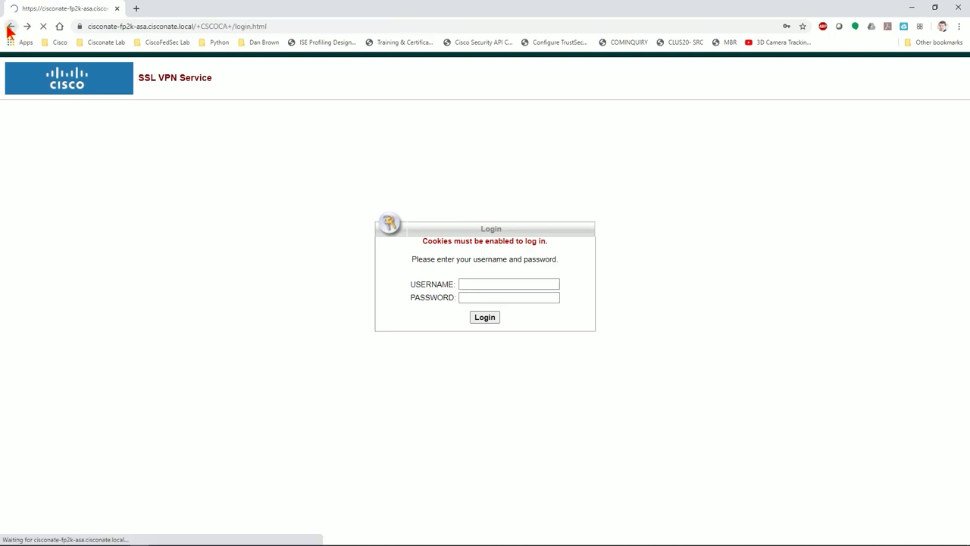
pyautogui.click(134, 186)
pyautogui.write('vvvvvvvvvvvvvvvvvvvvvvvvvvv')
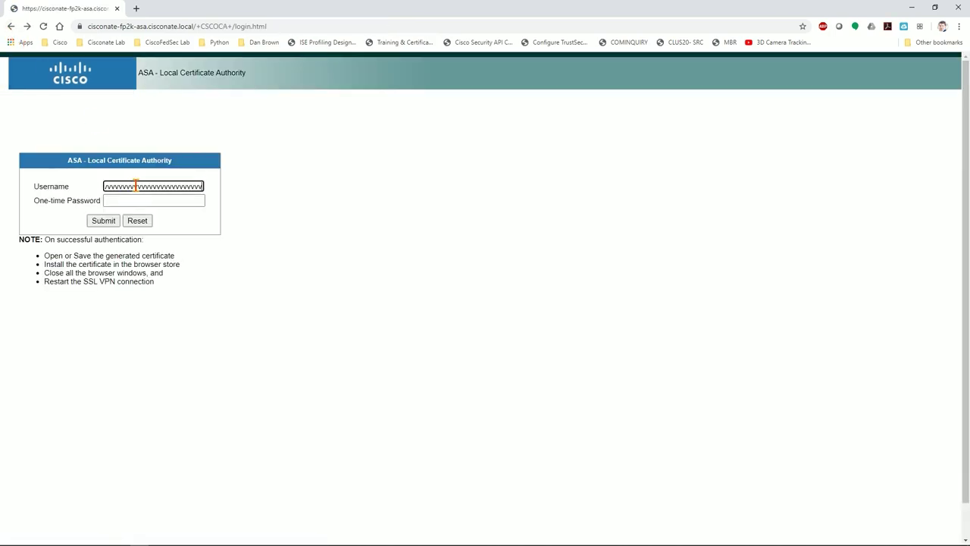
pyautogui.write('vvzvv')
pyautogui.press('BackSpace')
pyautogui.press('BackSpace')
pyautogui.press('BackSpace')
pyautogui.press('BackSpace')
pyautogui.press('BackSpace')
pyautogui.press('BackSpace')
pyautogui.press('BackSpace')
pyautogui.press('BackSpace')
pyautogui.press('BackSpace')
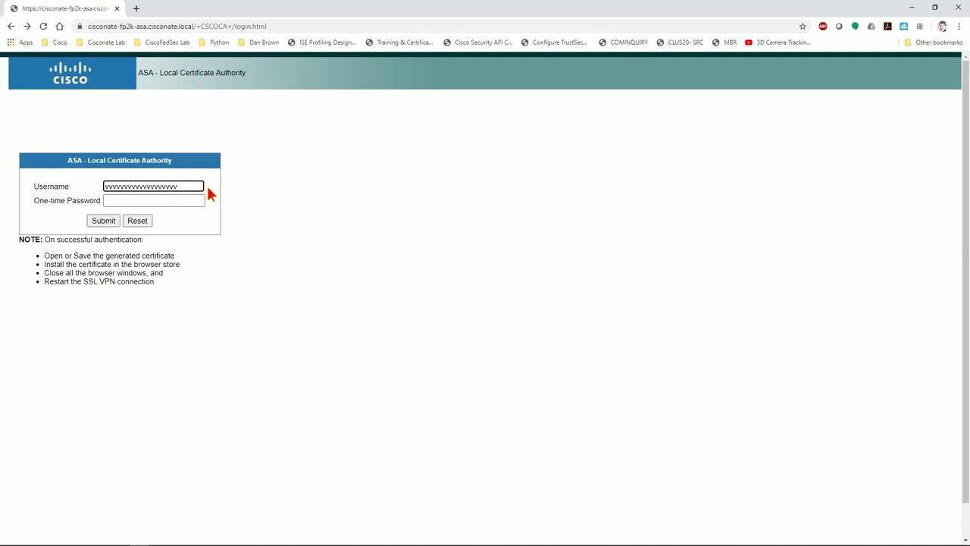
pyautogui.press('BackSpace')
pyautogui.press('BackSpace')
pyautogui.press('BackSpace')
pyautogui.press('BackSpace')
pyautogui.write('cisconate')
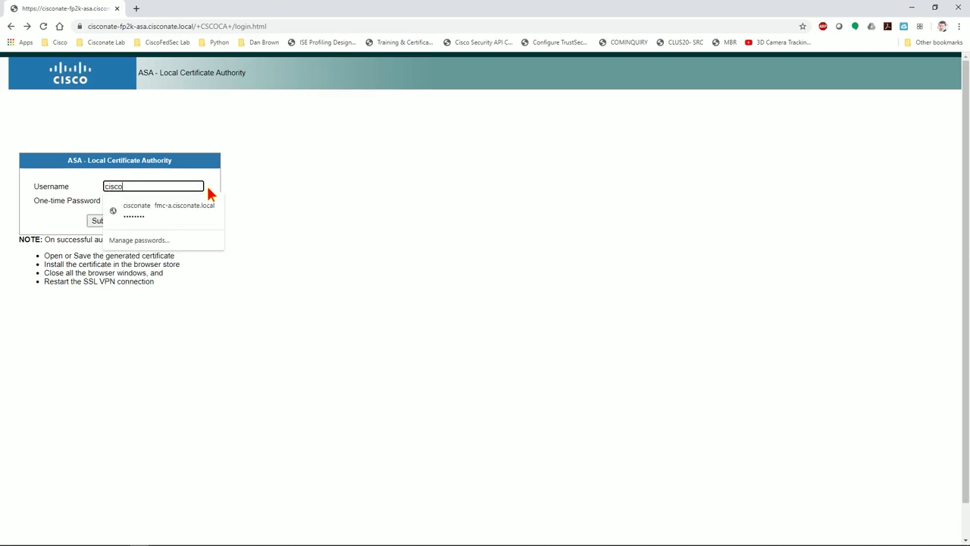
pyautogui.click(144, 200)
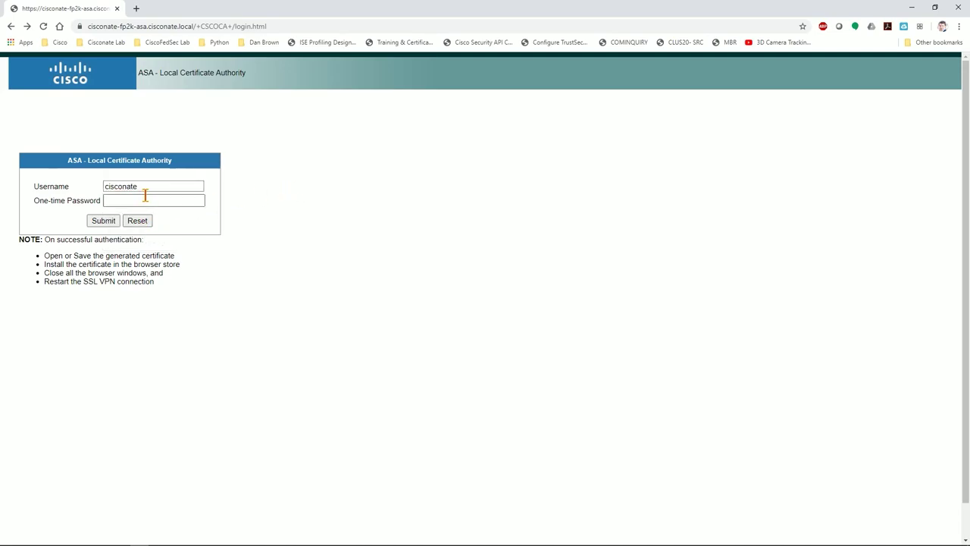
pyautogui.hotkey('ctrl', 'v')
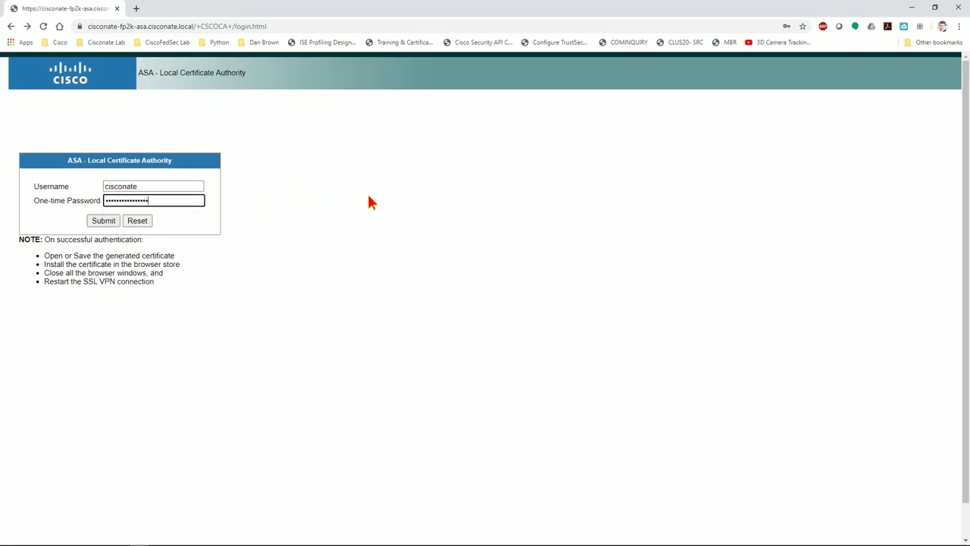
pyautogui.click(103, 221)
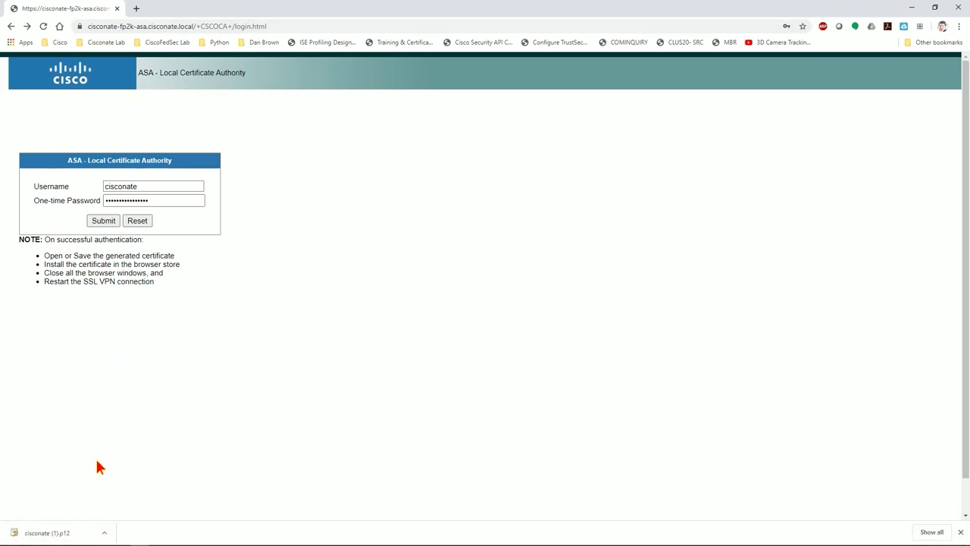
pyautogui.click(79, 533)
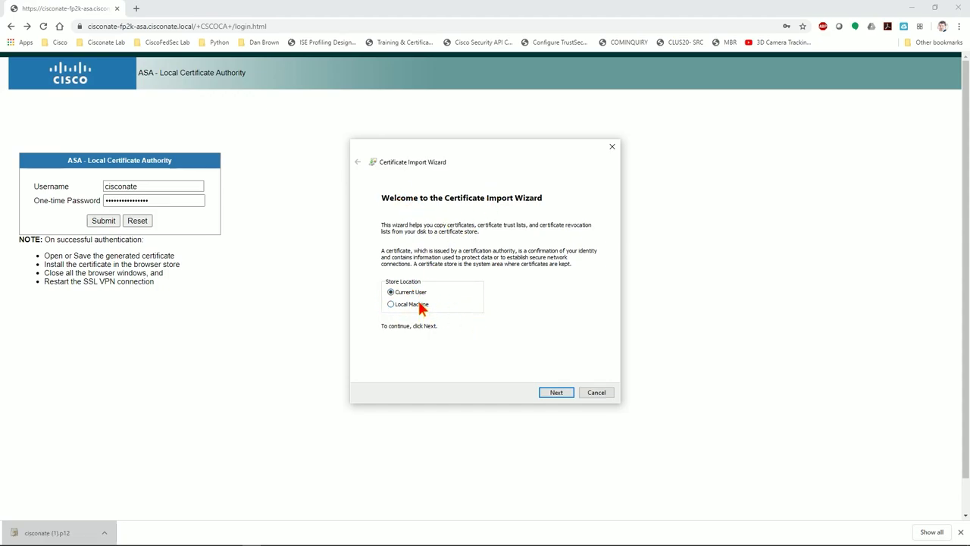
# Accept the current-user store and file, supply the private key password, and mark the key exportable
pyautogui.click(555, 394)
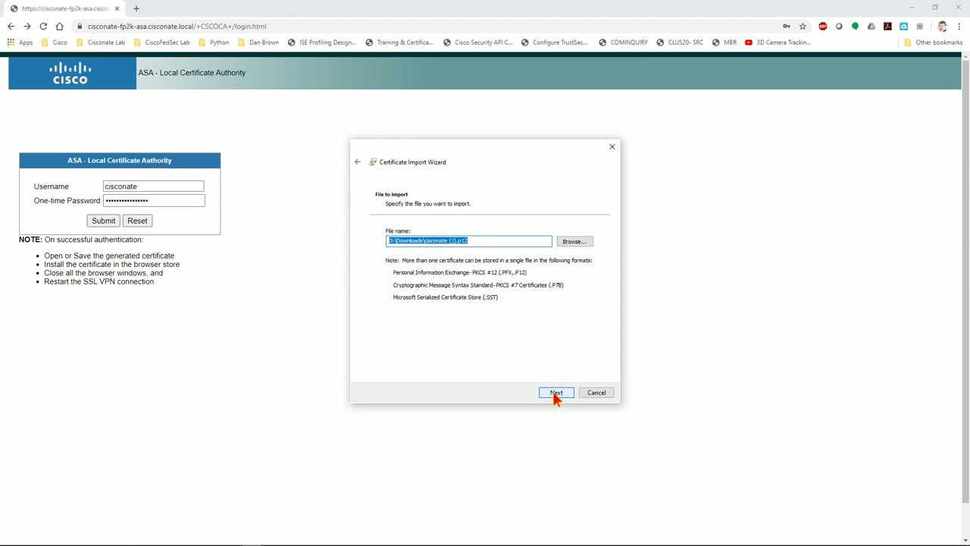
pyautogui.click(556, 394)
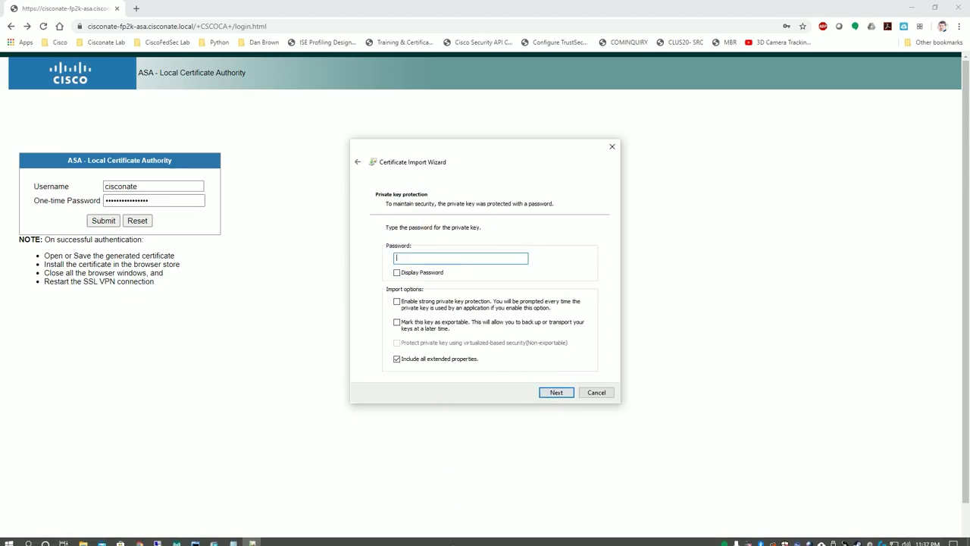
pyautogui.click(252, 537)
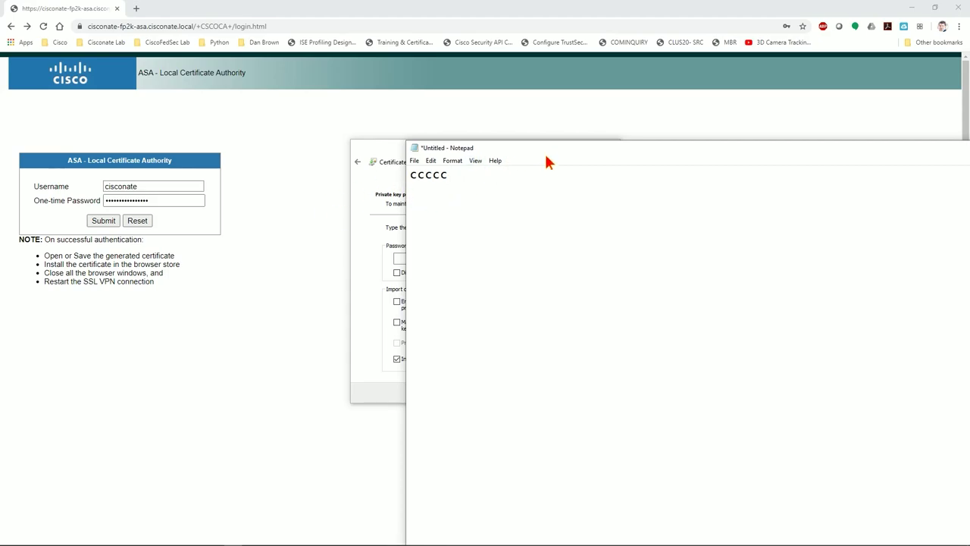
pyautogui.hotkey('ctrl', 'a')
pyautogui.hotkey('ctrl', 'v')
pyautogui.hotkey('ctrl', 'a')
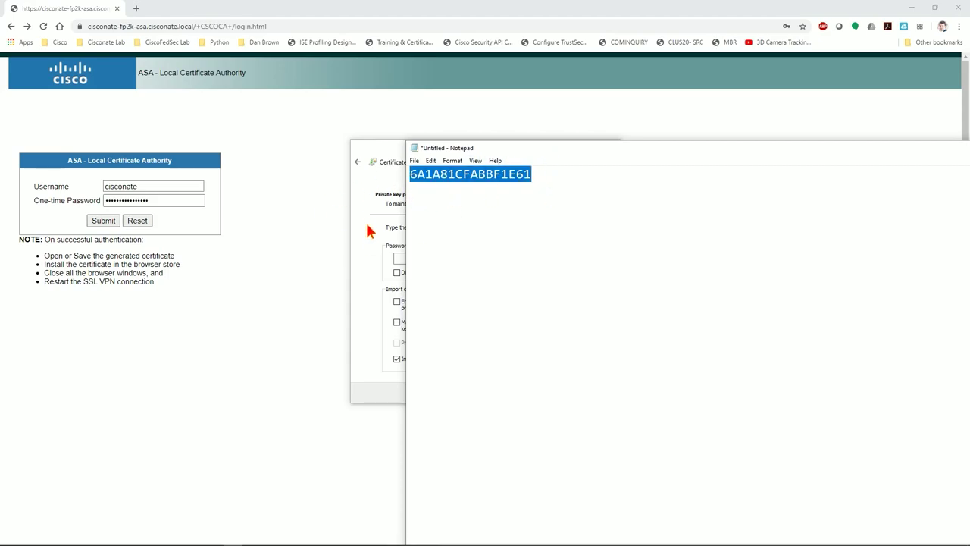
pyautogui.click(367, 226)
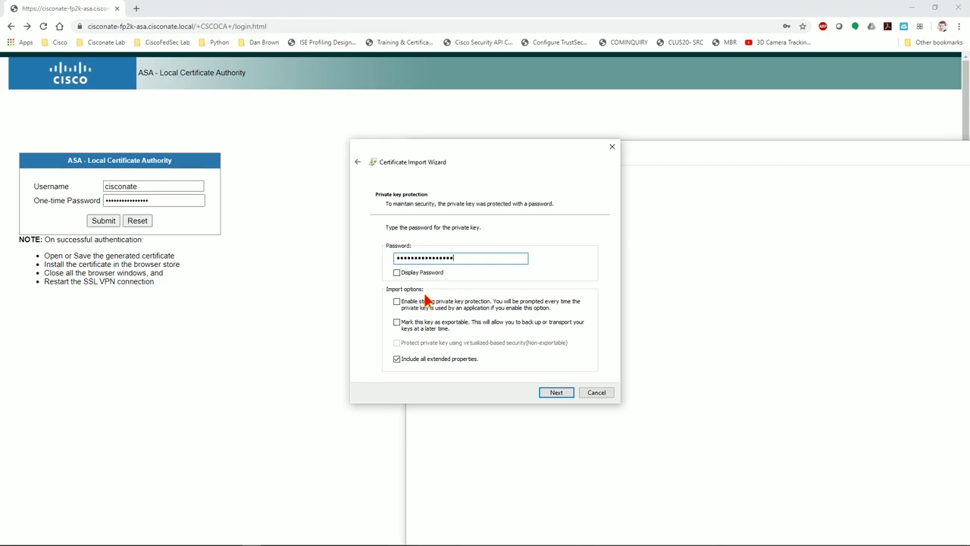
pyautogui.click(395, 322)
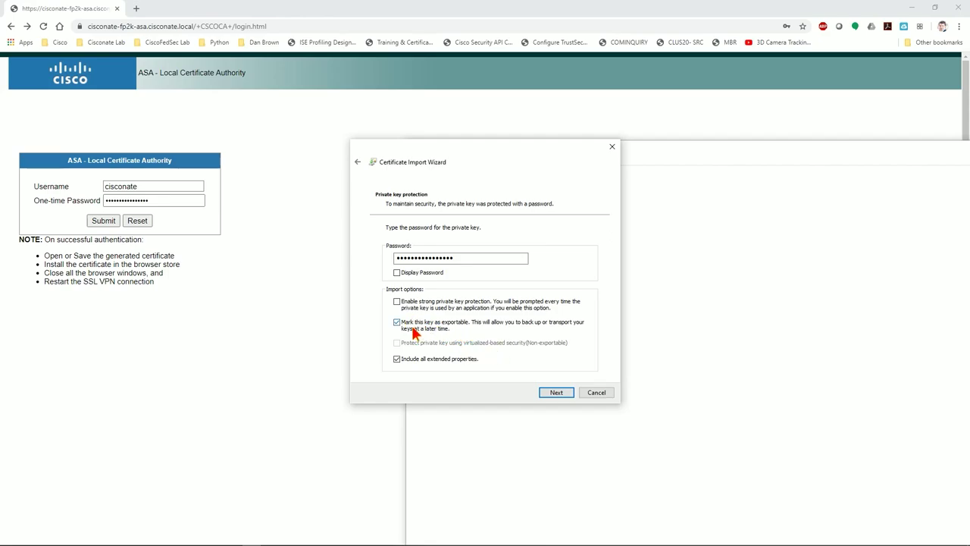
# Finish the import with automatic store selection and trust the ASA root certificate
pyautogui.click(553, 393)
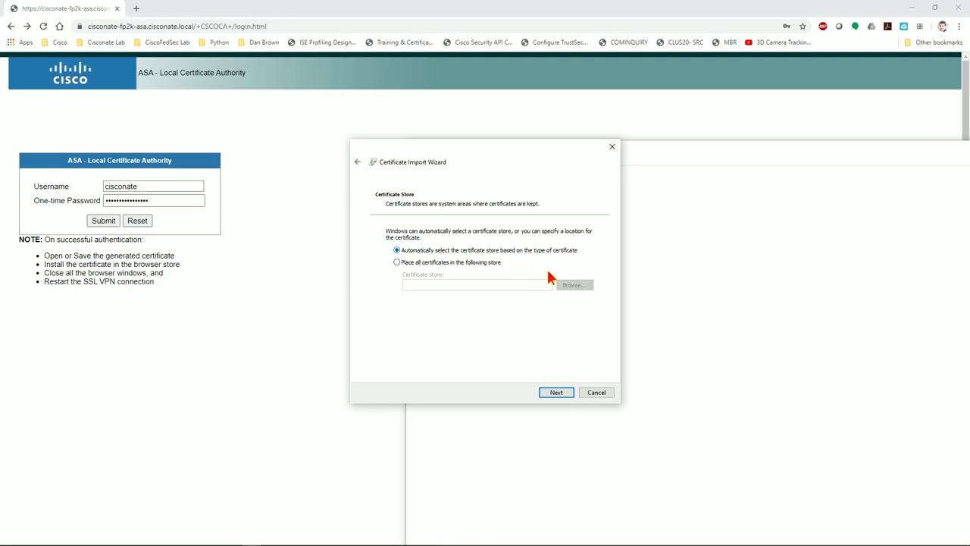
pyautogui.click(557, 394)
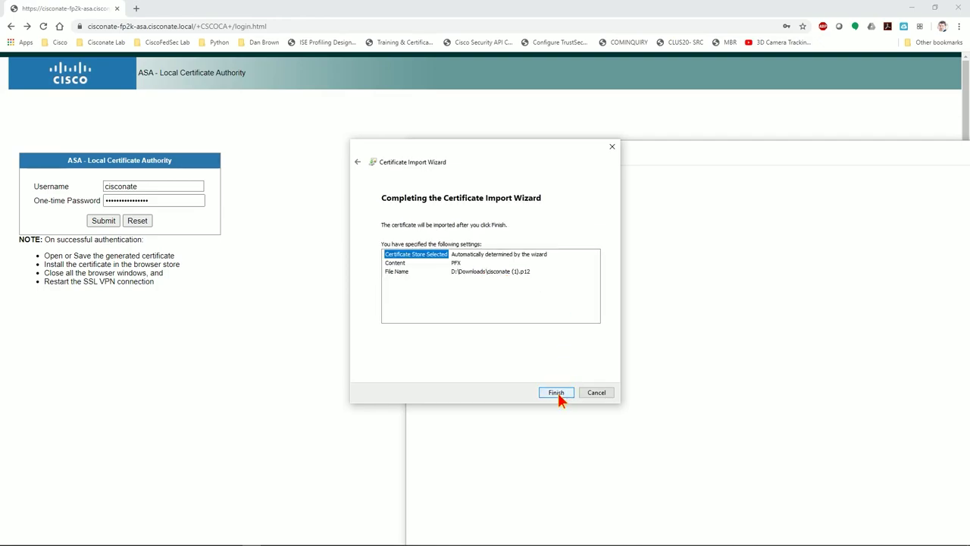
pyautogui.click(557, 392)
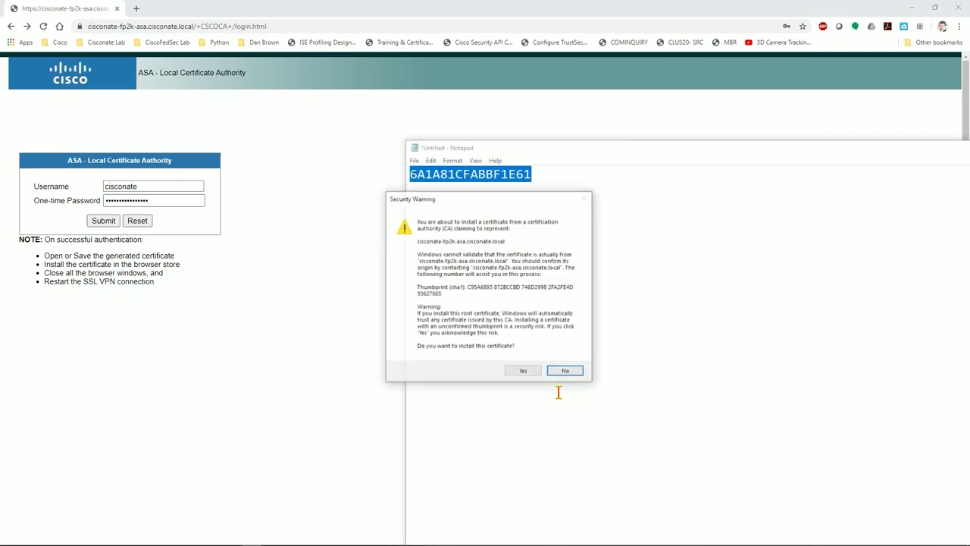
pyautogui.click(524, 372)
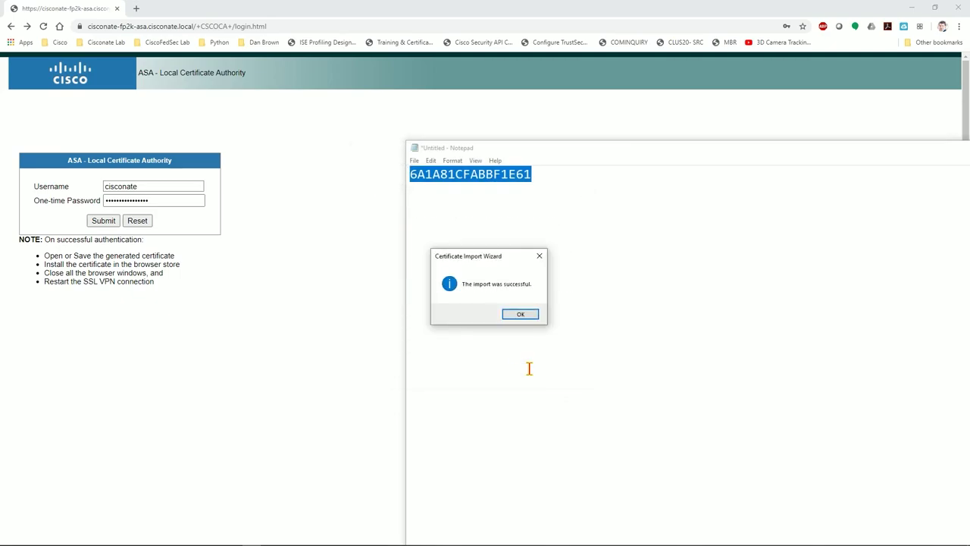
pyautogui.click(520, 318)
# Close the scratch Notepad notes without saving
pyautogui.moveTo(590, 154); pyautogui.dragTo(581, 123)
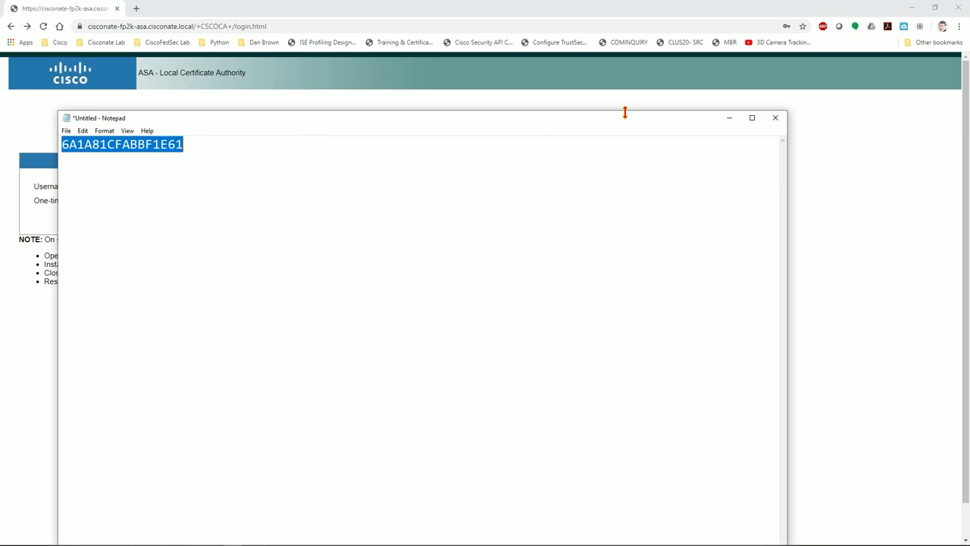
pyautogui.click(775, 119)
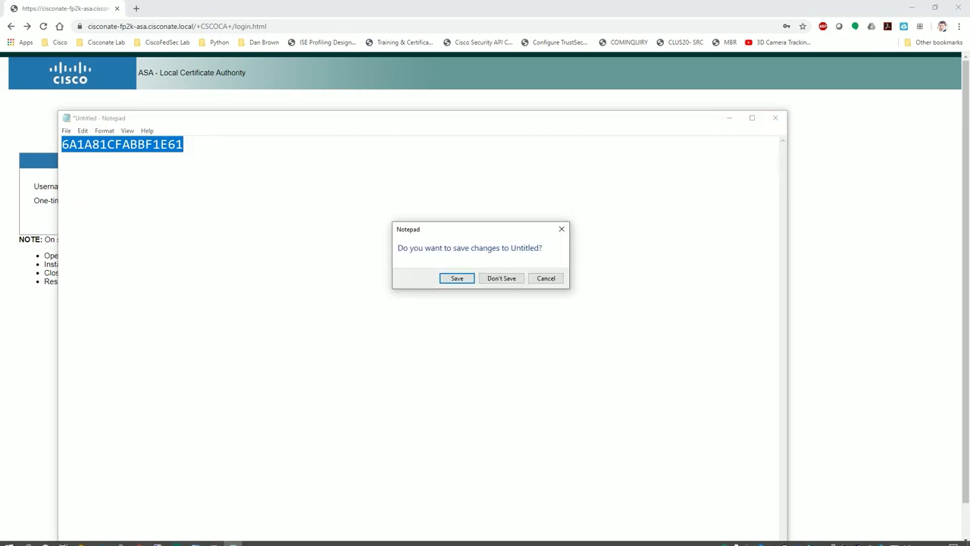
pyautogui.click(502, 279)
# Launch certmgr.msc and list the certificates in the Personal store
pyautogui.click(28, 538)
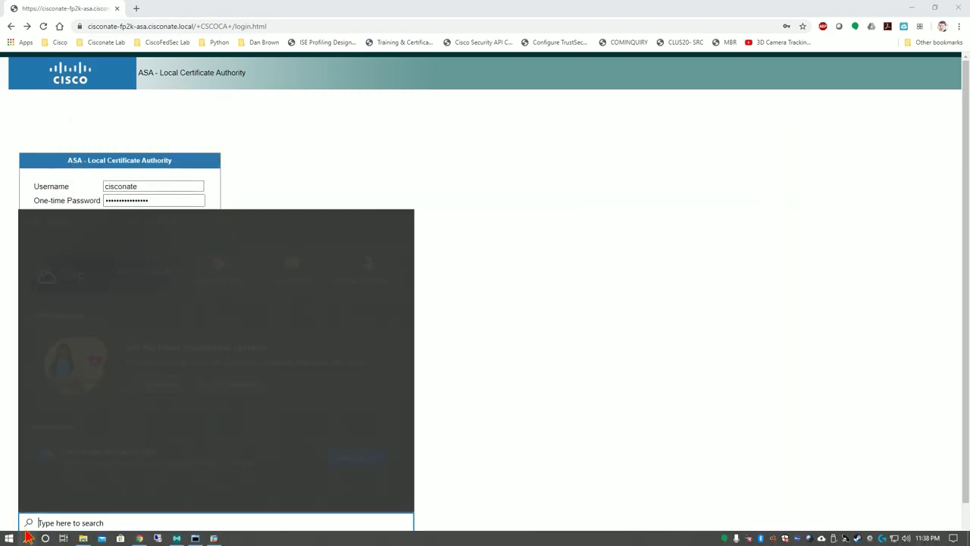
pyautogui.write('certmg')
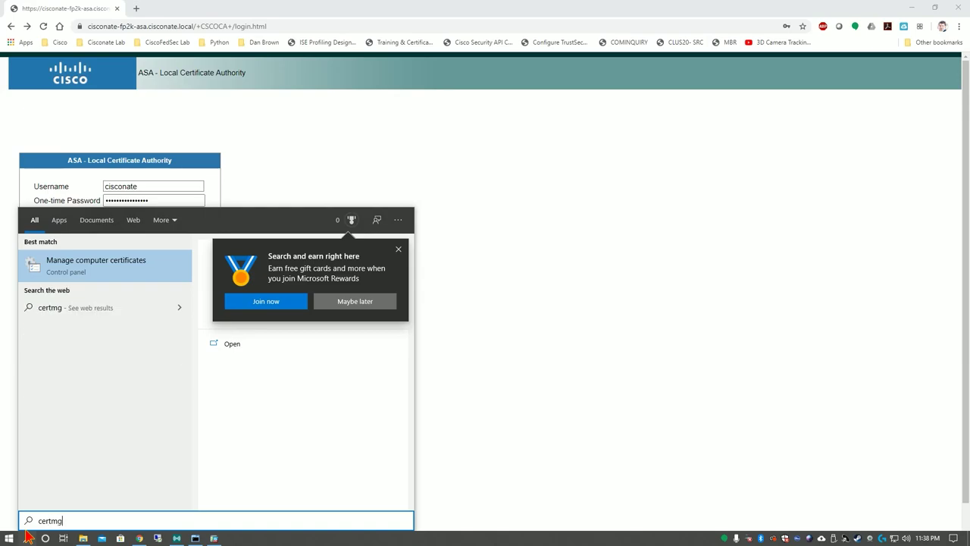
pyautogui.write('r.msc')
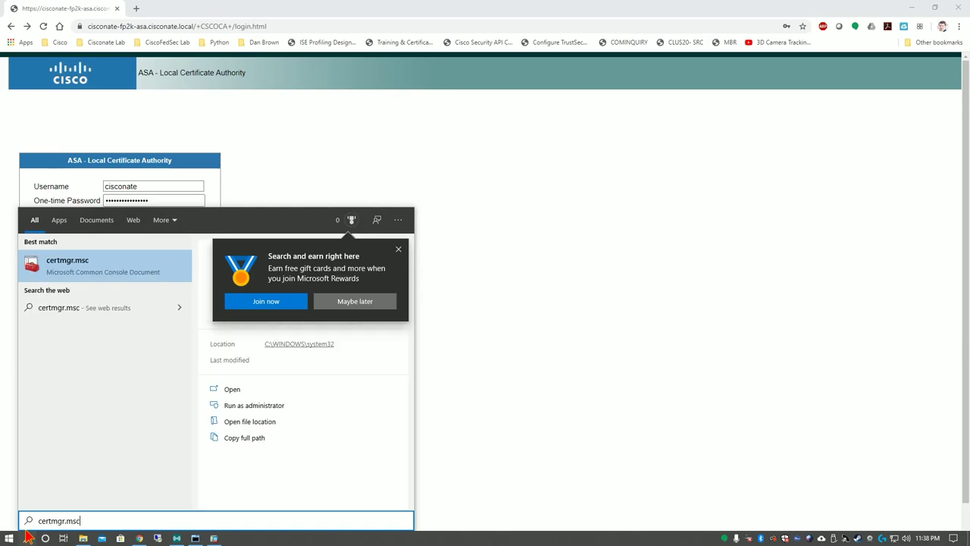
pyautogui.press('Return')
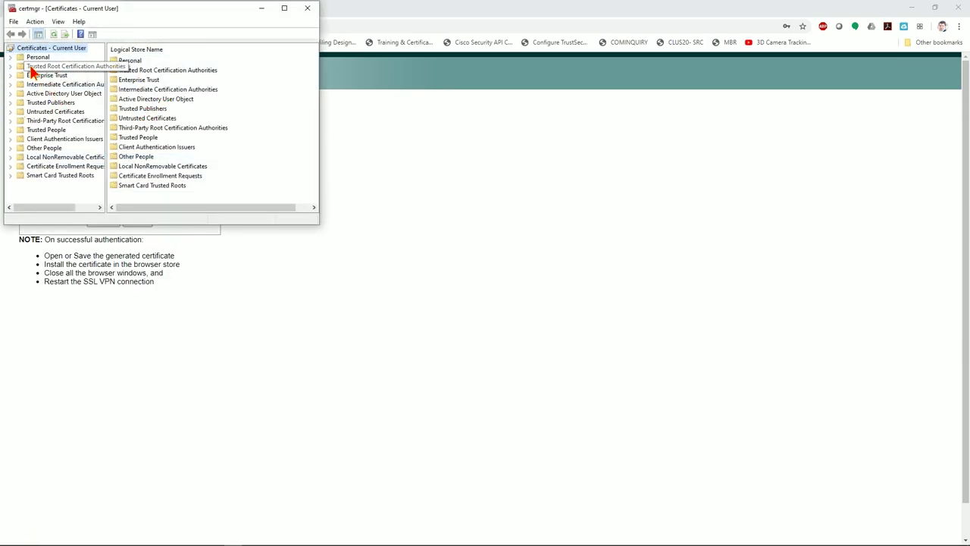
pyautogui.doubleClick(38, 59)
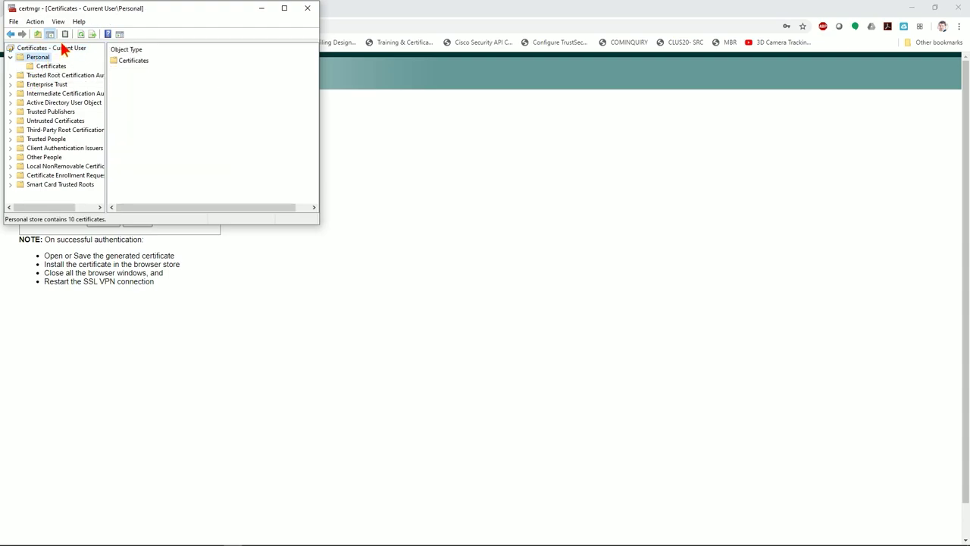
pyautogui.click(47, 67)
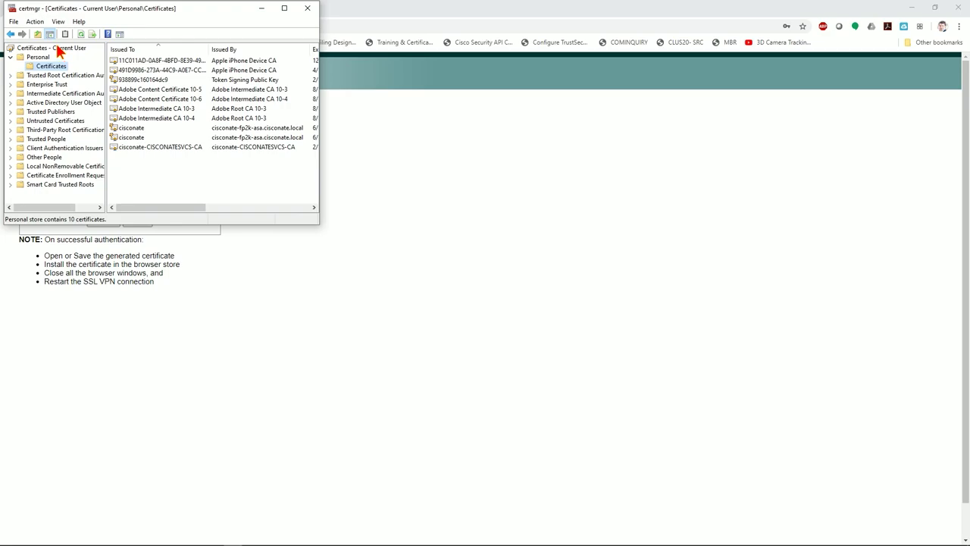
# Compare the two cisconate certificates issued by the ASA, expiring 6/2/2022, then close certmgr
pyautogui.click(155, 141)
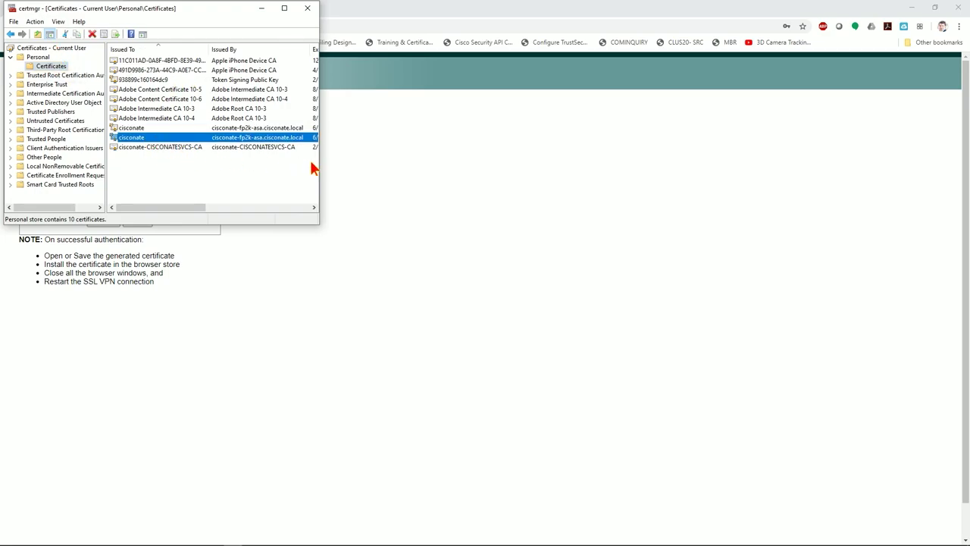
pyautogui.moveTo(321, 165); pyautogui.dragTo(679, 166)
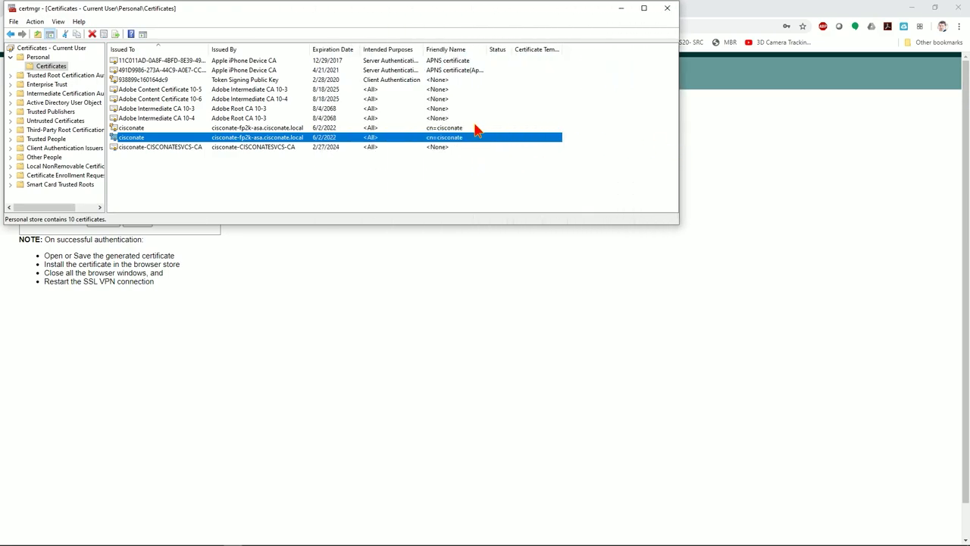
pyautogui.click(341, 120)
pyautogui.click(169, 129)
pyautogui.click(160, 140)
pyautogui.click(162, 129)
pyautogui.click(162, 138)
pyautogui.click(162, 129)
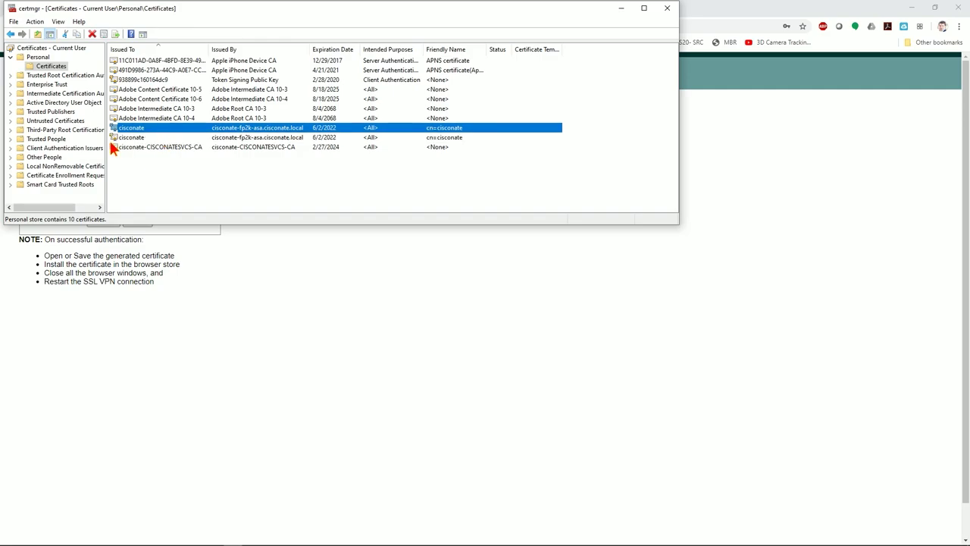
pyautogui.click(665, 8)
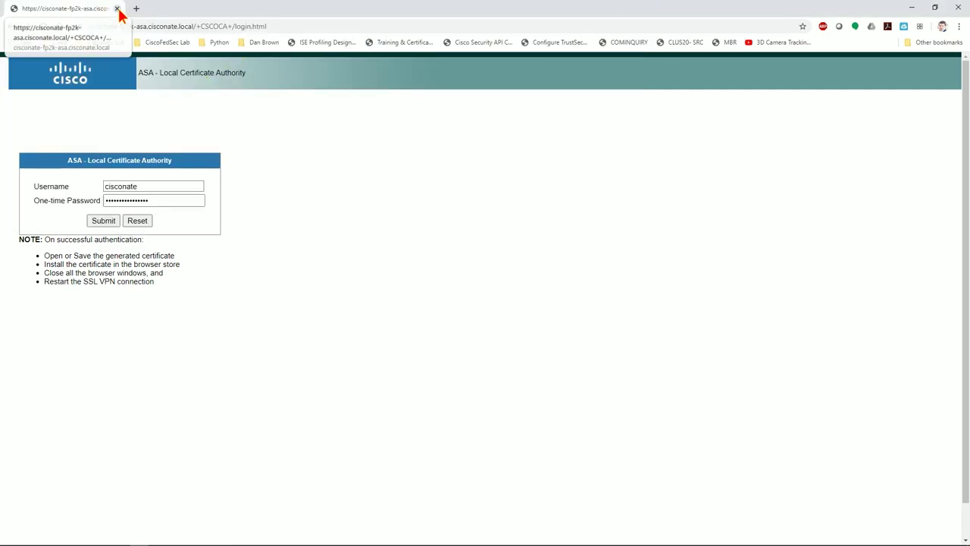
# Close the certificate authority page and run ipconfig /all in a new Command Prompt
pyautogui.click(117, 8)
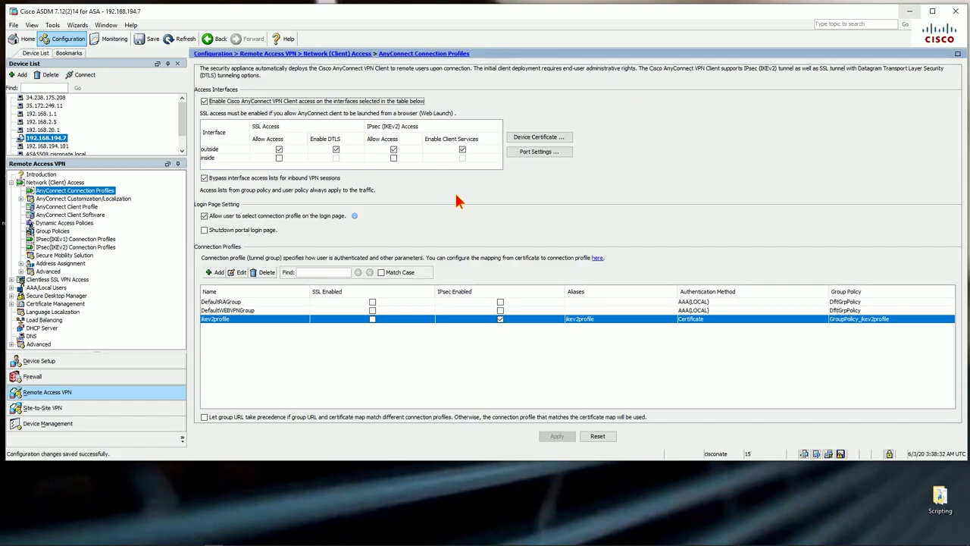
pyautogui.moveTo(76, 541)
pyautogui.click(30, 539)
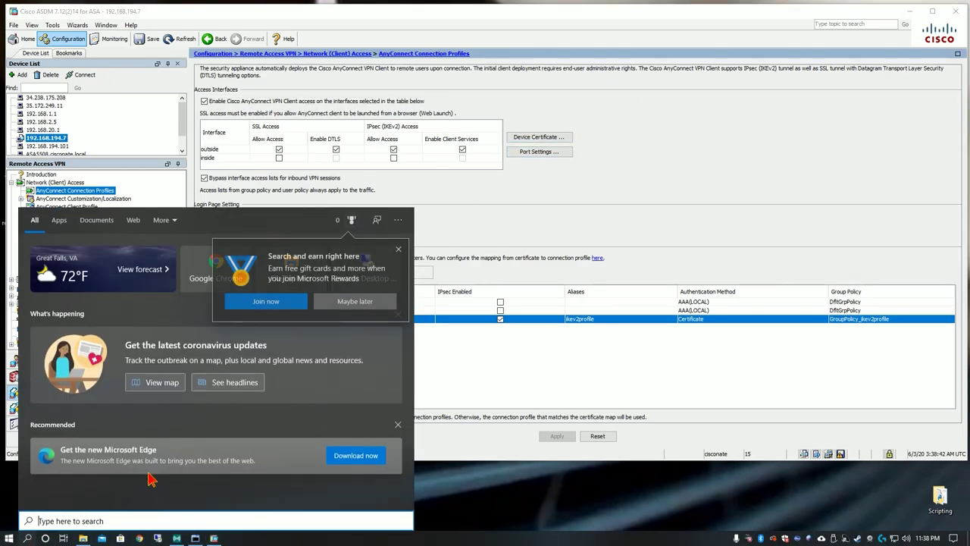
pyautogui.write('cmd')
pyautogui.press('Return')
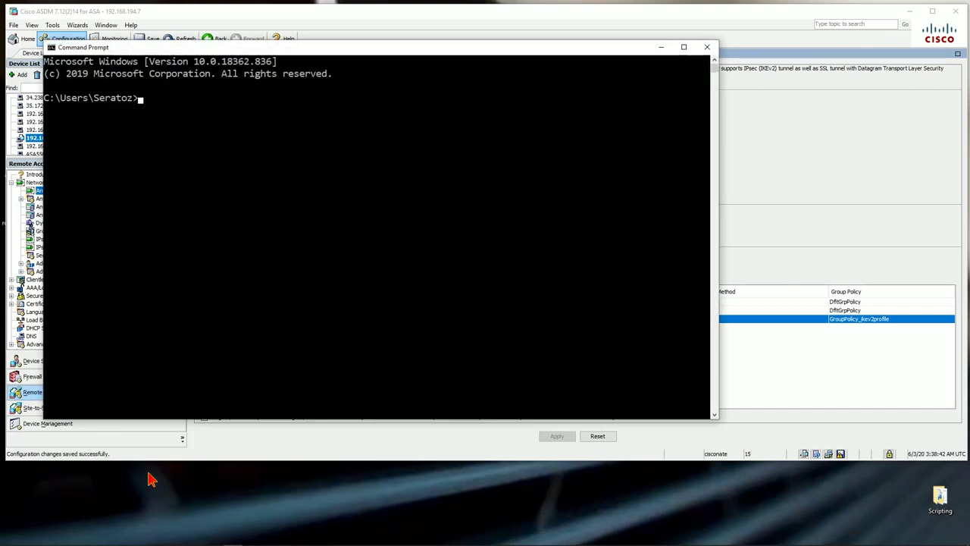
pyautogui.write('ipconfig /all')
pyautogui.press('Return')
# Highlight the blank DNS suffix and DNS server 192.168.194.16, then close Command Prompt
pyautogui.scroll(4, 311, 201)
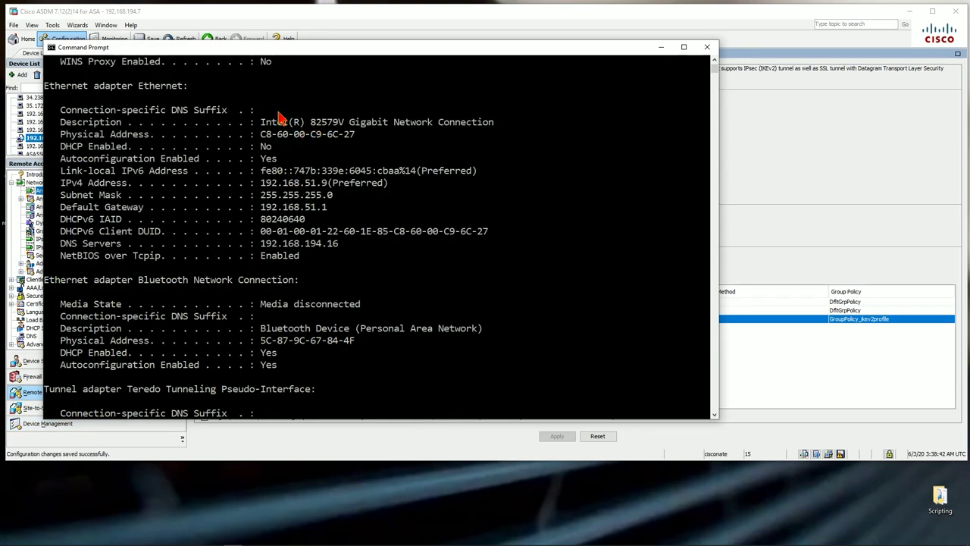
pyautogui.moveTo(267, 108); pyautogui.dragTo(392, 115)
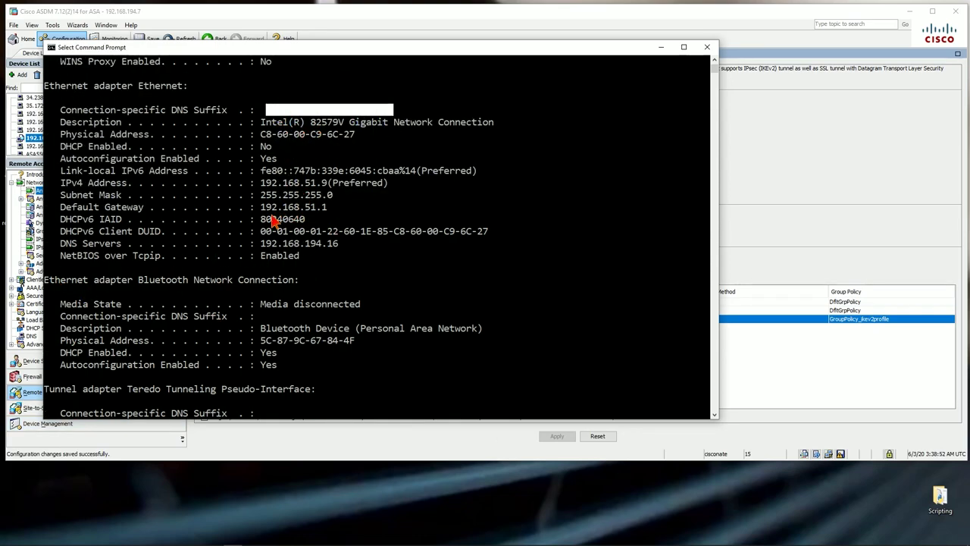
pyautogui.moveTo(262, 244); pyautogui.dragTo(341, 250)
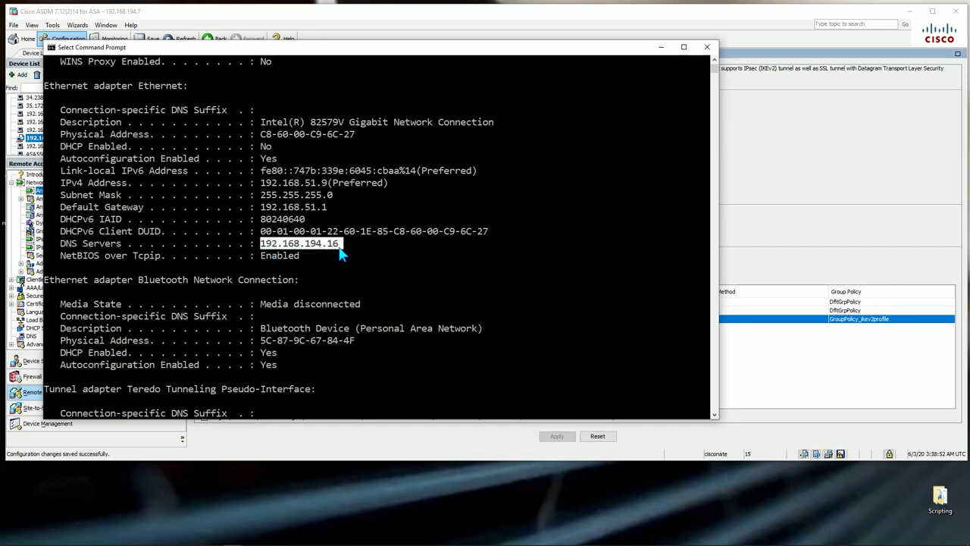
pyautogui.scroll(2, 381, 259)
pyautogui.scroll(-1, 381, 259)
pyautogui.scroll(1, 381, 259)
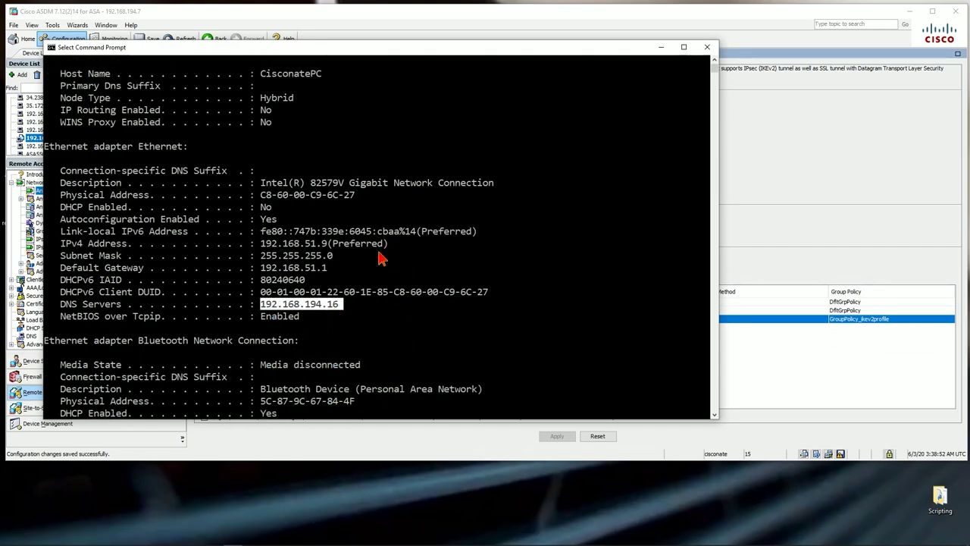
pyautogui.click(265, 176)
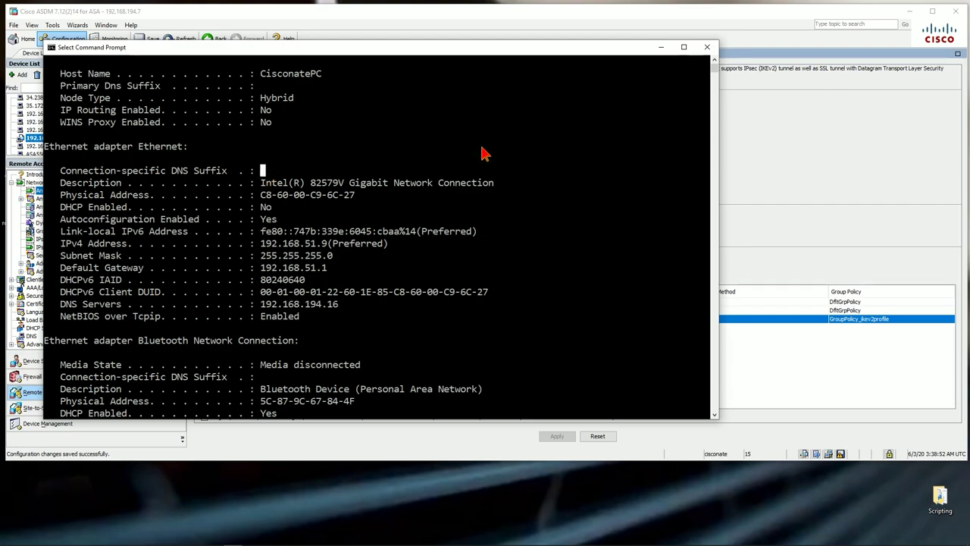
pyautogui.click(266, 172)
pyautogui.click(261, 175)
pyautogui.click(707, 47)
pyautogui.moveTo(671, 18); pyautogui.dragTo(671, 44)
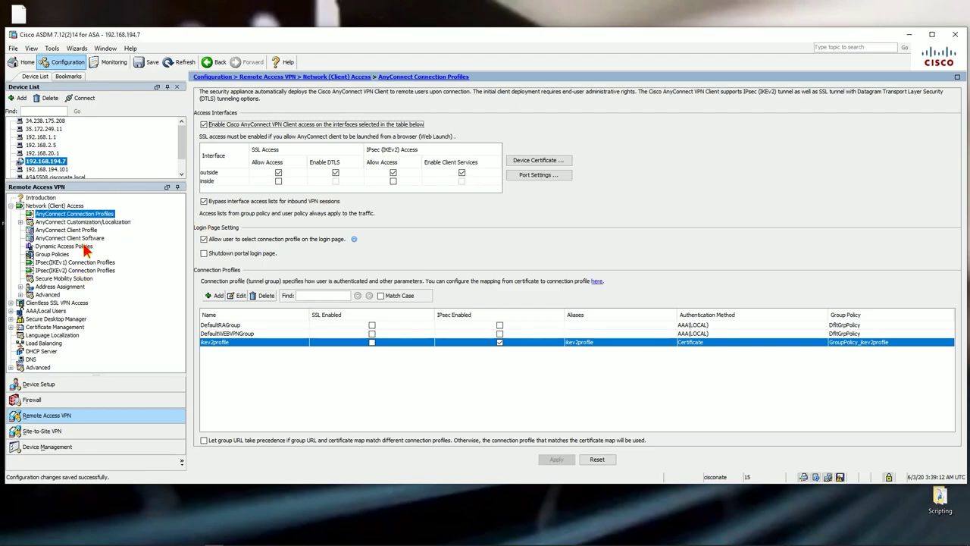
# Exit ASDM and move the acvpn.xml desktop icon away from the top-left icons
pyautogui.click(955, 34)
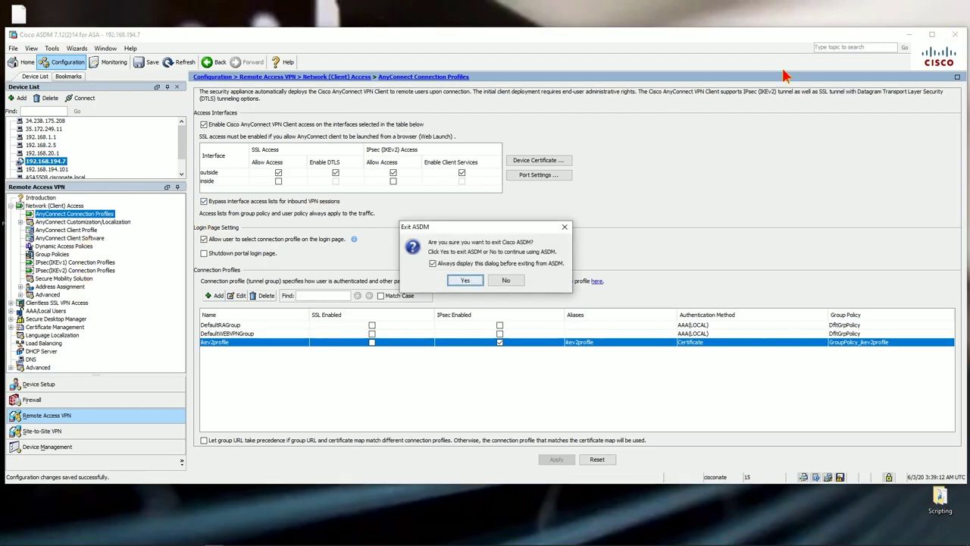
pyautogui.click(465, 280)
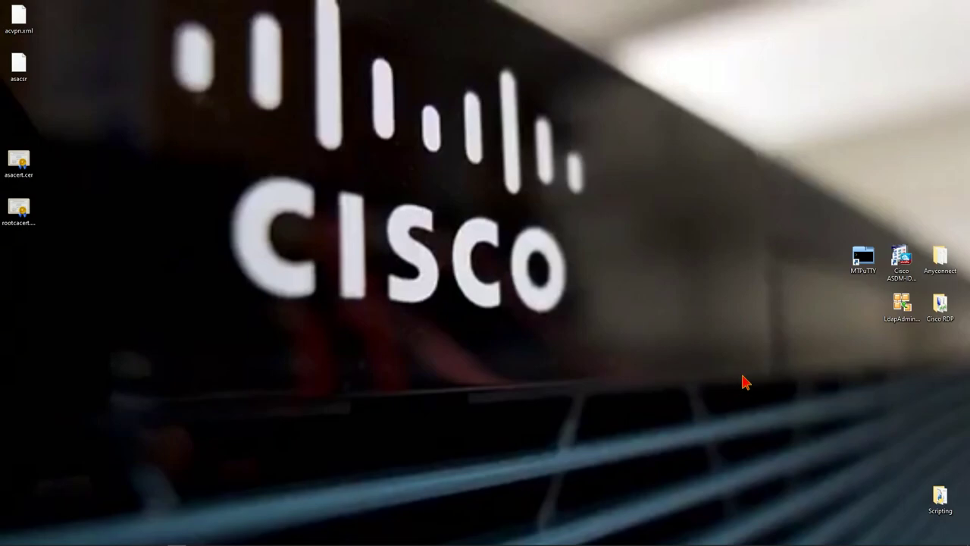
pyautogui.moveTo(23, 45); pyautogui.dragTo(118, 230)
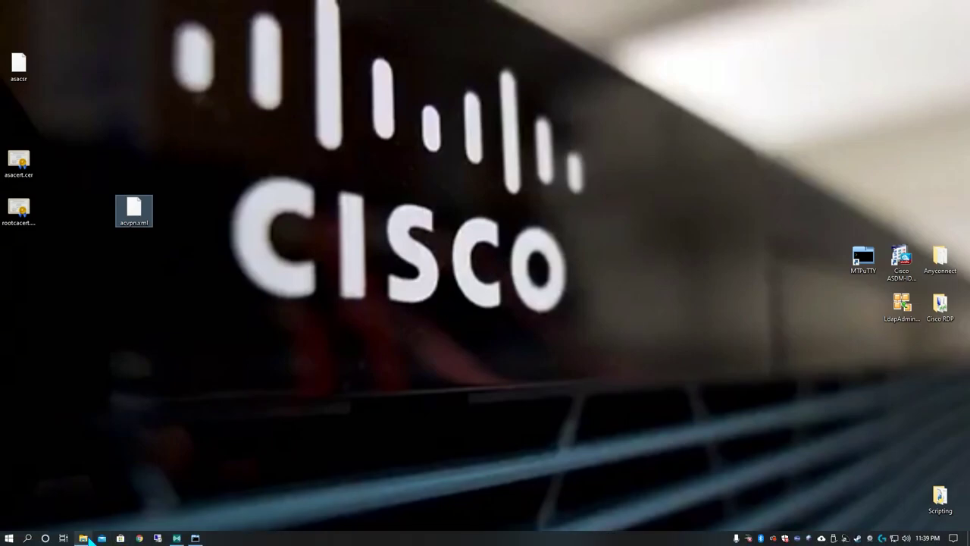
pyautogui.click(82, 539)
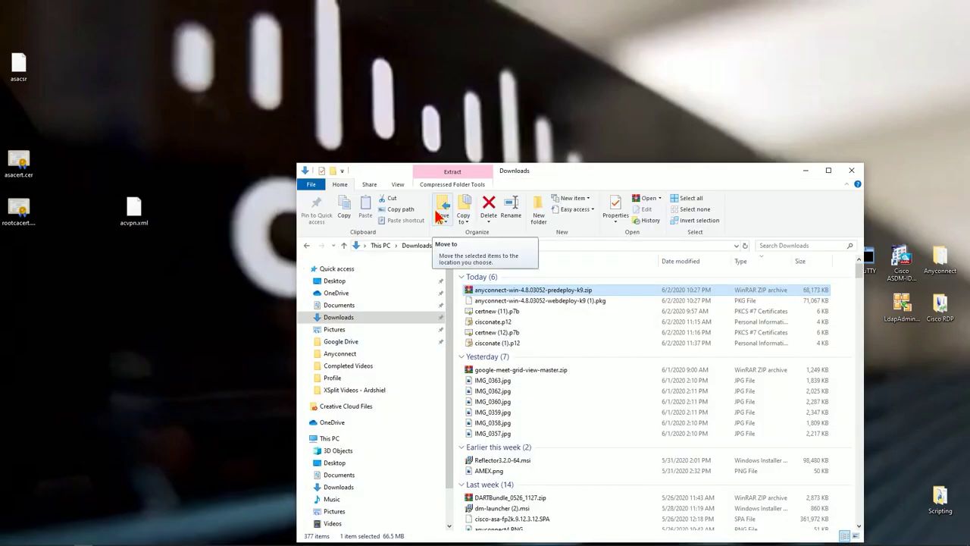
# Browse to C:\ProgramData\Cisco\Cisco AnyConnect Secure Mobility Client\Profile
pyautogui.scroll(-1, 350, 502)
pyautogui.click(344, 491)
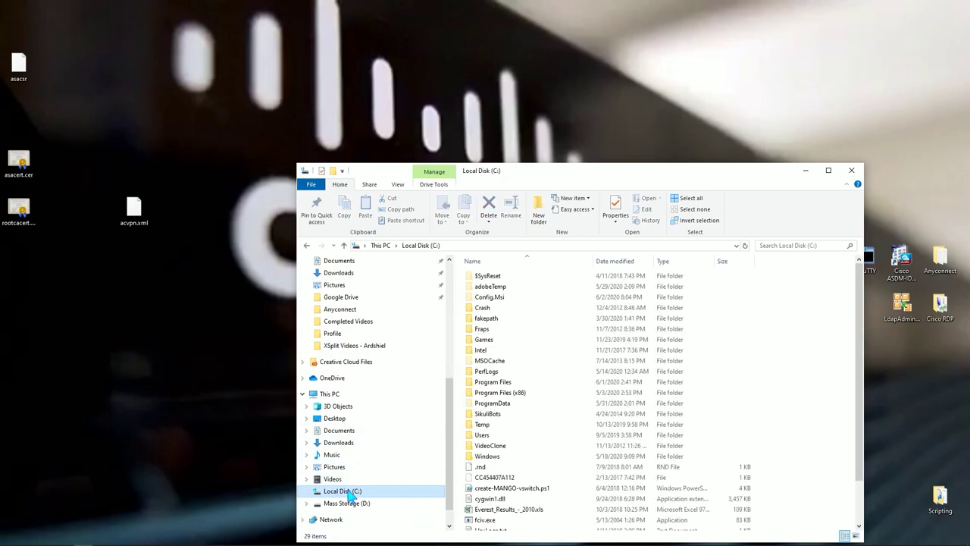
pyautogui.click(505, 403)
pyautogui.doubleClick(506, 404)
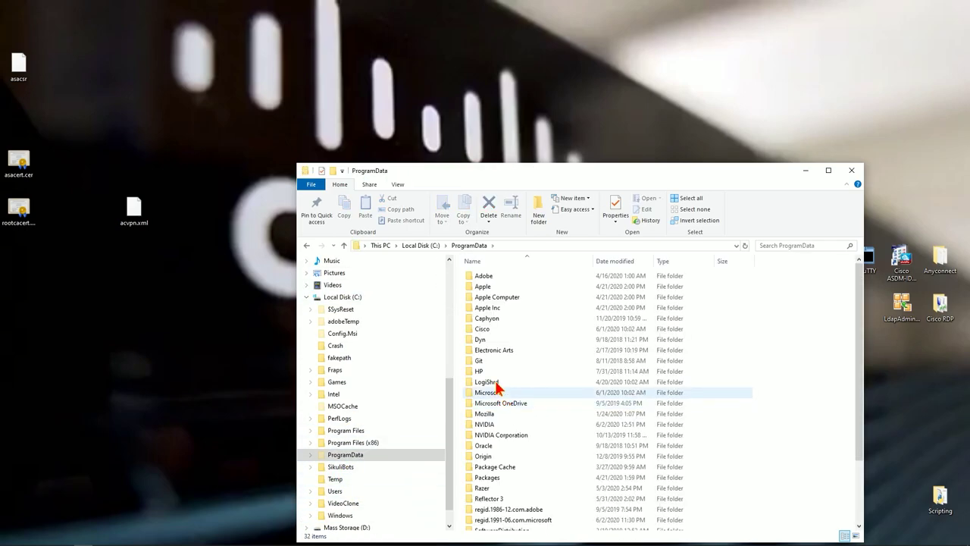
pyautogui.doubleClick(477, 327)
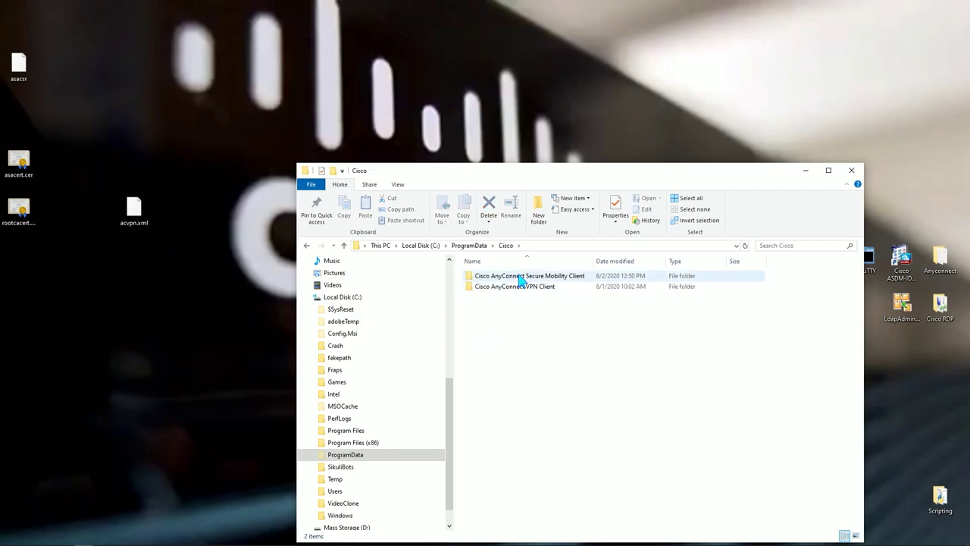
pyautogui.doubleClick(521, 276)
pyautogui.doubleClick(485, 309)
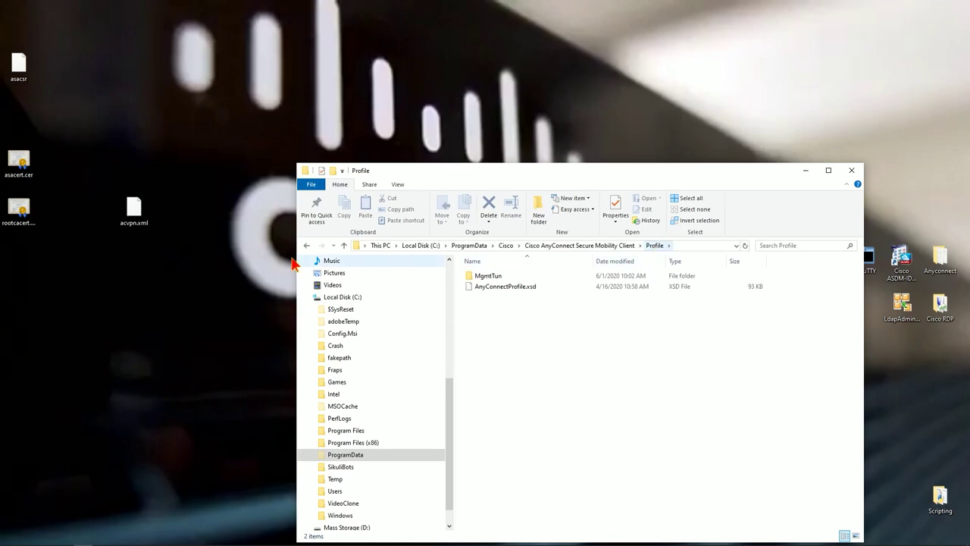
# Move acvpn.xml from the desktop into the Profile folder with administrator permission, then close Explorer
pyautogui.click(139, 209)
pyautogui.moveTo(139, 209); pyautogui.dragTo(520, 338)
pyautogui.click(208, 212)
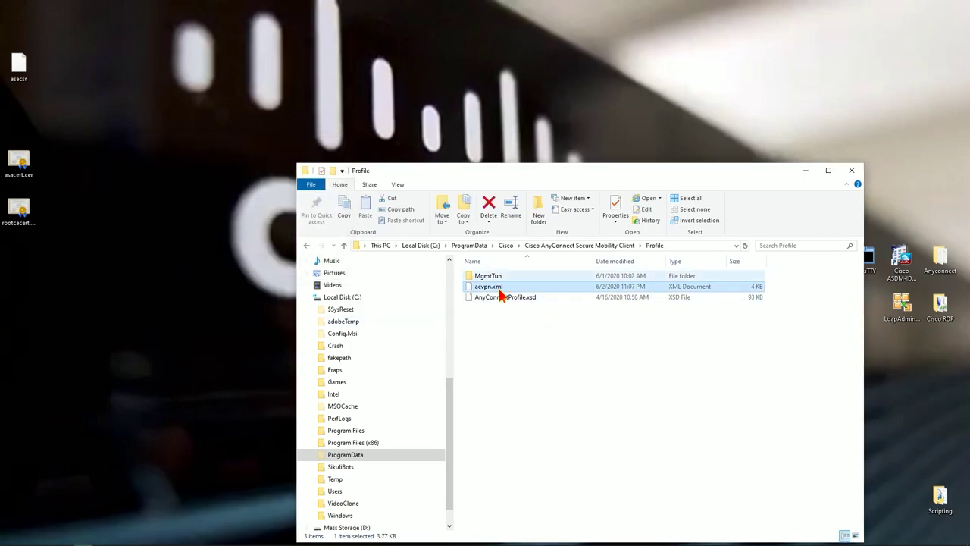
pyautogui.click(859, 172)
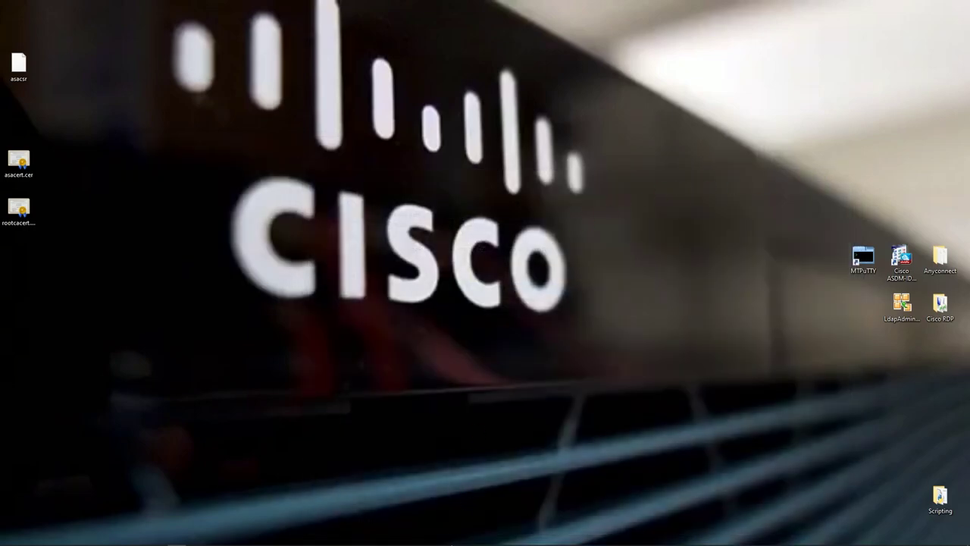
# Quit MTPuTTY, confirming the exit
pyautogui.click(195, 538)
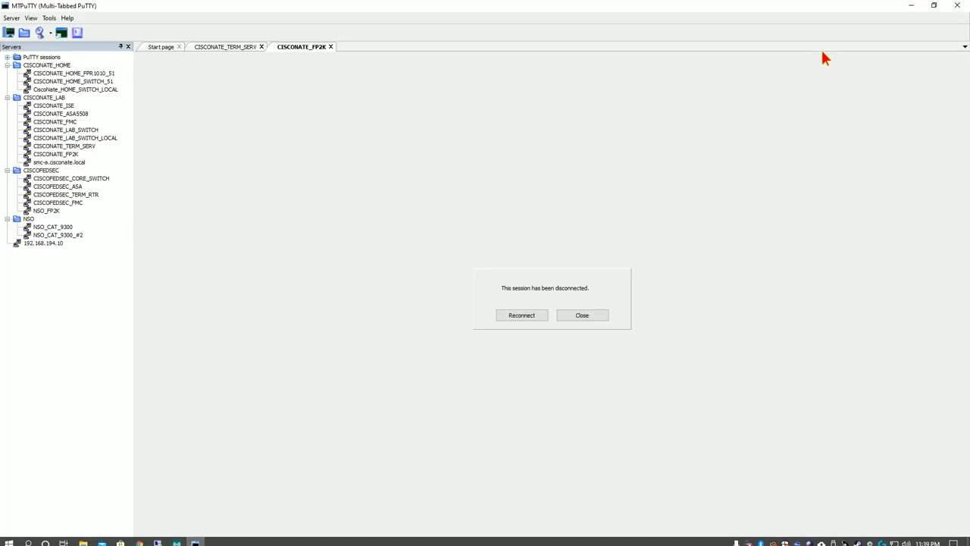
pyautogui.click(956, 6)
pyautogui.click(469, 300)
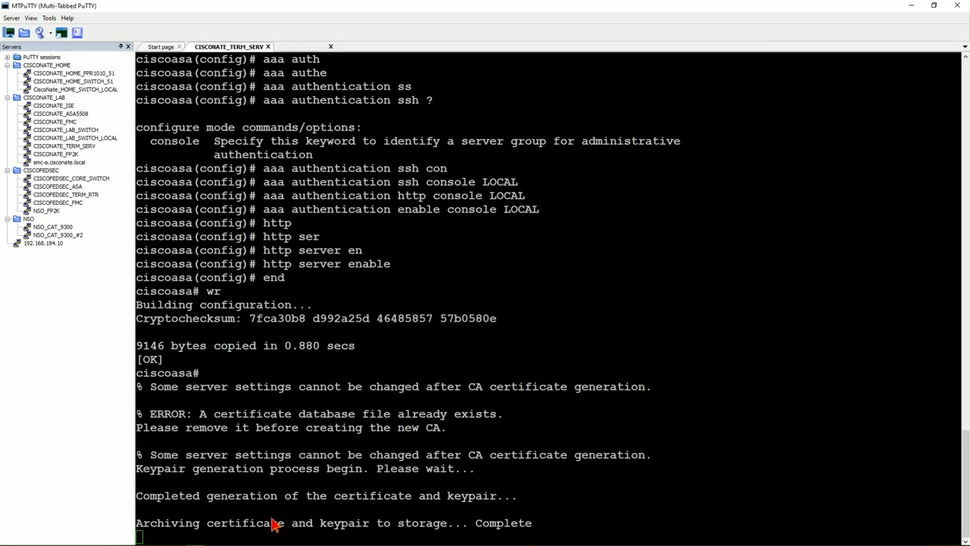
# Launch Cisco AnyConnect Secure Mobility Client by searching 'anyconn'
pyautogui.click(27, 540)
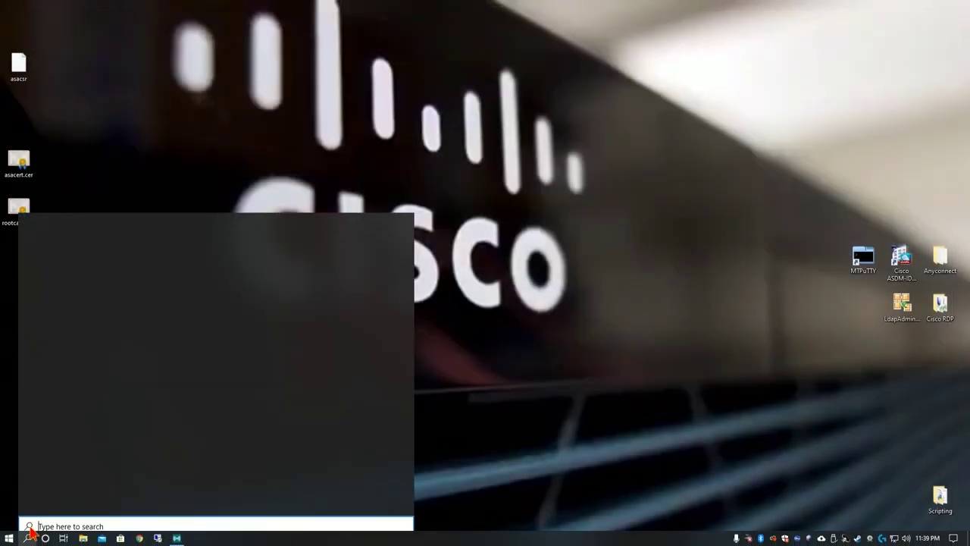
pyautogui.write('anyconn')
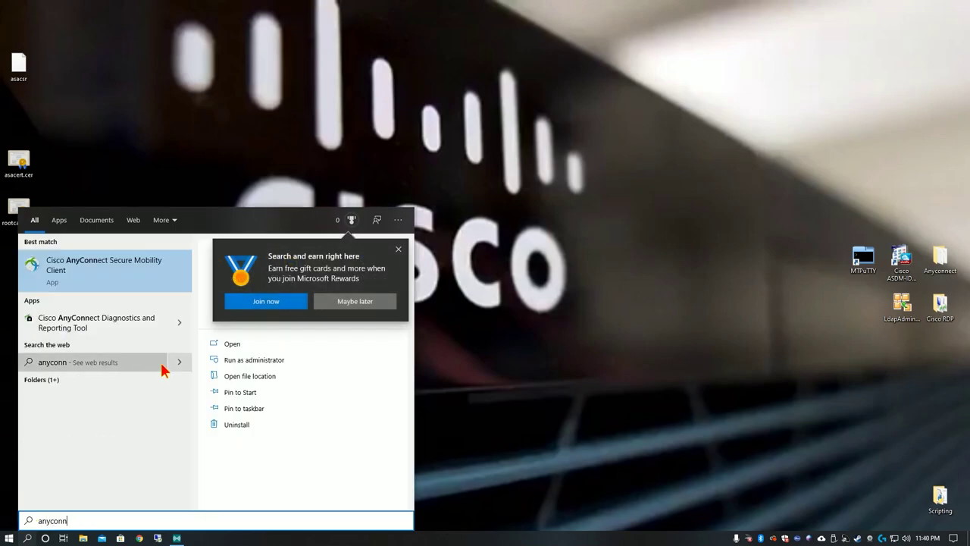
pyautogui.click(104, 276)
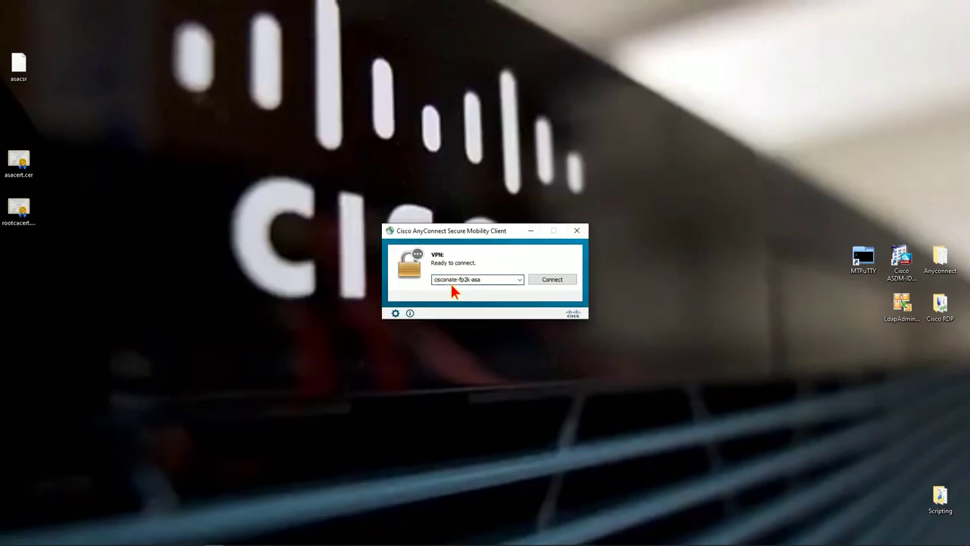
# Connect AnyConnect to cisconate-fp2k-asa, check its status, then disconnect from the tray icon
pyautogui.click(535, 279)
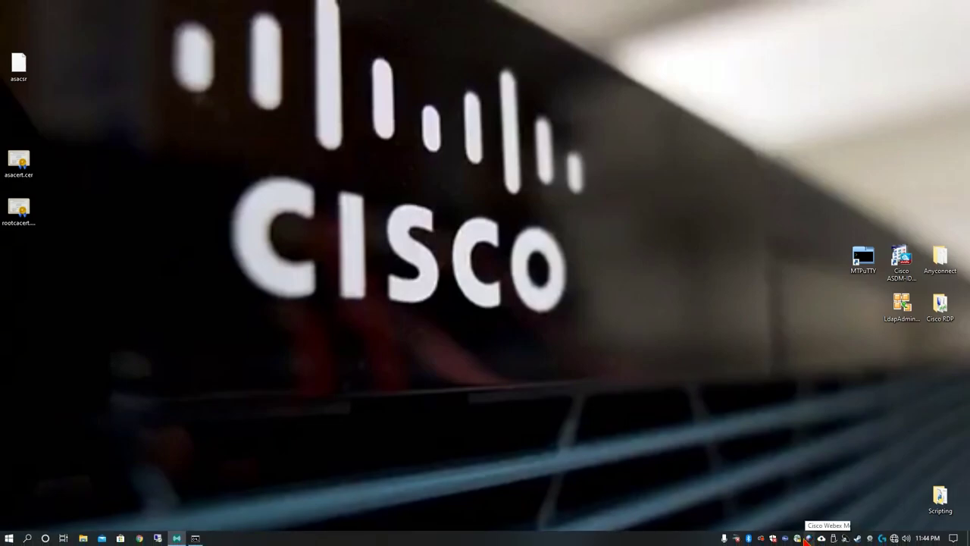
pyautogui.click(797, 538)
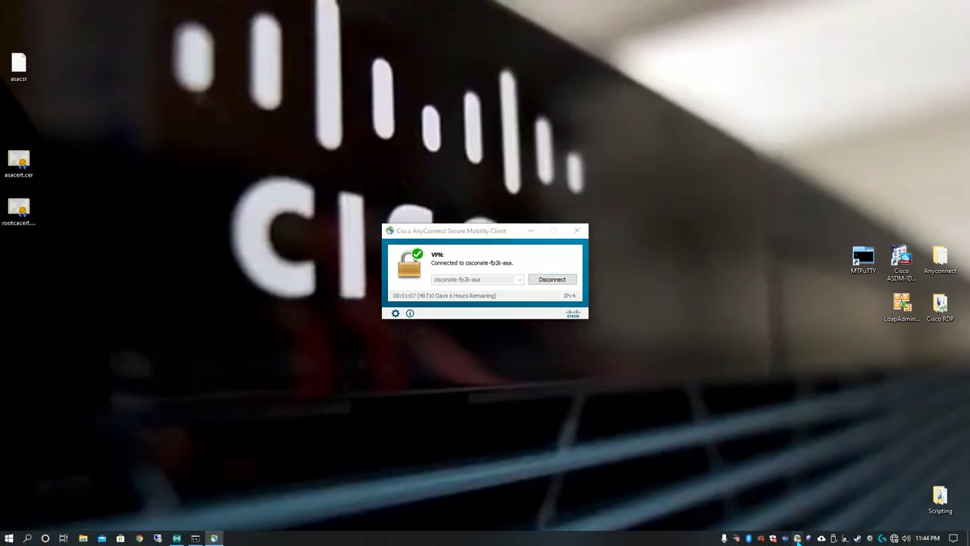
pyautogui.rightClick(797, 538)
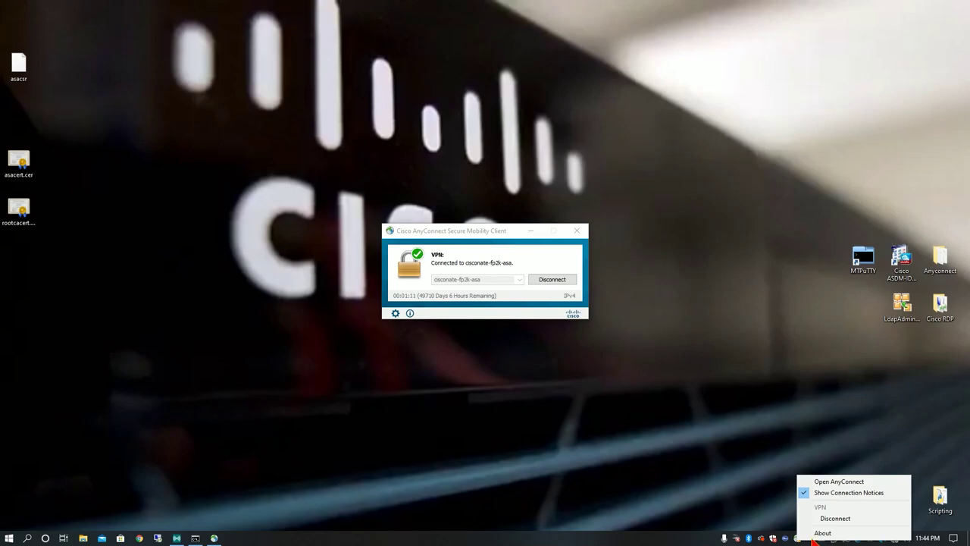
pyautogui.click(547, 278)
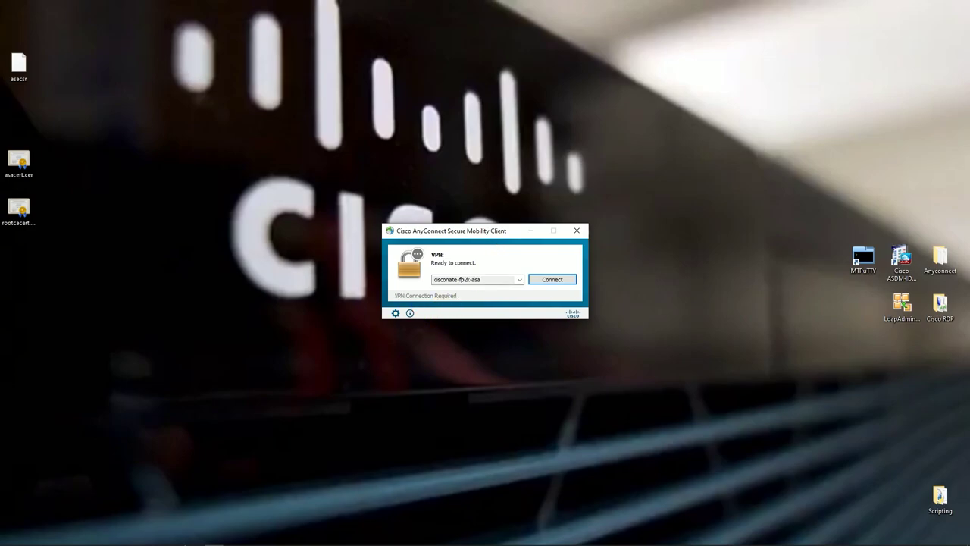
pyautogui.click(195, 538)
# Rerun ipconfig /all, highlight the empty Connection-specific DNS Suffix, and close the console
pyautogui.press('Up')
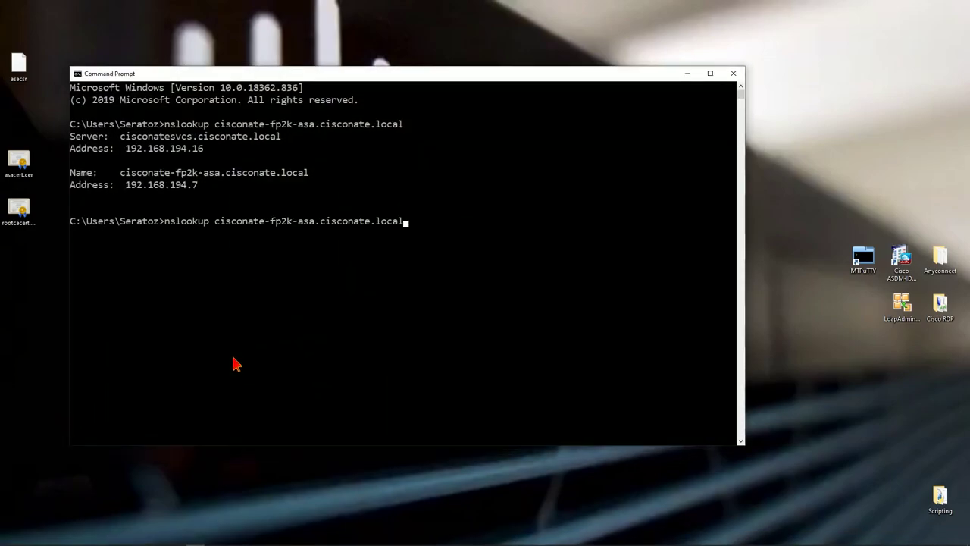
pyautogui.press('BackSpace')
pyautogui.press('BackSpace')
pyautogui.press('BackSpace')
pyautogui.press('BackSpace')
pyautogui.press('BackSpace')
pyautogui.press('BackSpace')
pyautogui.press('BackSpace')
pyautogui.press('BackSpace')
pyautogui.press('BackSpace')
pyautogui.press('BackSpace')
pyautogui.press('BackSpace')
pyautogui.press('BackSpace')
pyautogui.press('BackSpace')
pyautogui.press('BackSpace')
pyautogui.press('BackSpace')
pyautogui.press('BackSpace')
pyautogui.press('BackSpace')
pyautogui.press('BackSpace')
pyautogui.press('BackSpace')
pyautogui.press('BackSpace')
pyautogui.write('ci')
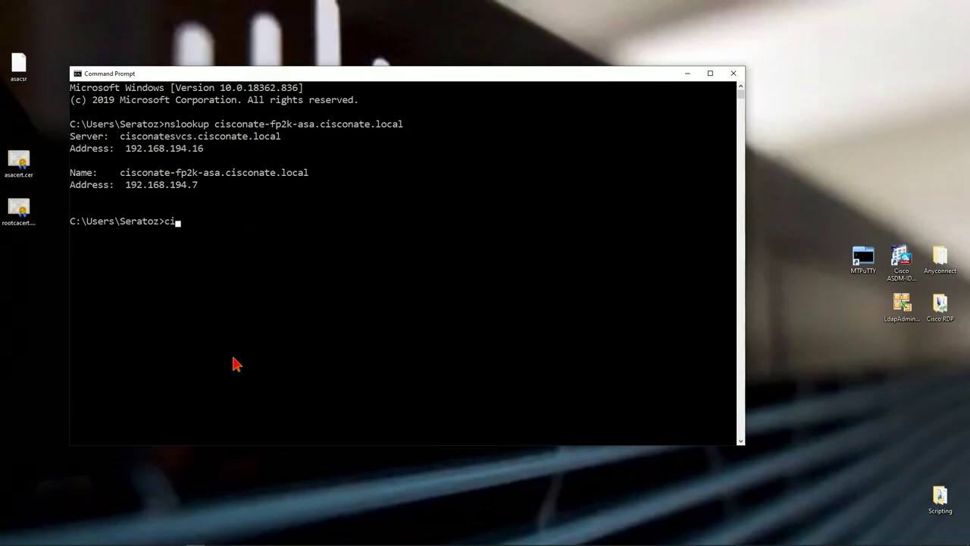
pyautogui.write('sconate.loca')
pyautogui.press('BackSpace')
pyautogui.press('BackSpace')
pyautogui.press('BackSpace')
pyautogui.press('BackSpace')
pyautogui.press('BackSpace')
pyautogui.press('BackSpace')
pyautogui.press('BackSpace')
pyautogui.press('BackSpace')
pyautogui.press('BackSpace')
pyautogui.press('BackSpace')
pyautogui.press('BackSpace')
pyautogui.press('BackSpace')
pyautogui.press('BackSpace')
pyautogui.write('ipconfig /all')
pyautogui.press('Return')
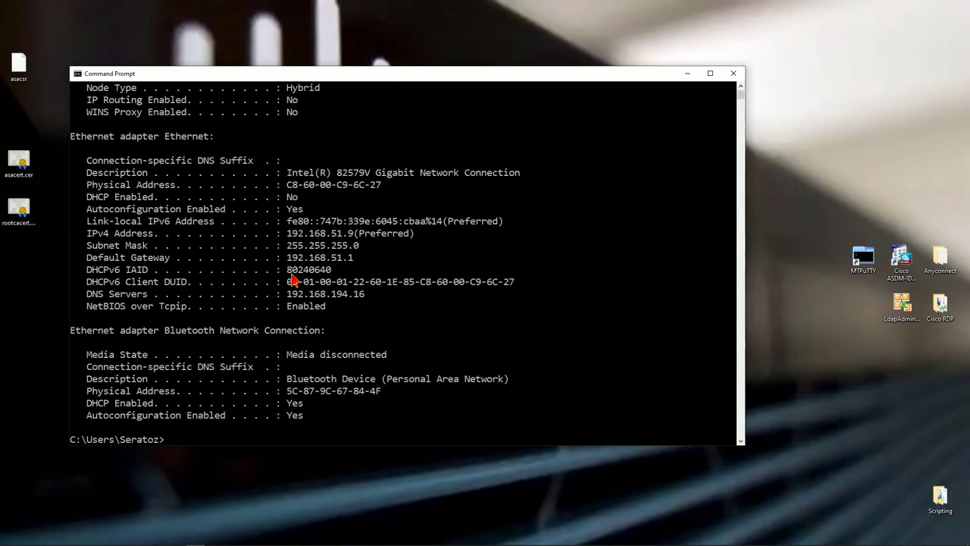
pyautogui.moveTo(315, 160); pyautogui.dragTo(373, 163)
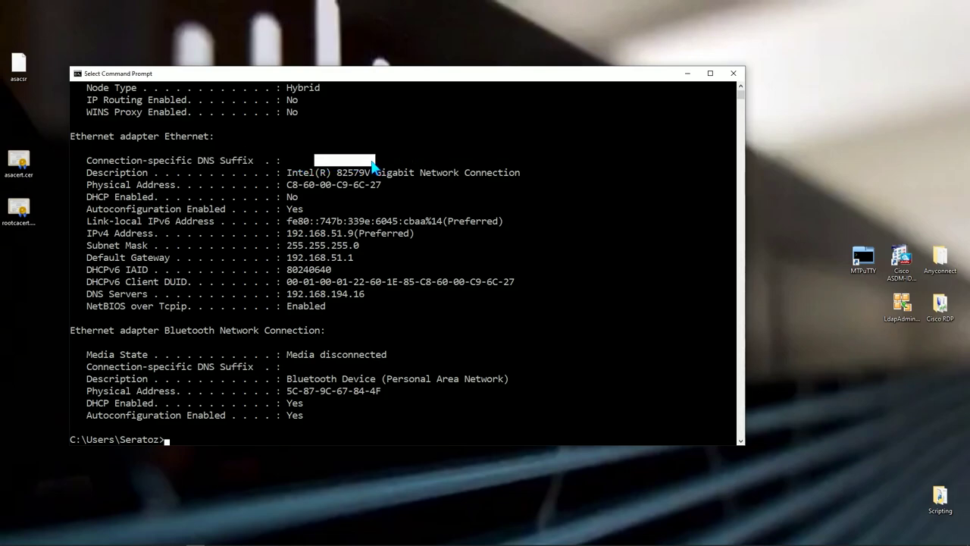
pyautogui.click(731, 74)
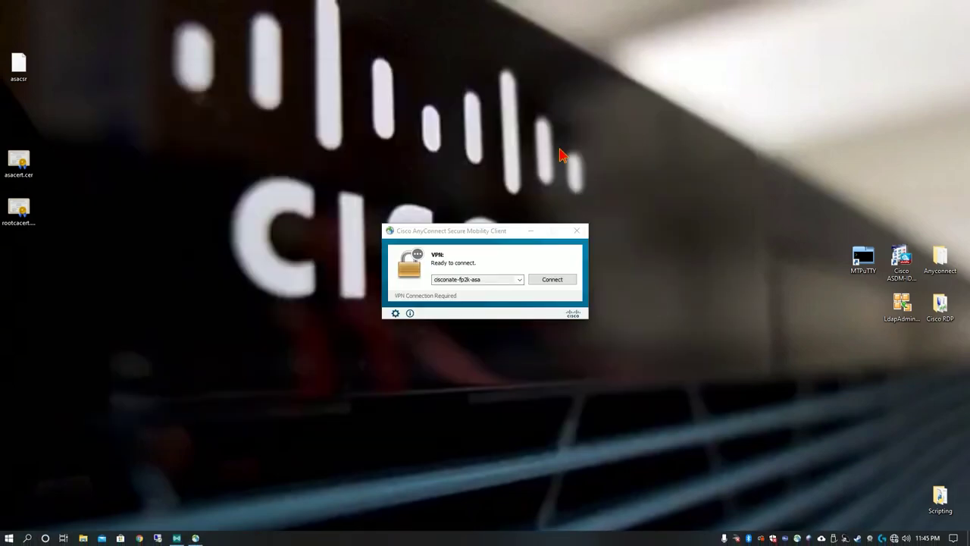
pyautogui.click(28, 537)
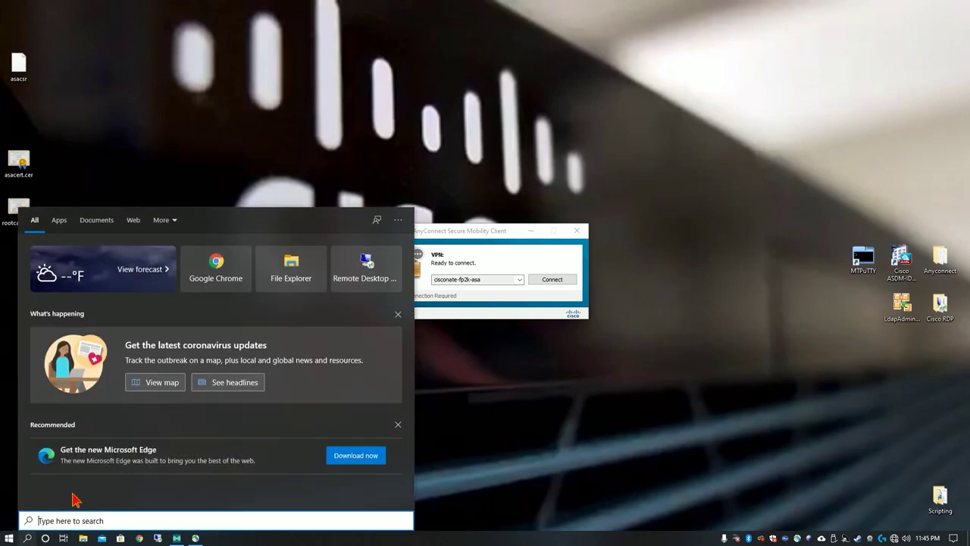
# Open the Ethernet adapter's properties from Control Panel's Network Connections list
pyautogui.write('control')
pyautogui.press('Return')
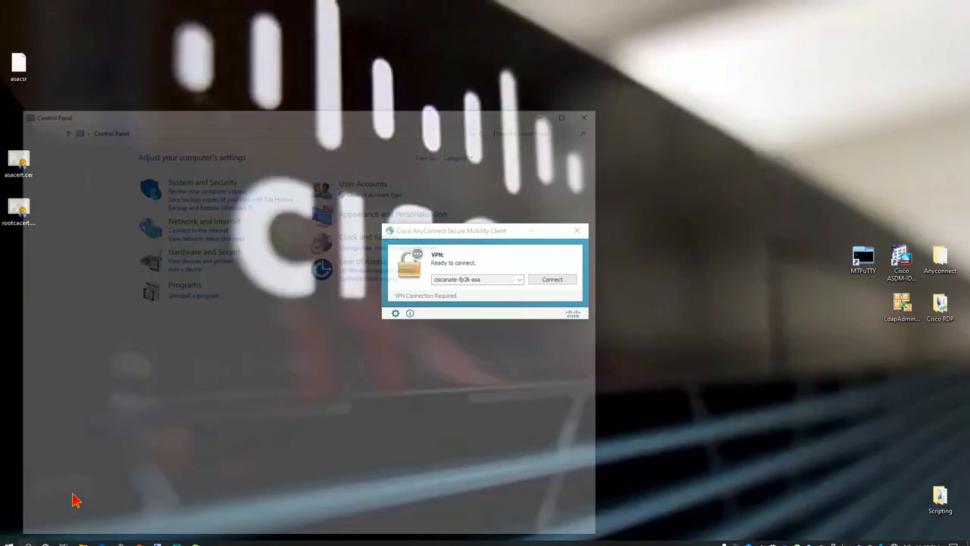
pyautogui.click(222, 218)
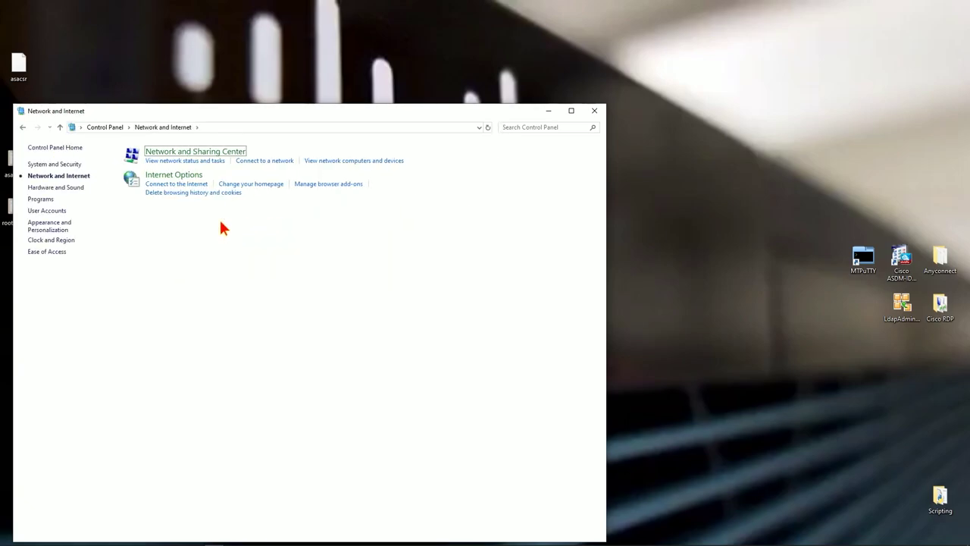
pyautogui.press('Return')
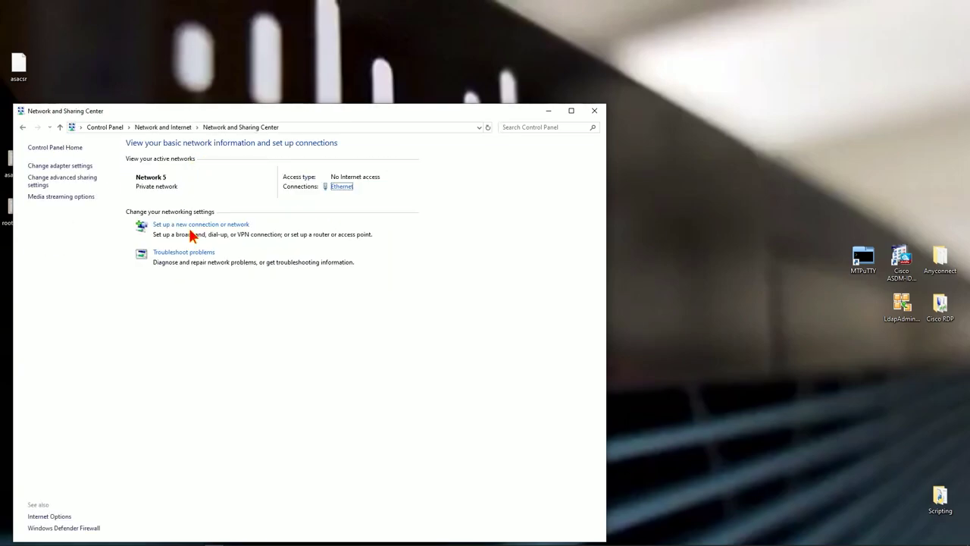
pyautogui.click(47, 165)
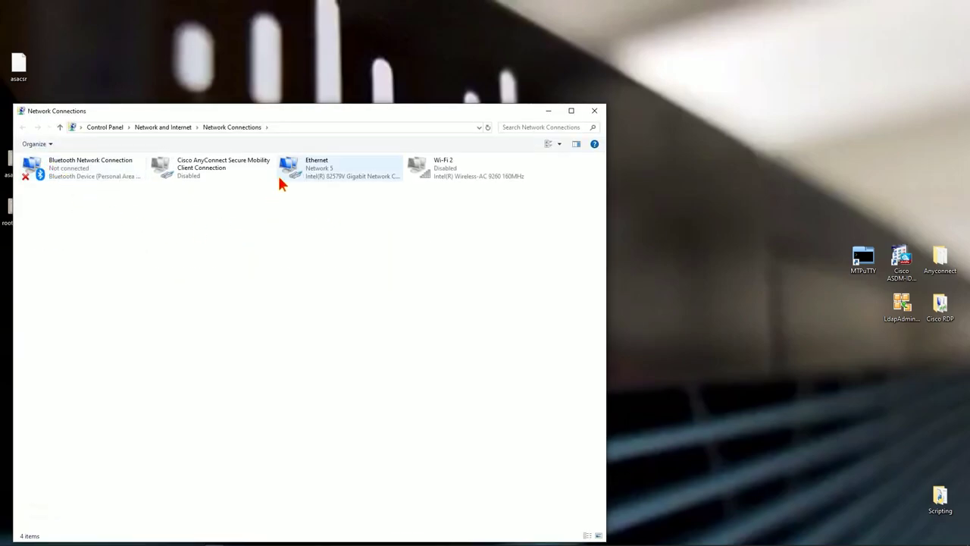
pyautogui.rightClick(331, 175)
pyautogui.click(374, 266)
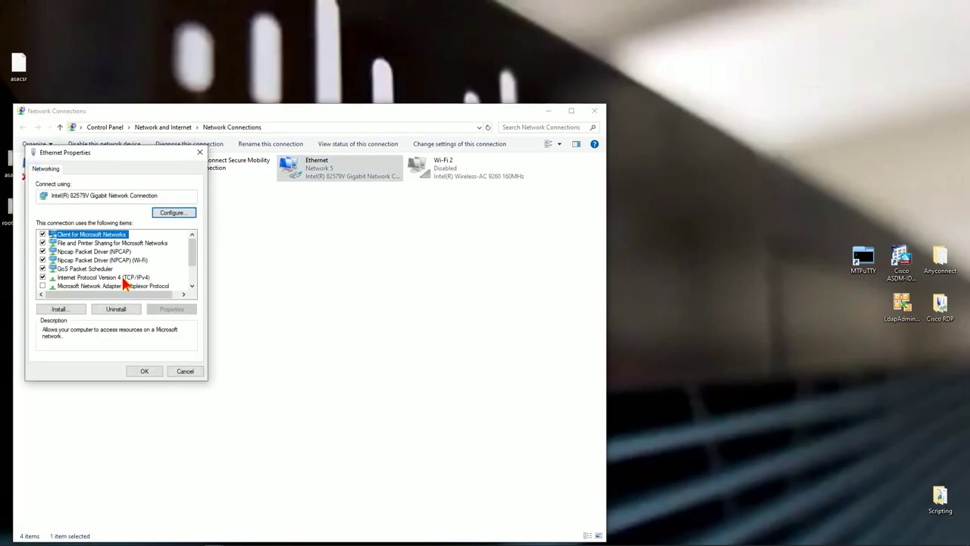
# Set the IPv4 connection DNS suffix to cisconate.local and confirm every dialog
pyautogui.click(124, 278)
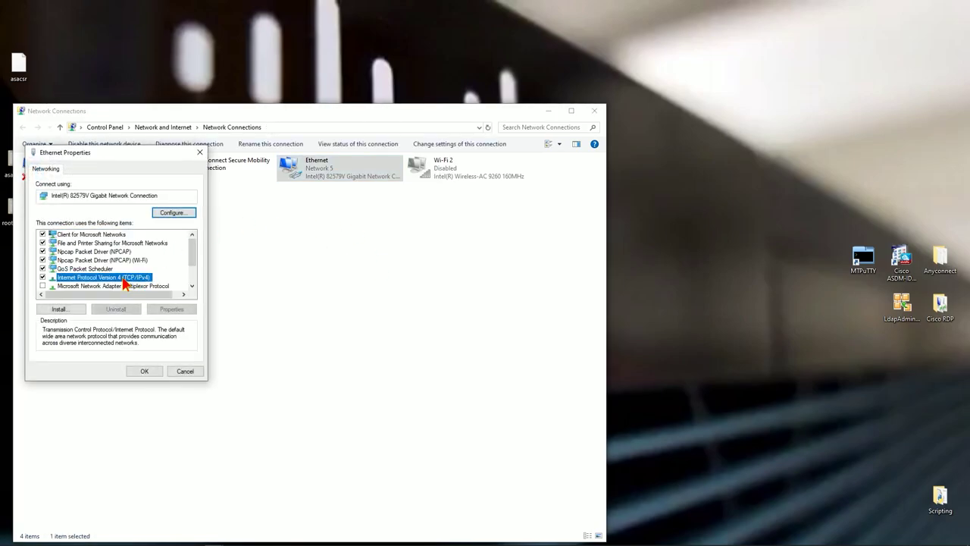
pyautogui.doubleClick(123, 278)
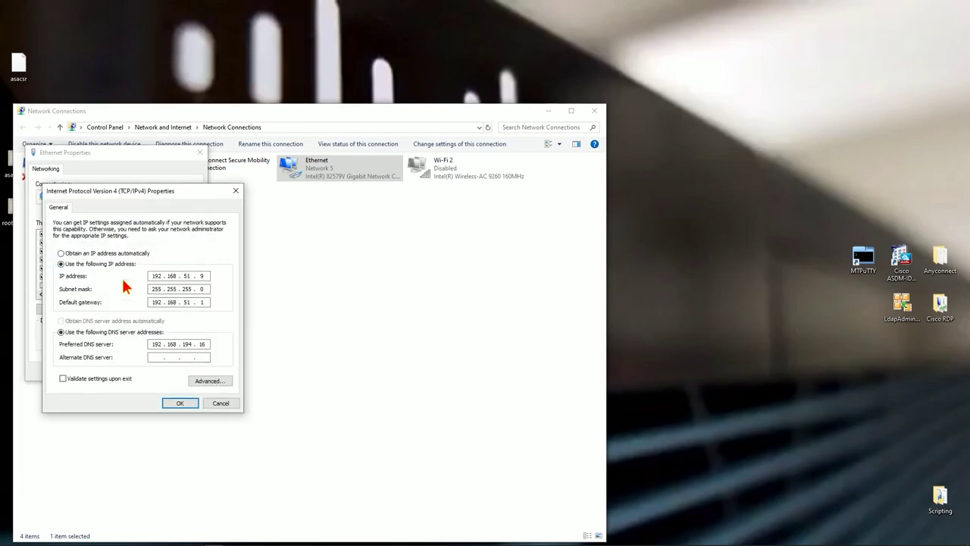
pyautogui.click(203, 381)
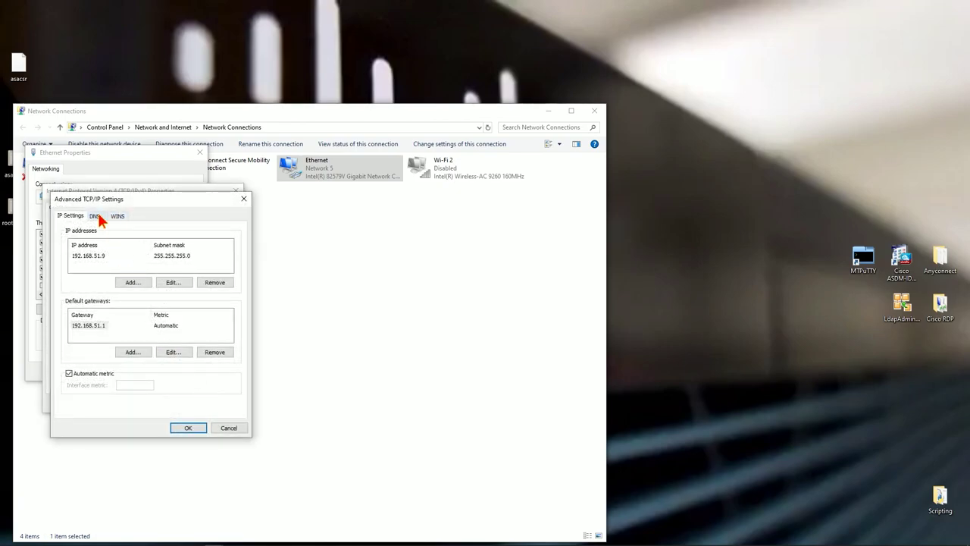
pyautogui.click(95, 216)
pyautogui.click(176, 386)
pyautogui.write('ciscohate.loc')
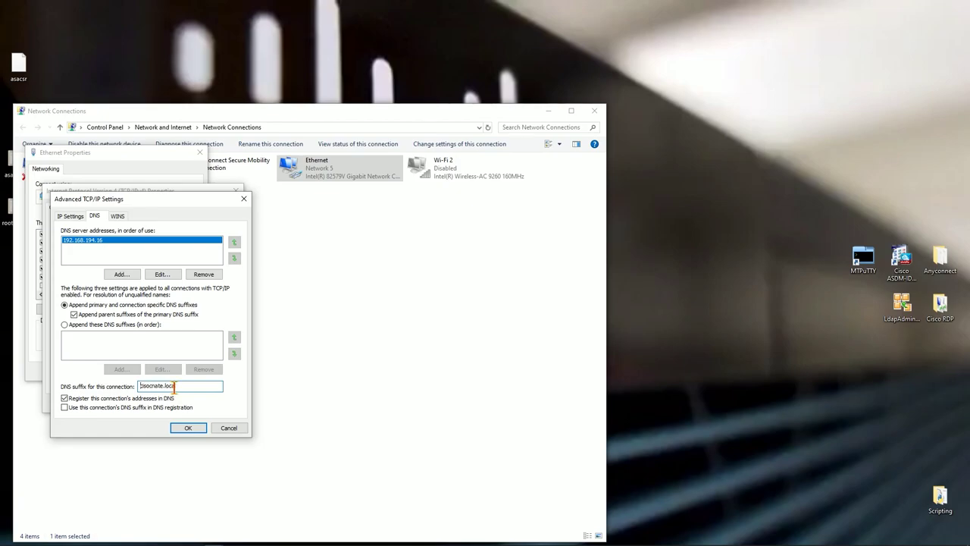
pyautogui.write('onate.local')
pyautogui.click(182, 427)
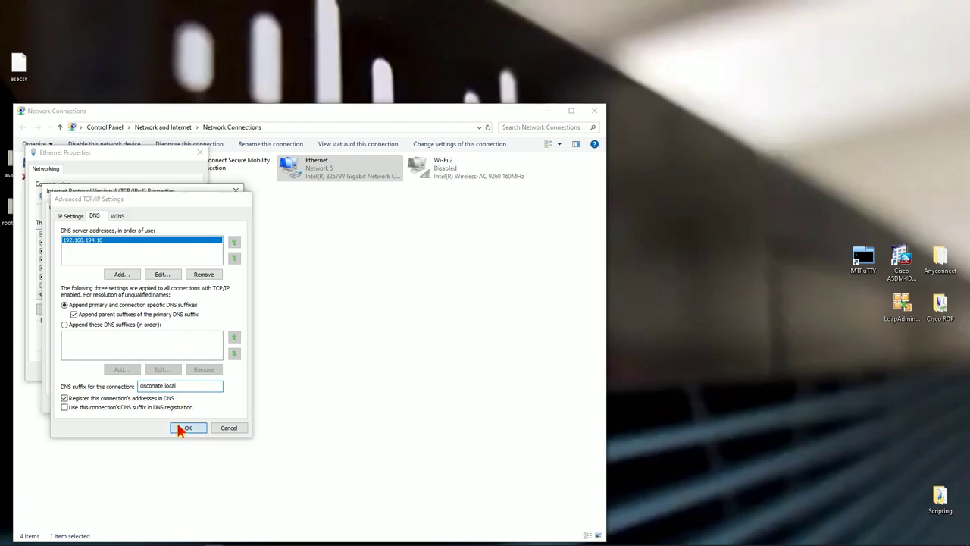
pyautogui.click(171, 404)
pyautogui.click(138, 372)
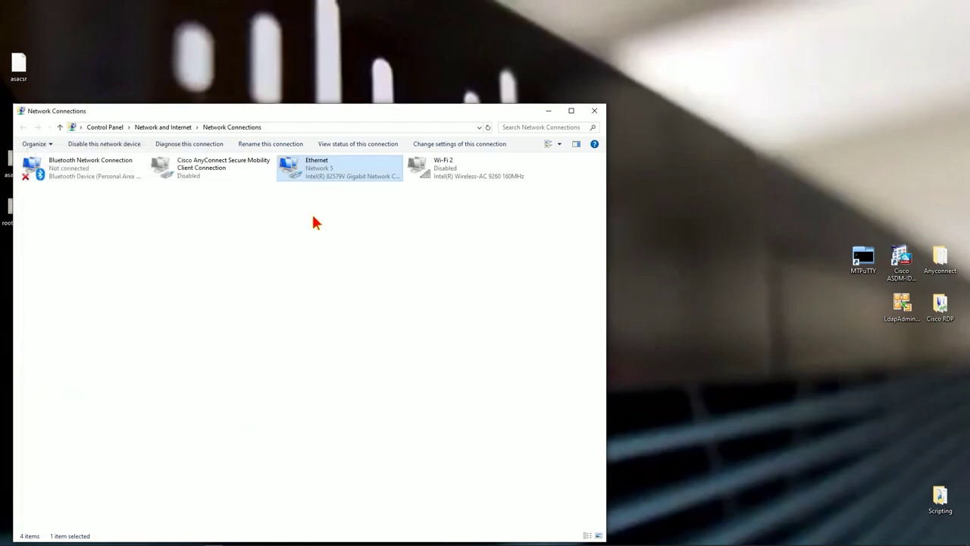
# Run ipconfig /all in Command Prompt to confirm the cisconate.local DNS suffix, then close the windows
pyautogui.moveTo(195, 542)
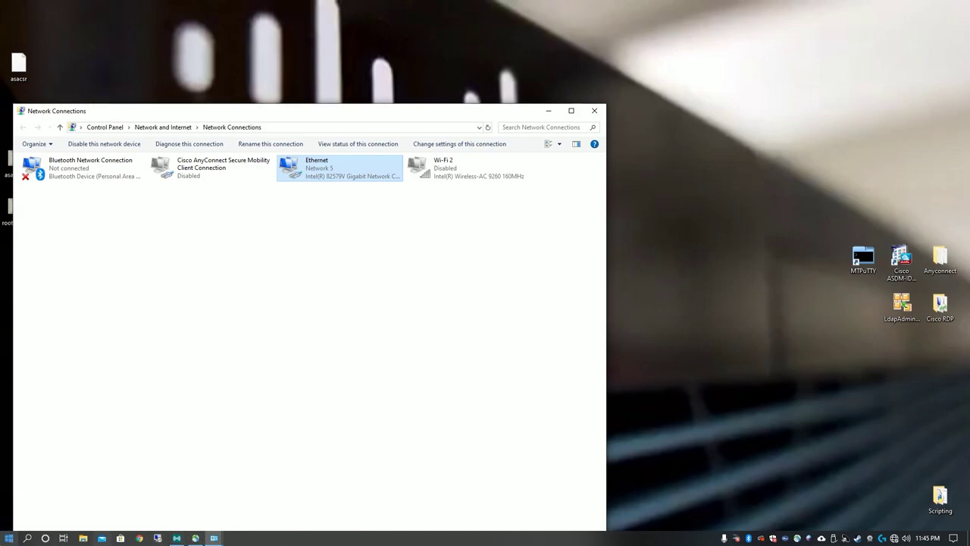
pyautogui.click(9, 538)
pyautogui.write('cmd')
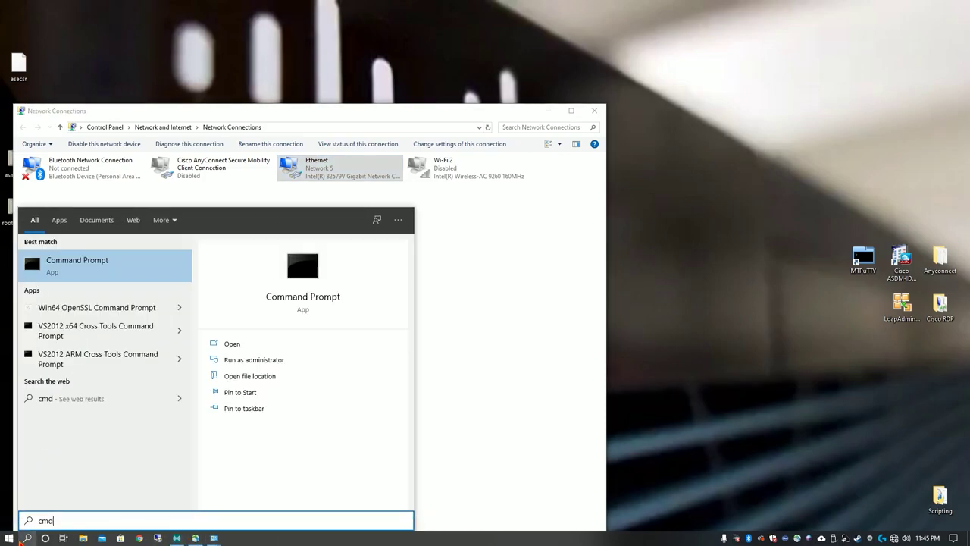
pyautogui.press('Return')
pyautogui.write('ipconfig /all')
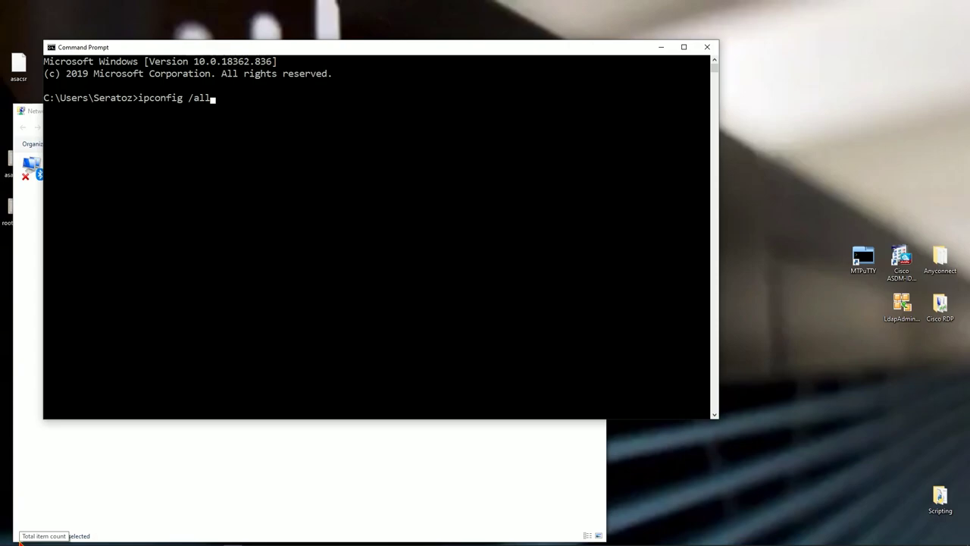
pyautogui.press('Return')
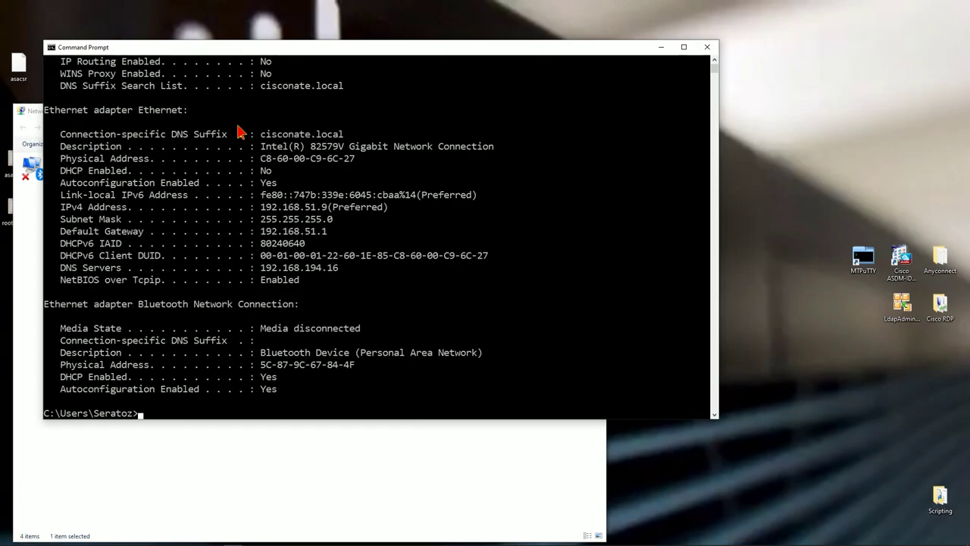
pyautogui.click(707, 47)
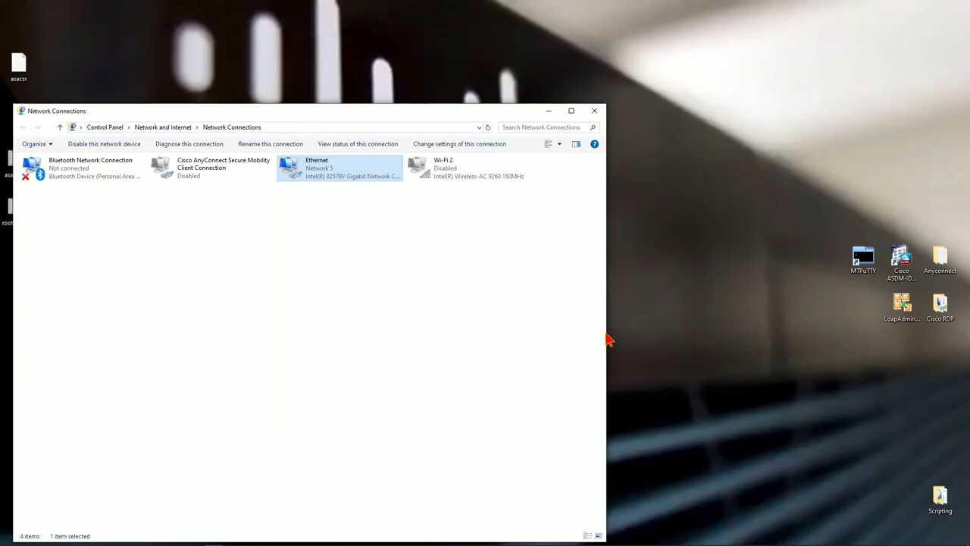
pyautogui.click(594, 110)
# Connect AnyConnect to cisconate-fp2k-asa, then reopen the client to see it reports a trusted network
pyautogui.click(594, 111)
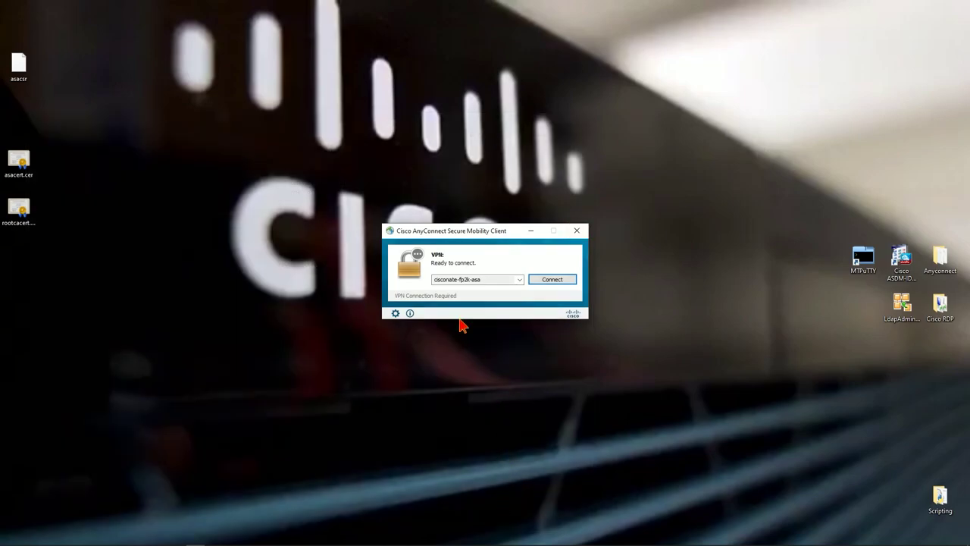
pyautogui.click(550, 279)
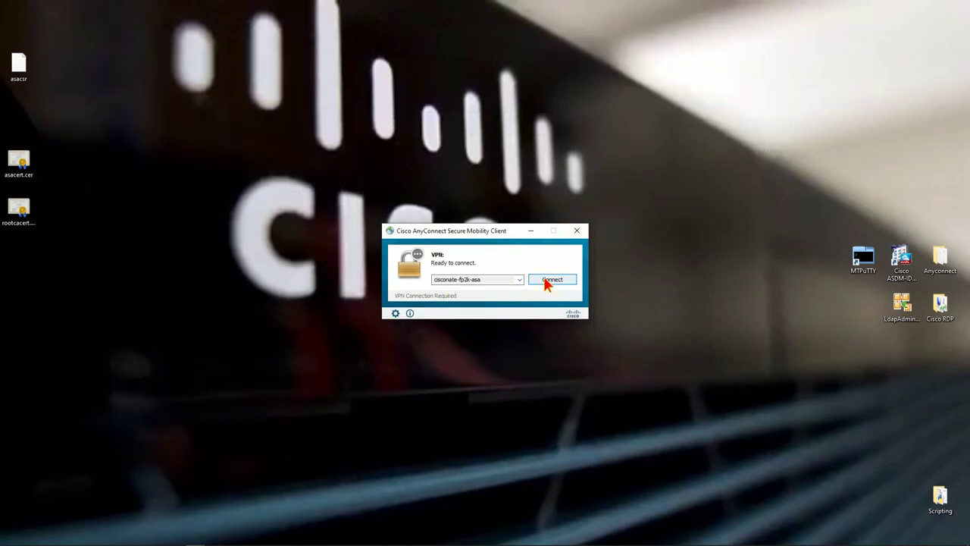
pyautogui.click(549, 277)
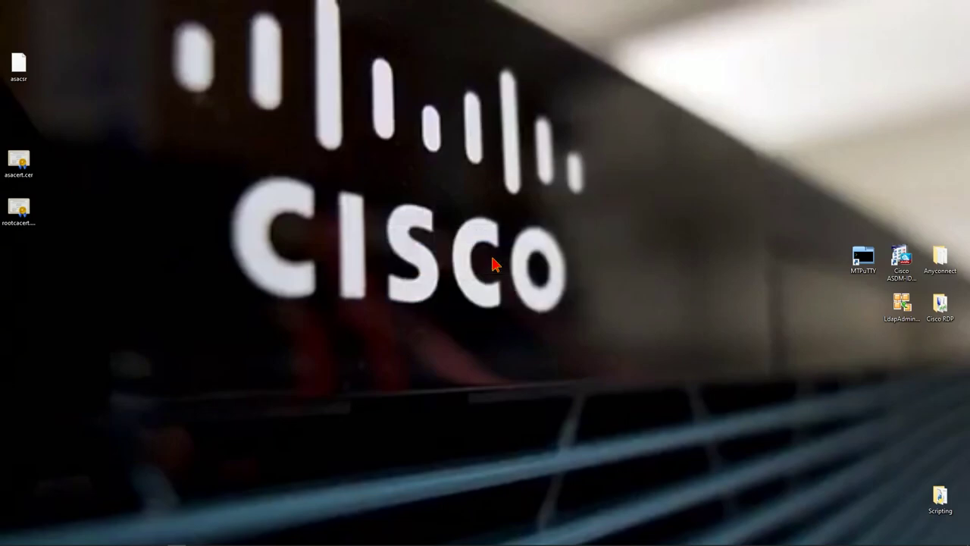
pyautogui.moveTo(534, 542)
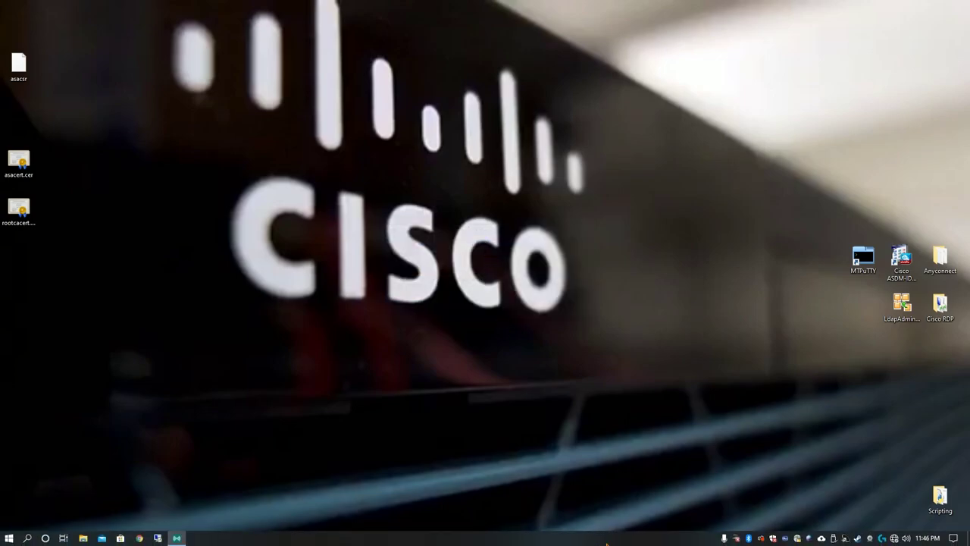
pyautogui.click(797, 537)
pyautogui.click(559, 278)
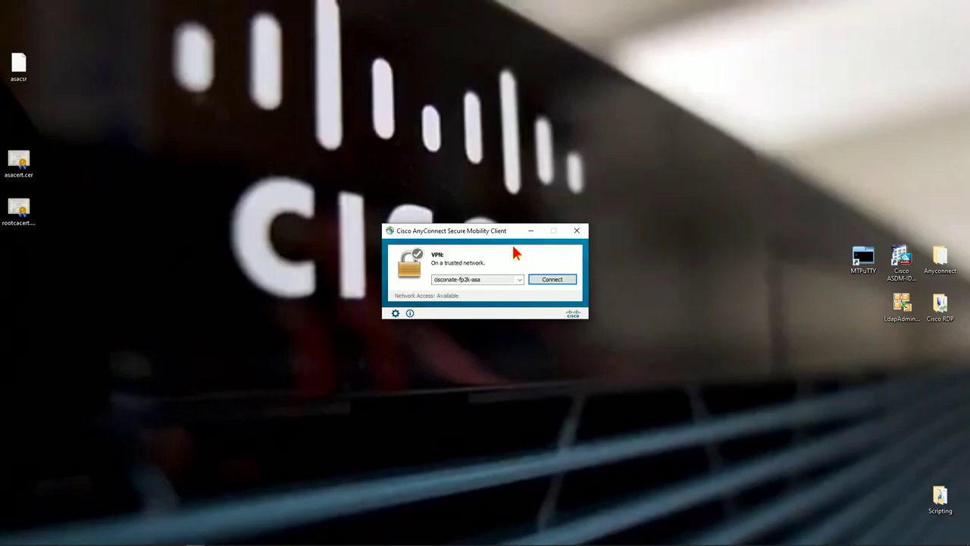